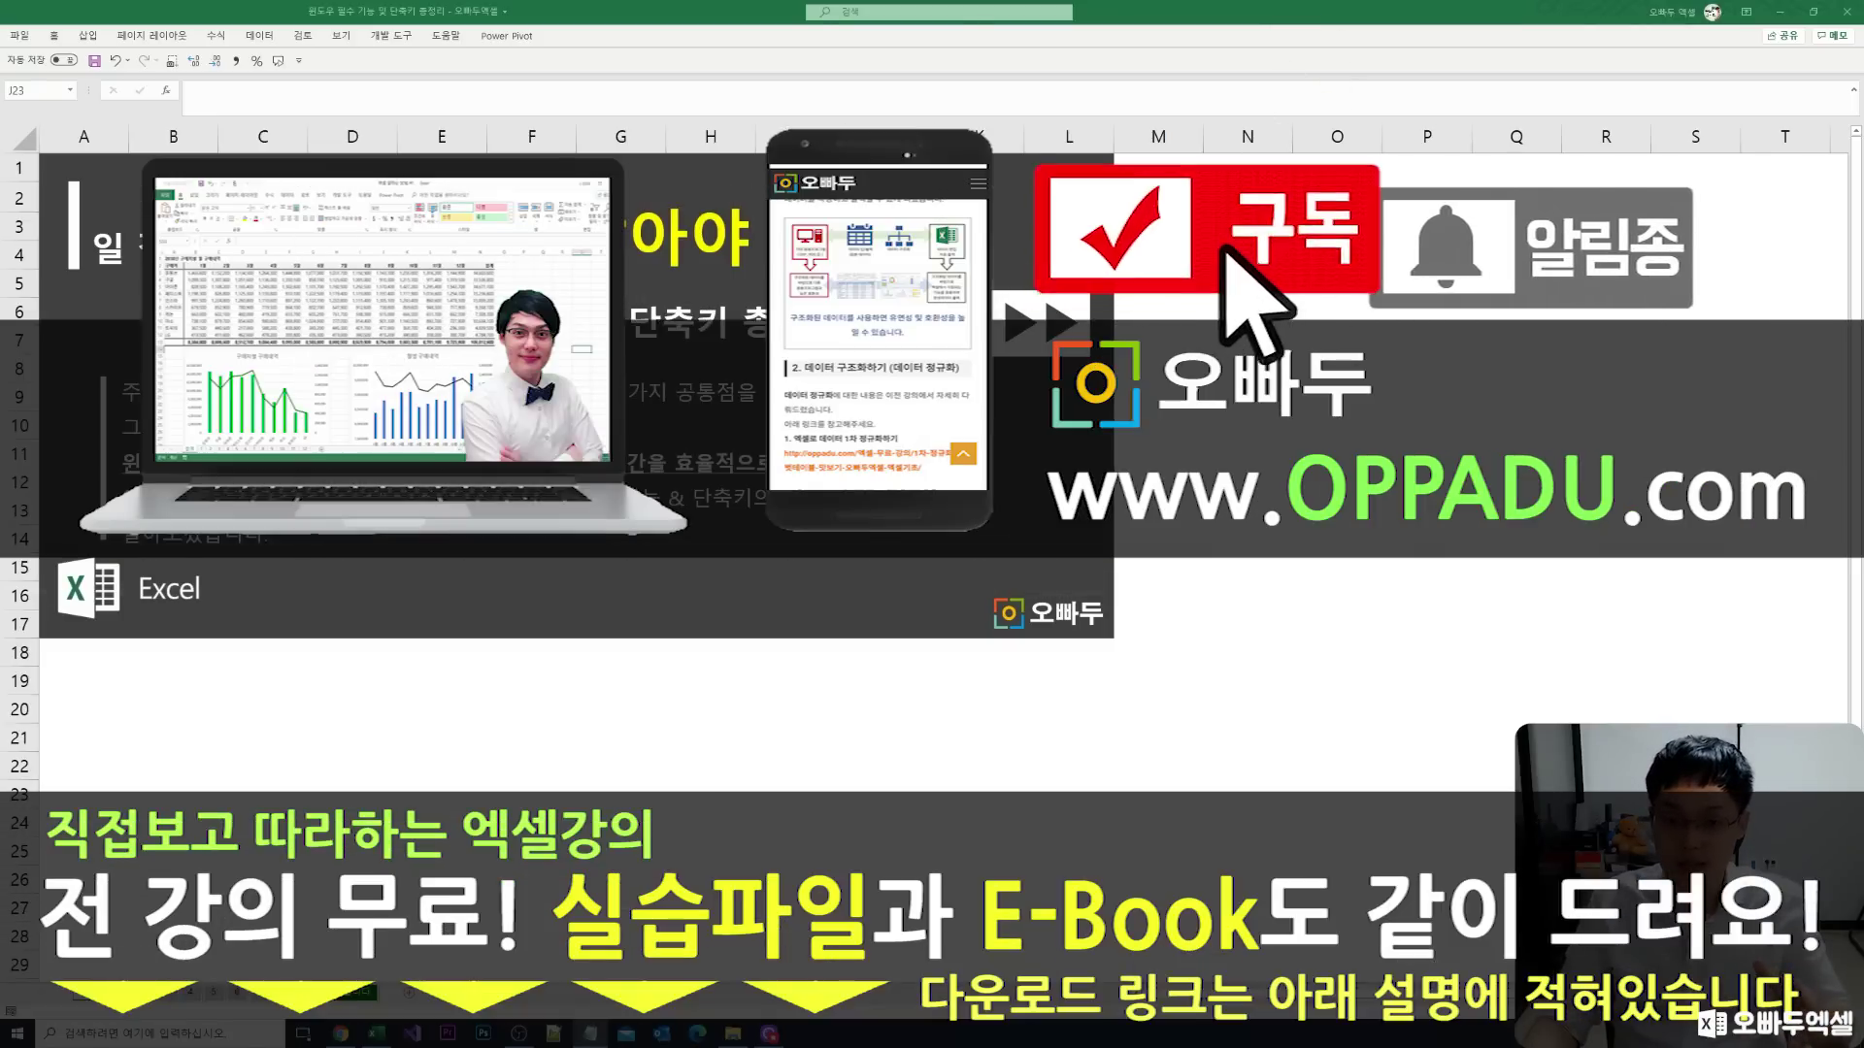
# Minimize the workbook from sheet 1 and create three new folders in the empty area of the desktop
pyautogui.hotkey('ctrl', 'pagedown')
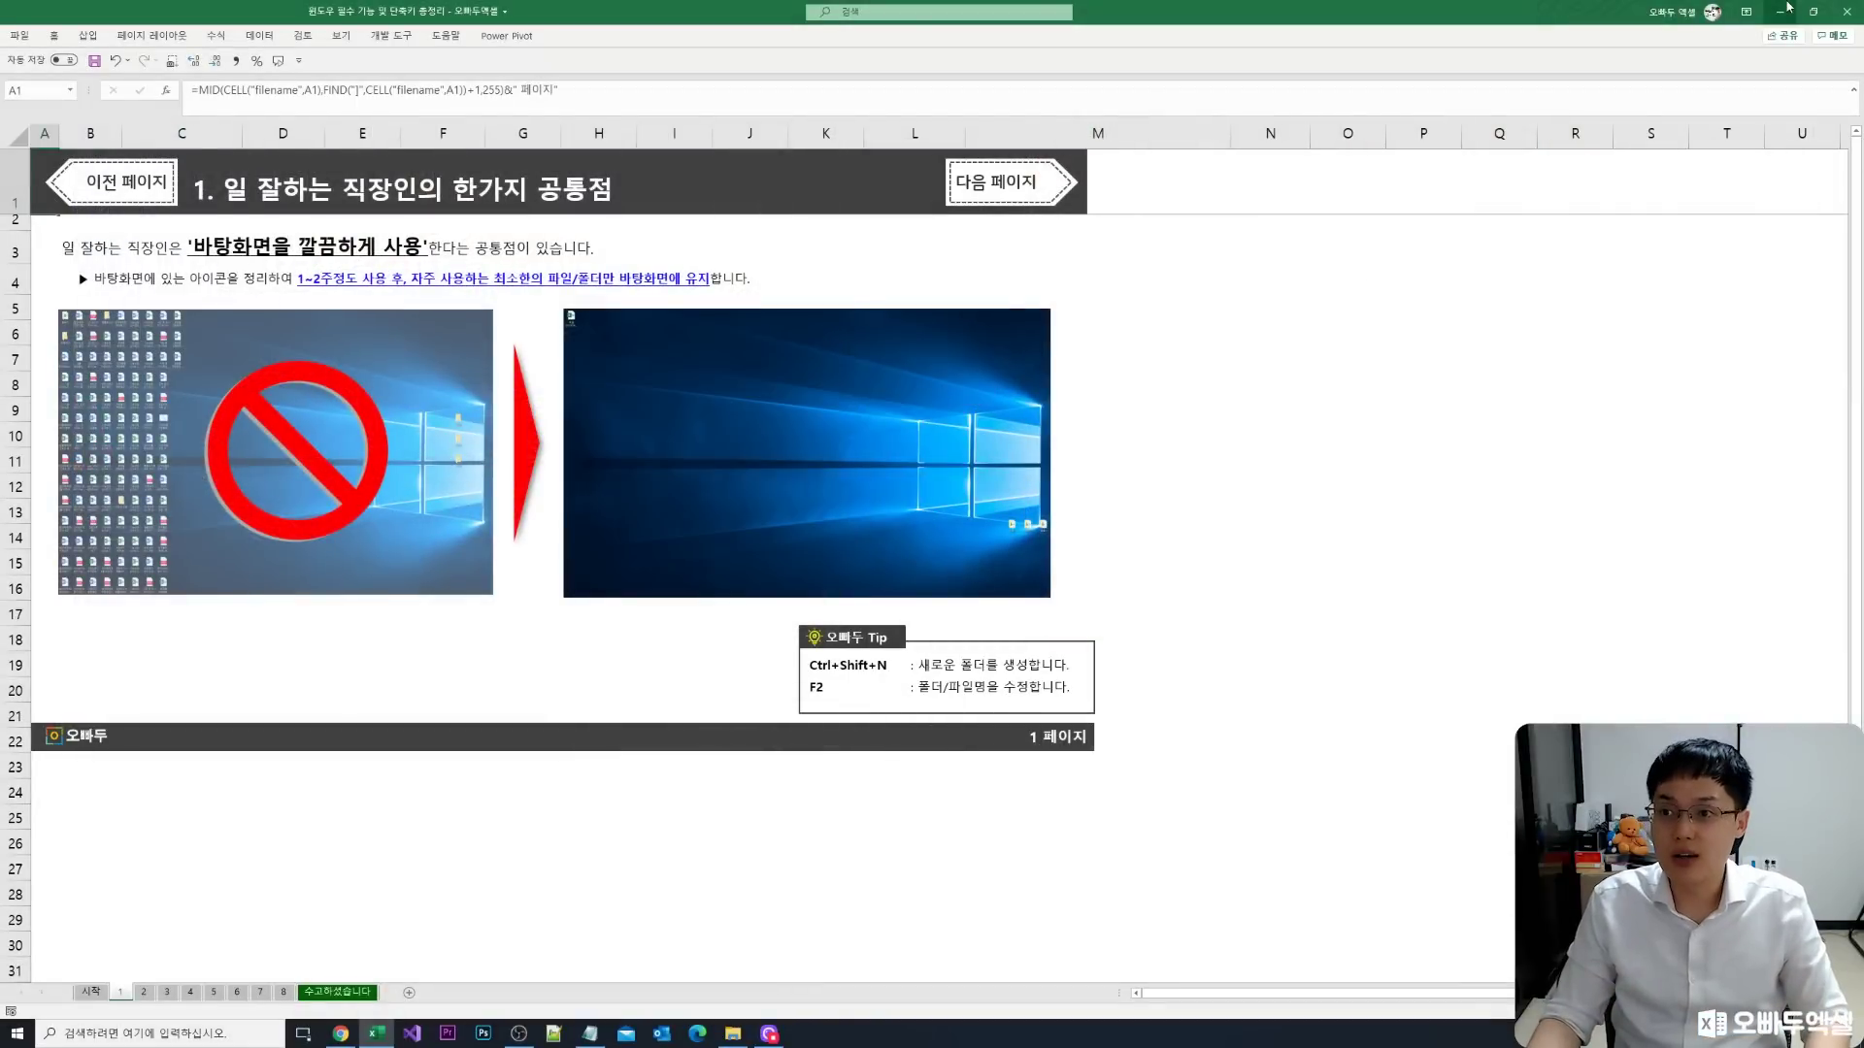
pyautogui.click(1785, 9)
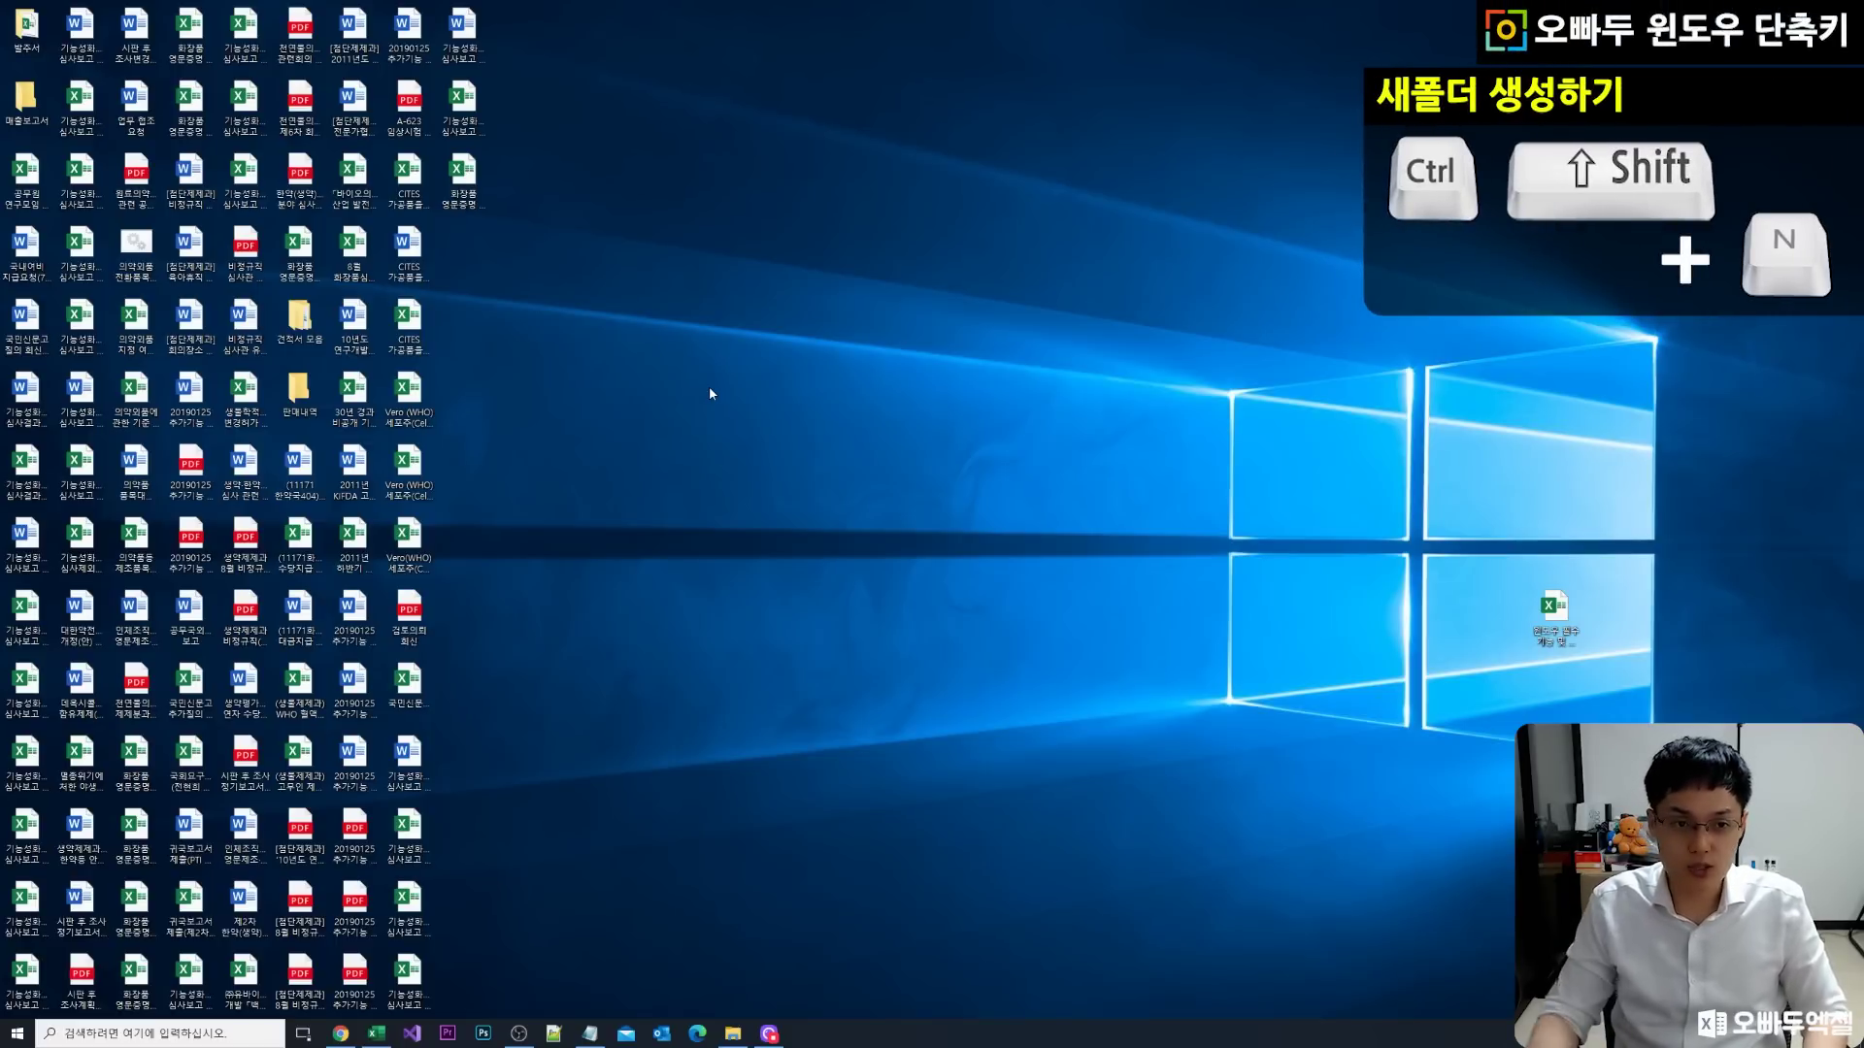
pyautogui.hotkey('ctrl', 'shift', 'n')
pyautogui.moveTo(474, 951); pyautogui.dragTo(637, 371)
pyautogui.click(706, 486)
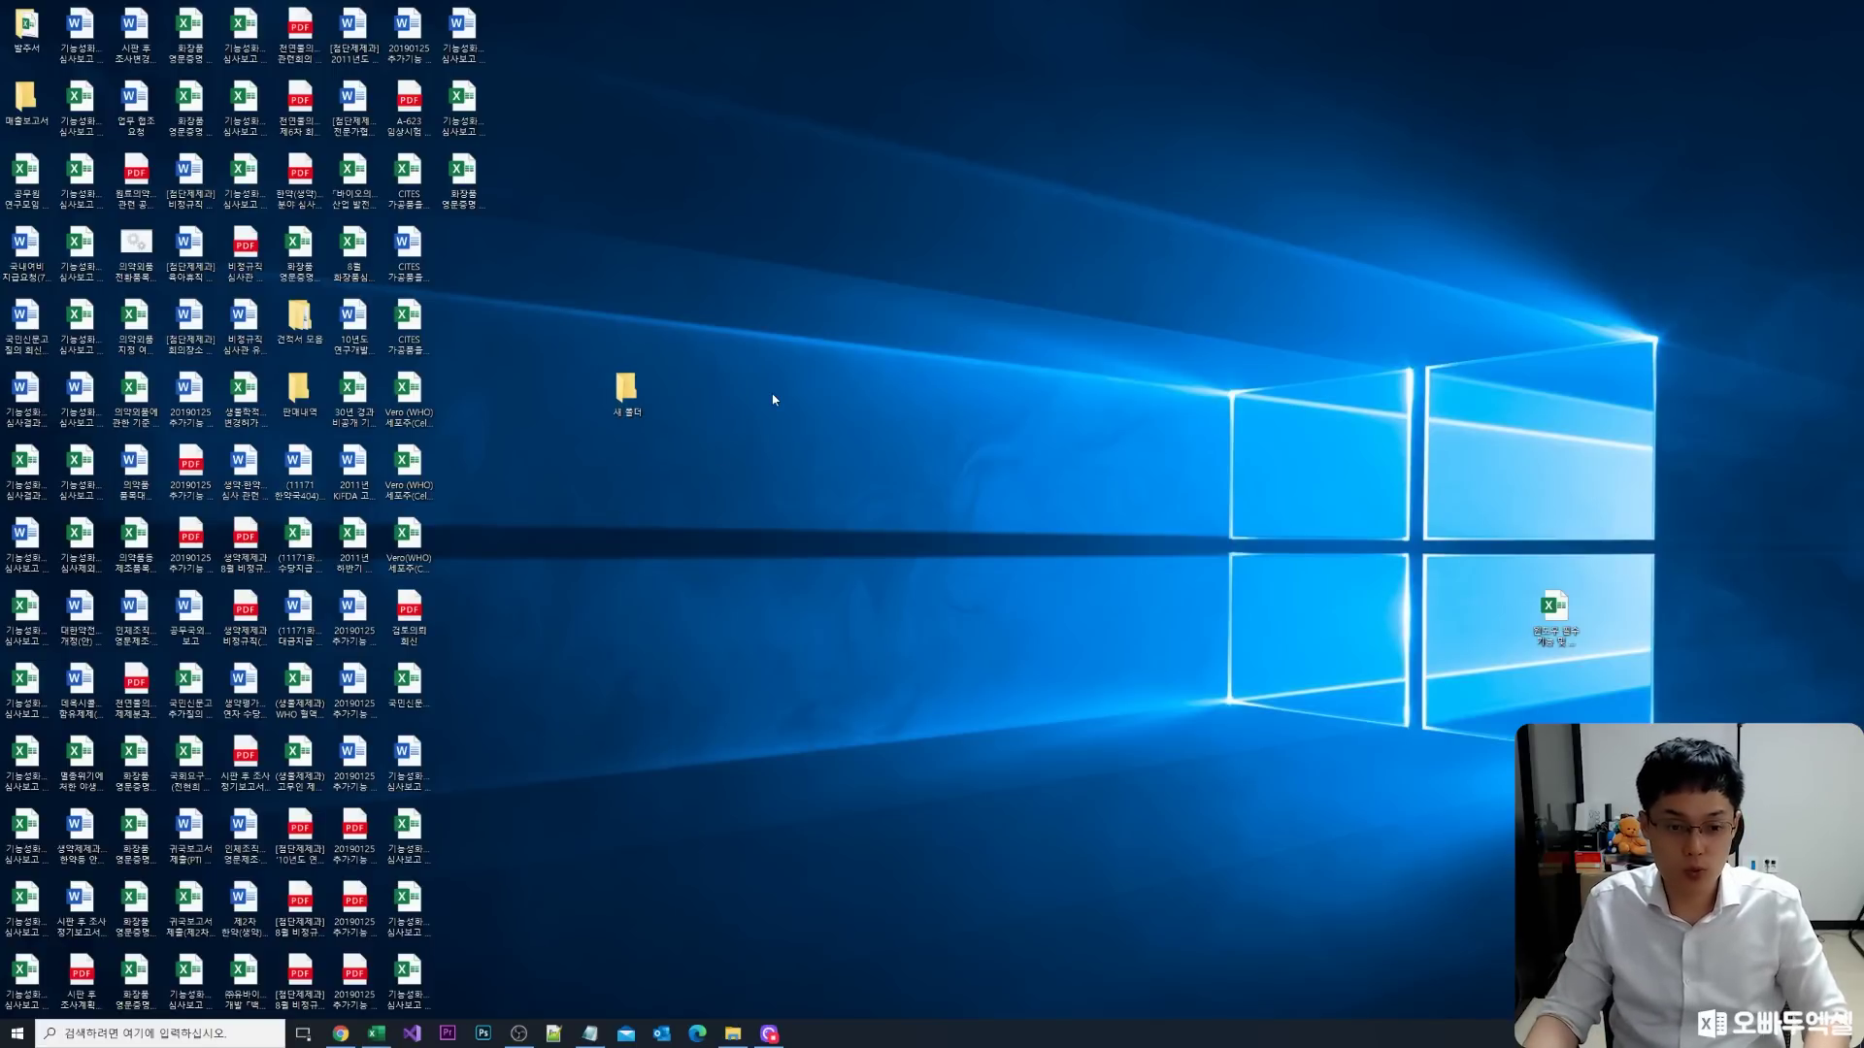
pyautogui.hotkey('ctrl', 'shift', 'n')
pyautogui.moveTo(464, 970); pyautogui.dragTo(681, 532)
pyautogui.click(817, 459)
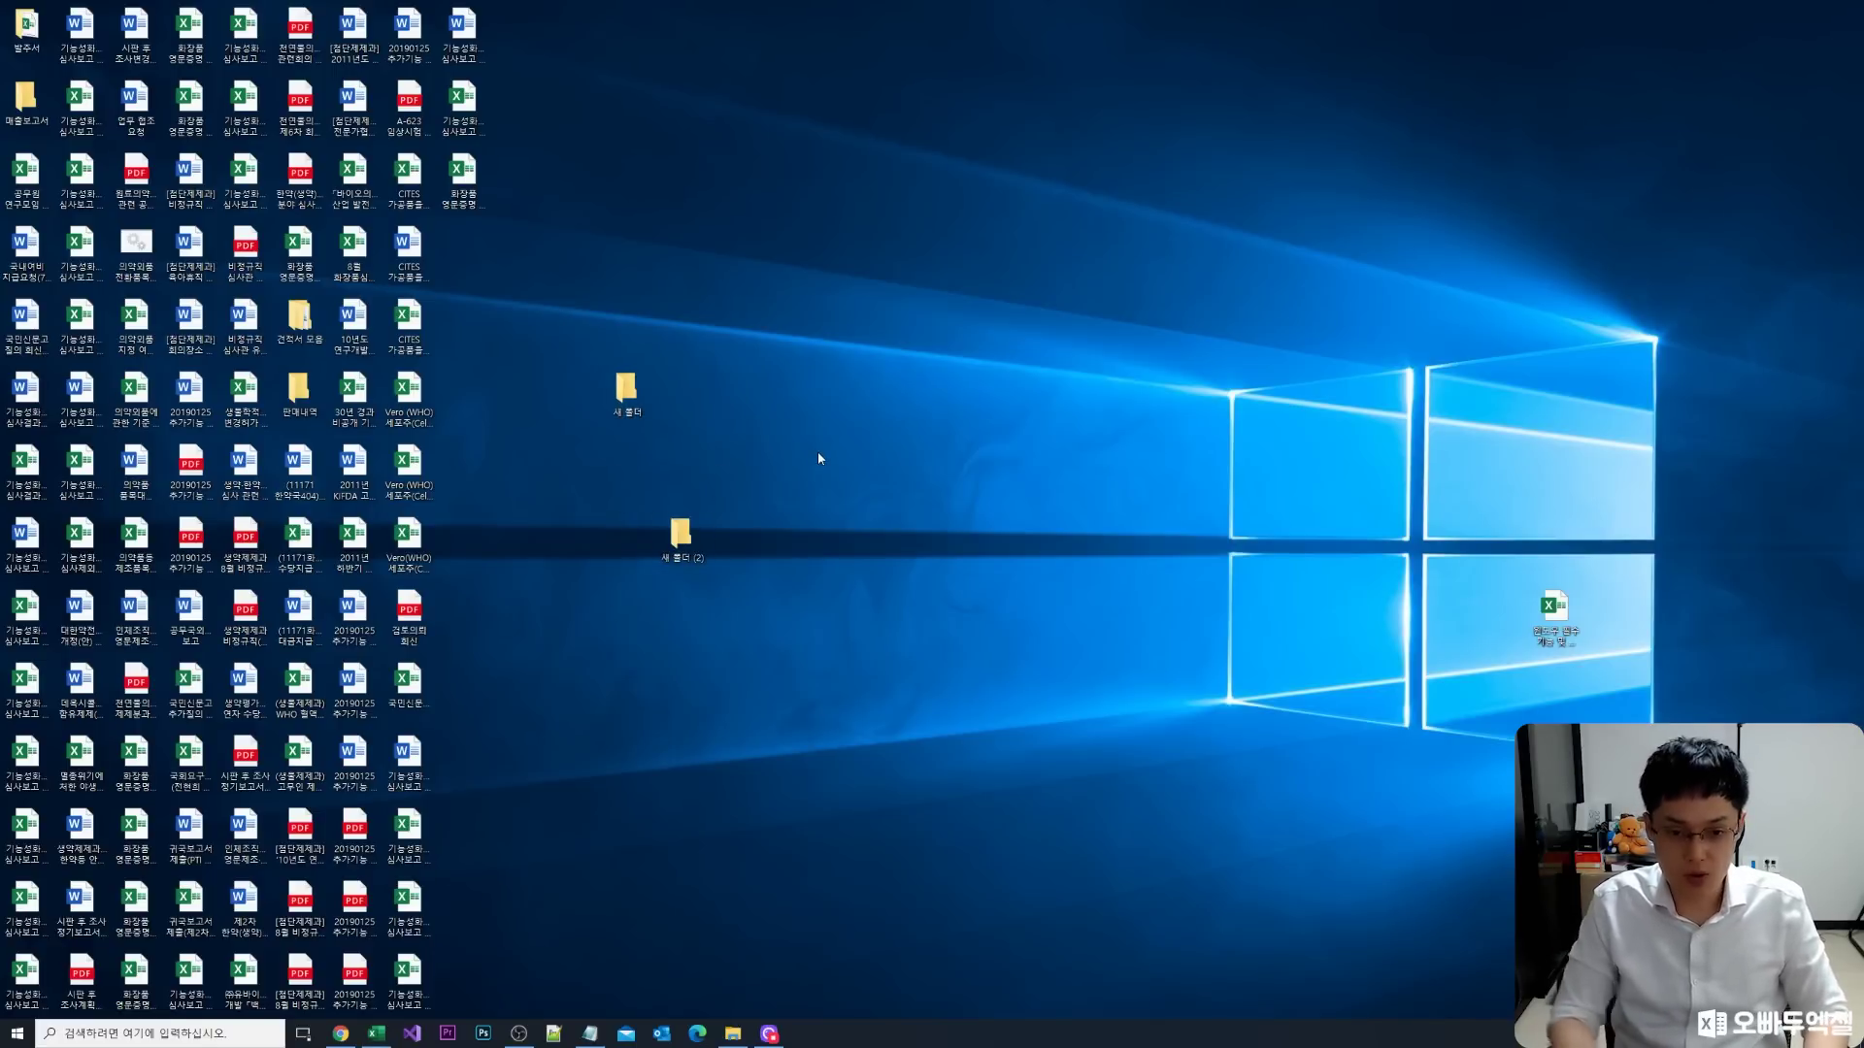
pyautogui.hotkey('ctrl', 'shift', 'n')
pyautogui.moveTo(464, 971); pyautogui.dragTo(736, 464)
pyautogui.click(793, 590)
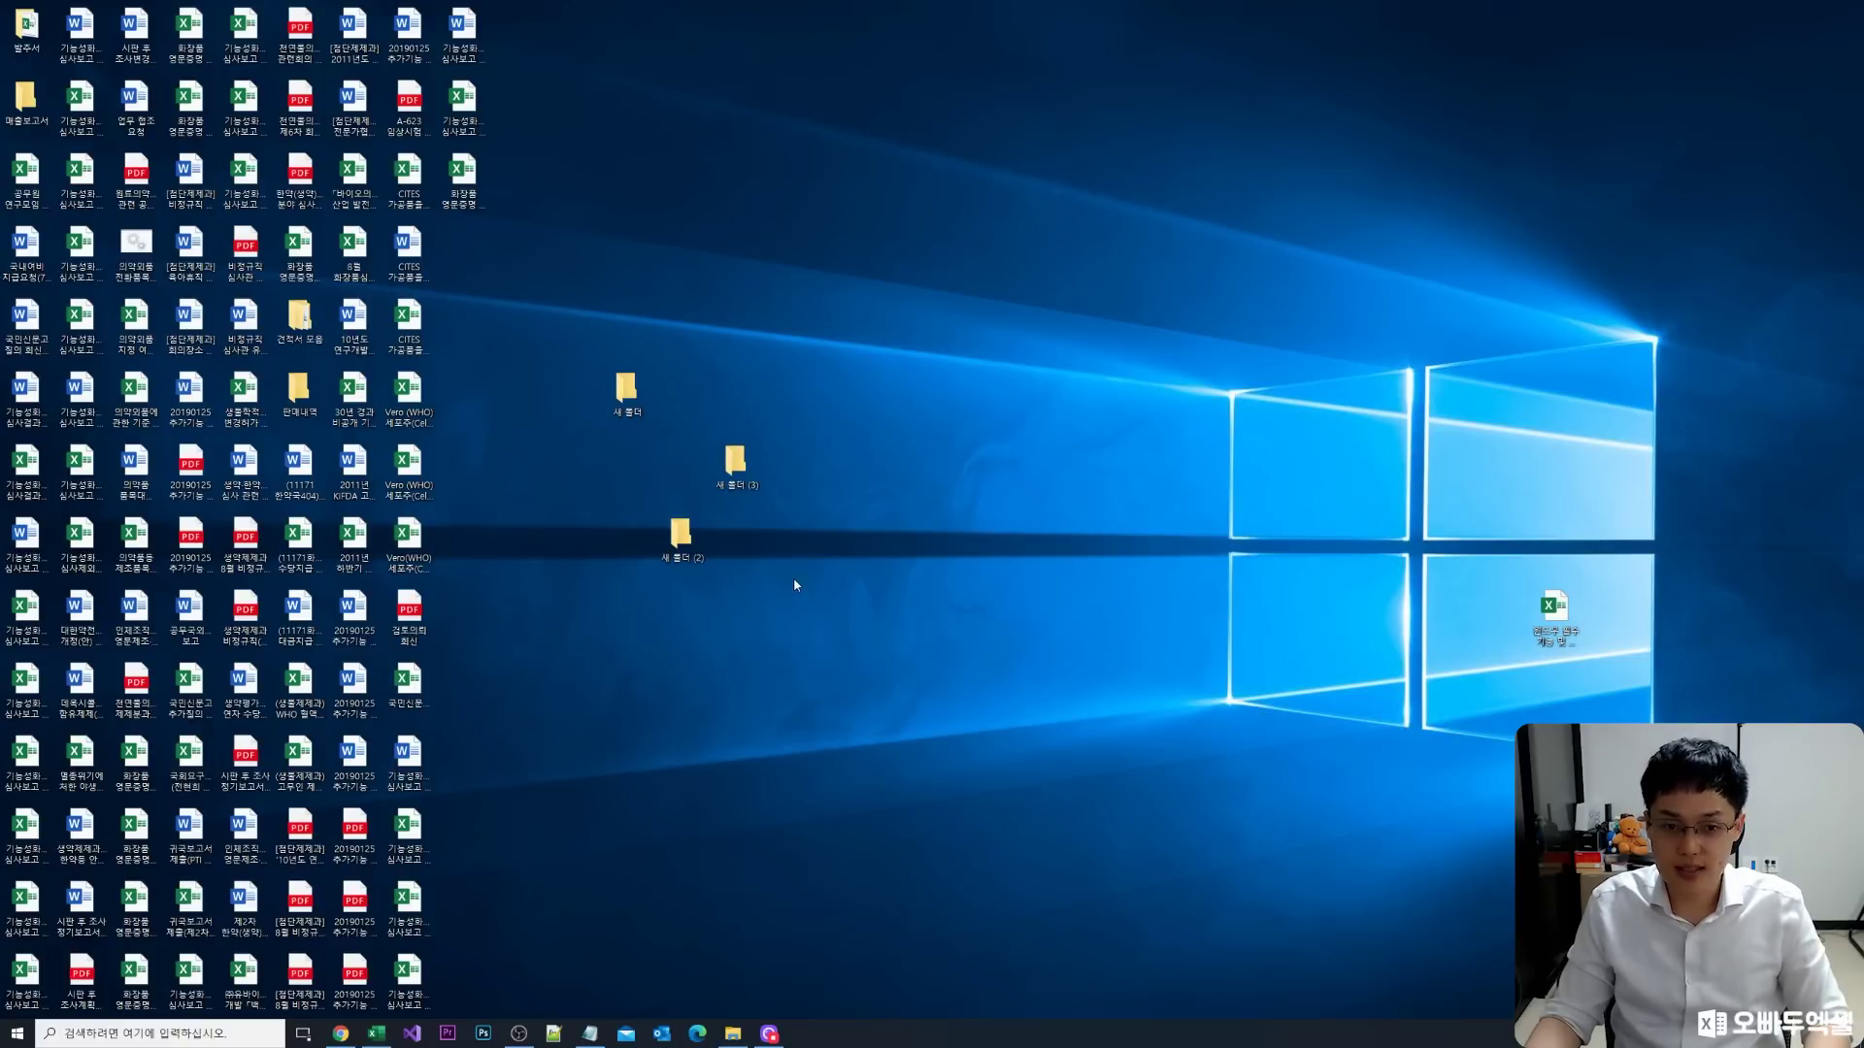
# Rename the three new desktop folders 묶음1, 묶음2 and 묶음3
pyautogui.click(624, 385)
pyautogui.press('F2')
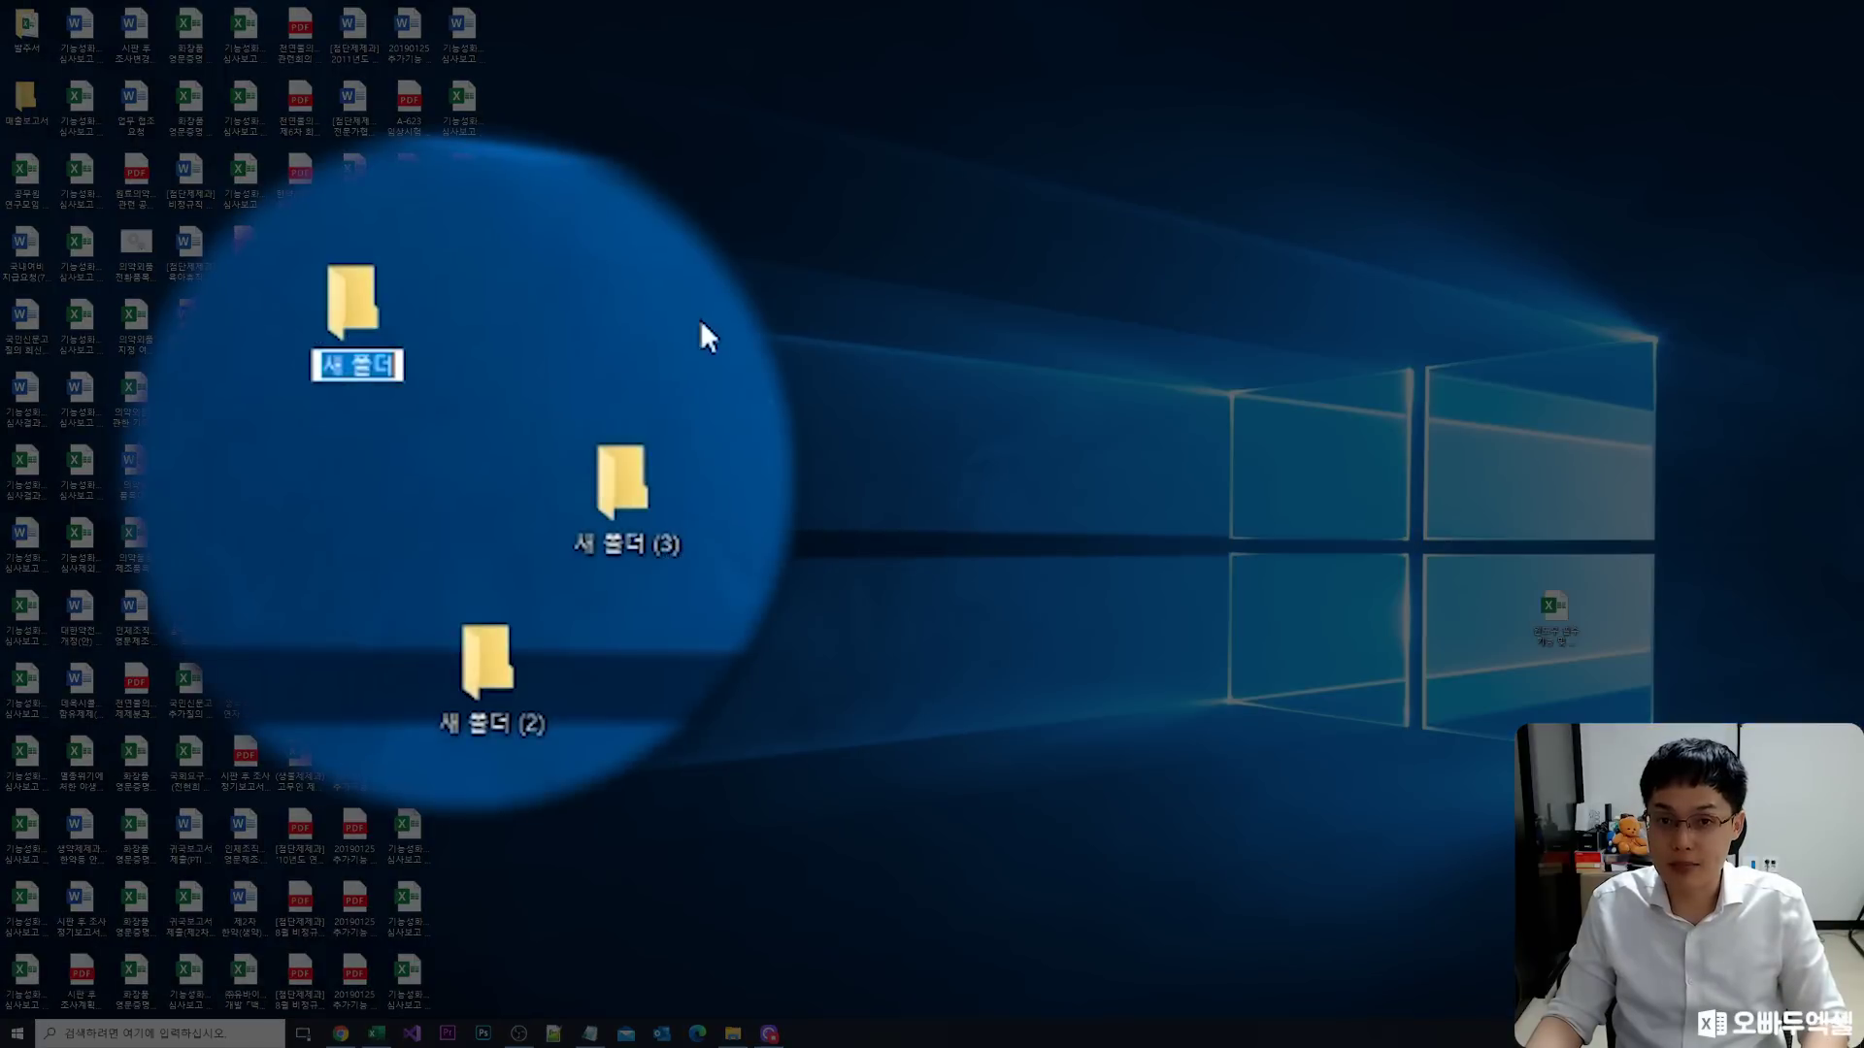
pyautogui.write('묶음1')
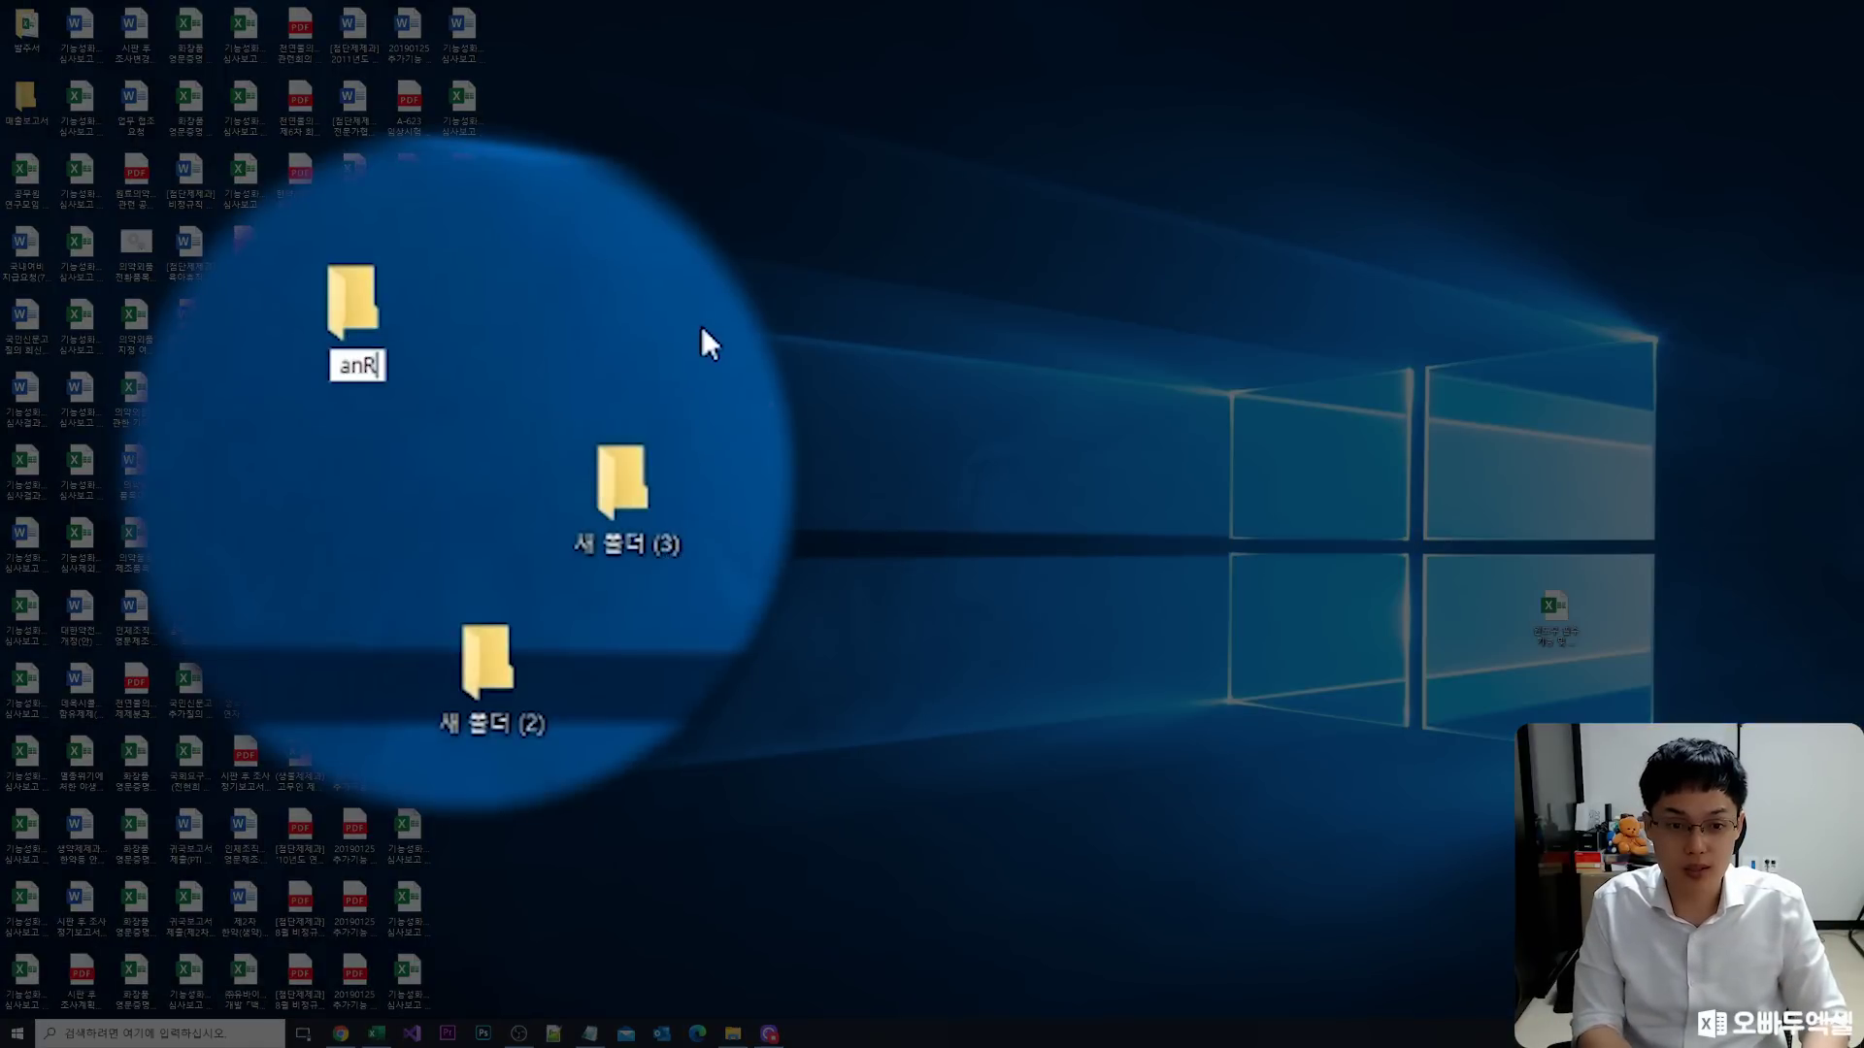
pyautogui.press('Return')
pyautogui.click(656, 492)
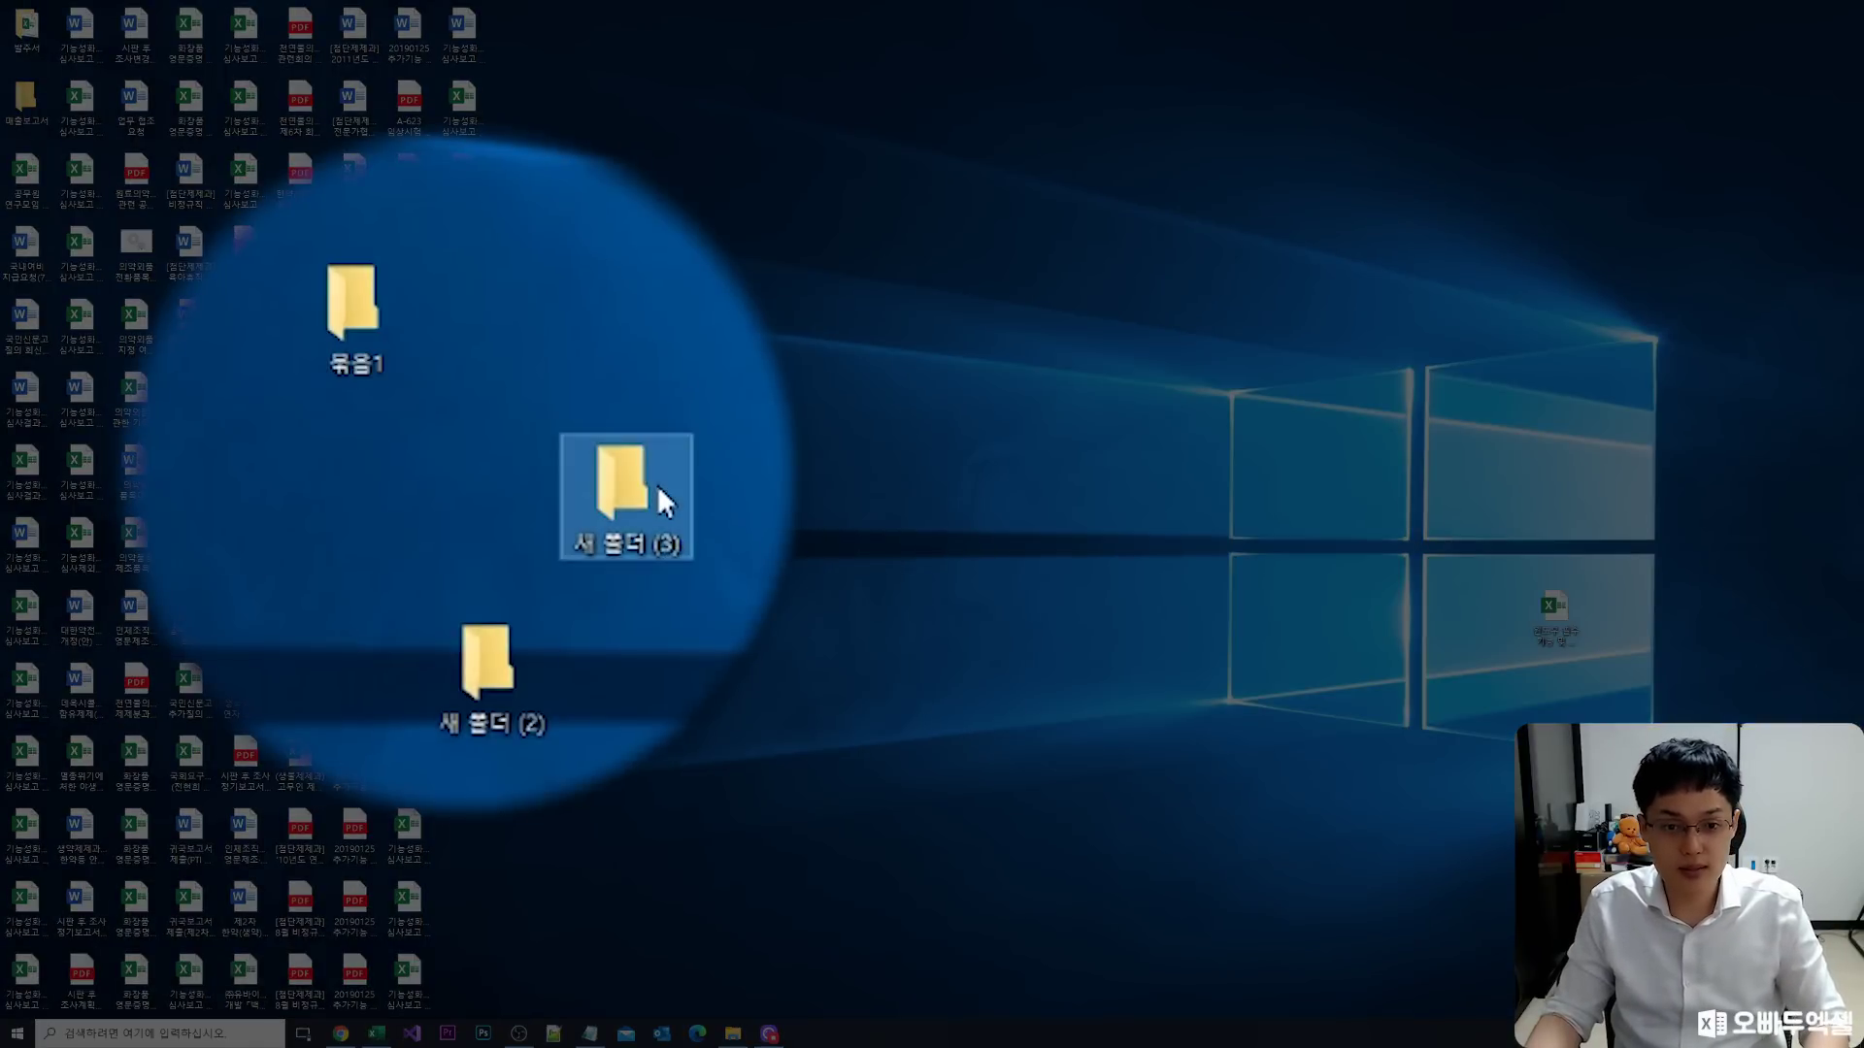
pyautogui.press('F2')
pyautogui.write('묶ㅇ')
pyautogui.write('음2')
pyautogui.press('Return')
pyautogui.click(510, 628)
pyautogui.press('F2')
pyautogui.write('무ㄲ음3')
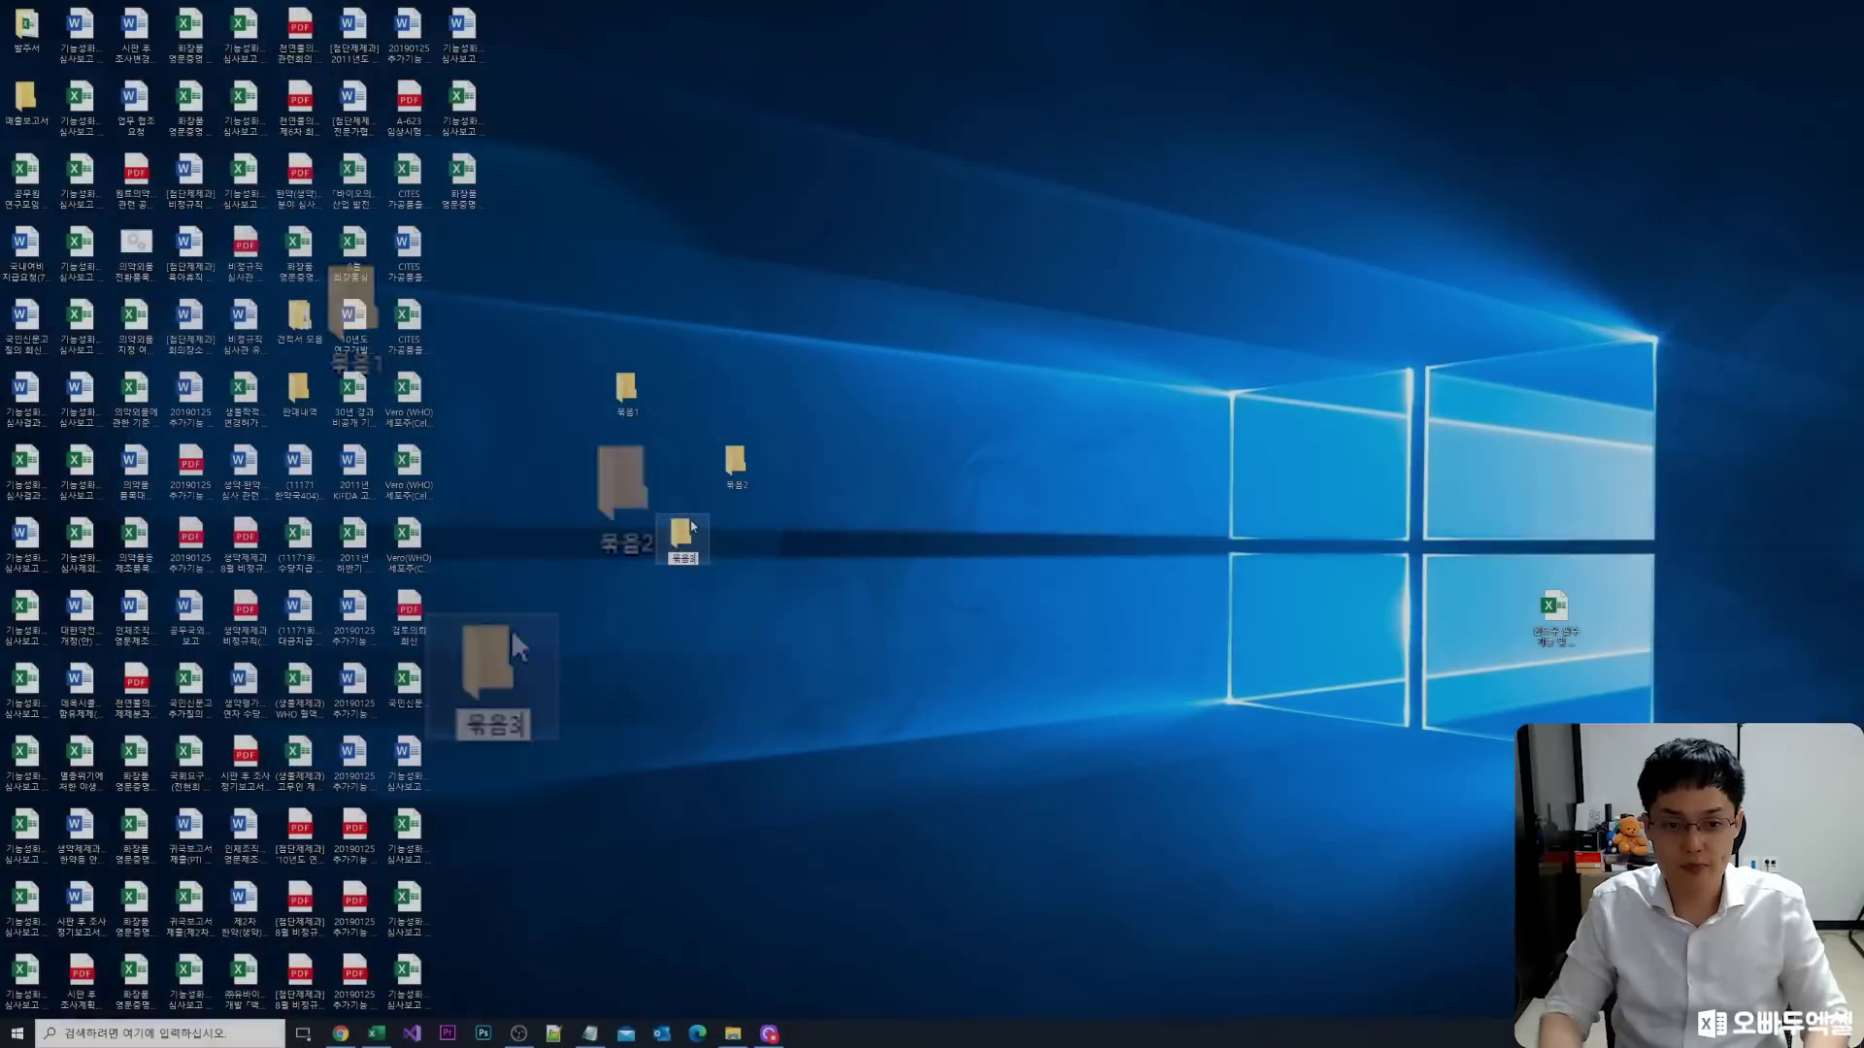
pyautogui.click(603, 62)
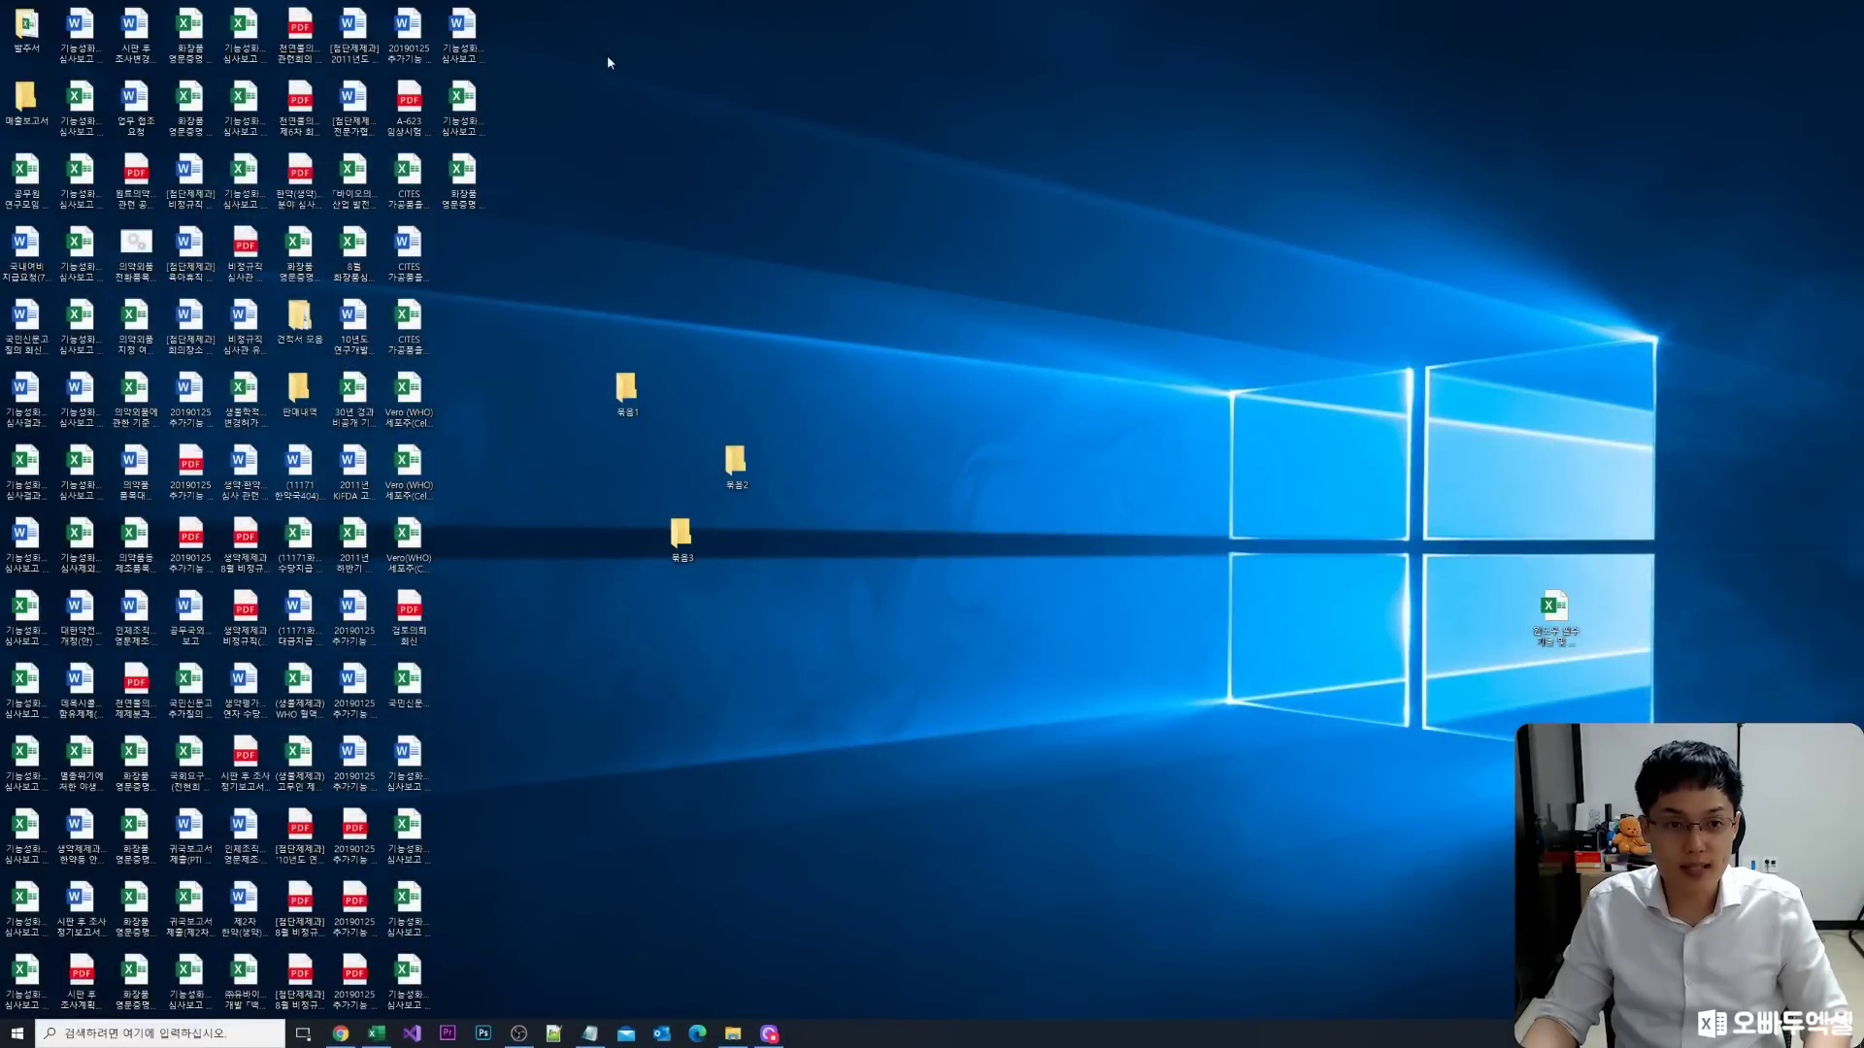
# Move the cluttered desktop icons in batches into the folders 묶음1, 묶음2 and 묶음3
pyautogui.moveTo(614, 43); pyautogui.dragTo(12, 354)
pyautogui.moveTo(158, 249); pyautogui.dragTo(8, 626)
pyautogui.moveTo(153, 537); pyautogui.dragTo(747, 488)
pyautogui.moveTo(492, 612); pyautogui.dragTo(5, 1009)
pyautogui.moveTo(163, 686); pyautogui.dragTo(681, 529)
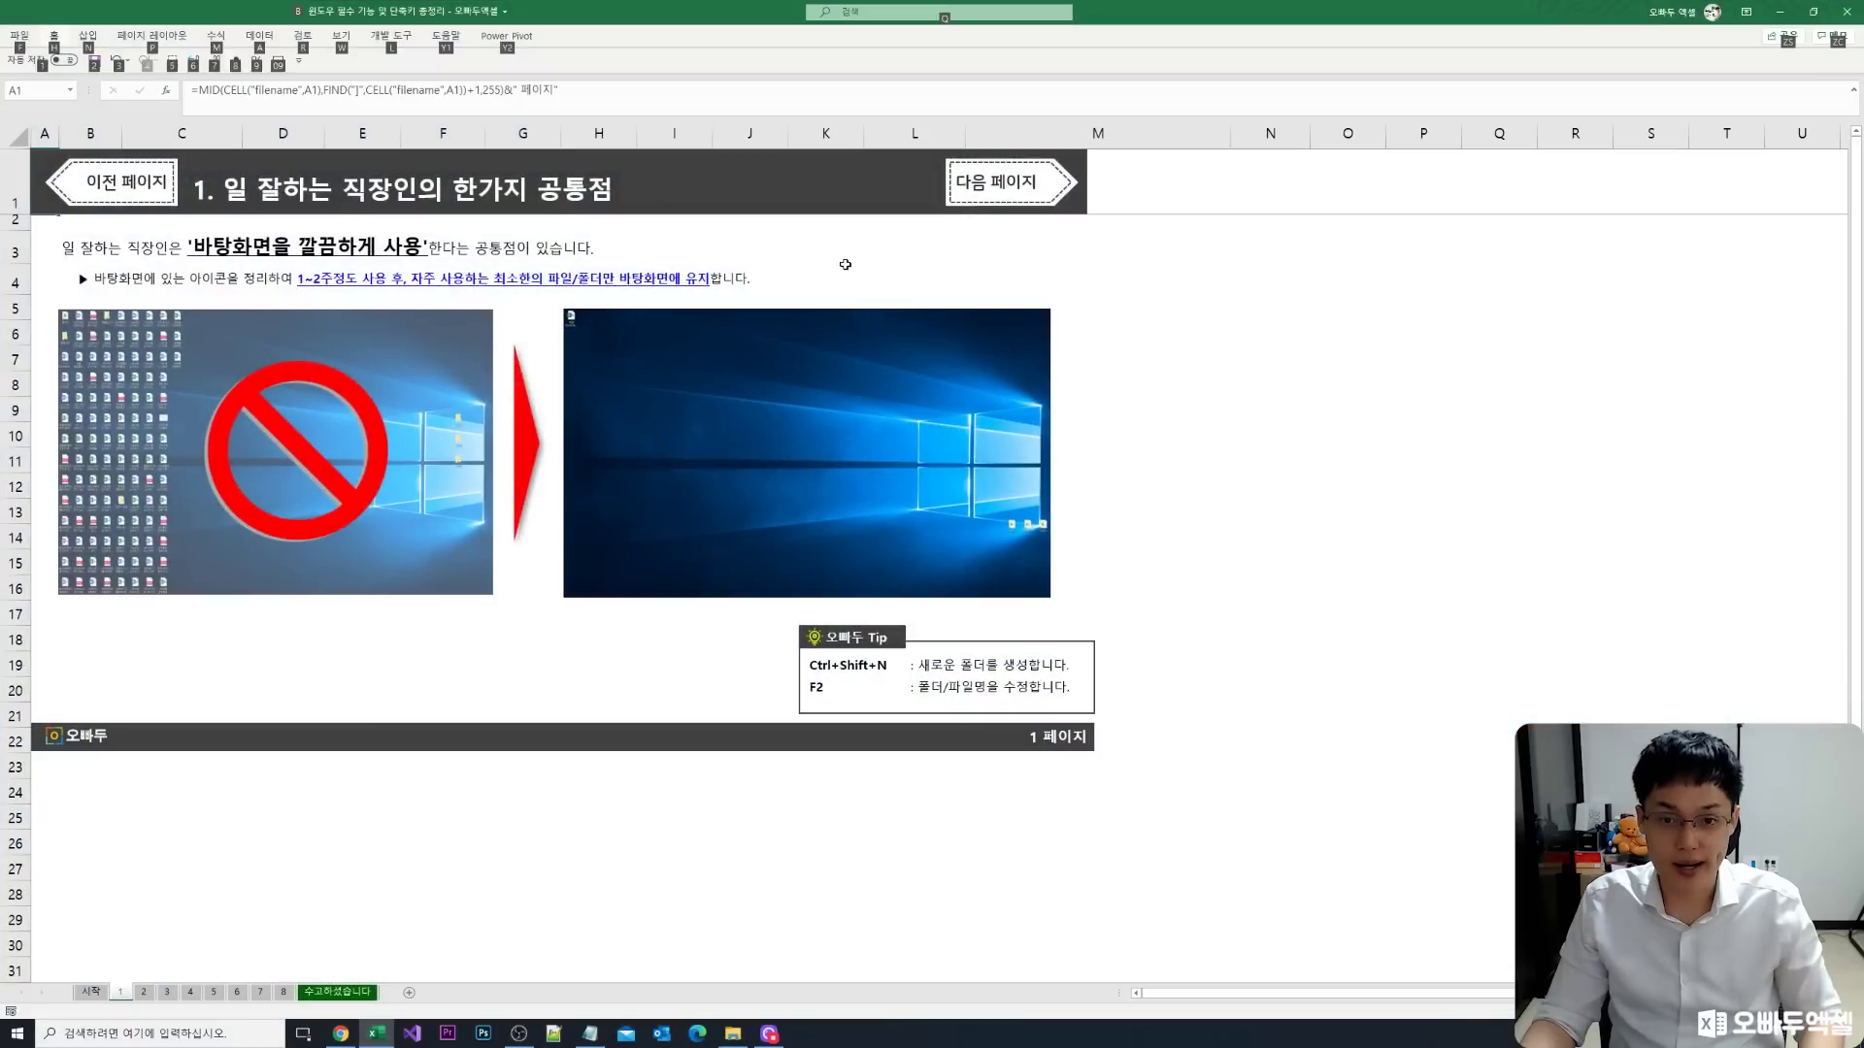
# Advance the workbook to page 2 and try launching the taskbar programs Chrome, Excel and Premiere Pro, closing Premiere Pro again
pyautogui.click(1033, 194)
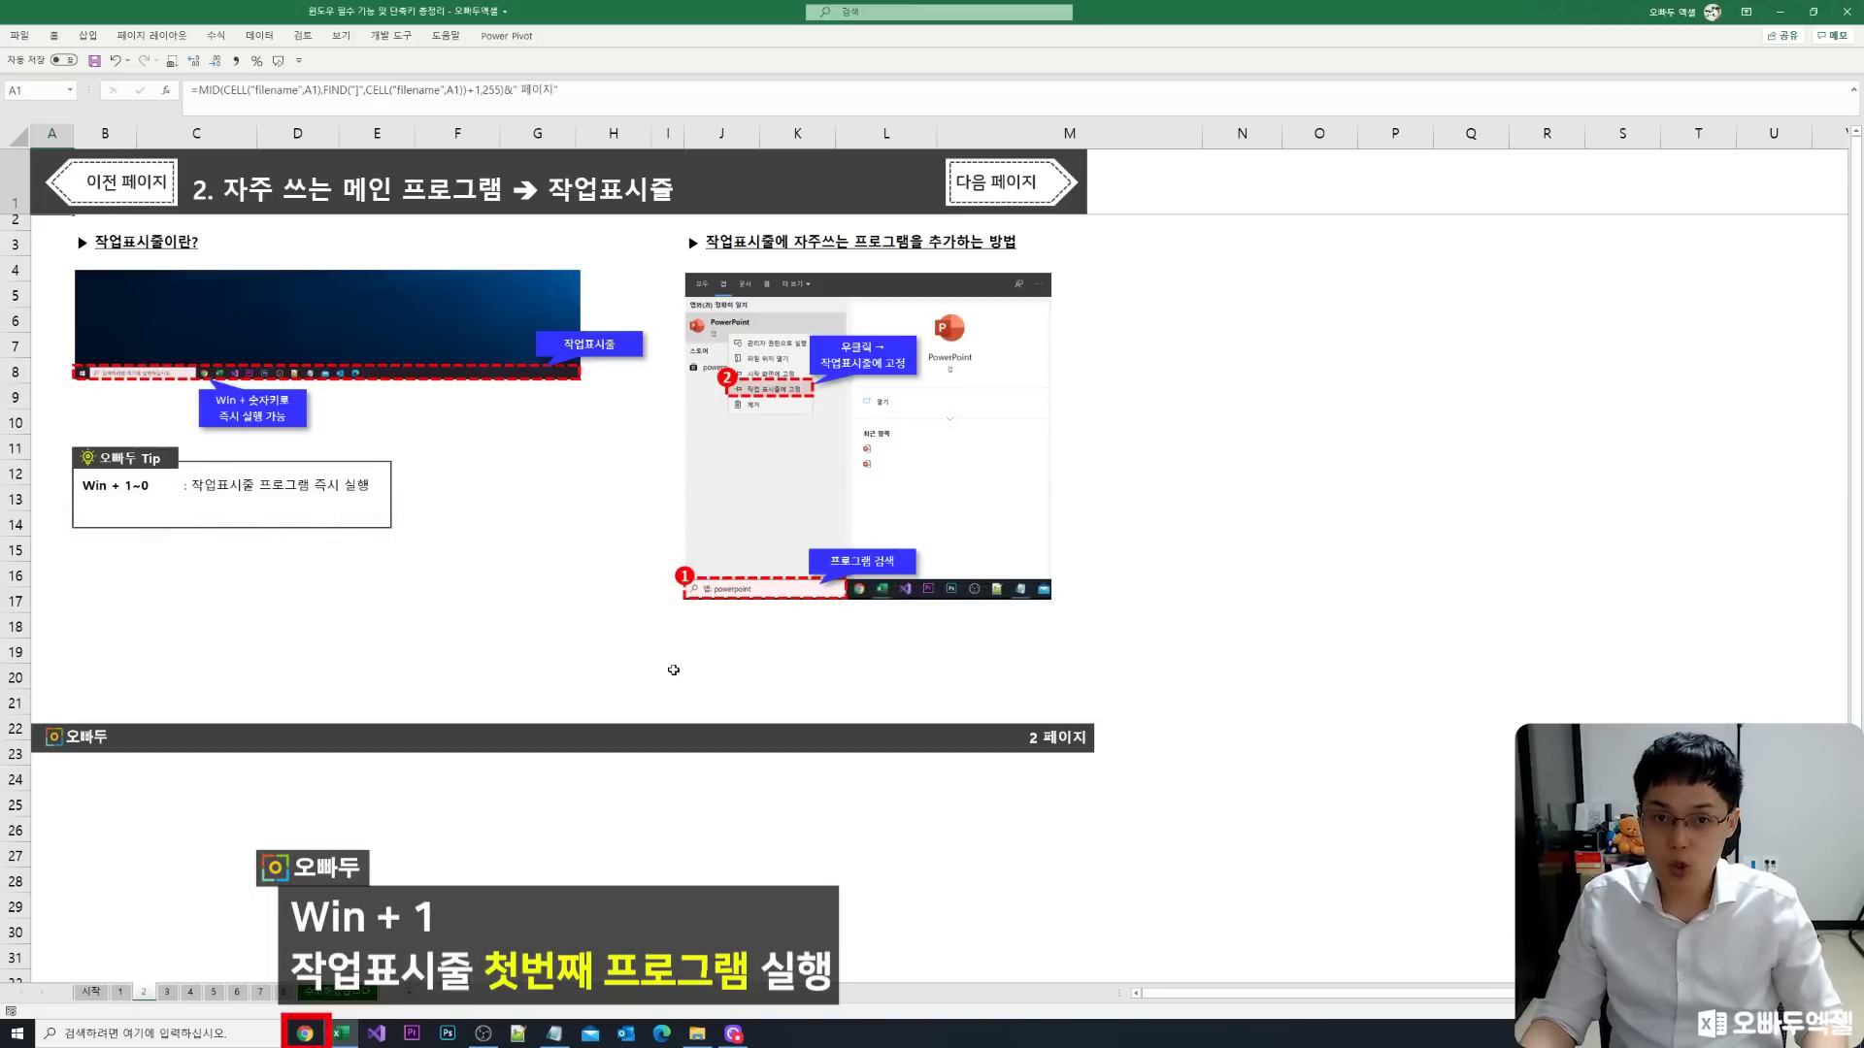
pyautogui.press('super+1')
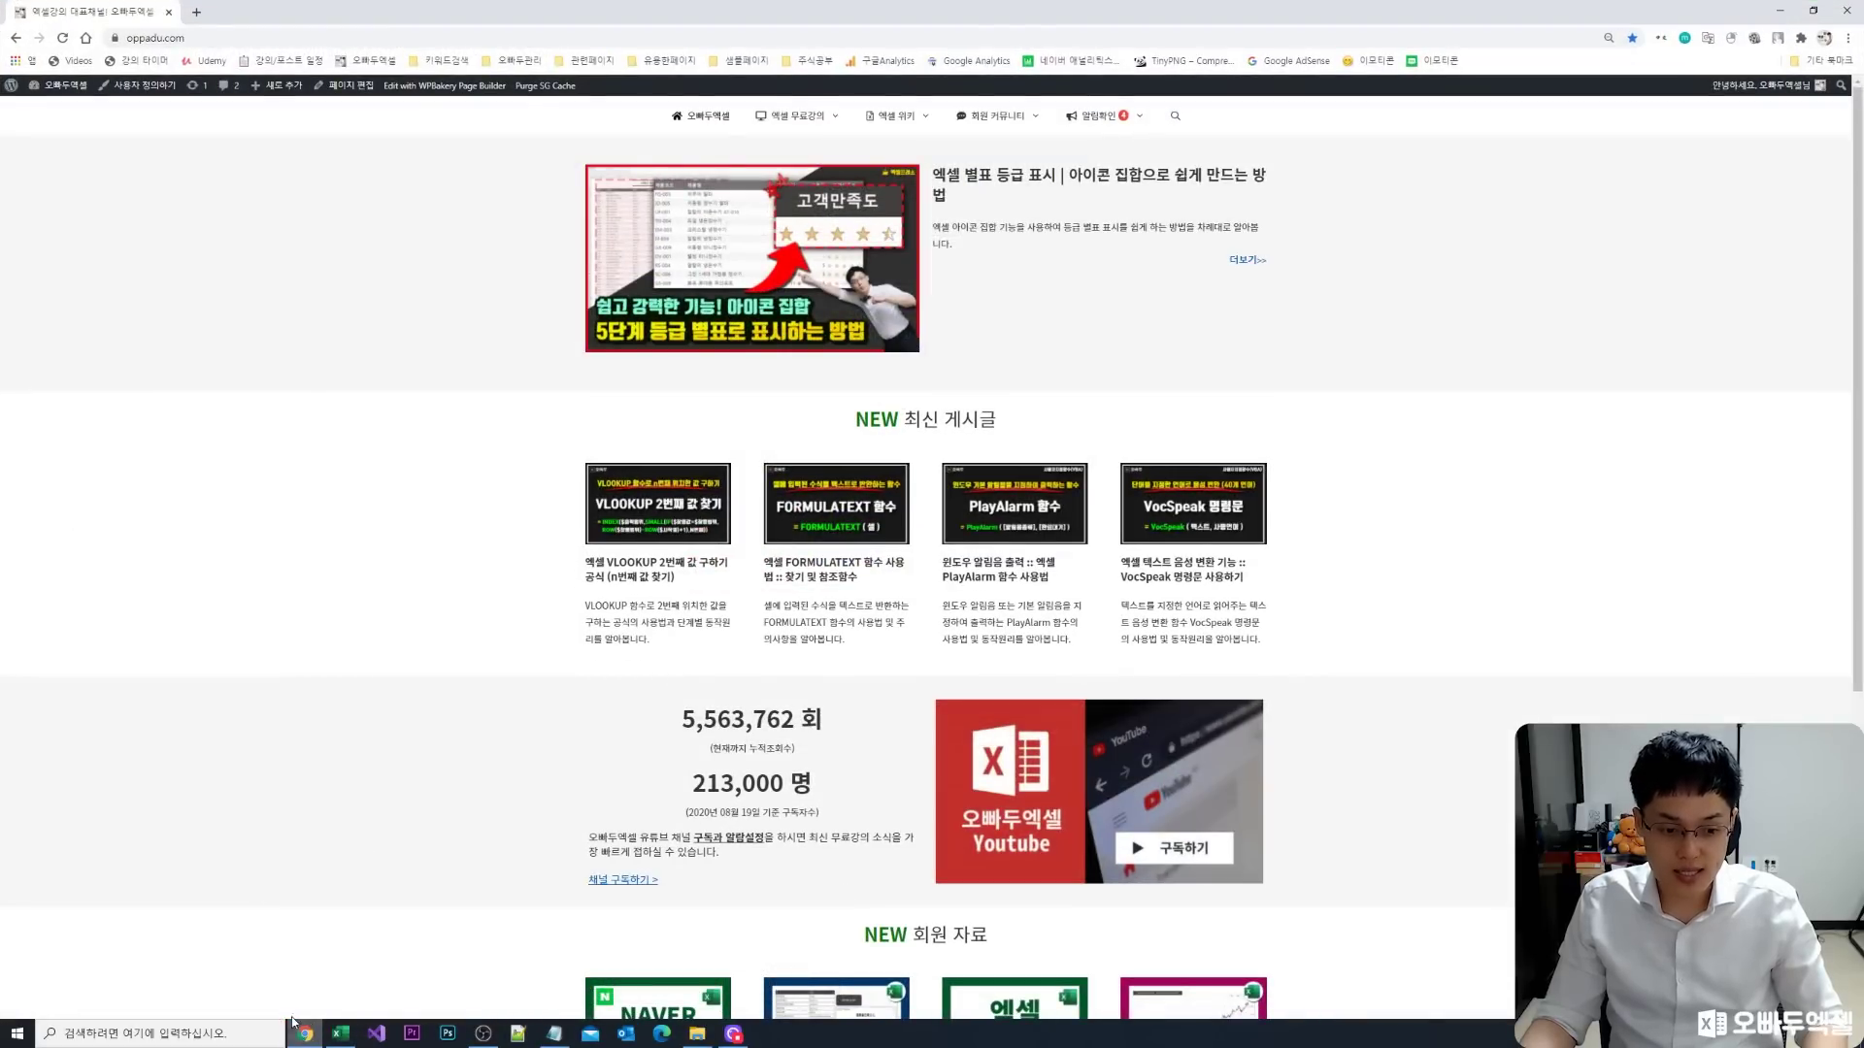
pyautogui.moveTo(294, 1031)
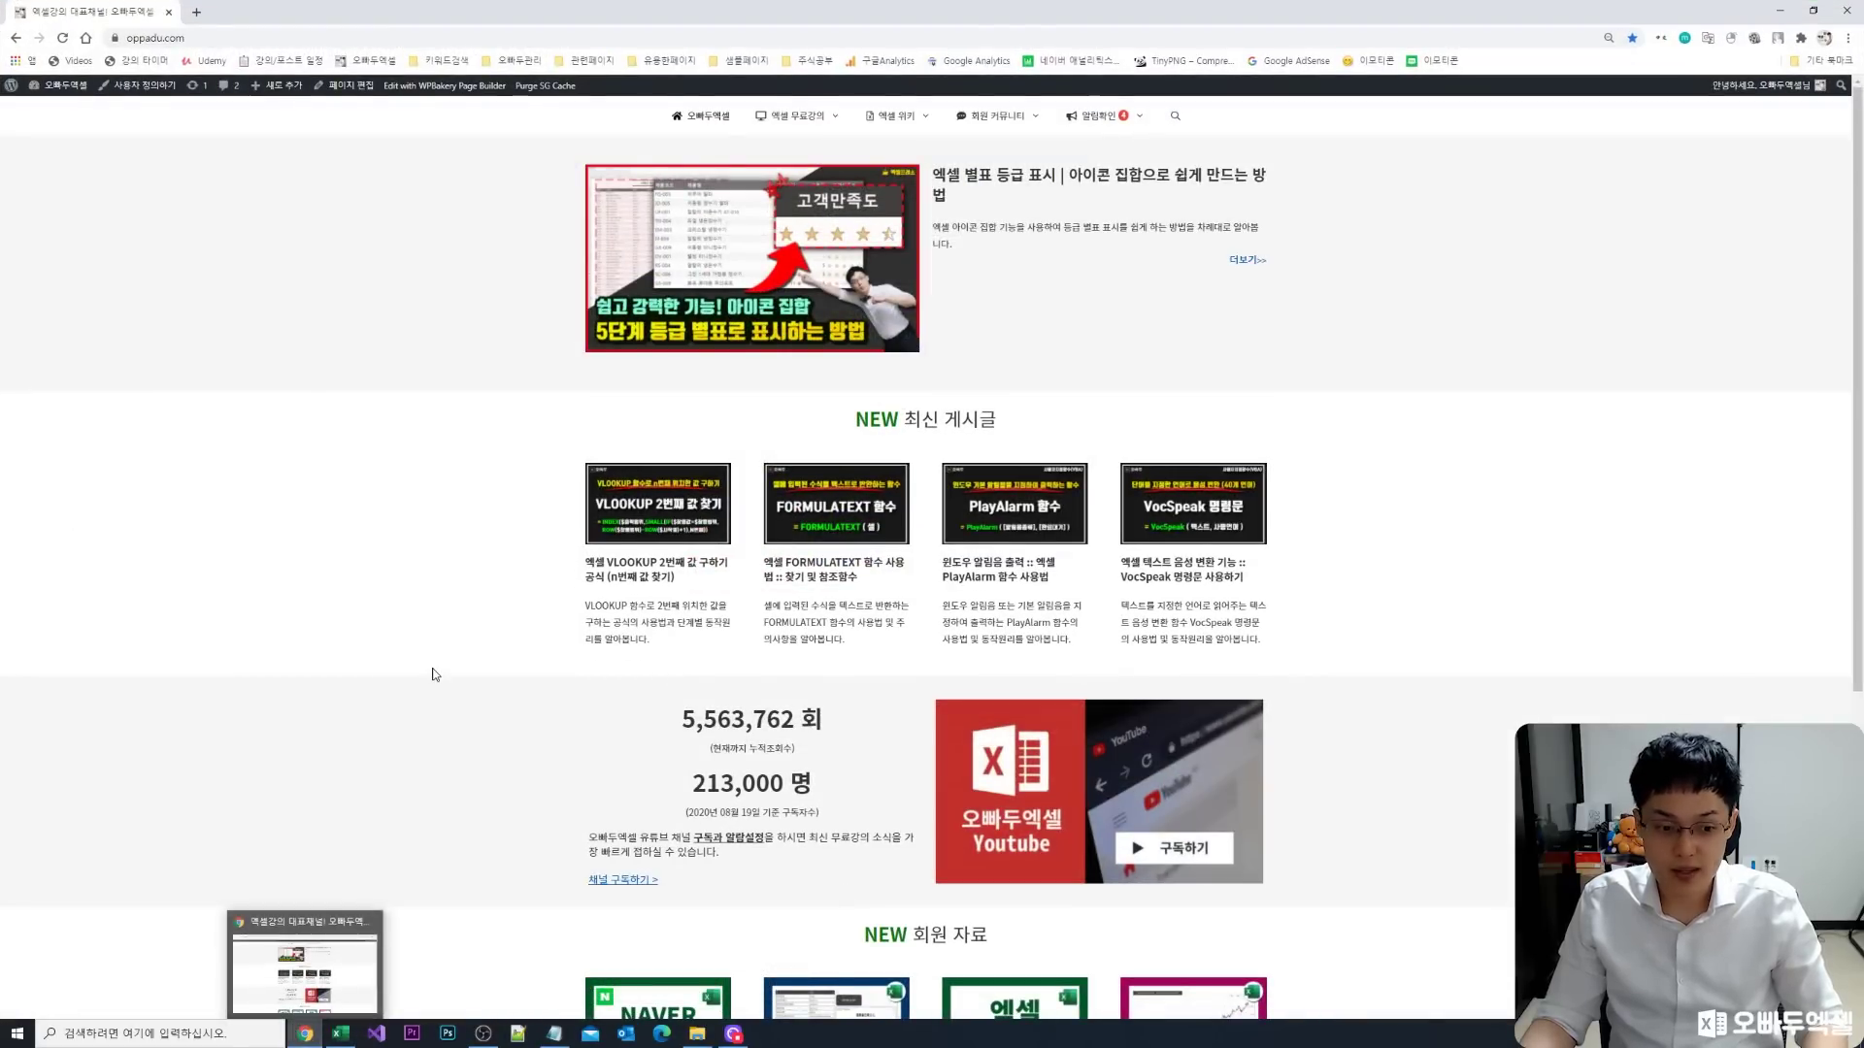
pyautogui.press('super+2')
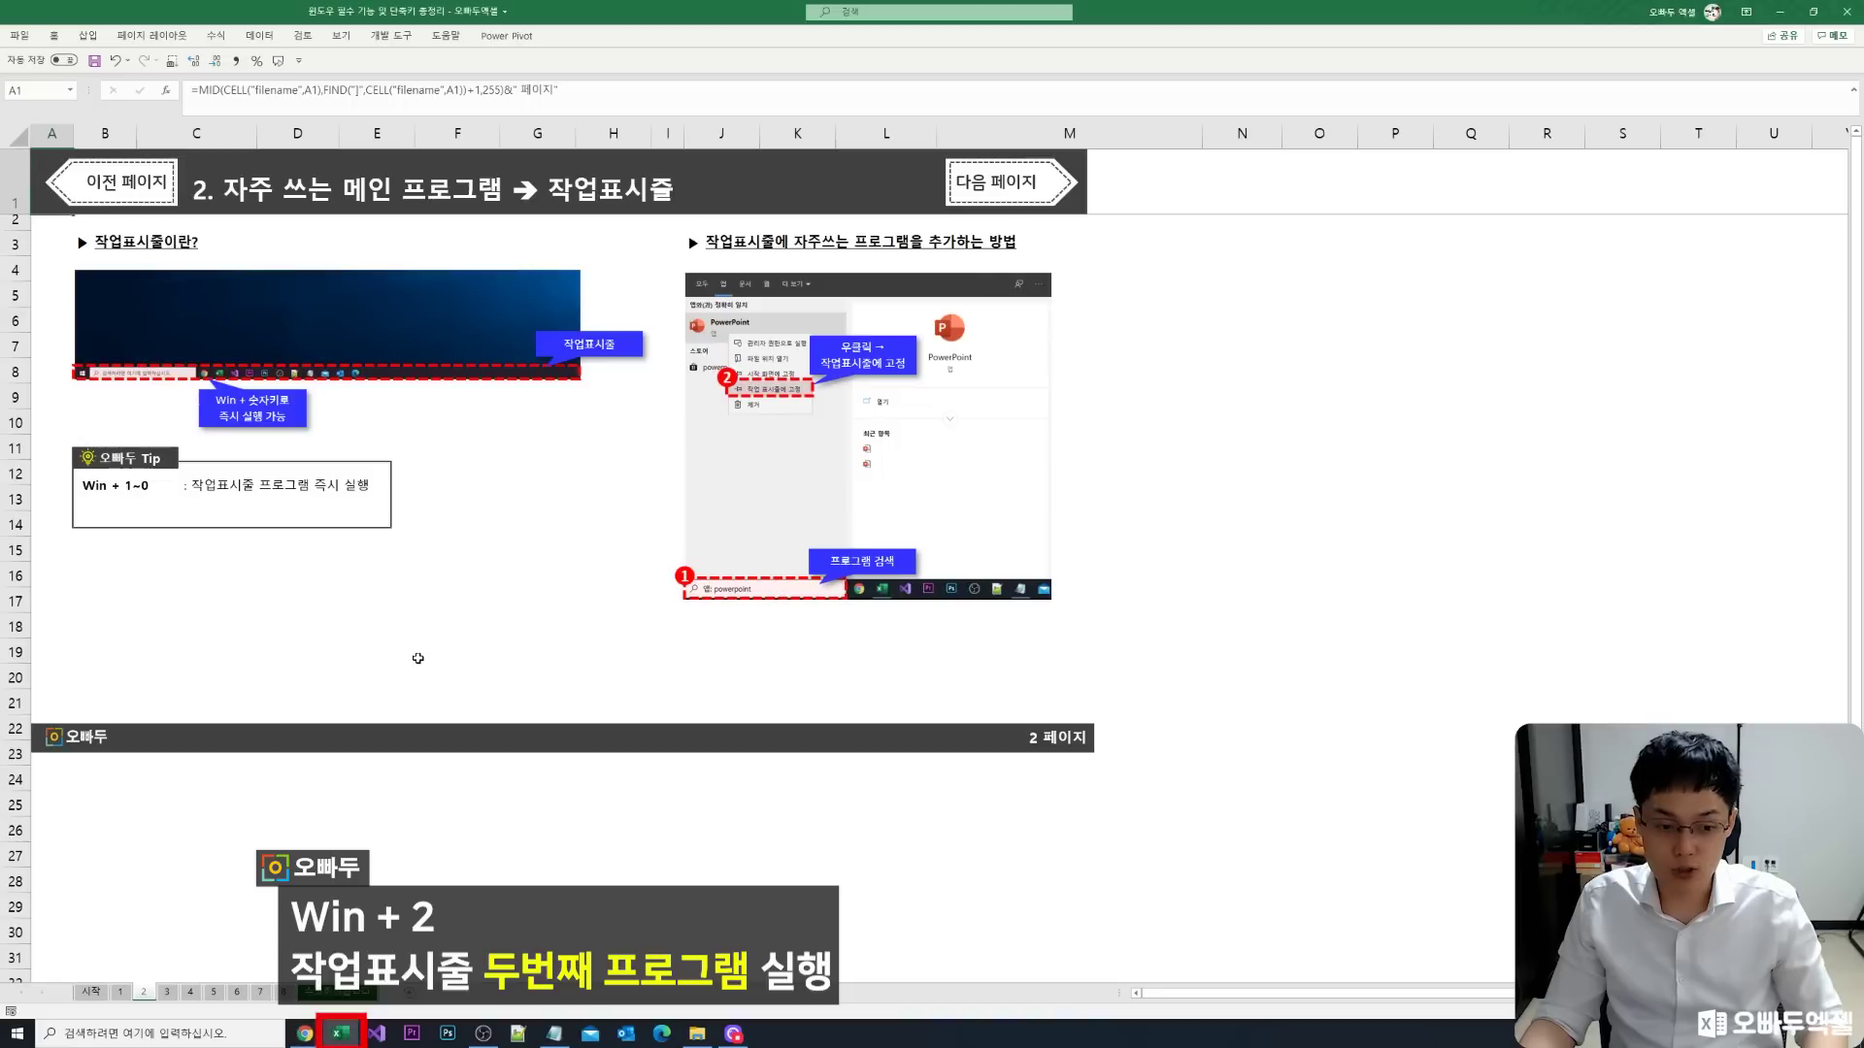
pyautogui.moveTo(352, 1035)
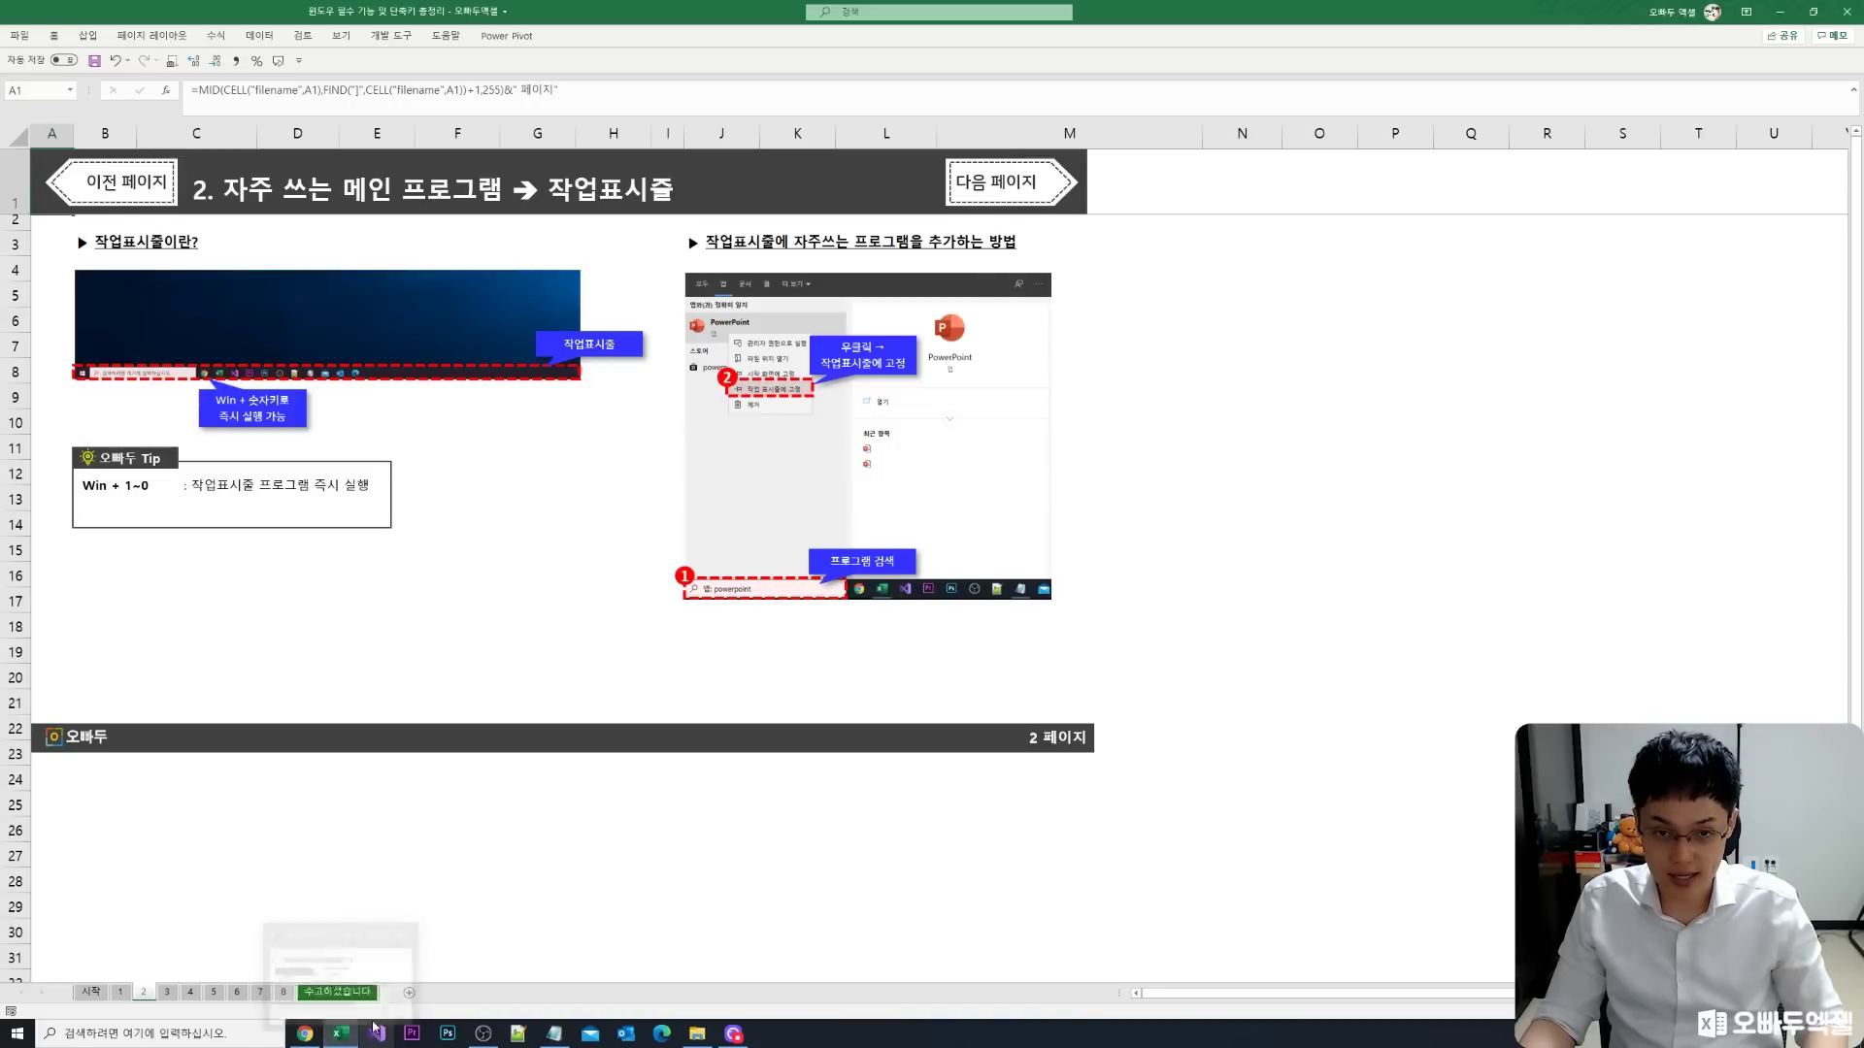
pyautogui.press('super+4')
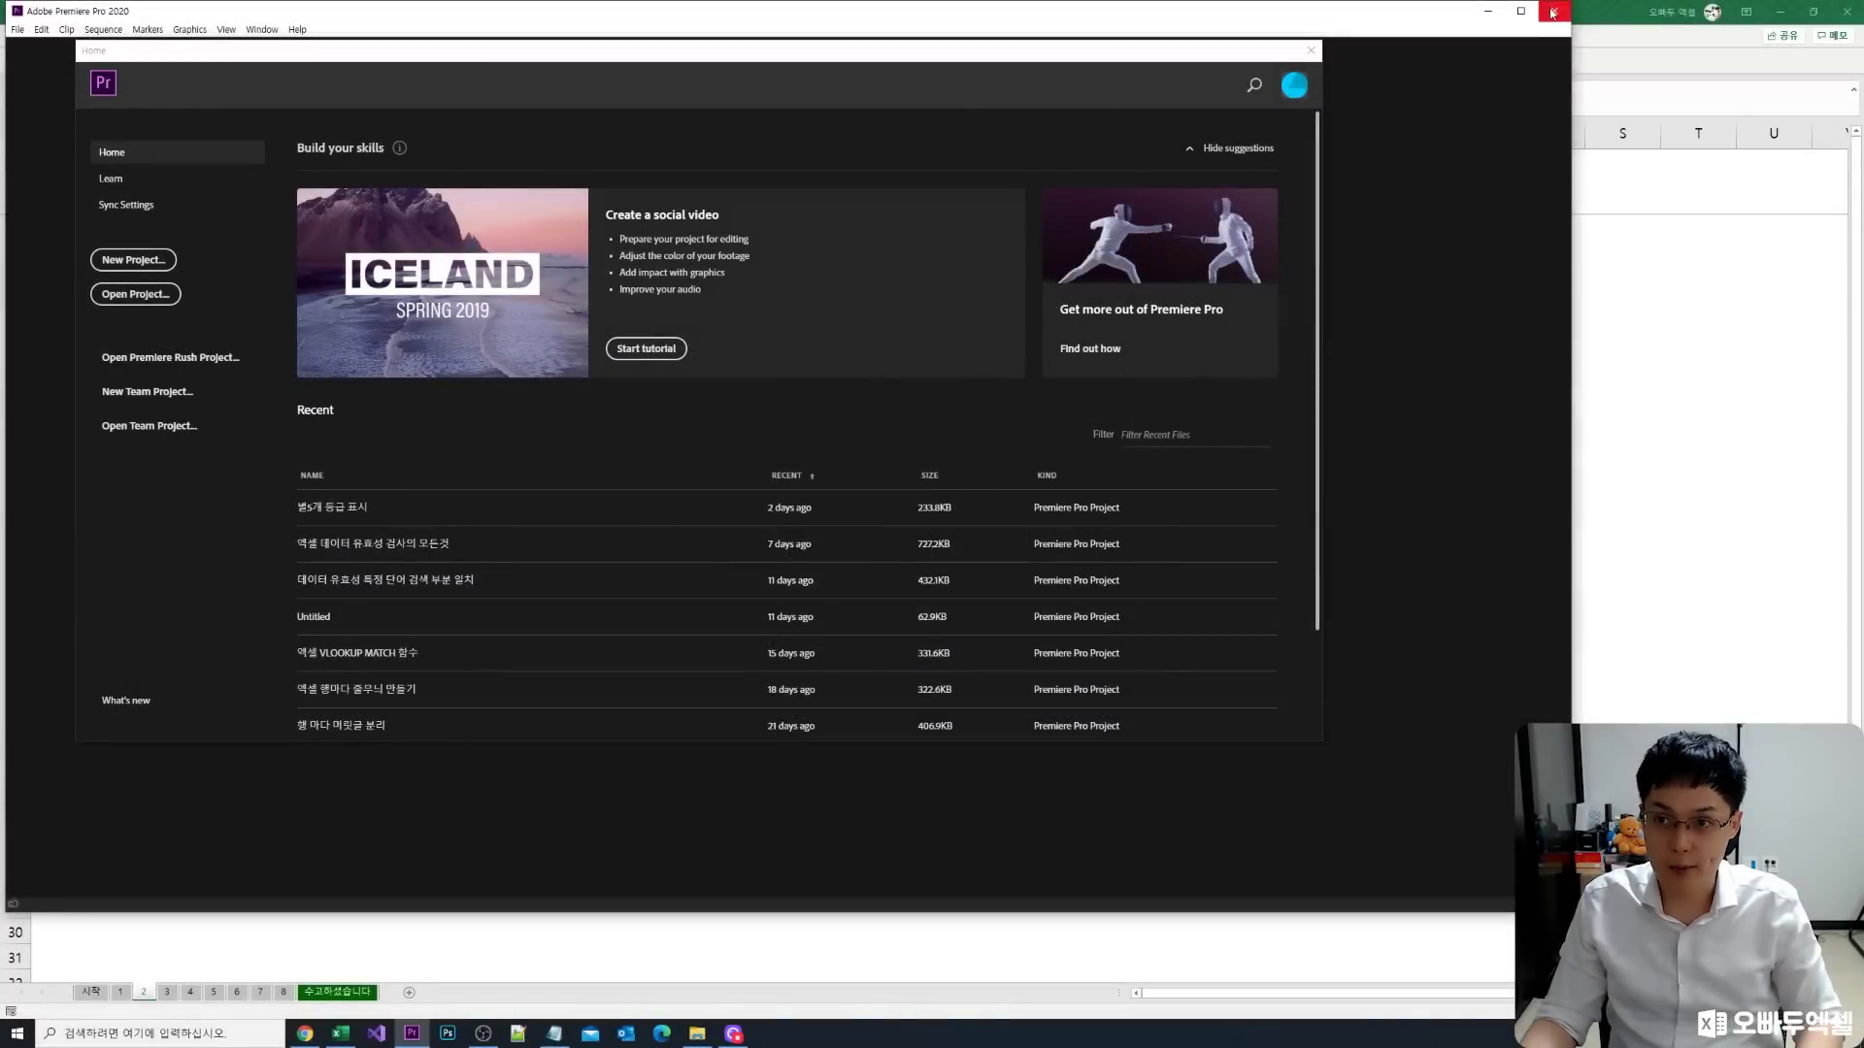
pyautogui.click(1552, 12)
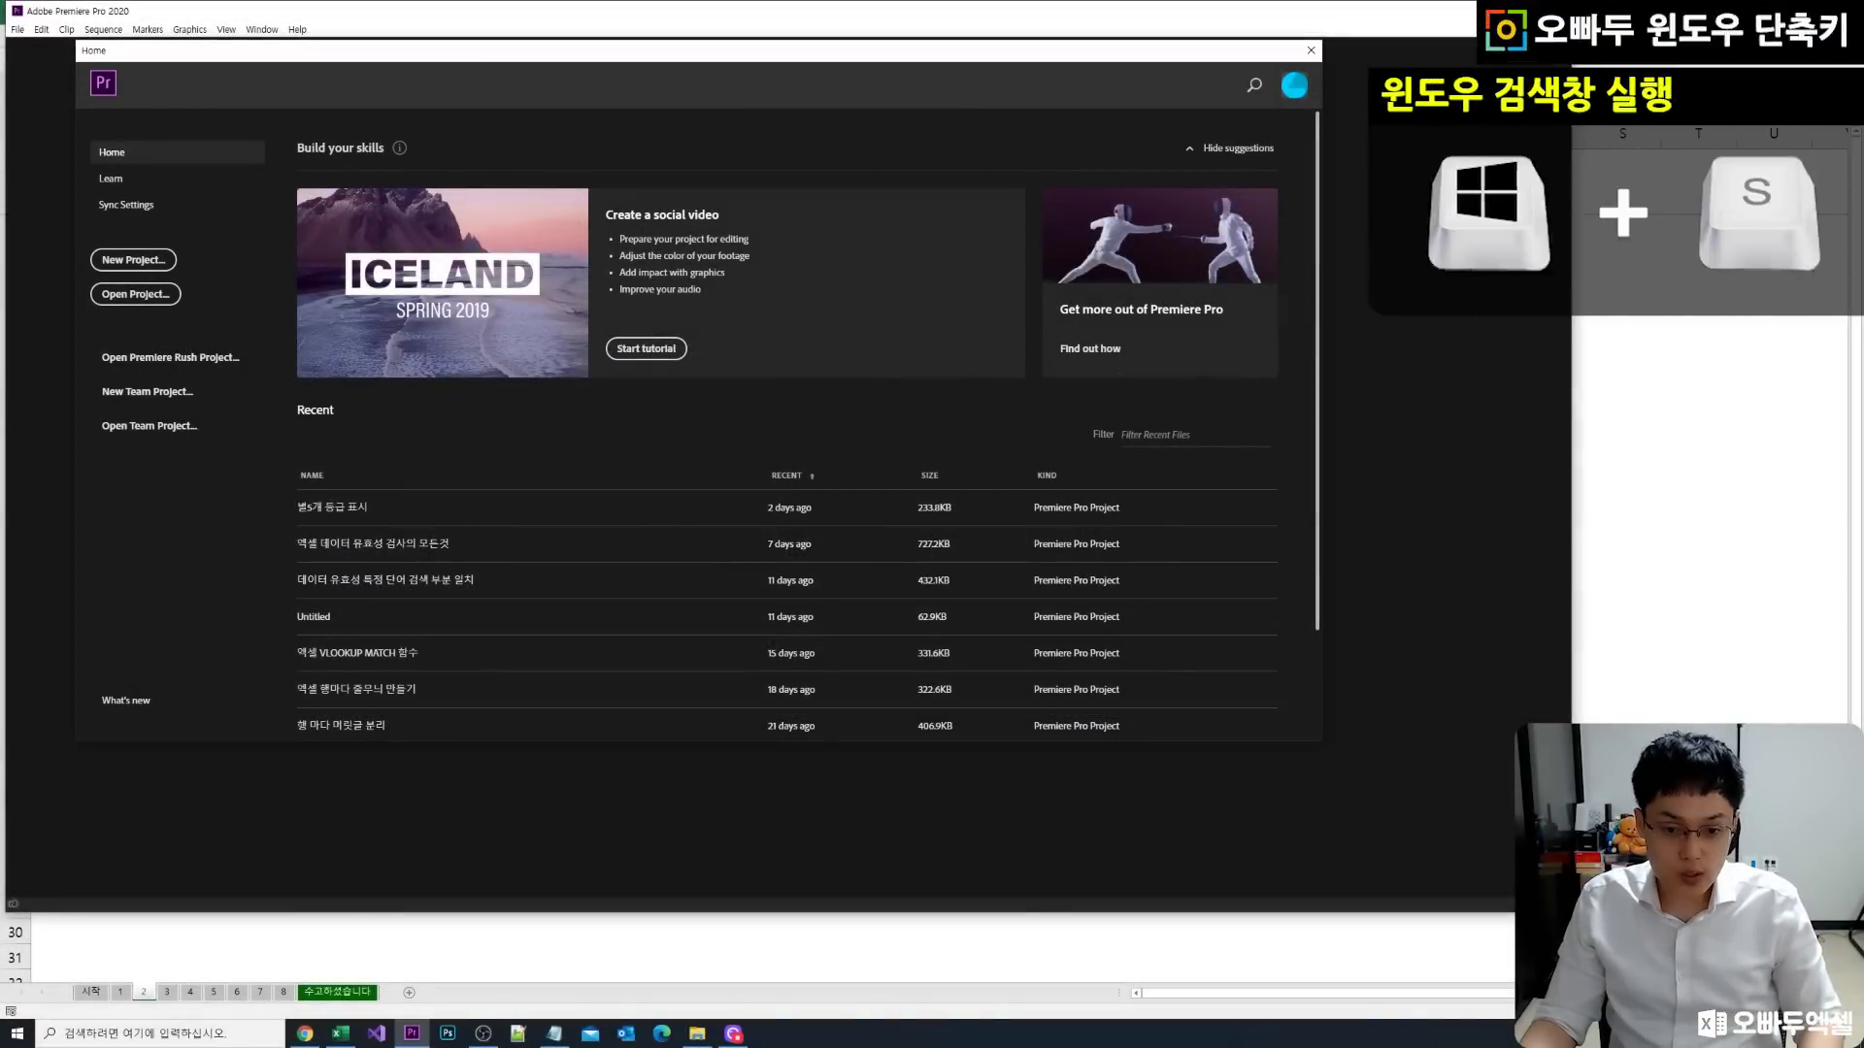
# Search Windows for powerpoint and pin the PowerPoint app to the taskbar
pyautogui.press('super+s')
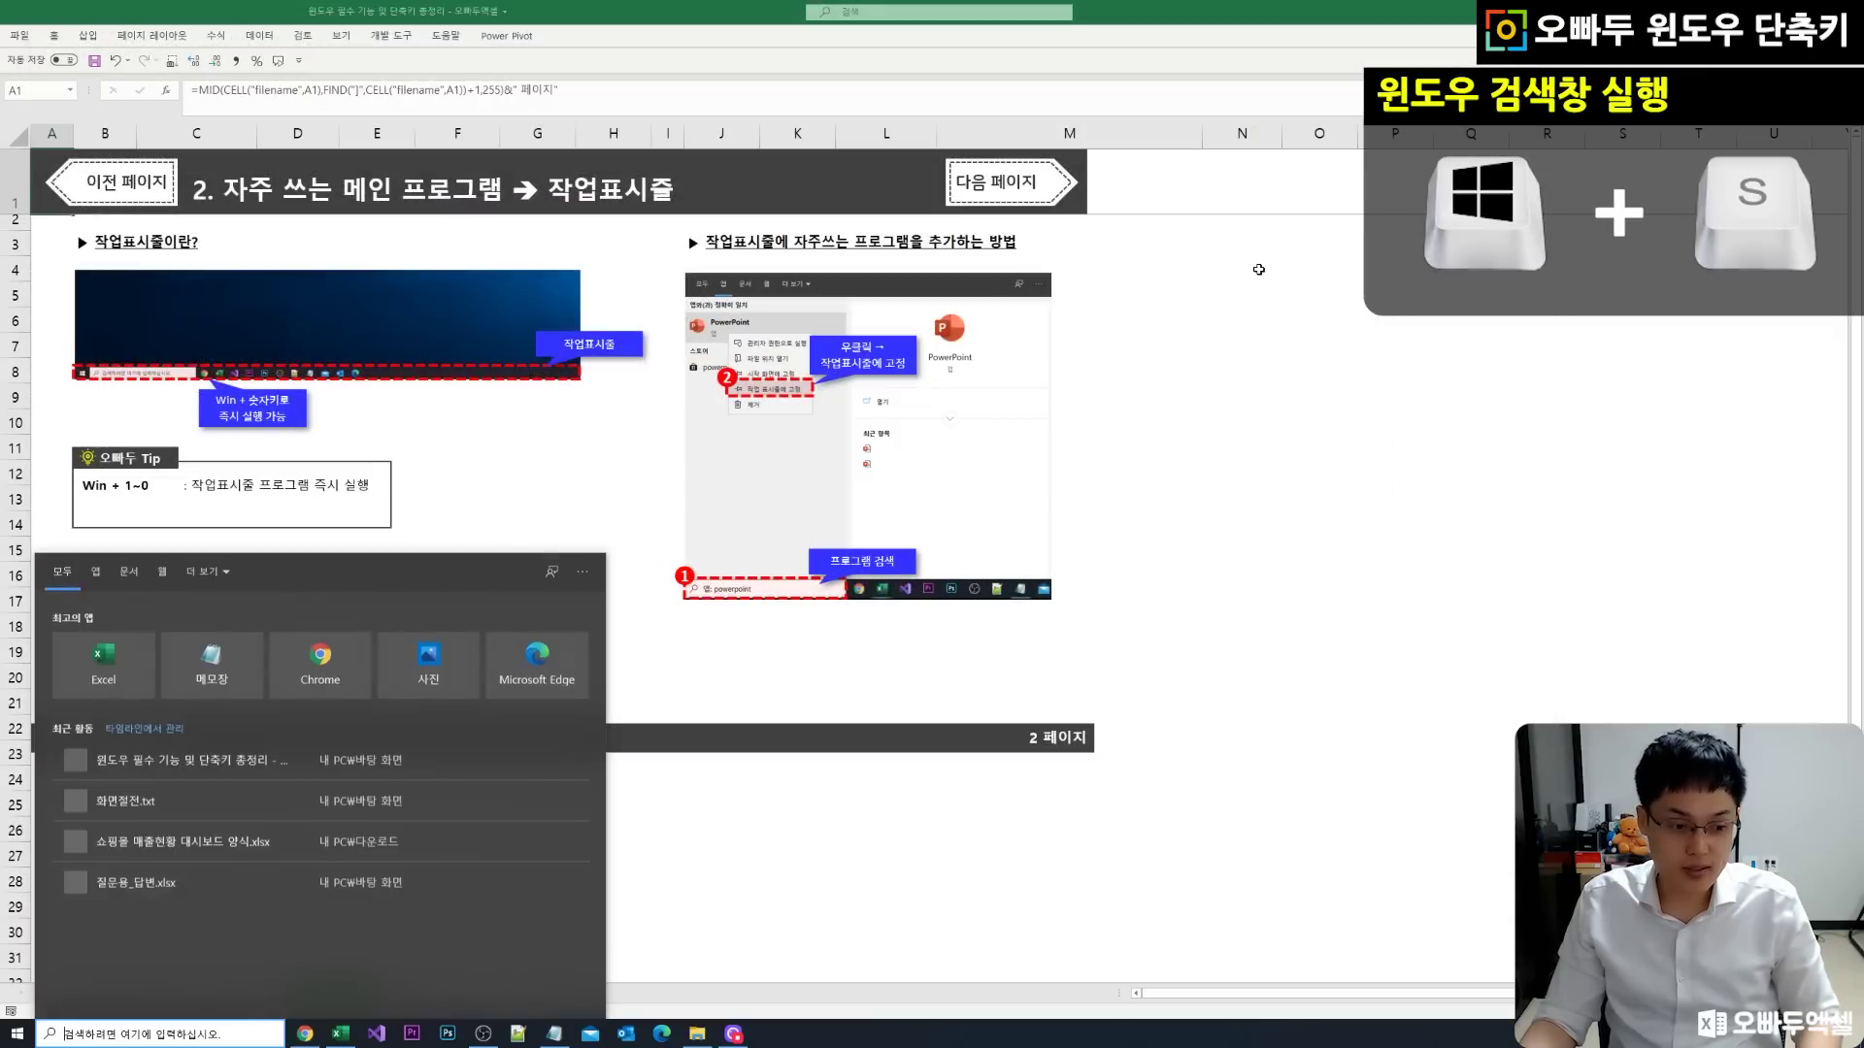
pyautogui.write('powerpoint')
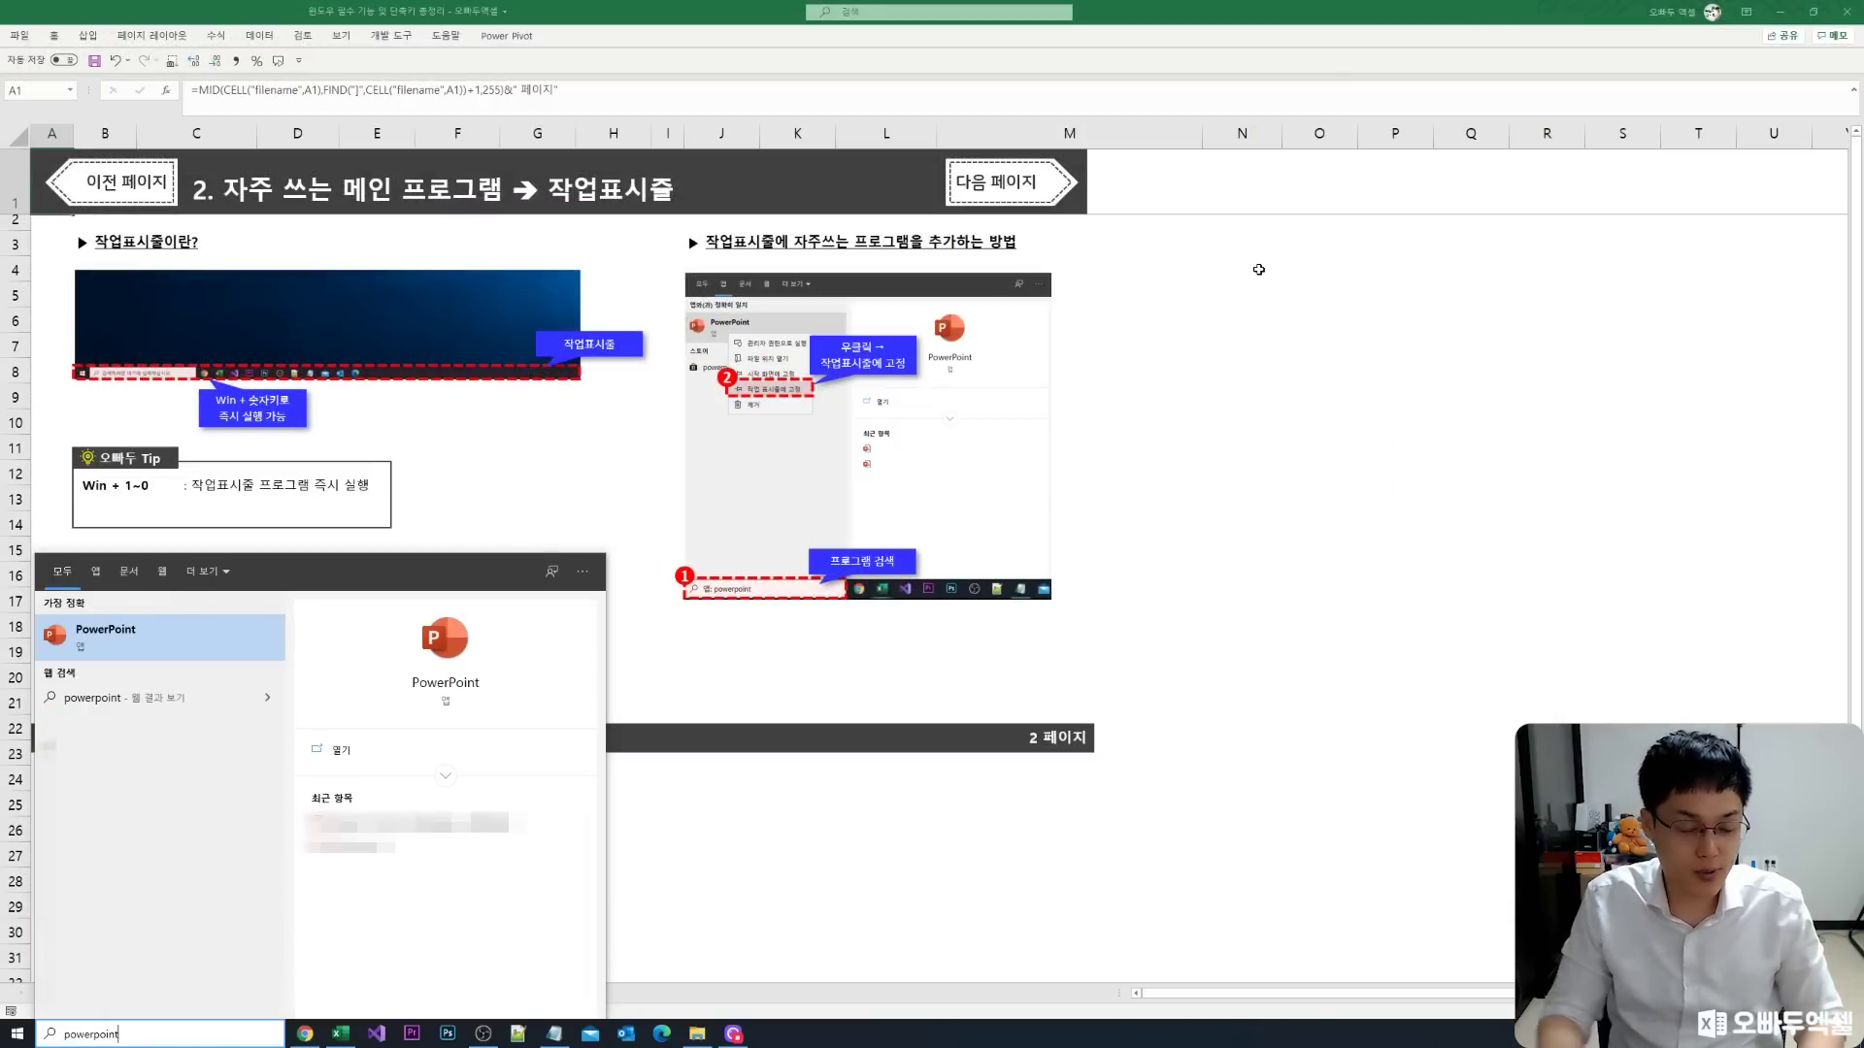
pyautogui.rightClick(167, 636)
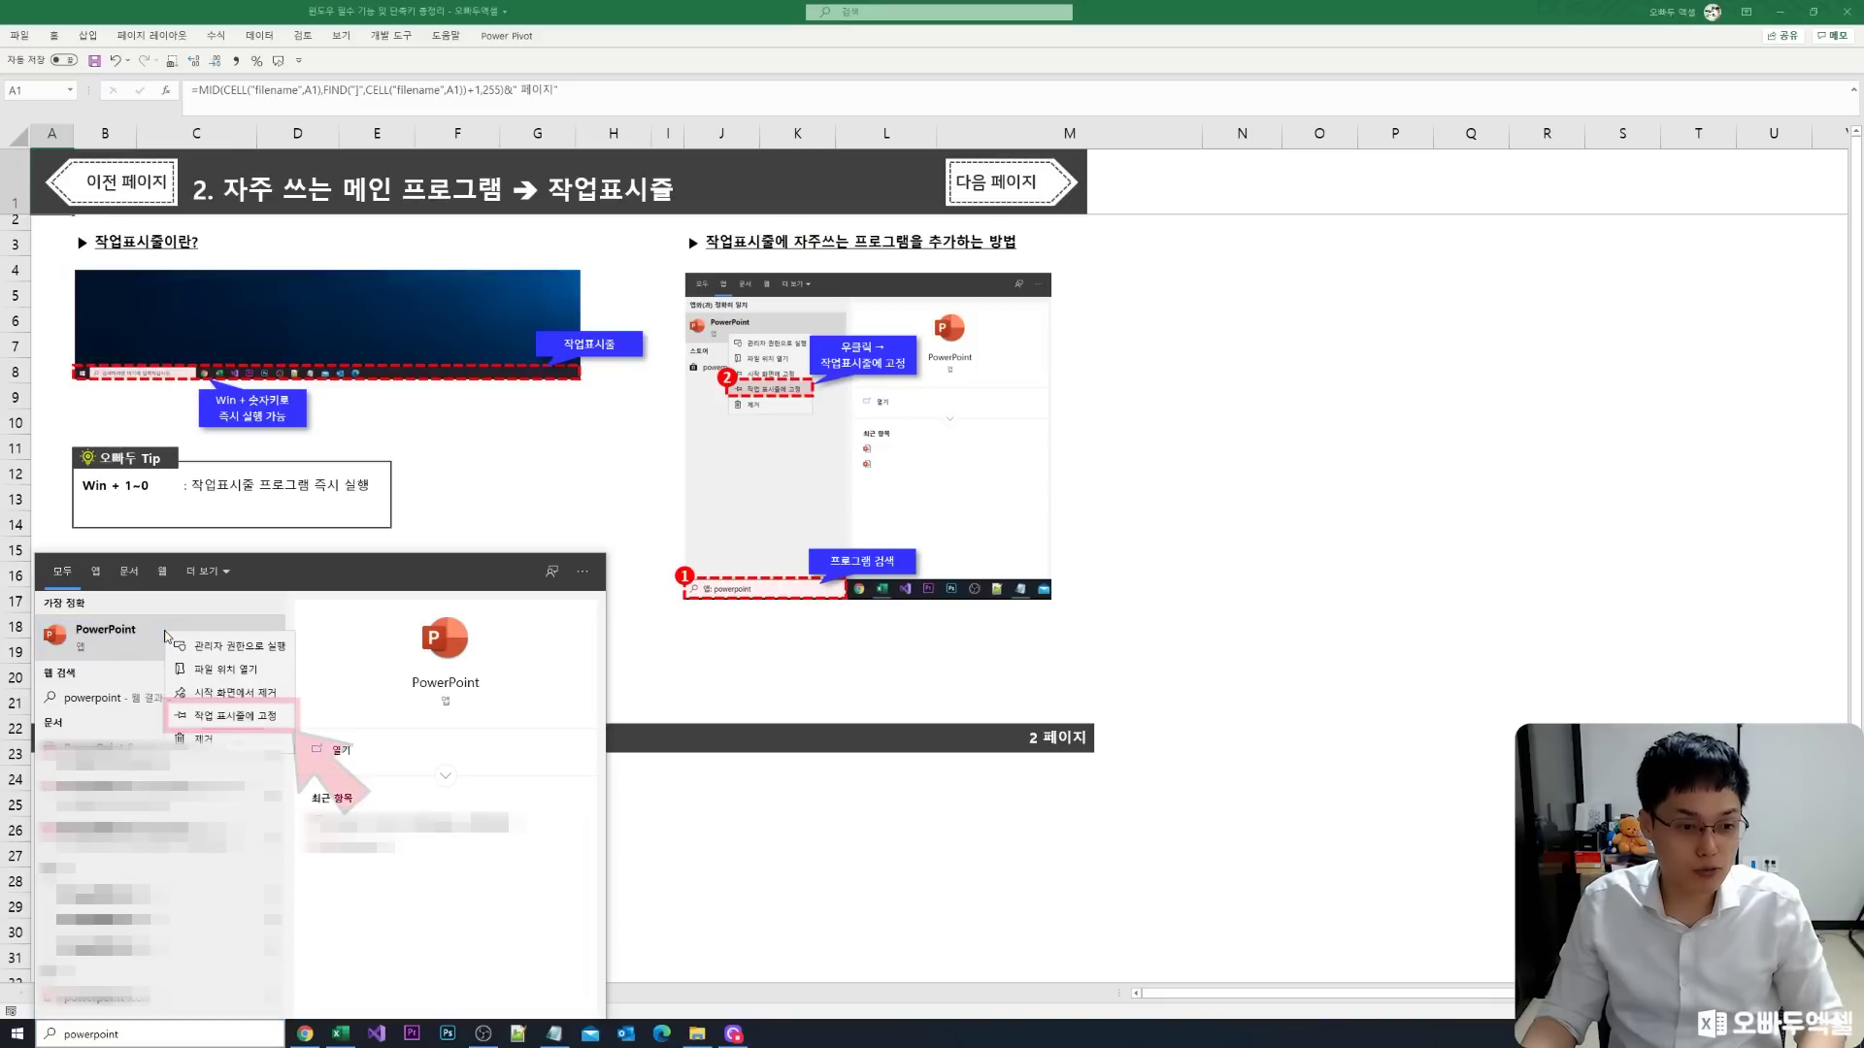
pyautogui.click(207, 716)
pyautogui.click(719, 854)
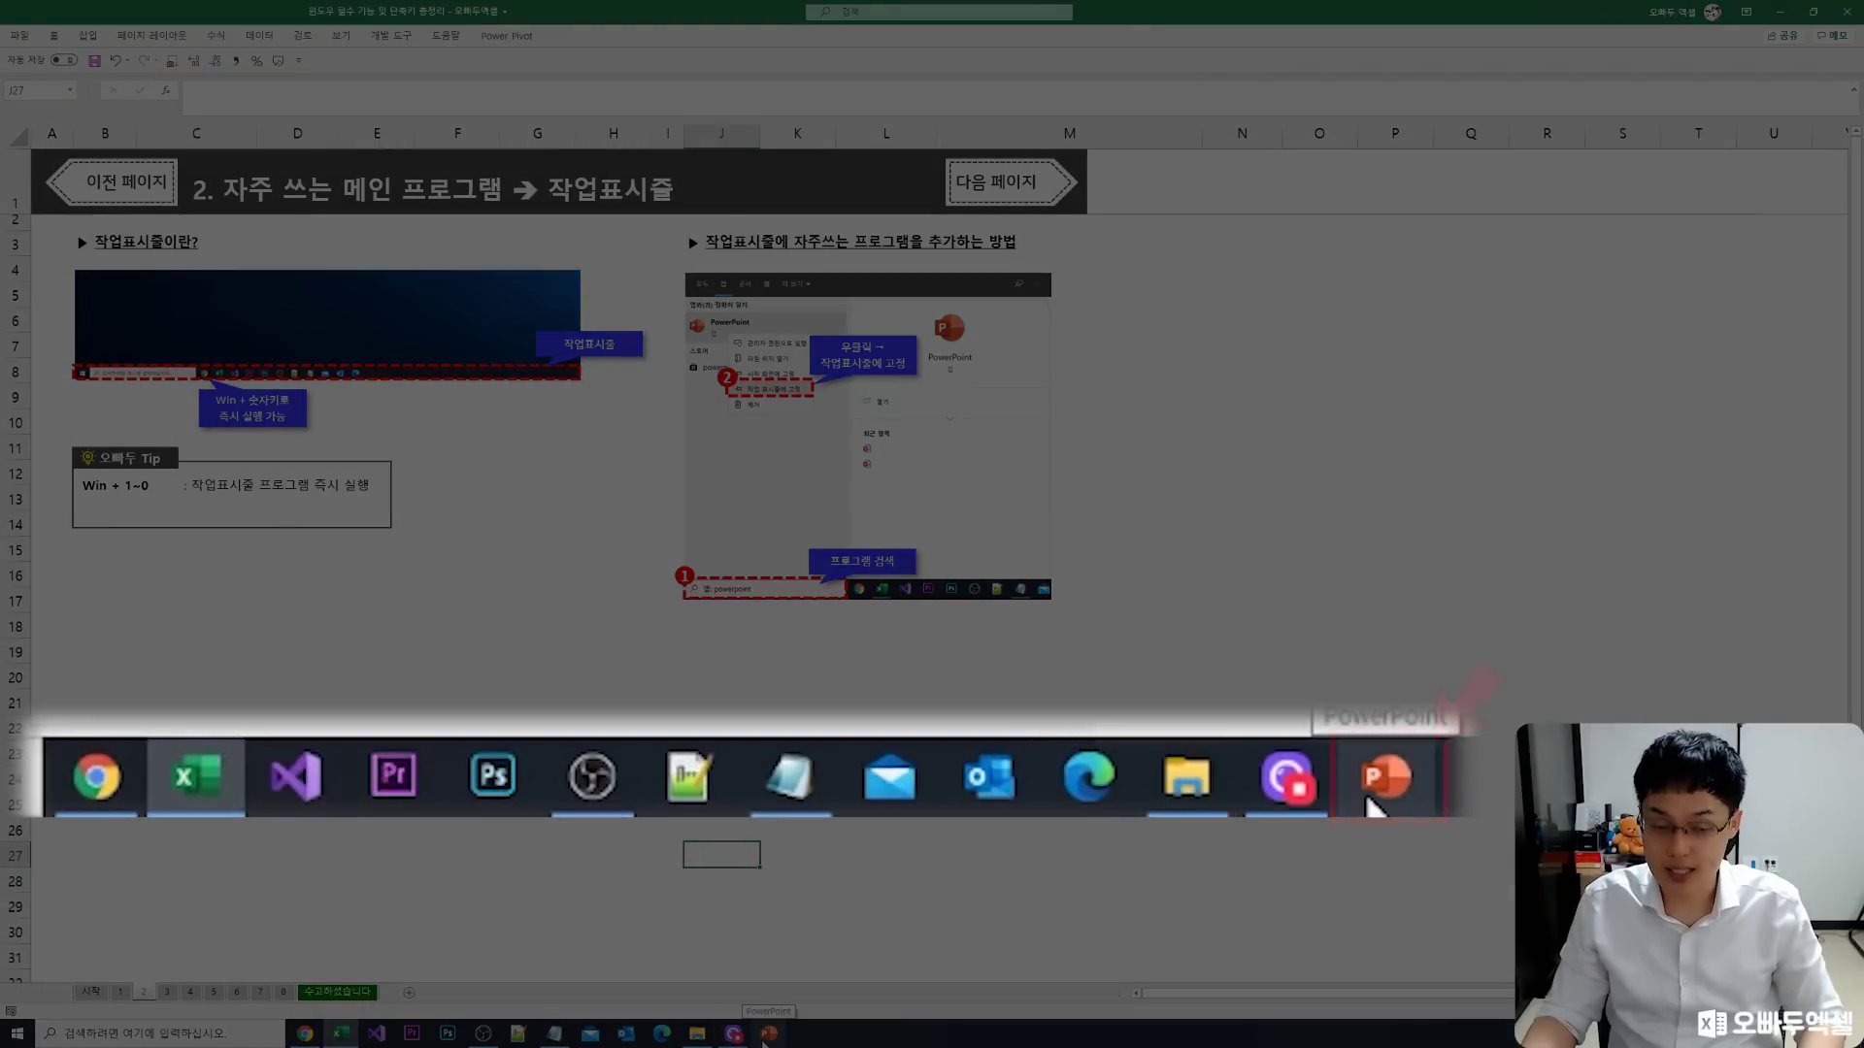
# Move PowerPoint to third place on the taskbar, right after Excel, and test its launch before closing it
pyautogui.moveTo(772, 1035); pyautogui.dragTo(375, 1037)
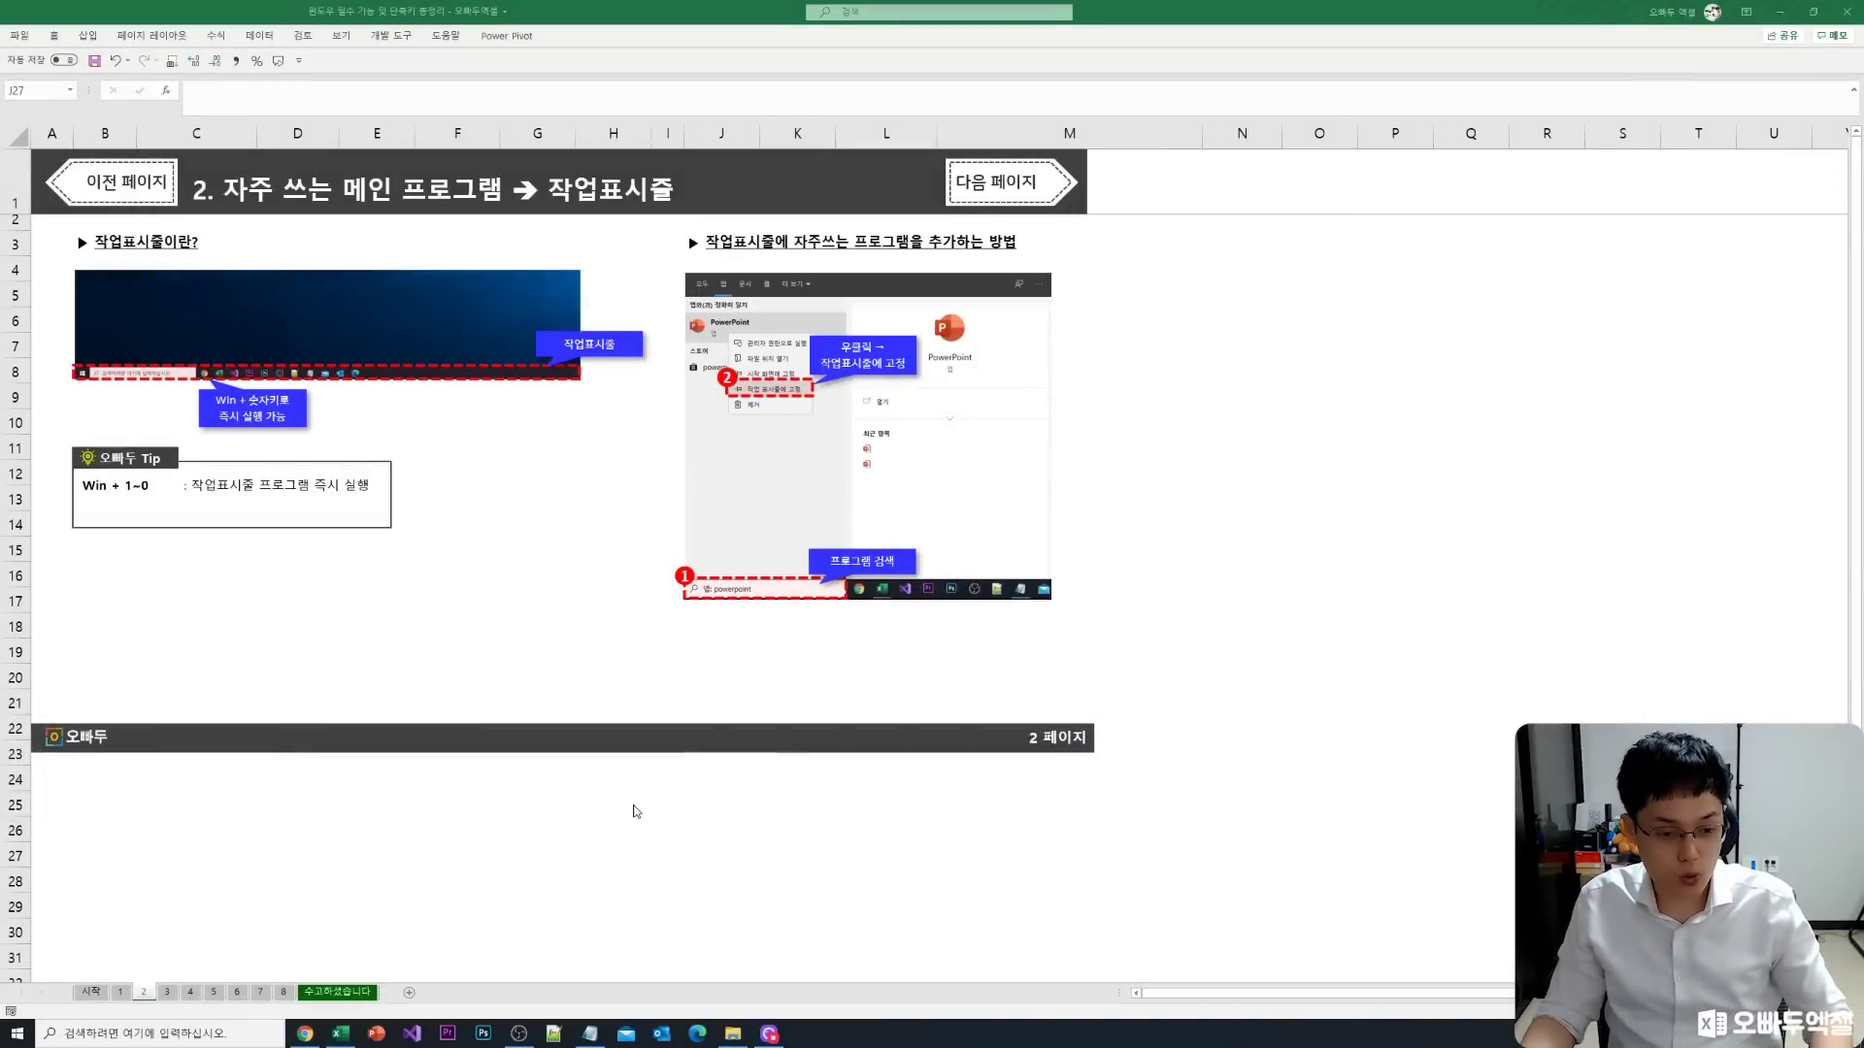
pyautogui.press('super+3')
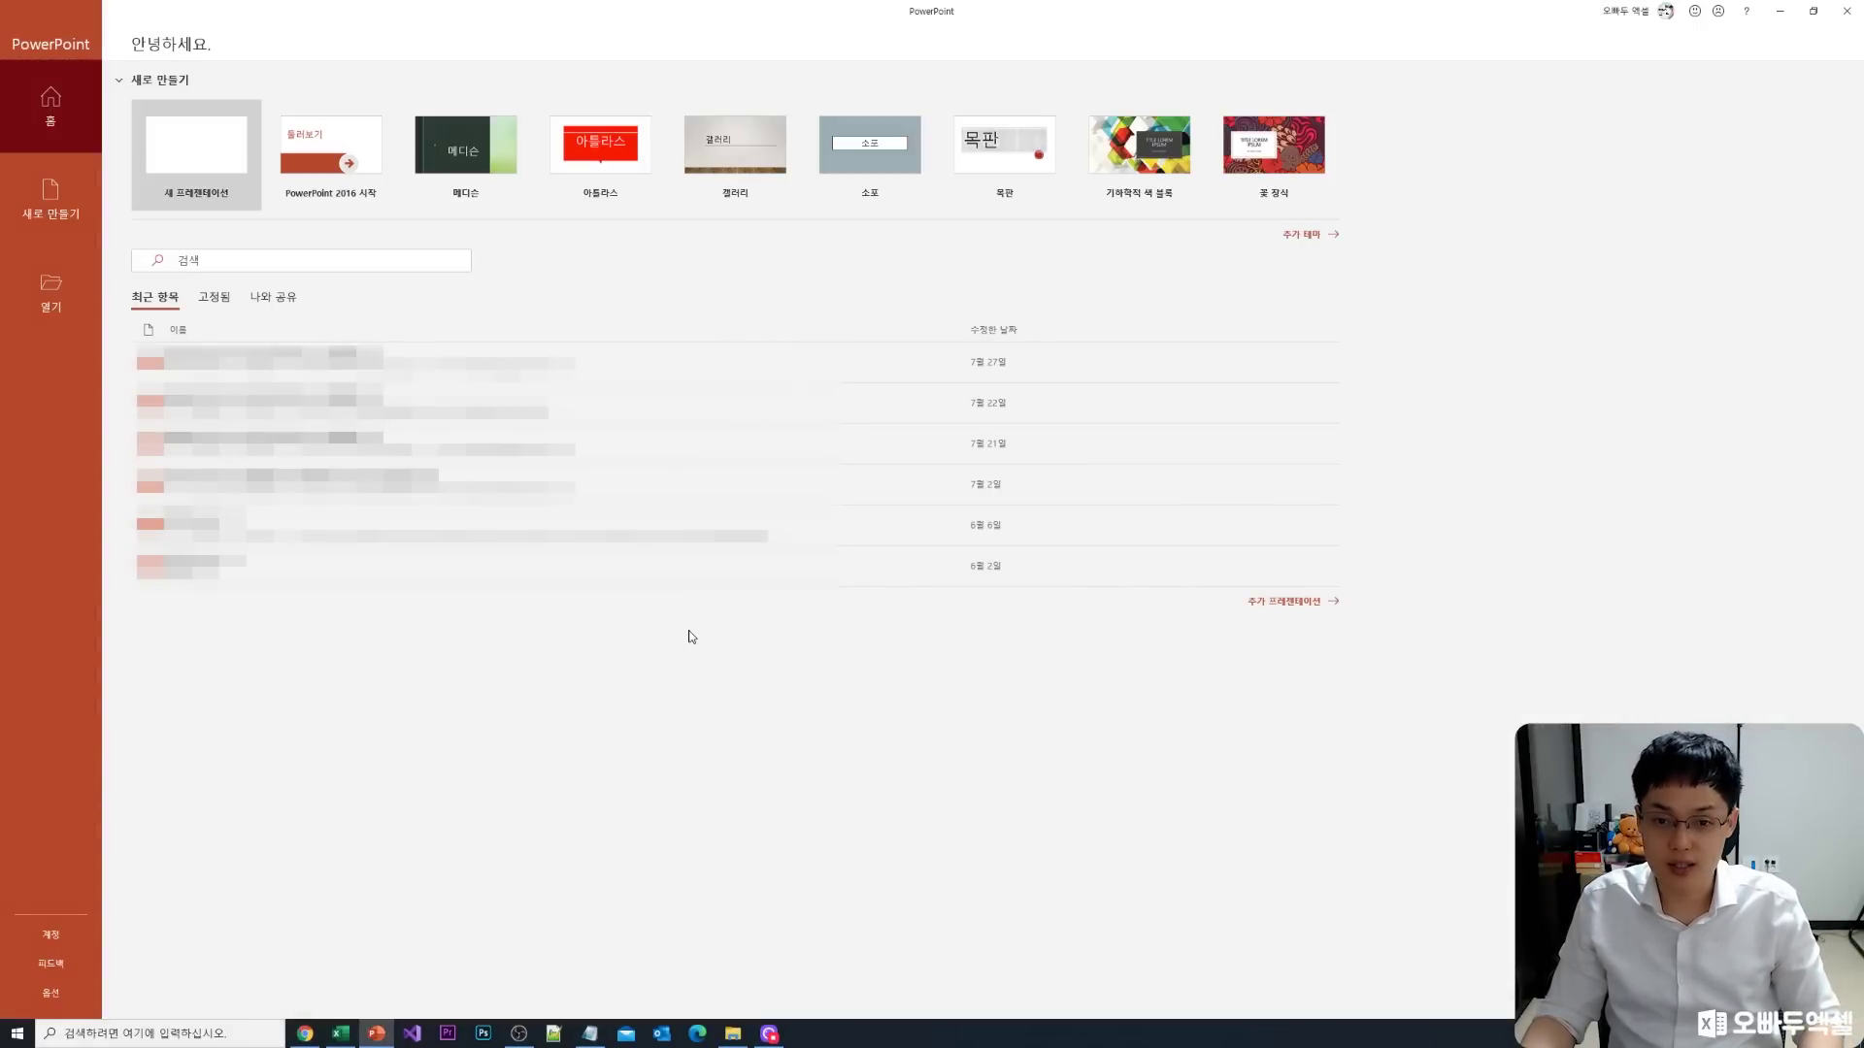
pyautogui.click(1848, 13)
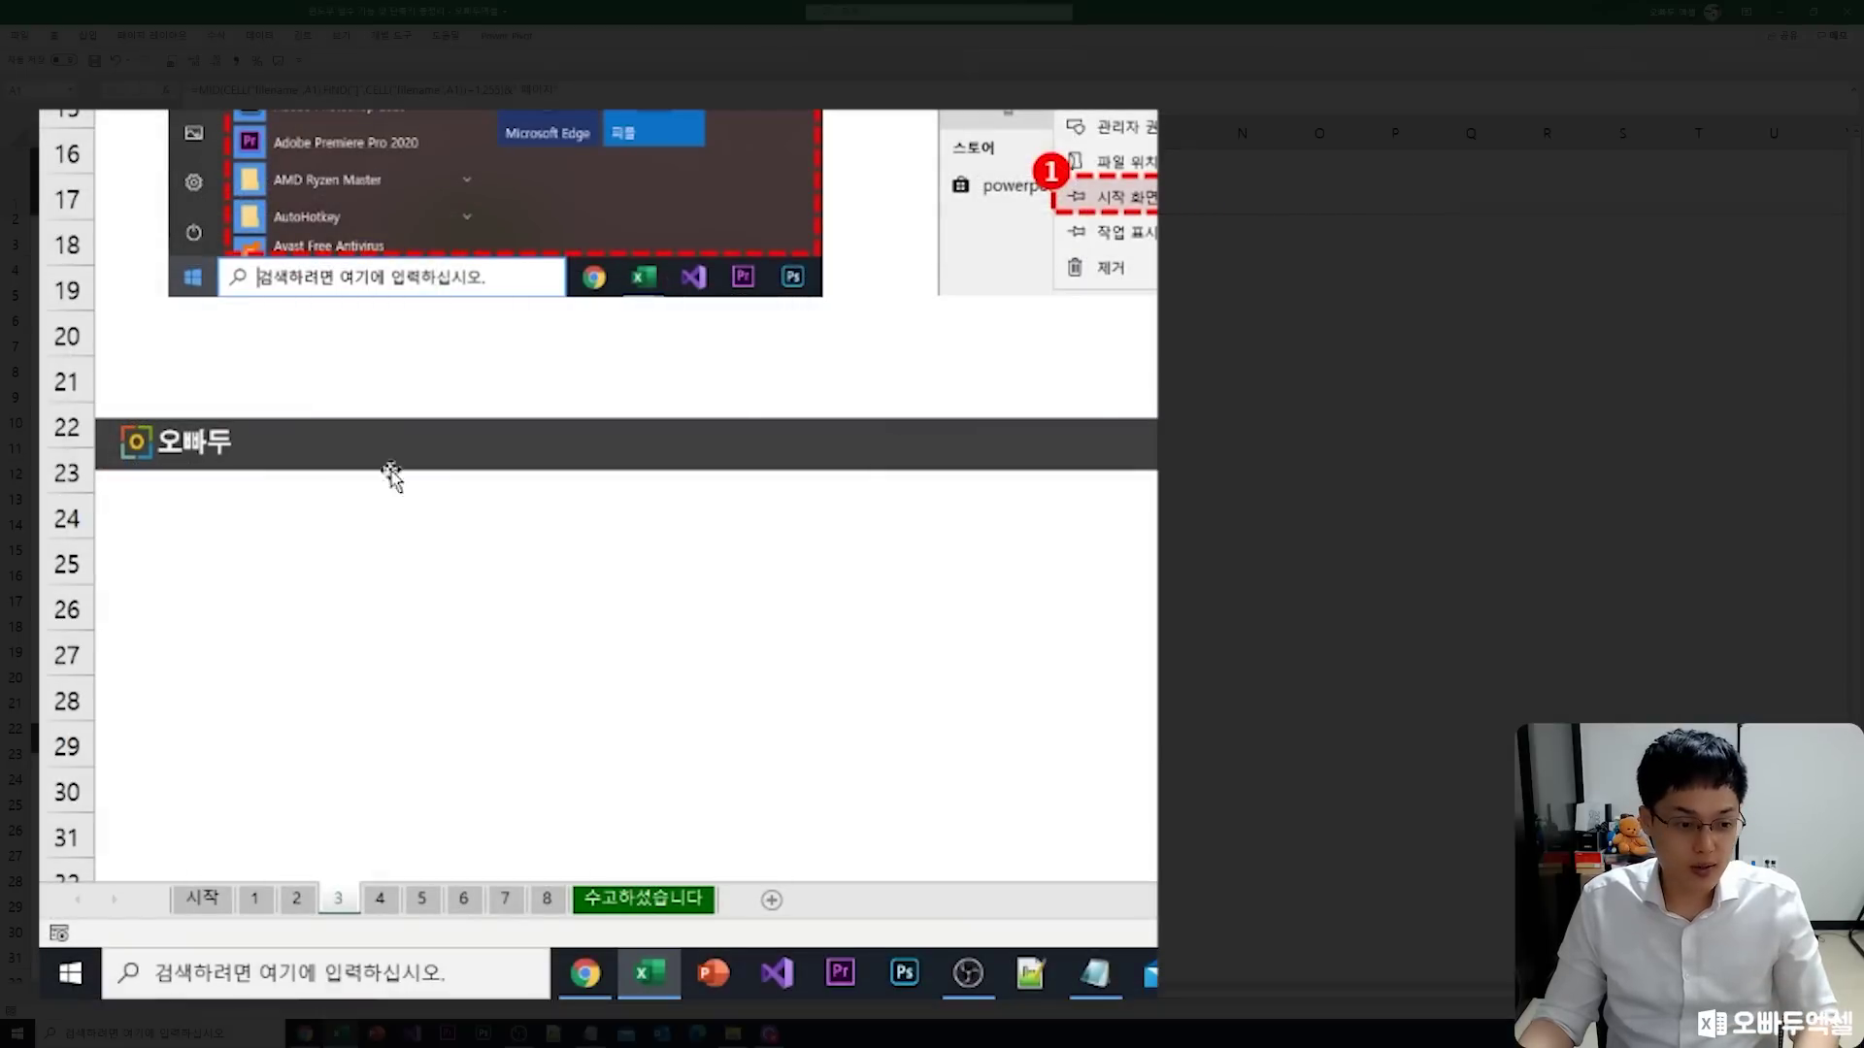
# Unpin the tile groups 시작화면 그룹 and 캡처 및 스케치 from the Start menu
pyautogui.click(69, 976)
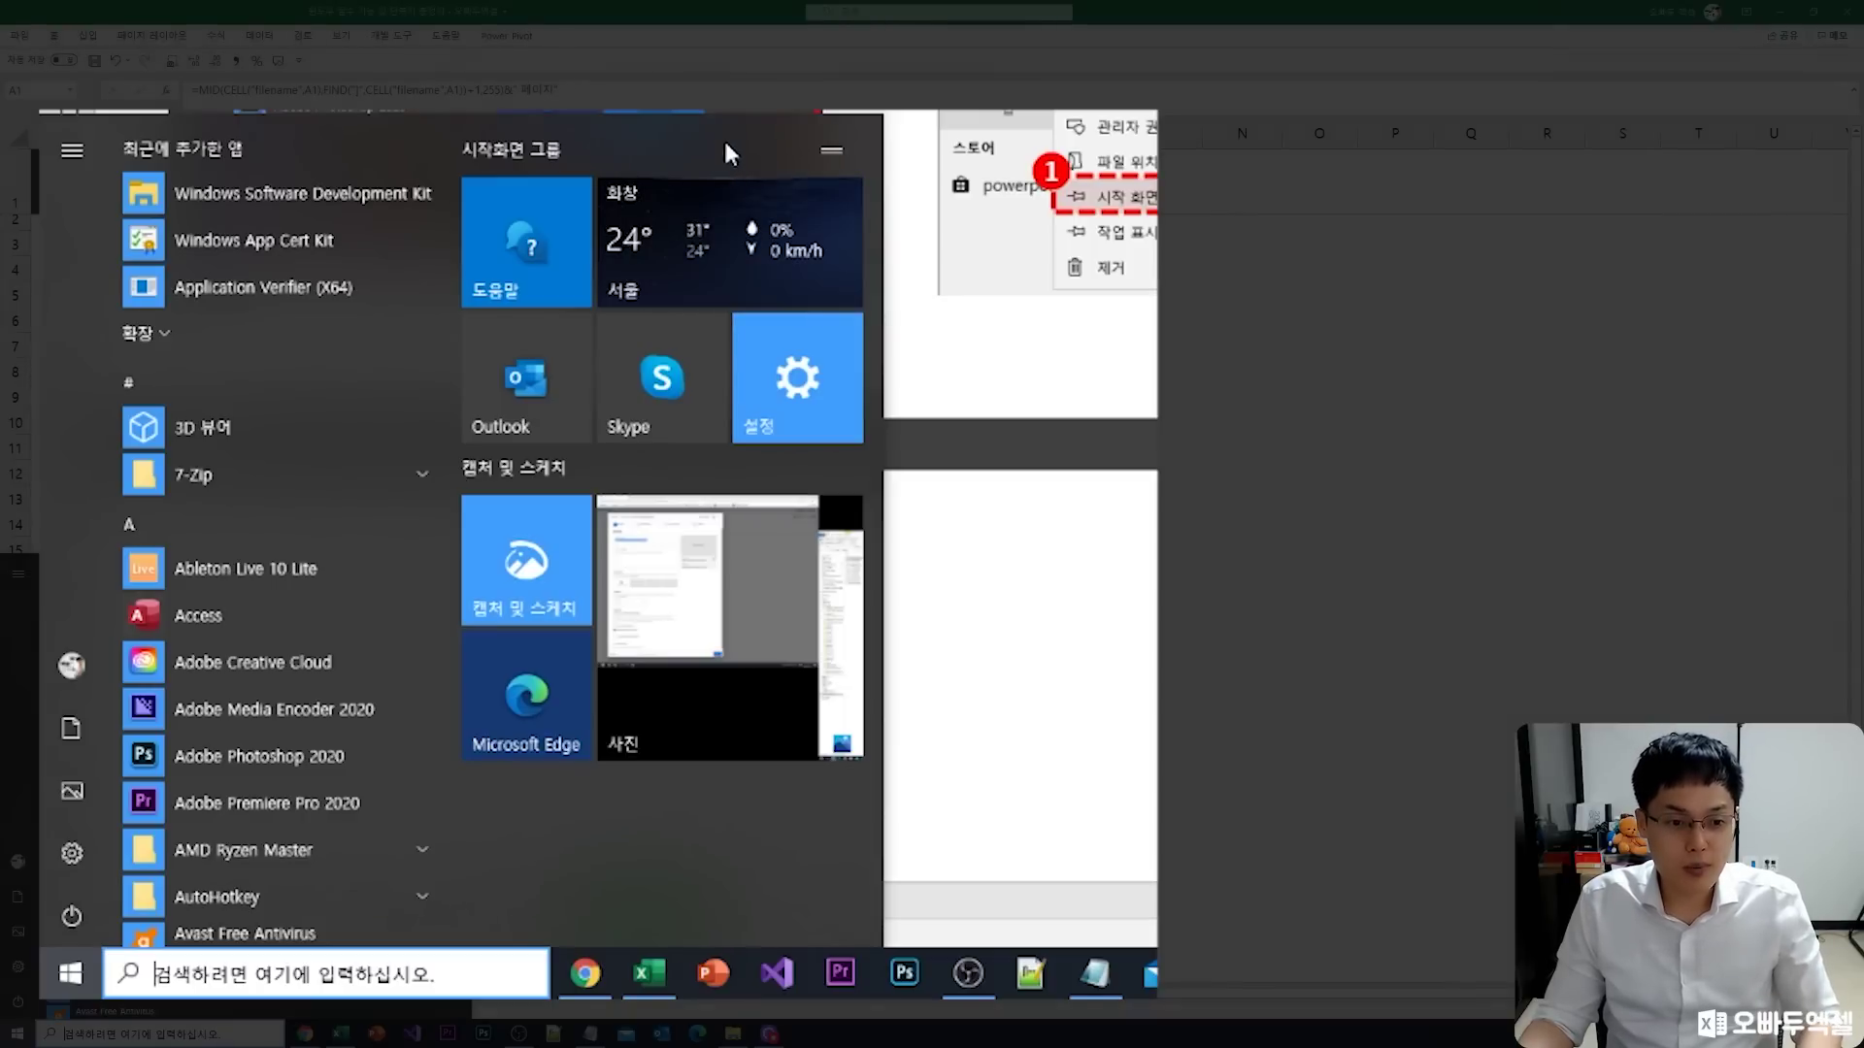
pyautogui.rightClick(812, 149)
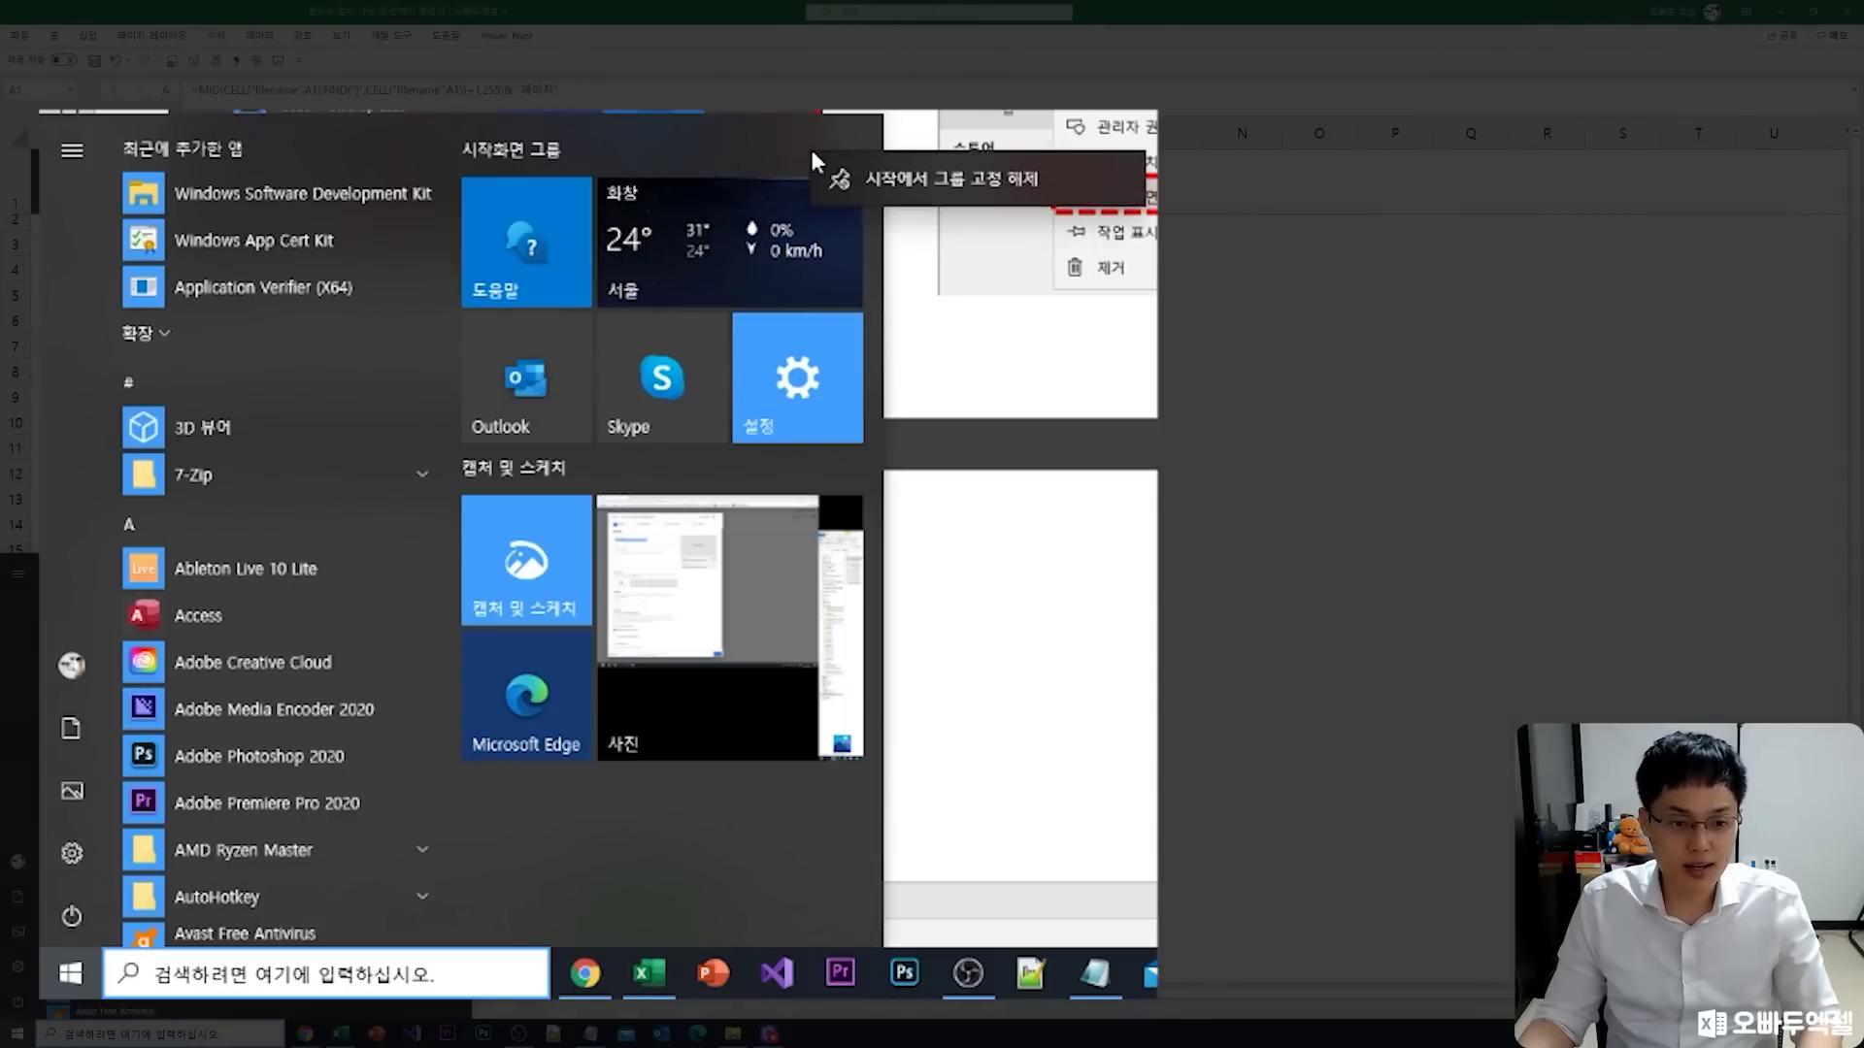
pyautogui.click(864, 178)
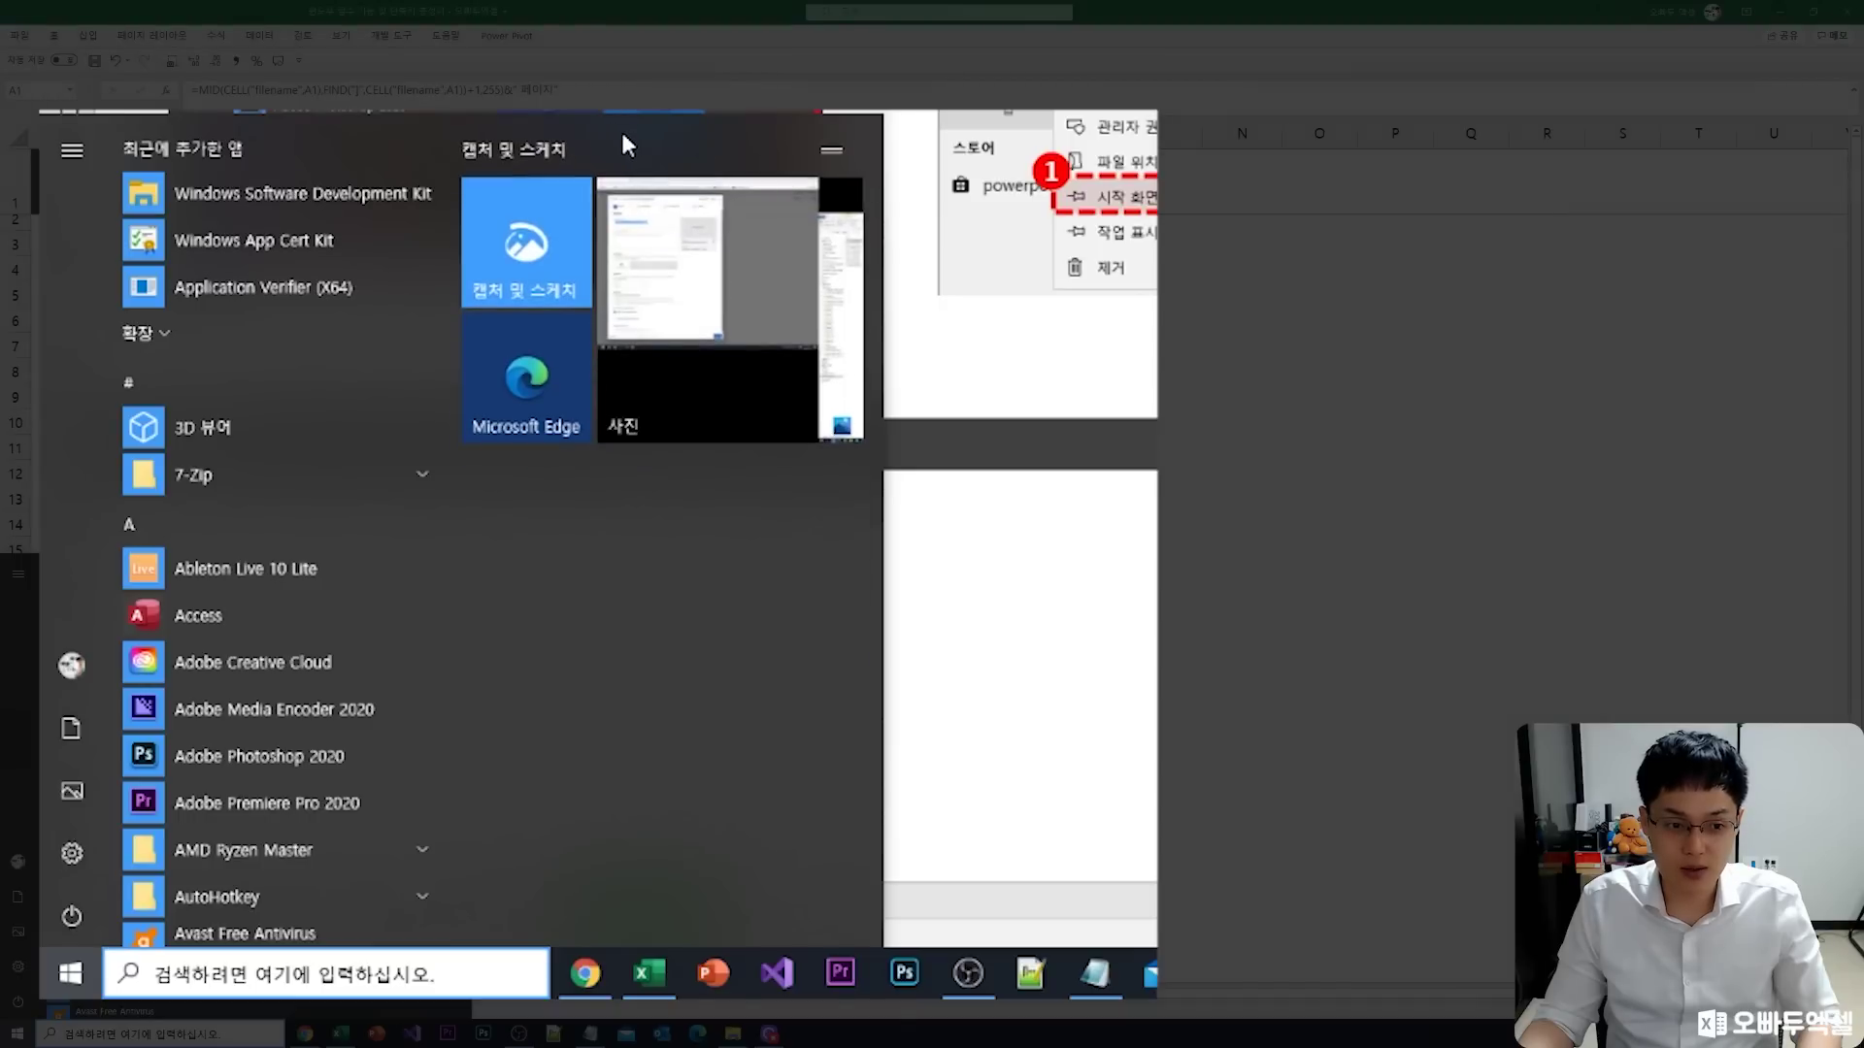
pyautogui.rightClick(801, 151)
pyautogui.click(884, 184)
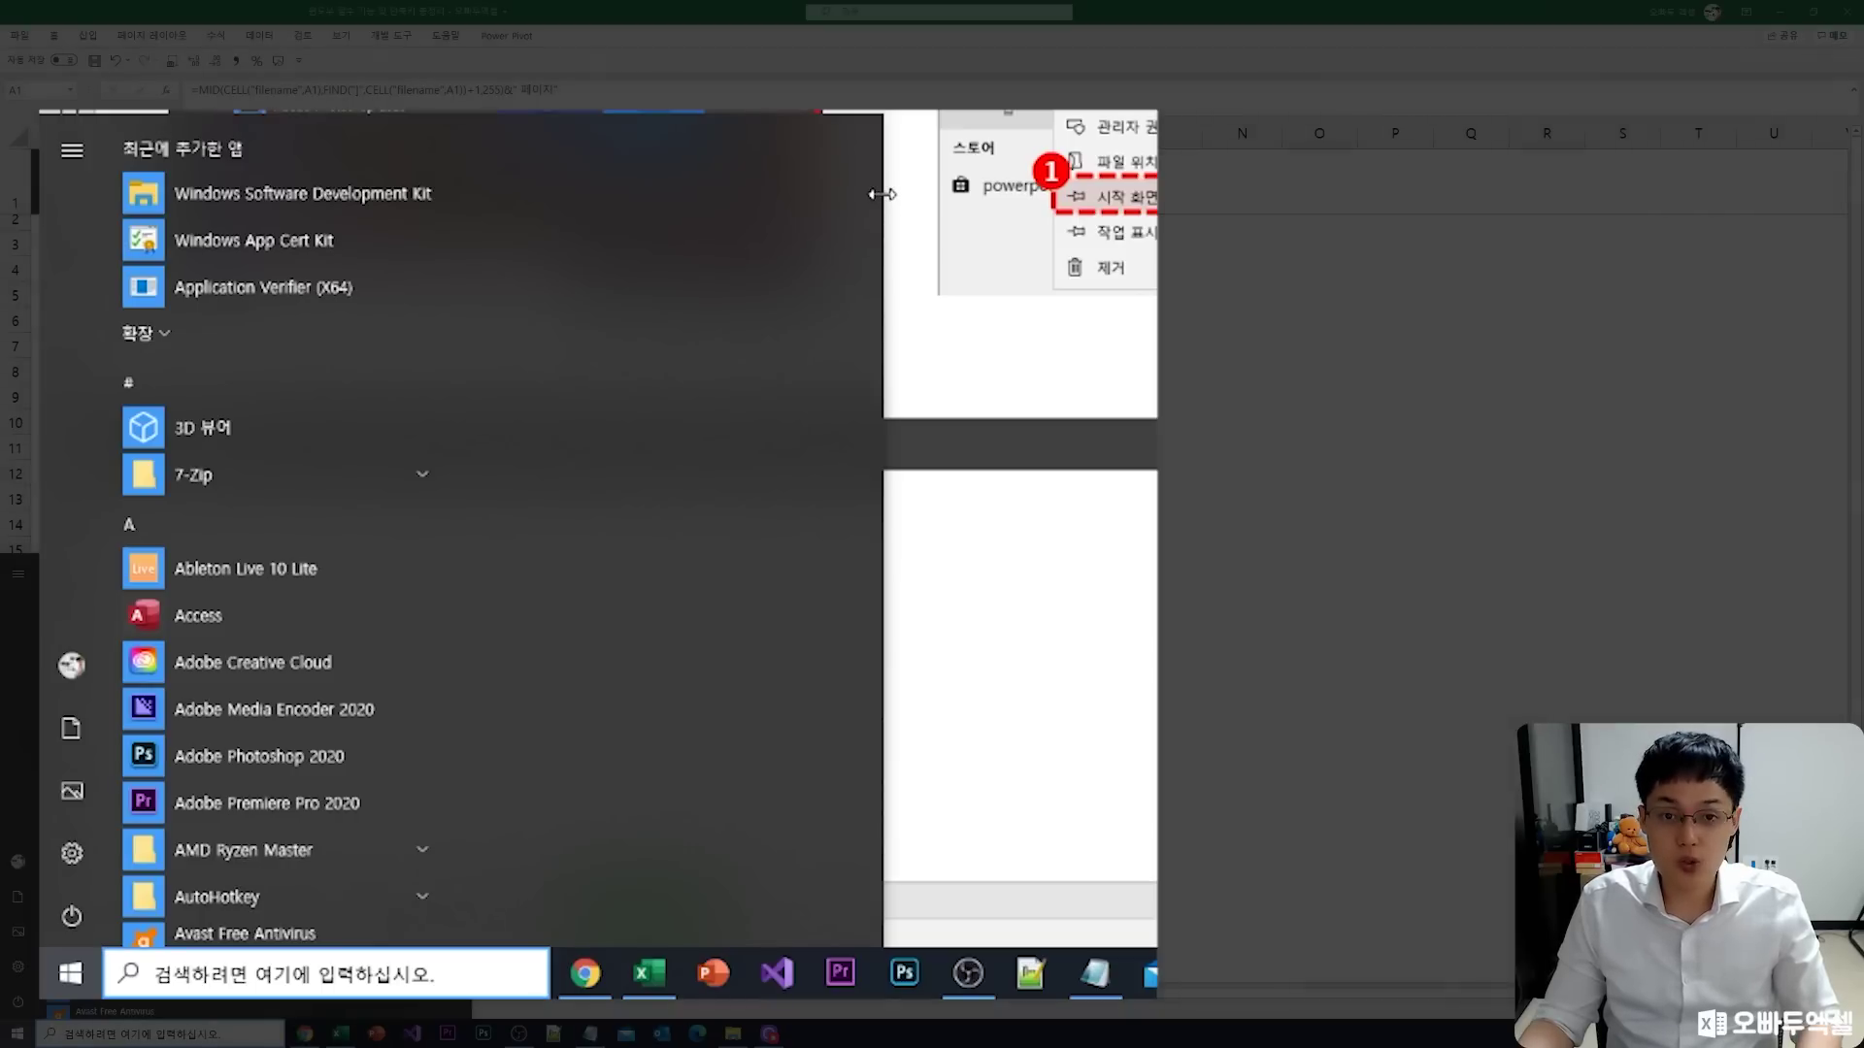
# Narrow the Start menu to the app list's width and reopen it to check the simplified layout
pyautogui.moveTo(882, 195); pyautogui.dragTo(438, 167)
pyautogui.press('super')
pyautogui.press('super')
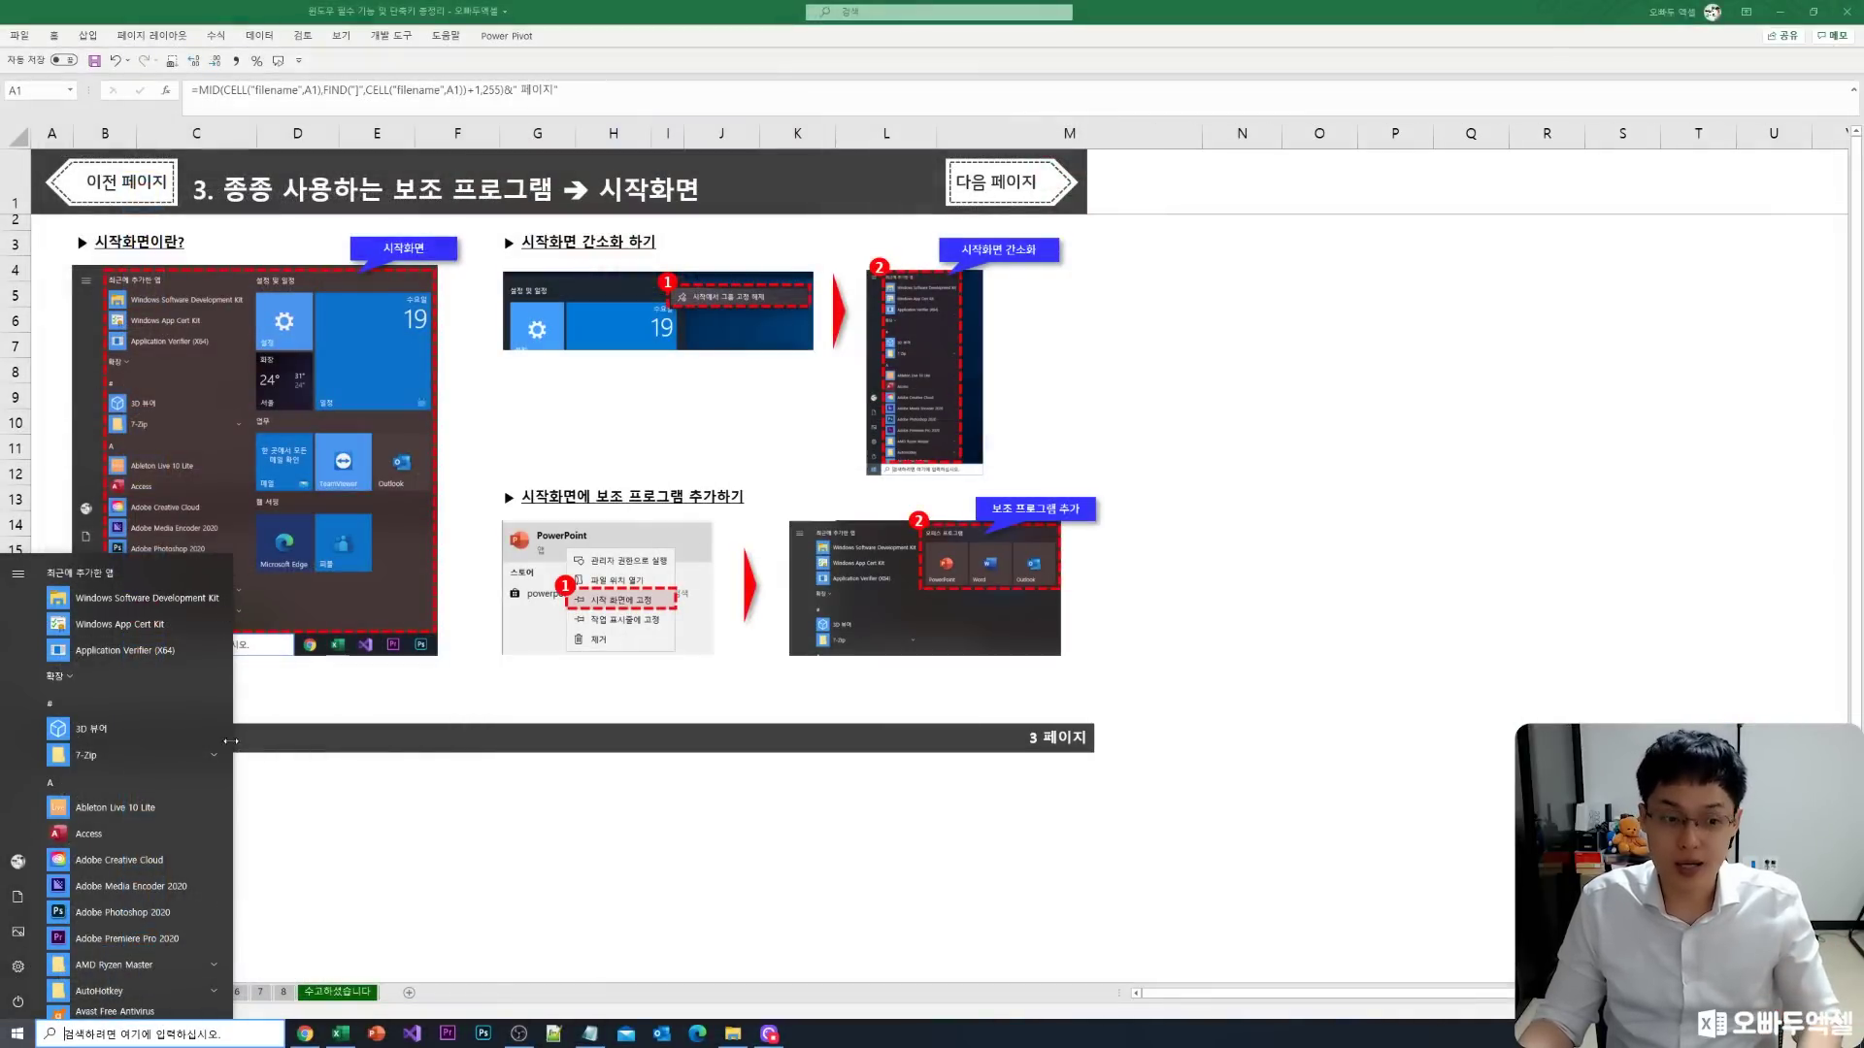
# Search Windows for powerpoint and pin the PowerPoint app to the Start menu
pyautogui.press('super+s')
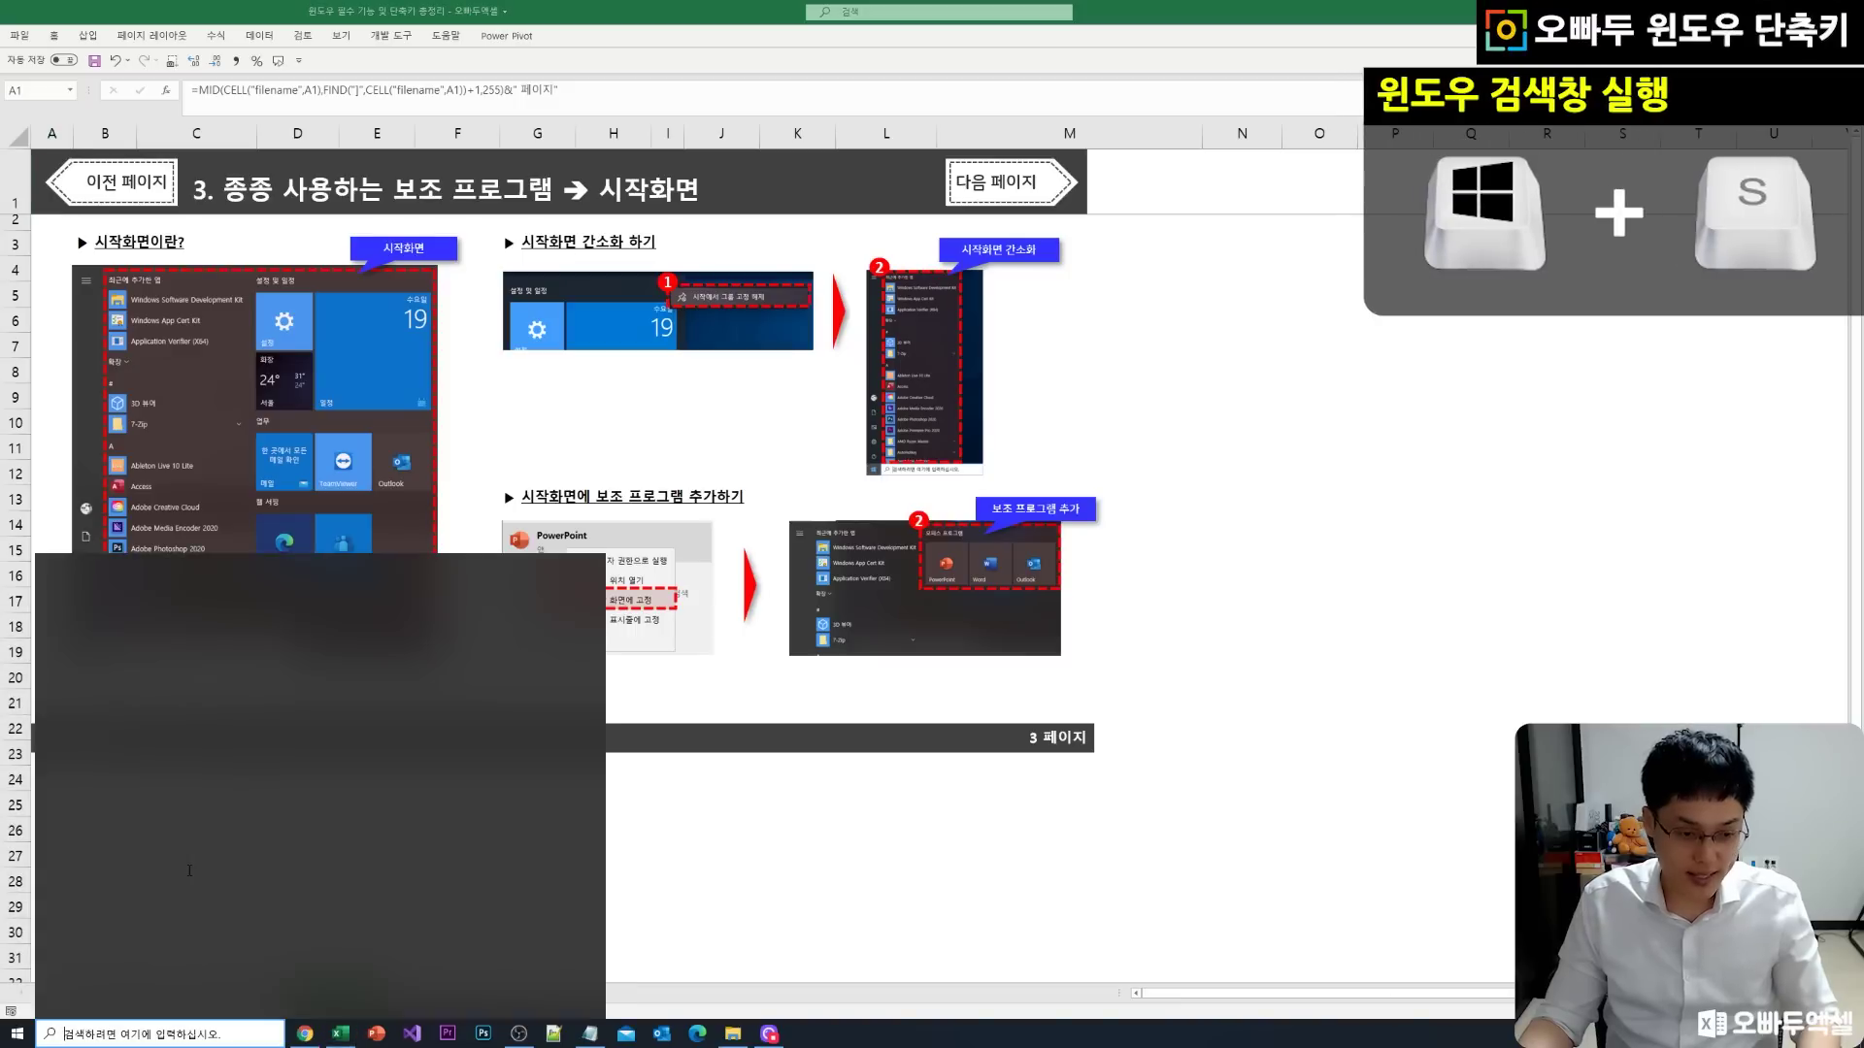
pyautogui.write('po')
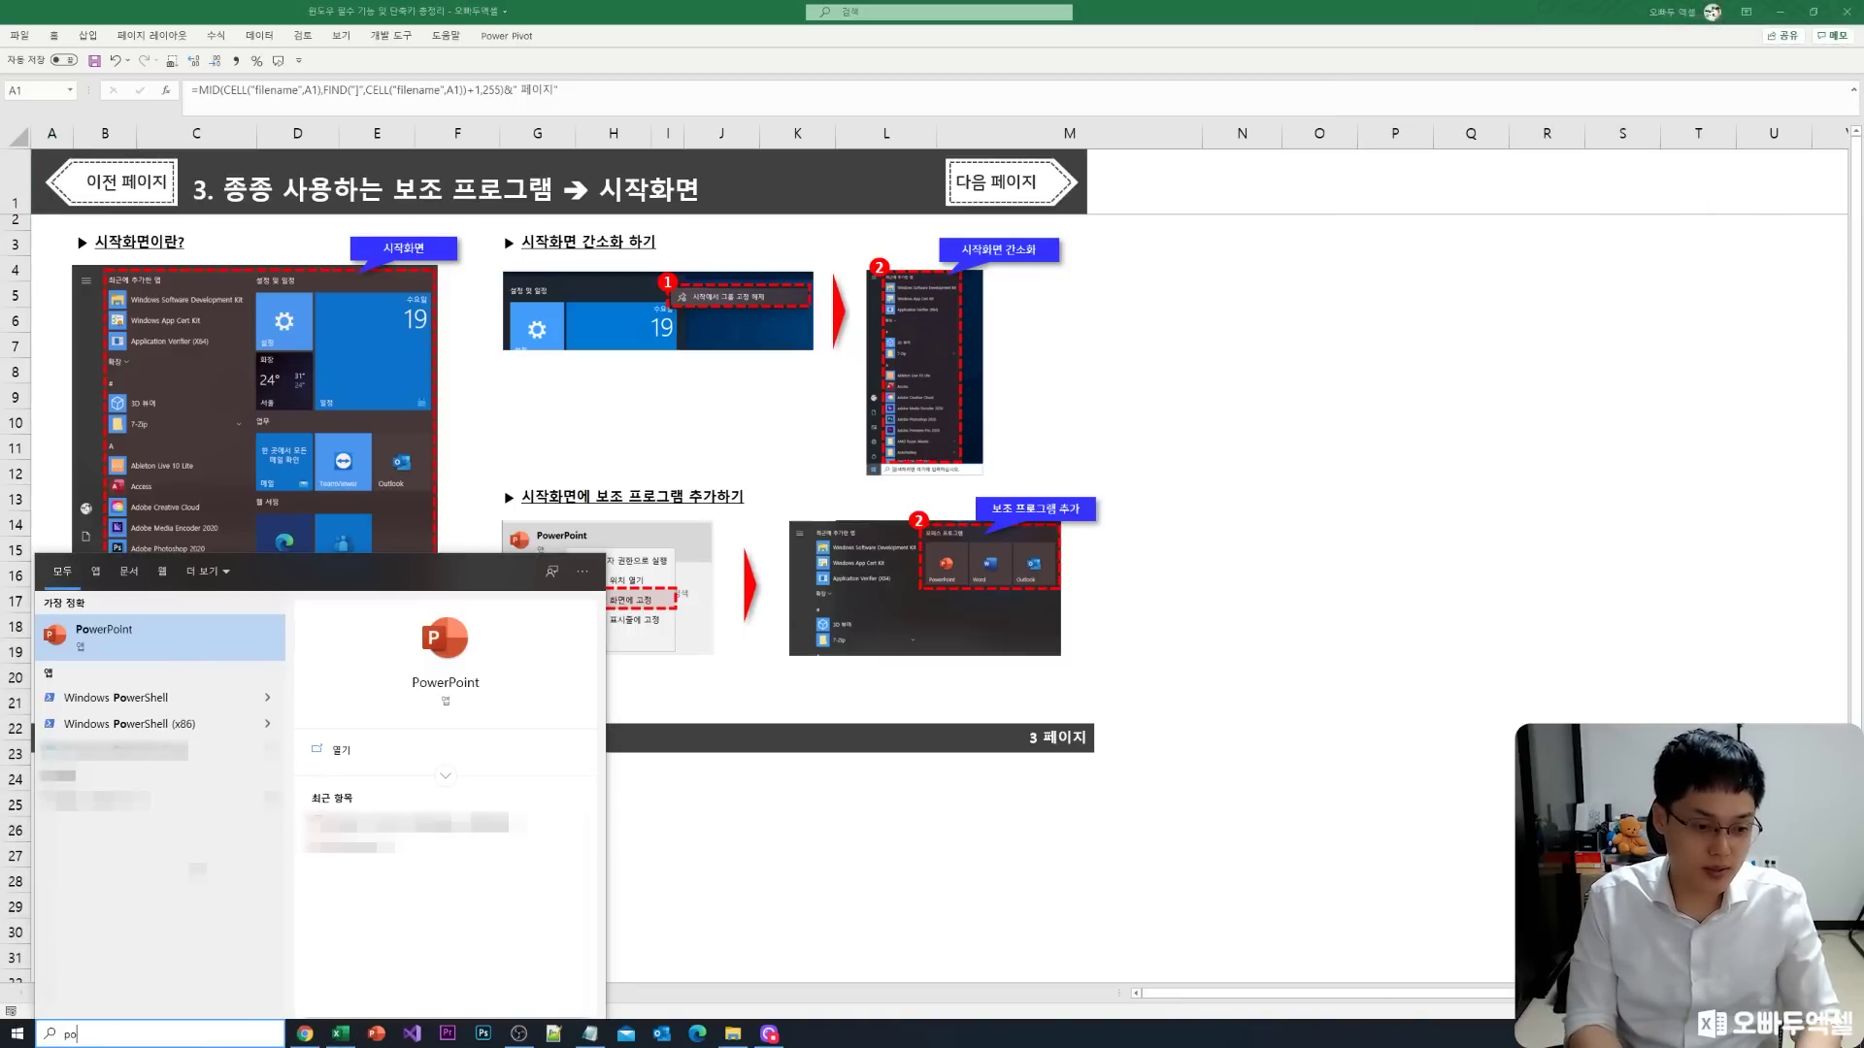
pyautogui.write('werpoint')
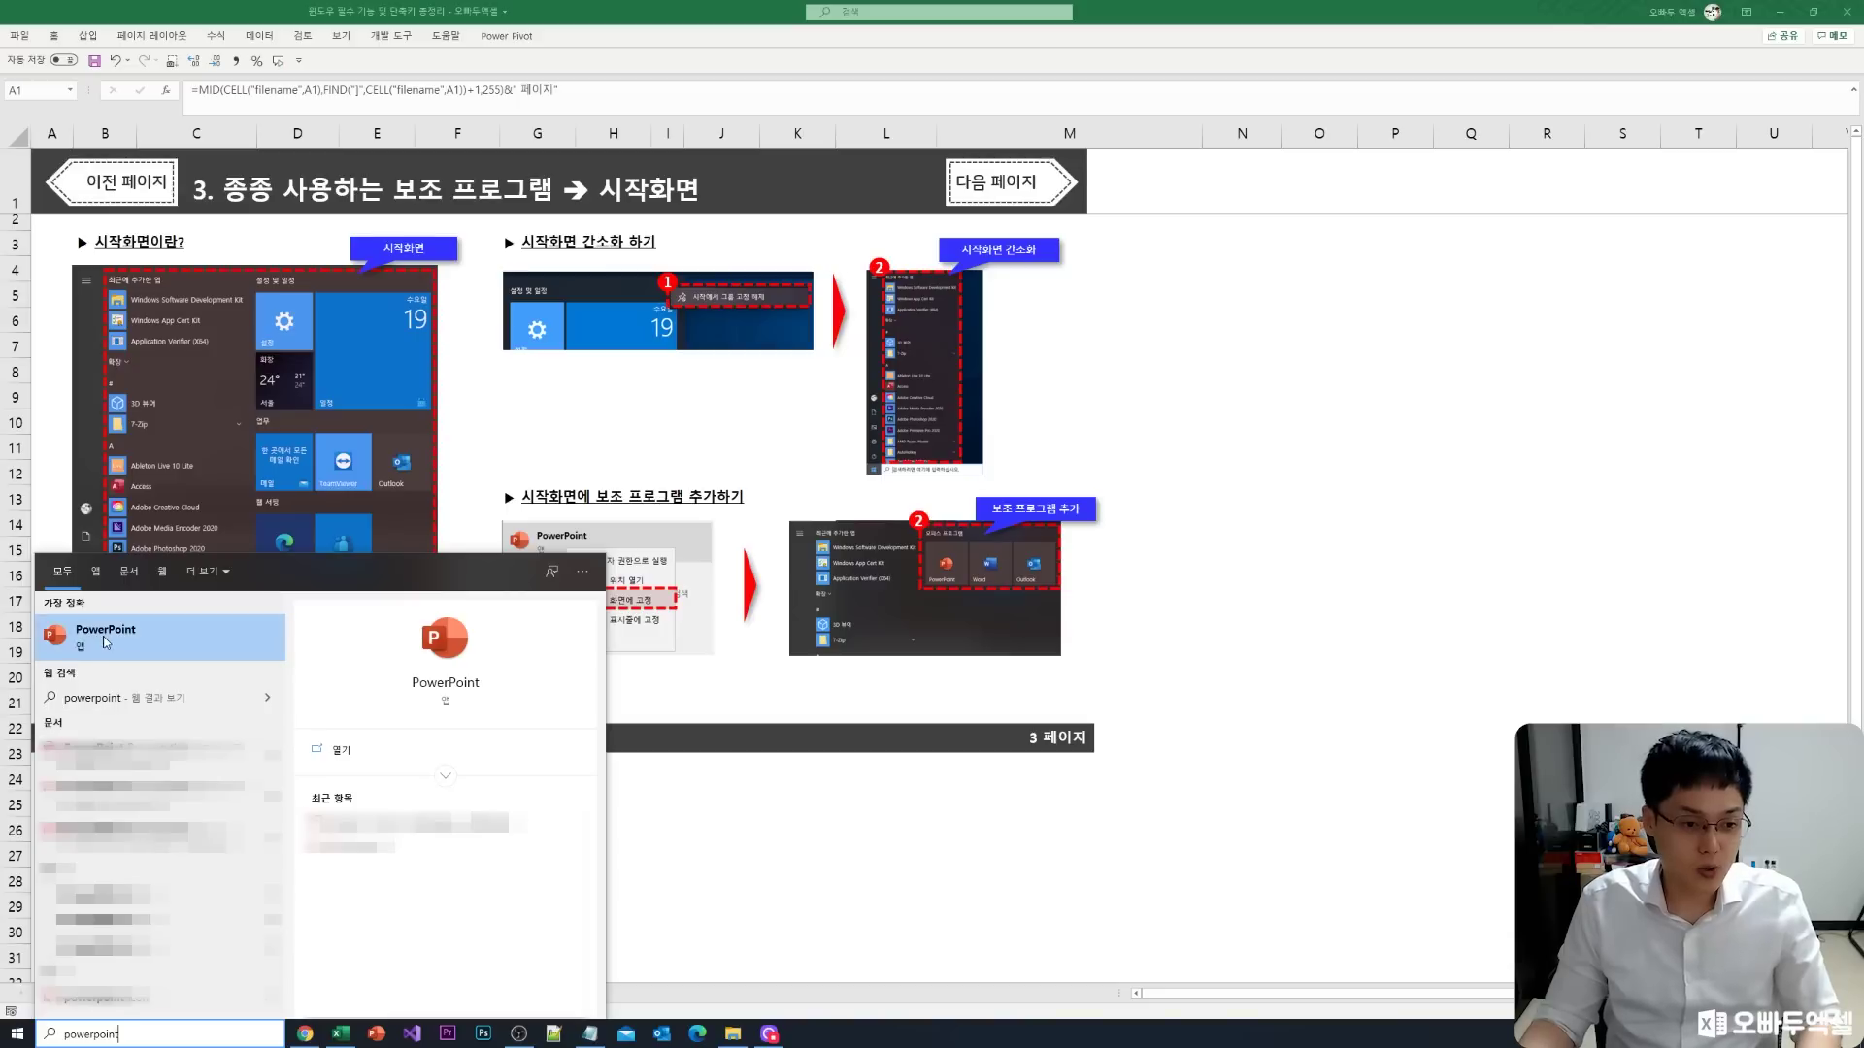
pyautogui.rightClick(106, 642)
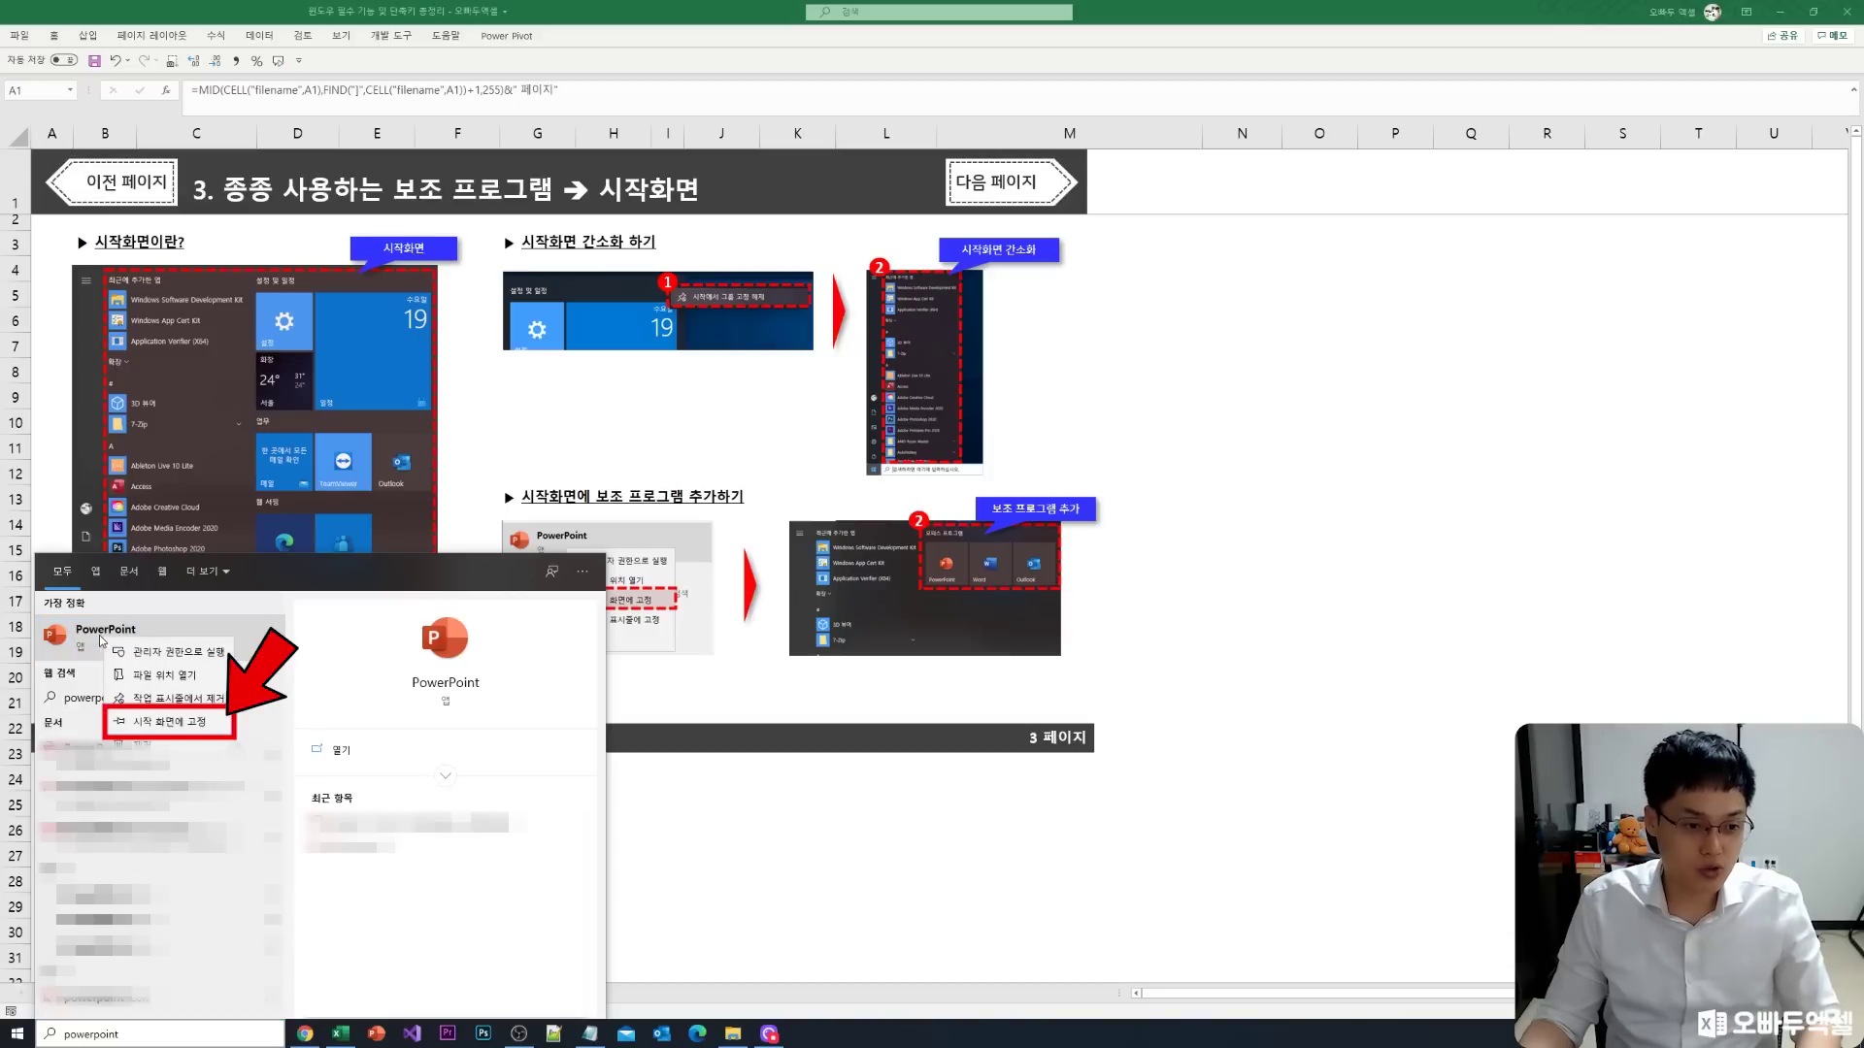
pyautogui.click(136, 719)
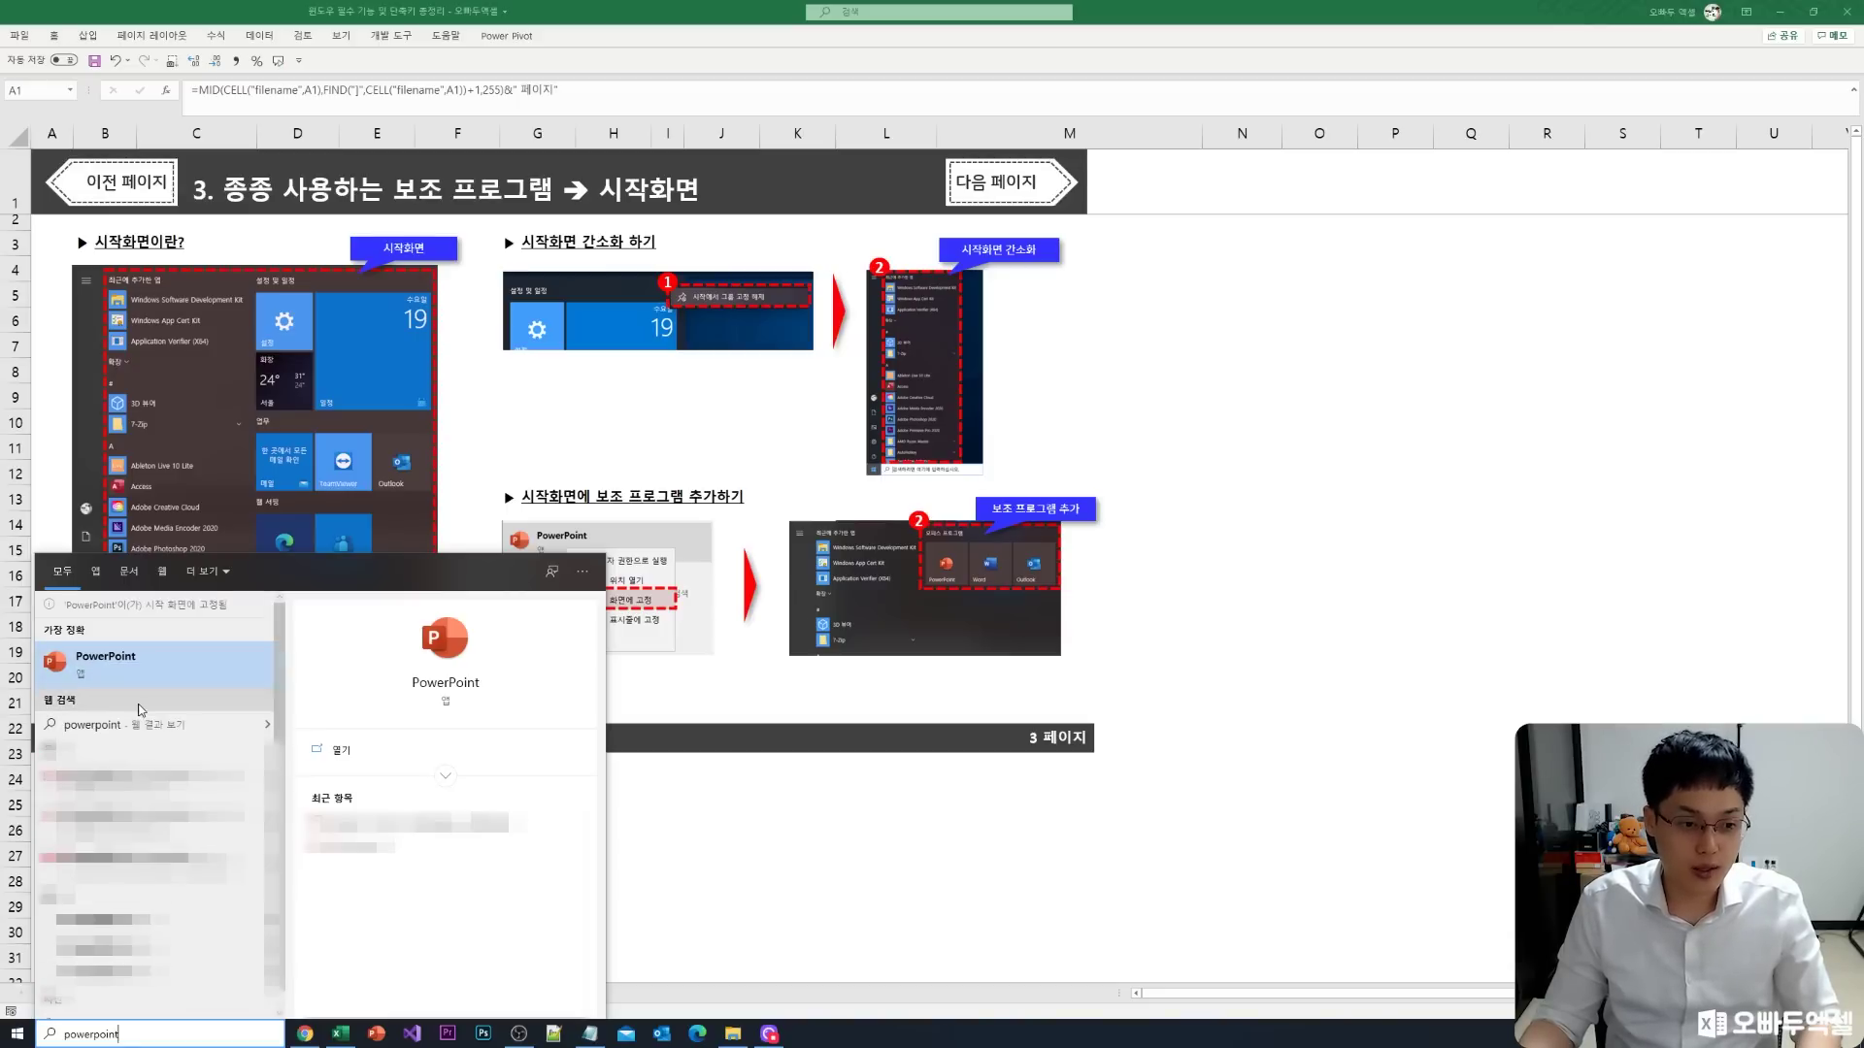
# Search Windows for word and pin the Word app to the Start menu
pyautogui.doubleClick(138, 1039)
pyautogui.write('word')
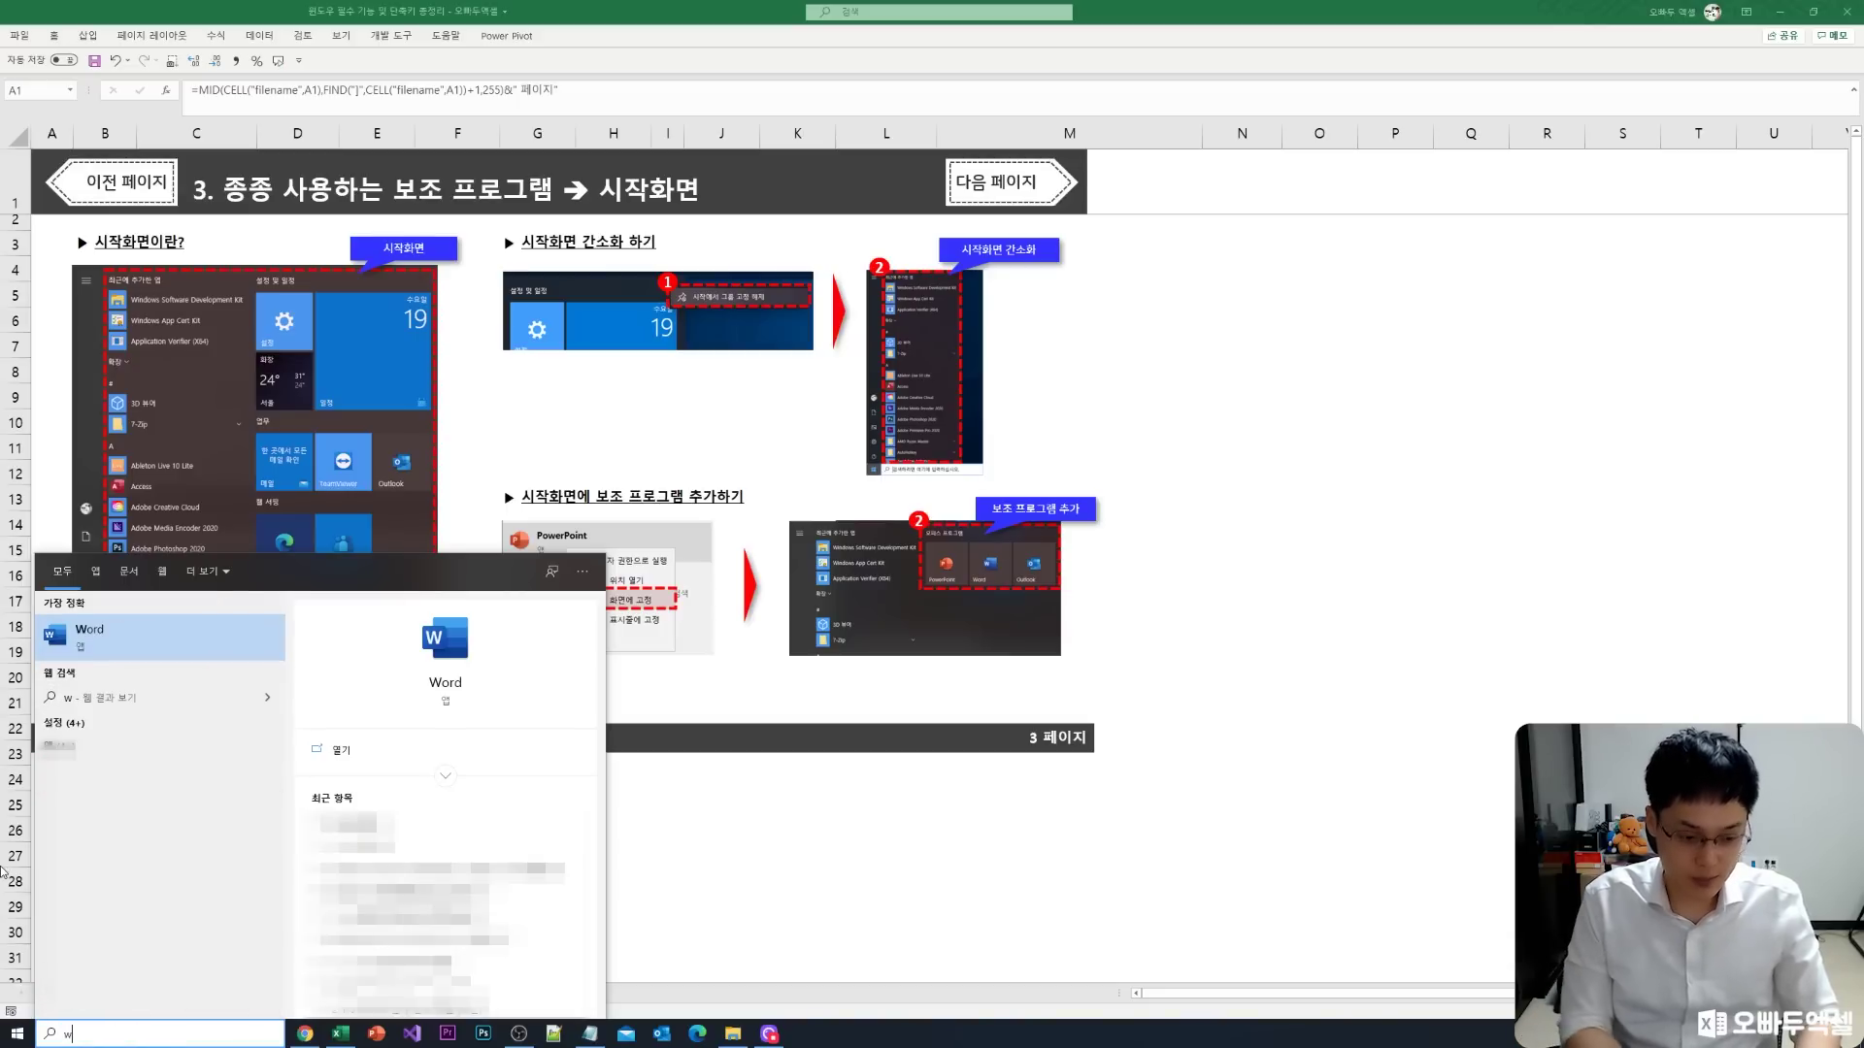
pyautogui.rightClick(126, 646)
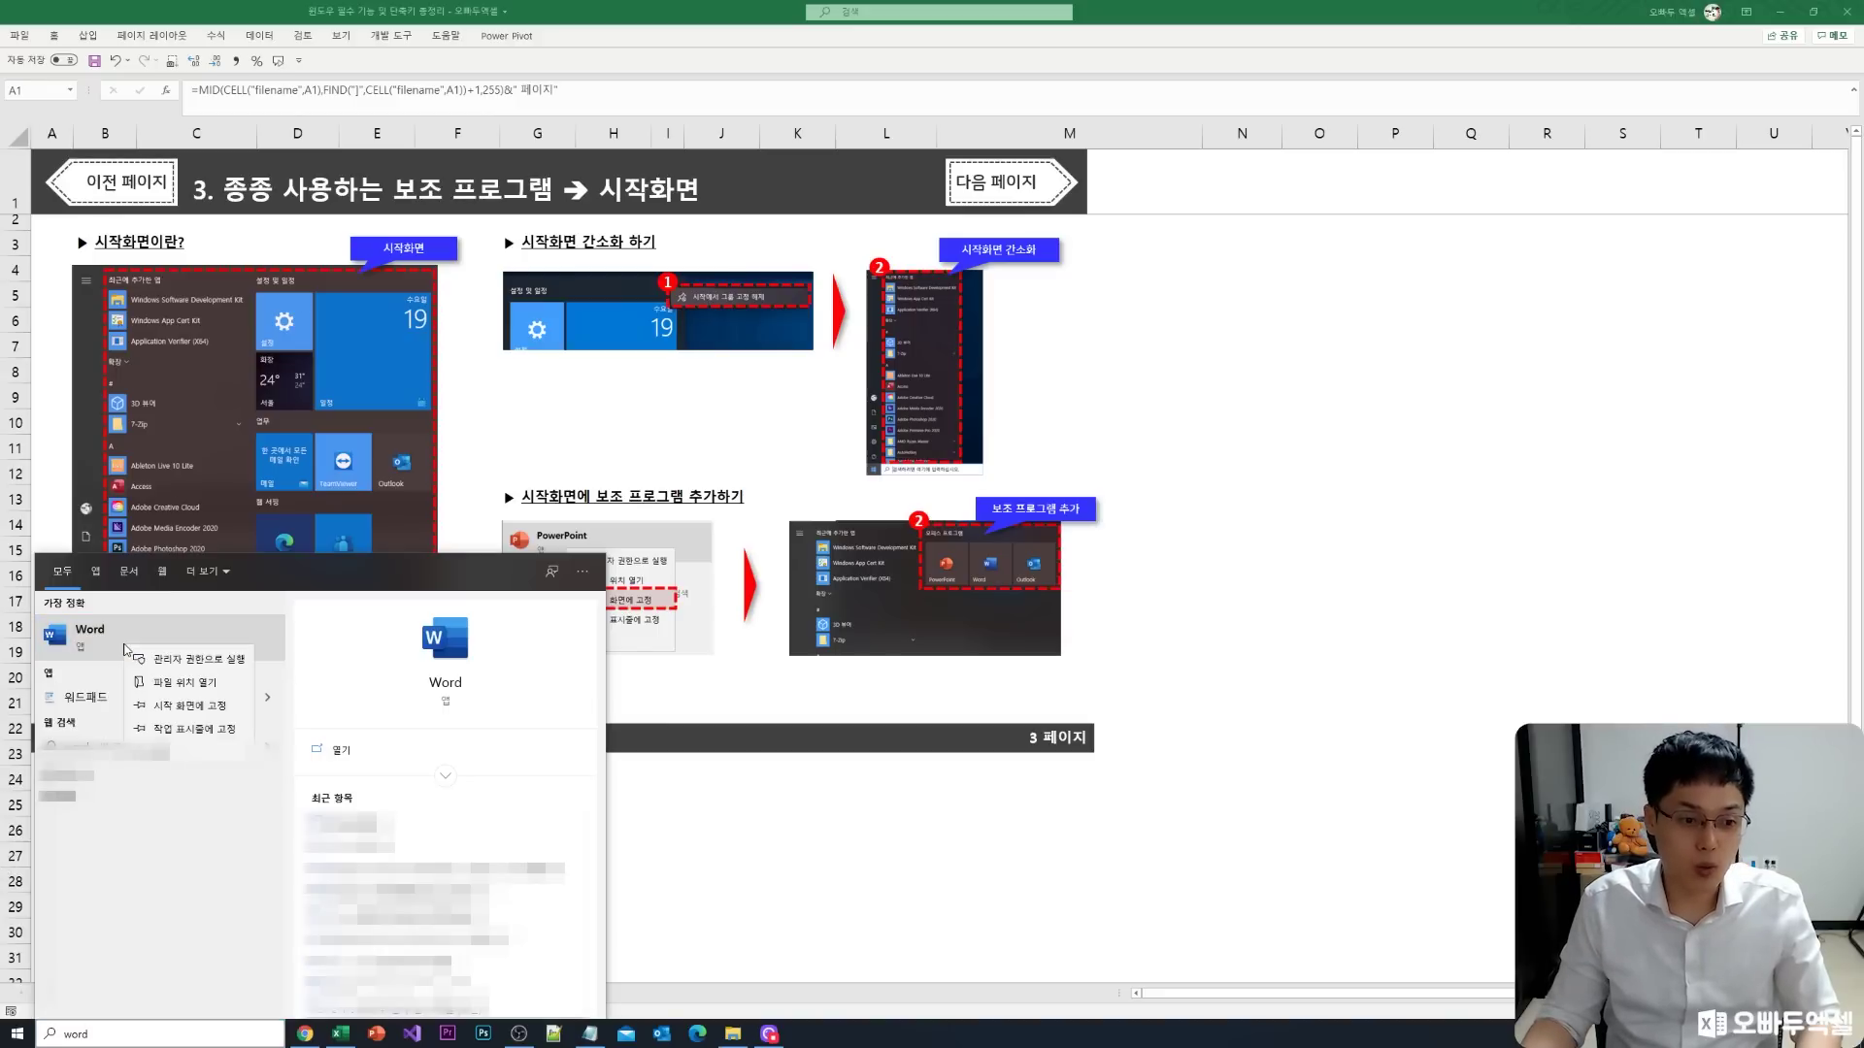
pyautogui.click(160, 707)
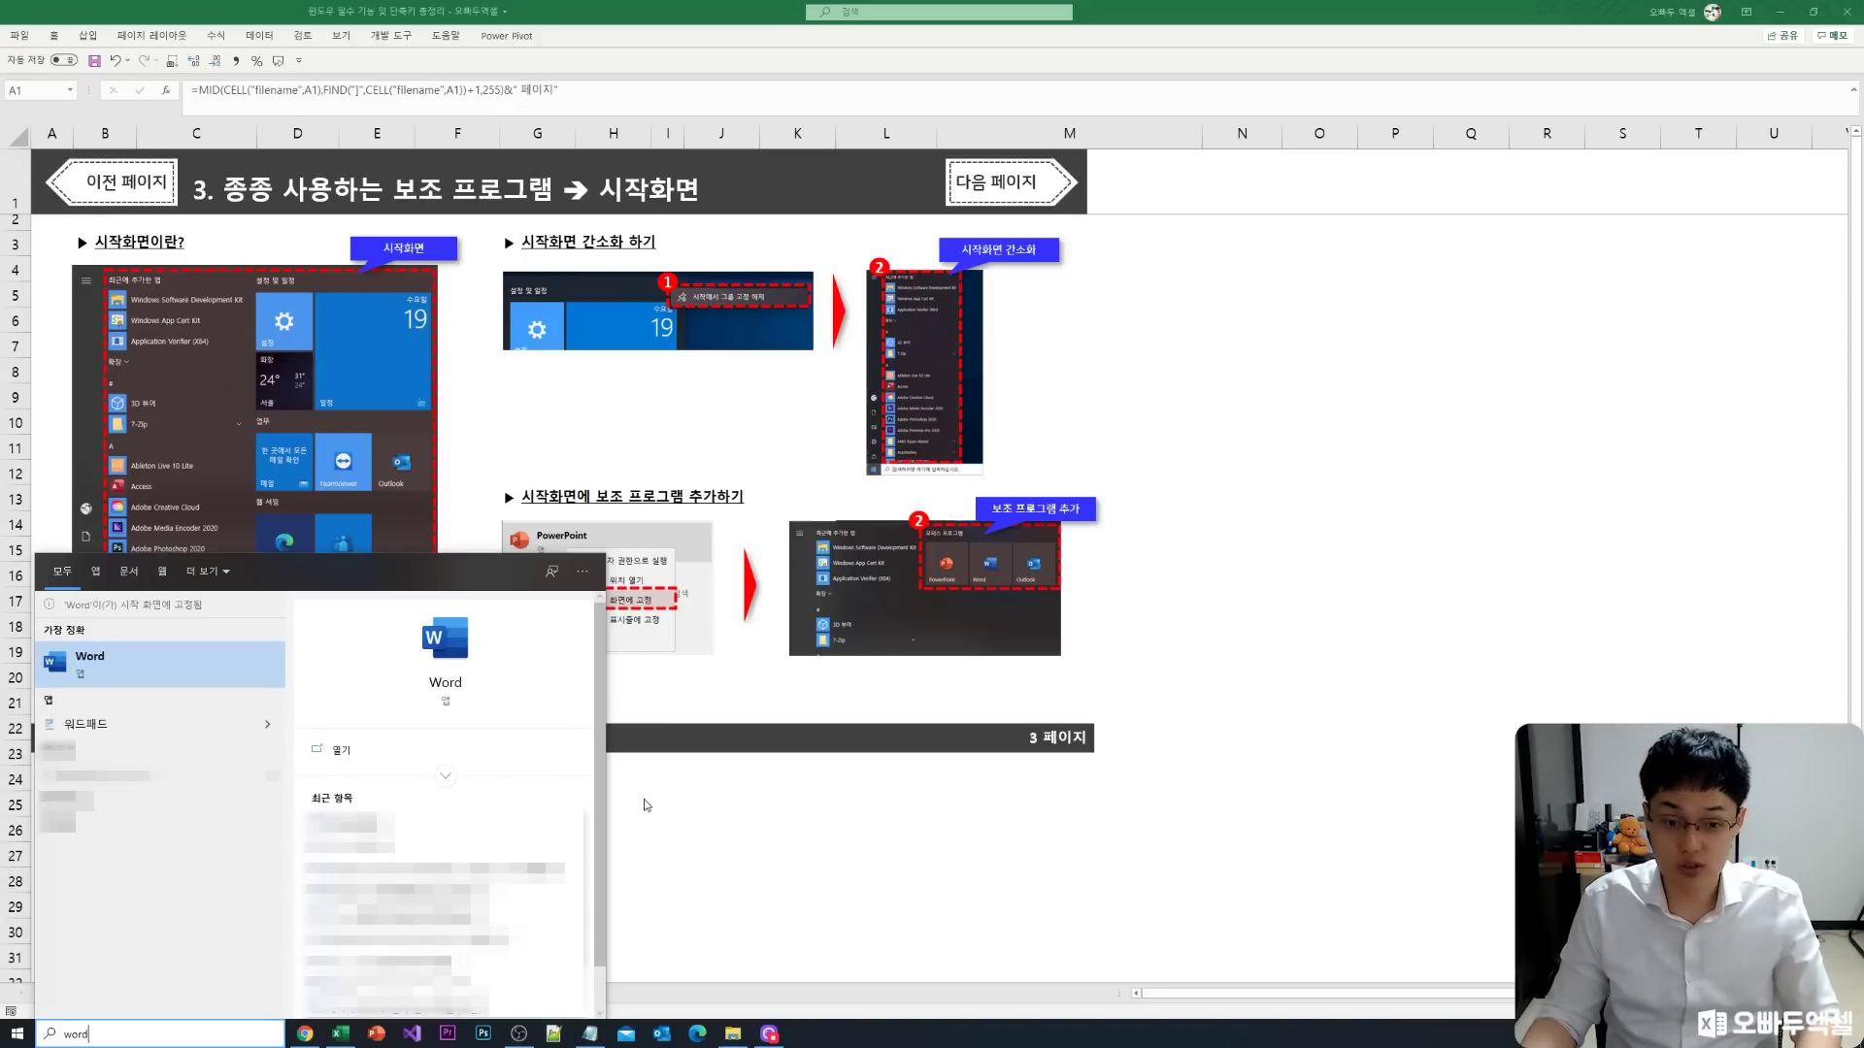
pyautogui.press('Escape')
# Name the Start menu tile group holding PowerPoint and Word 오피스 프로그램 and close the Start menu
pyautogui.click(4, 1039)
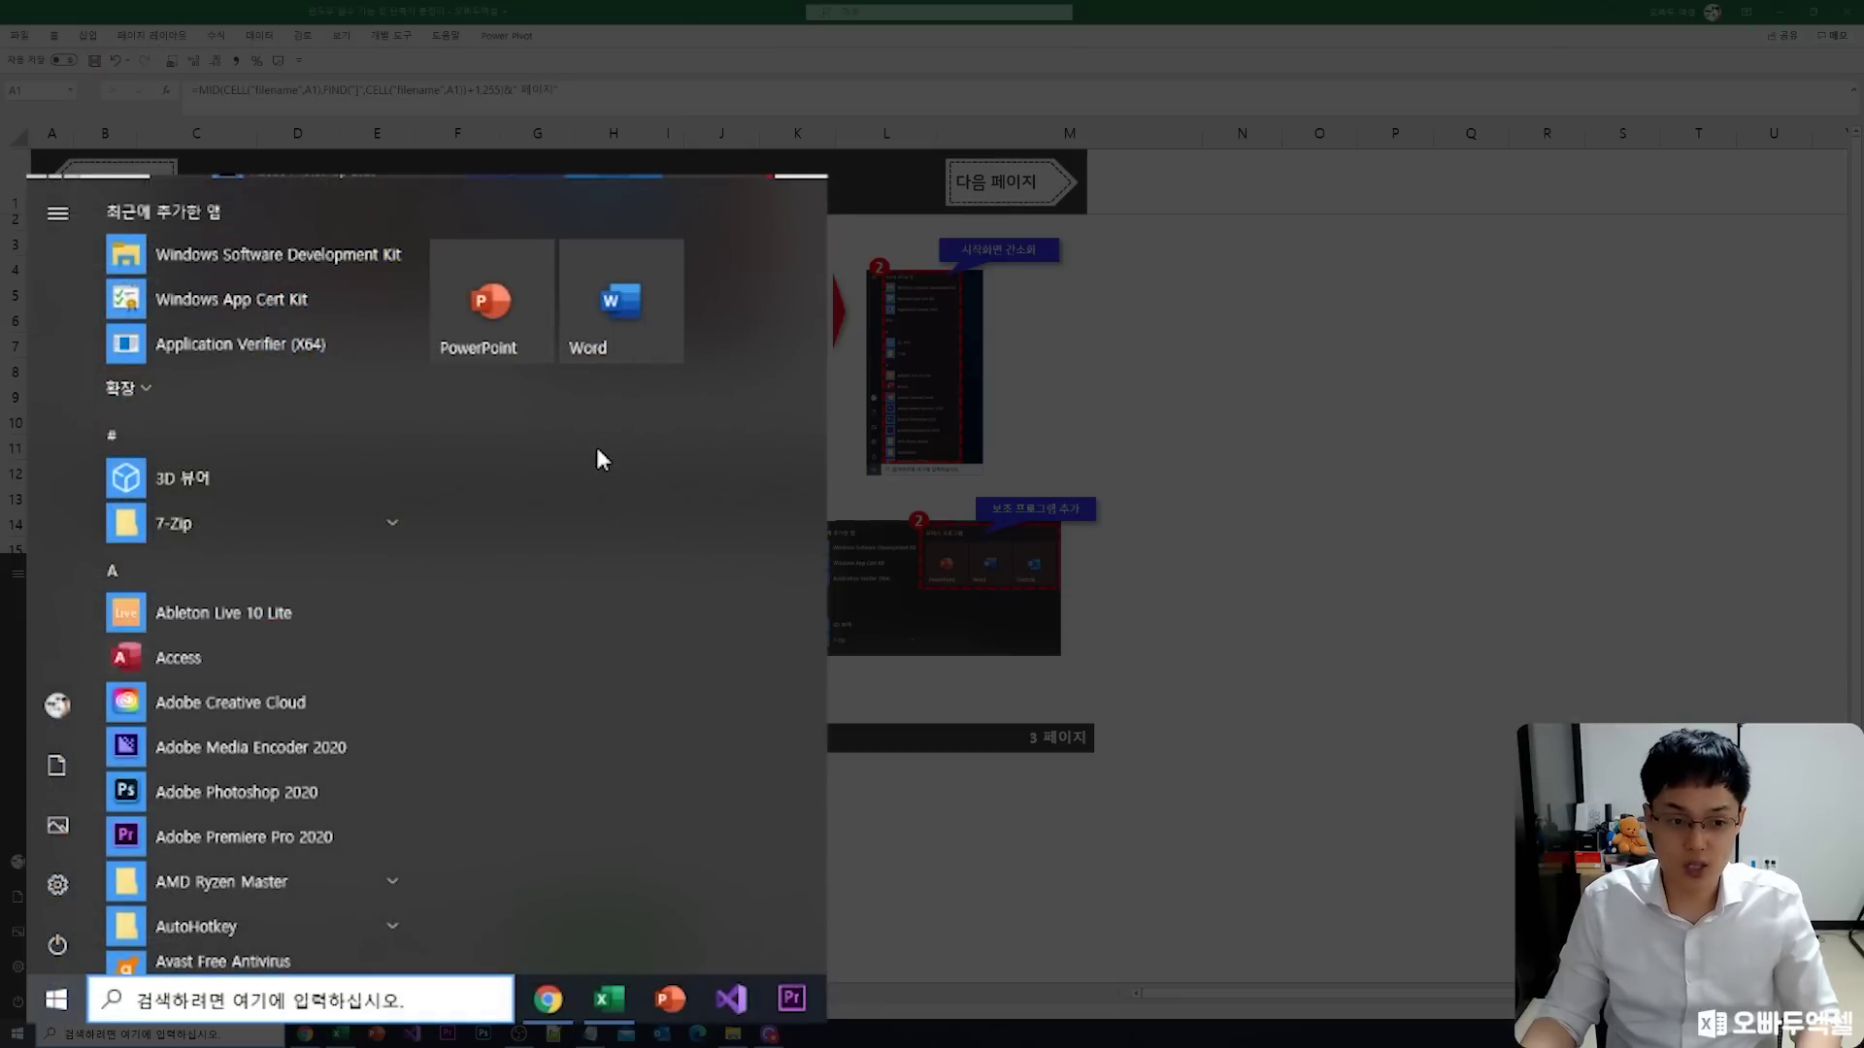
pyautogui.click(585, 207)
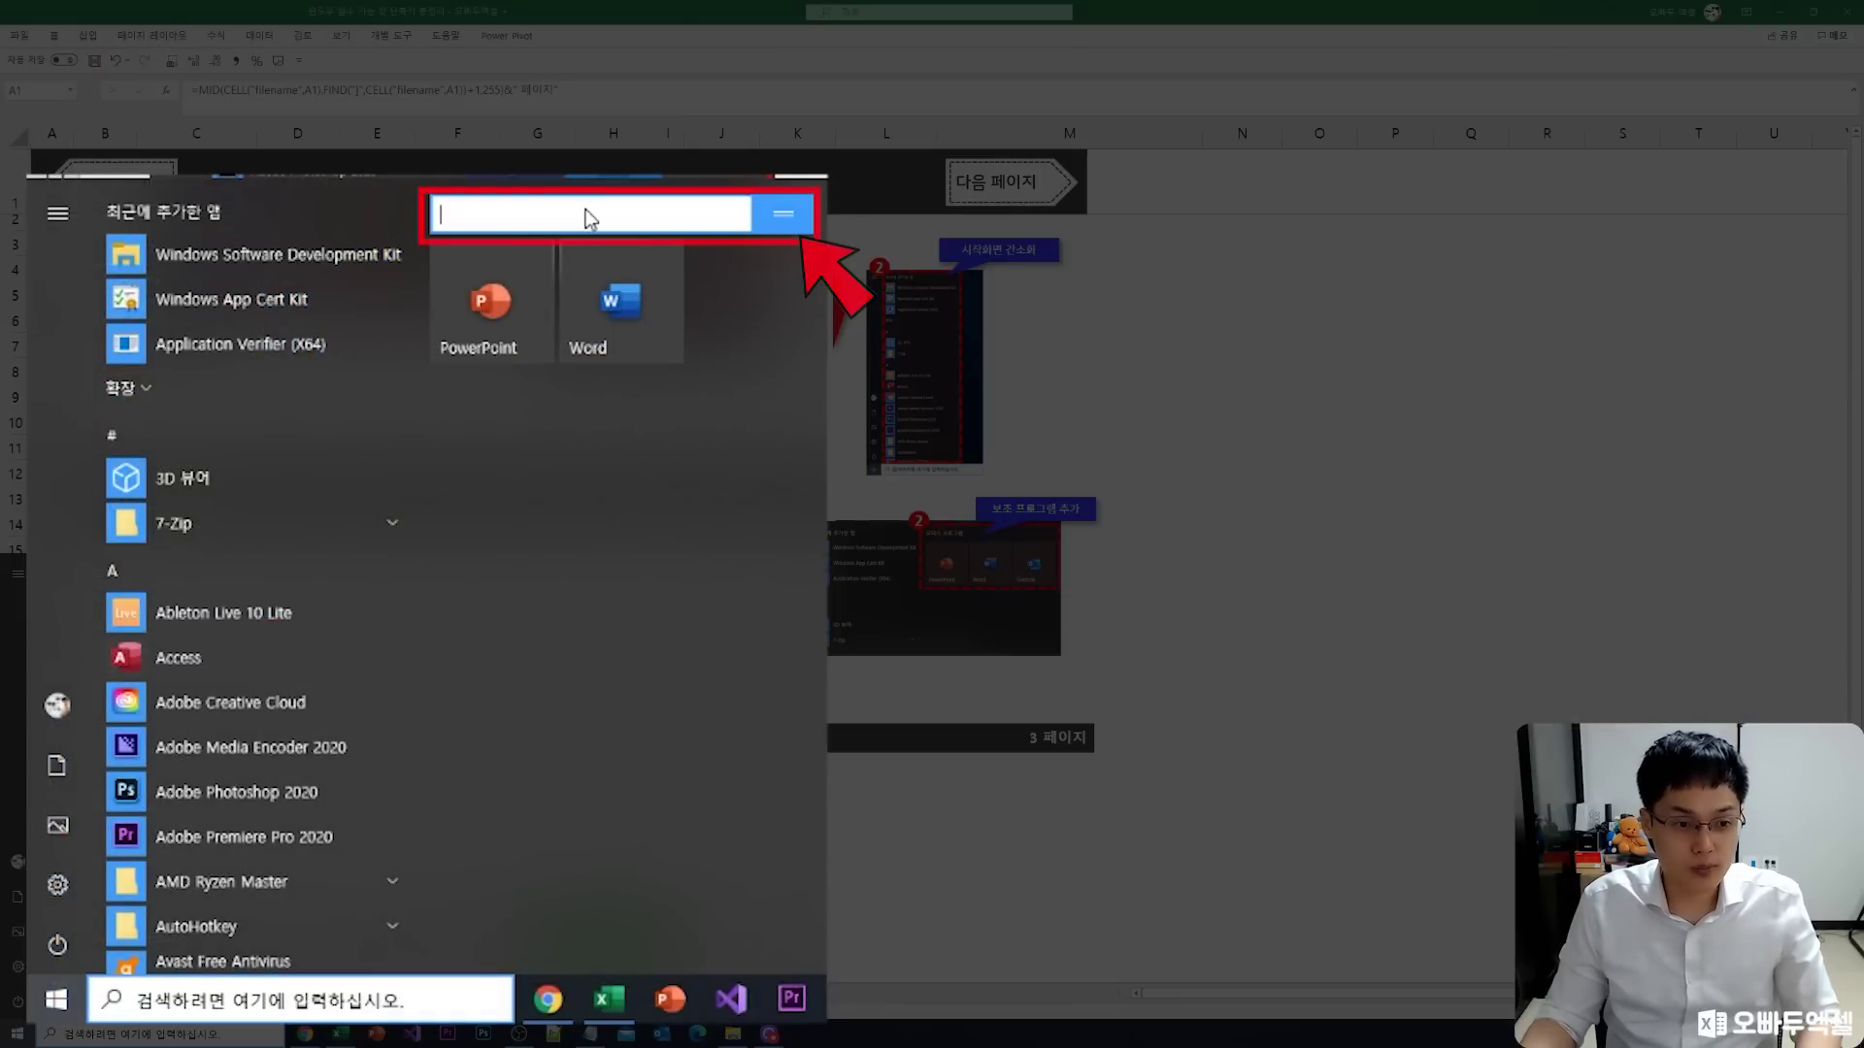
pyautogui.write('d')
pyautogui.press('BackSpace')
pyautogui.write('오피스 프로그램')
pyautogui.press('Return')
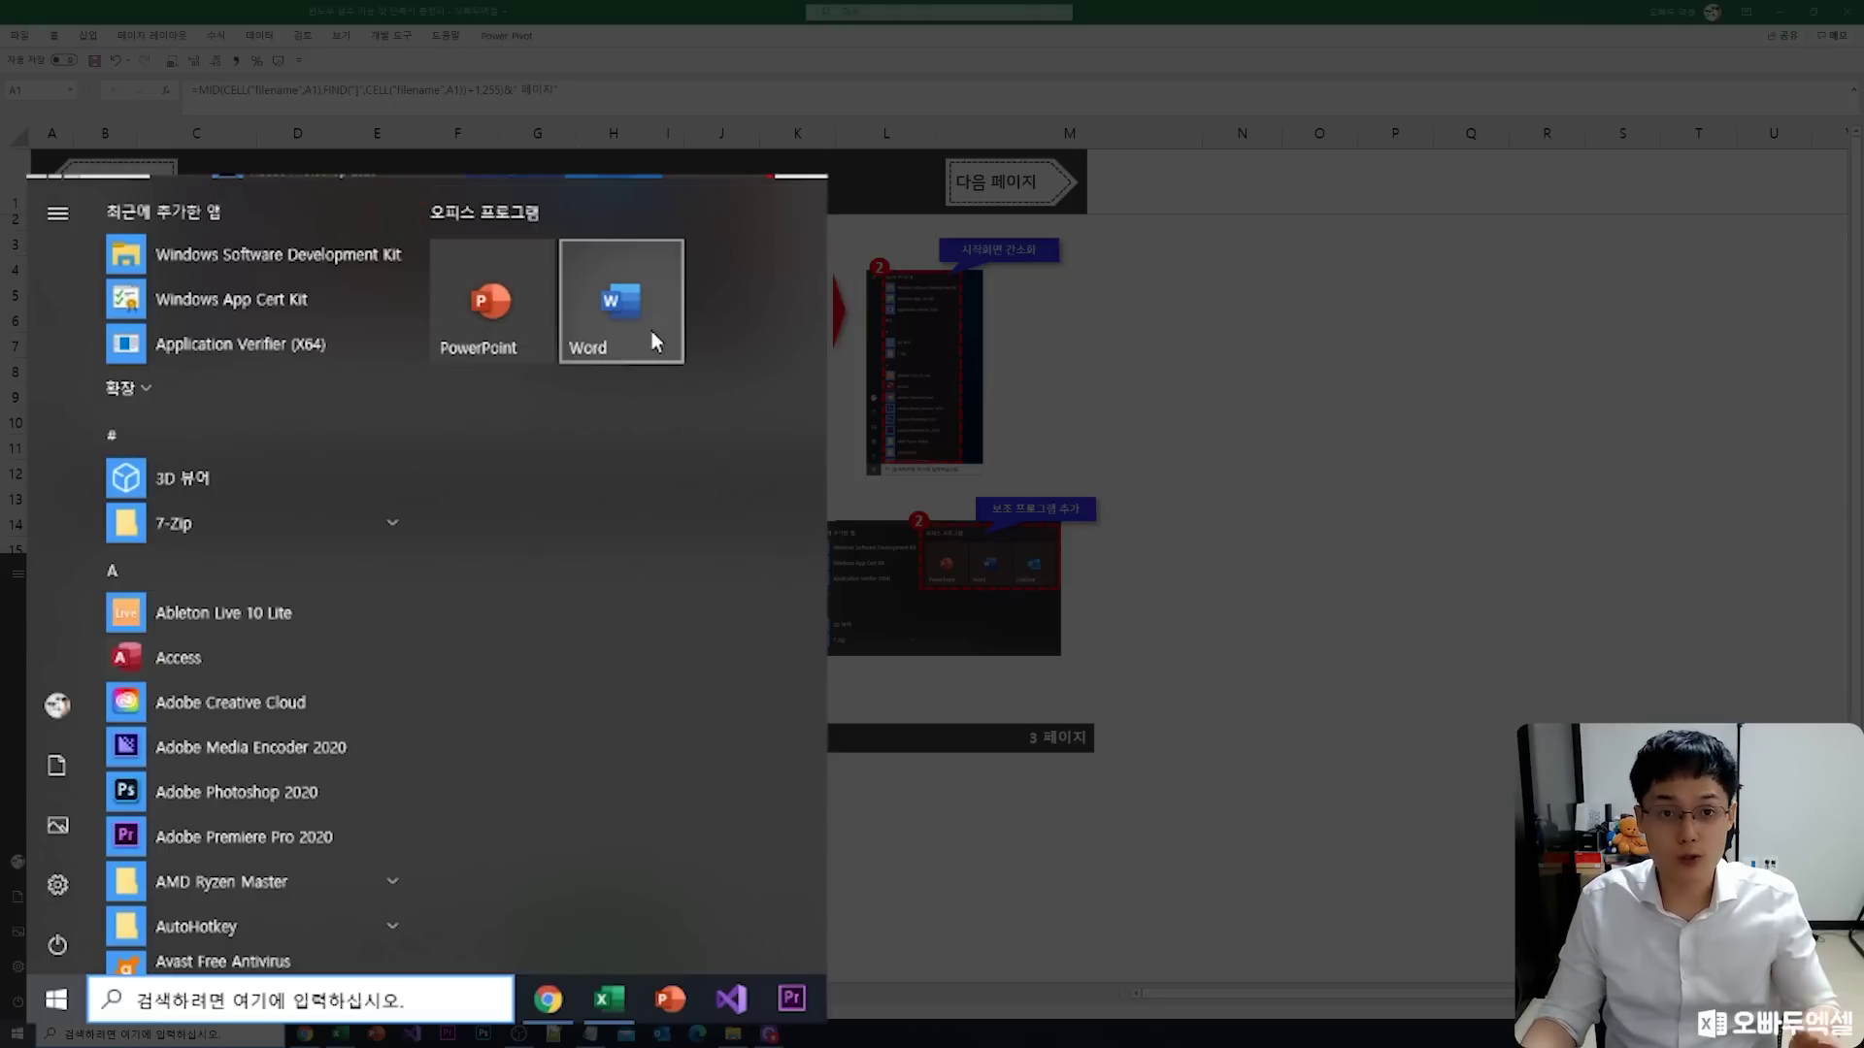
pyautogui.press('Escape')
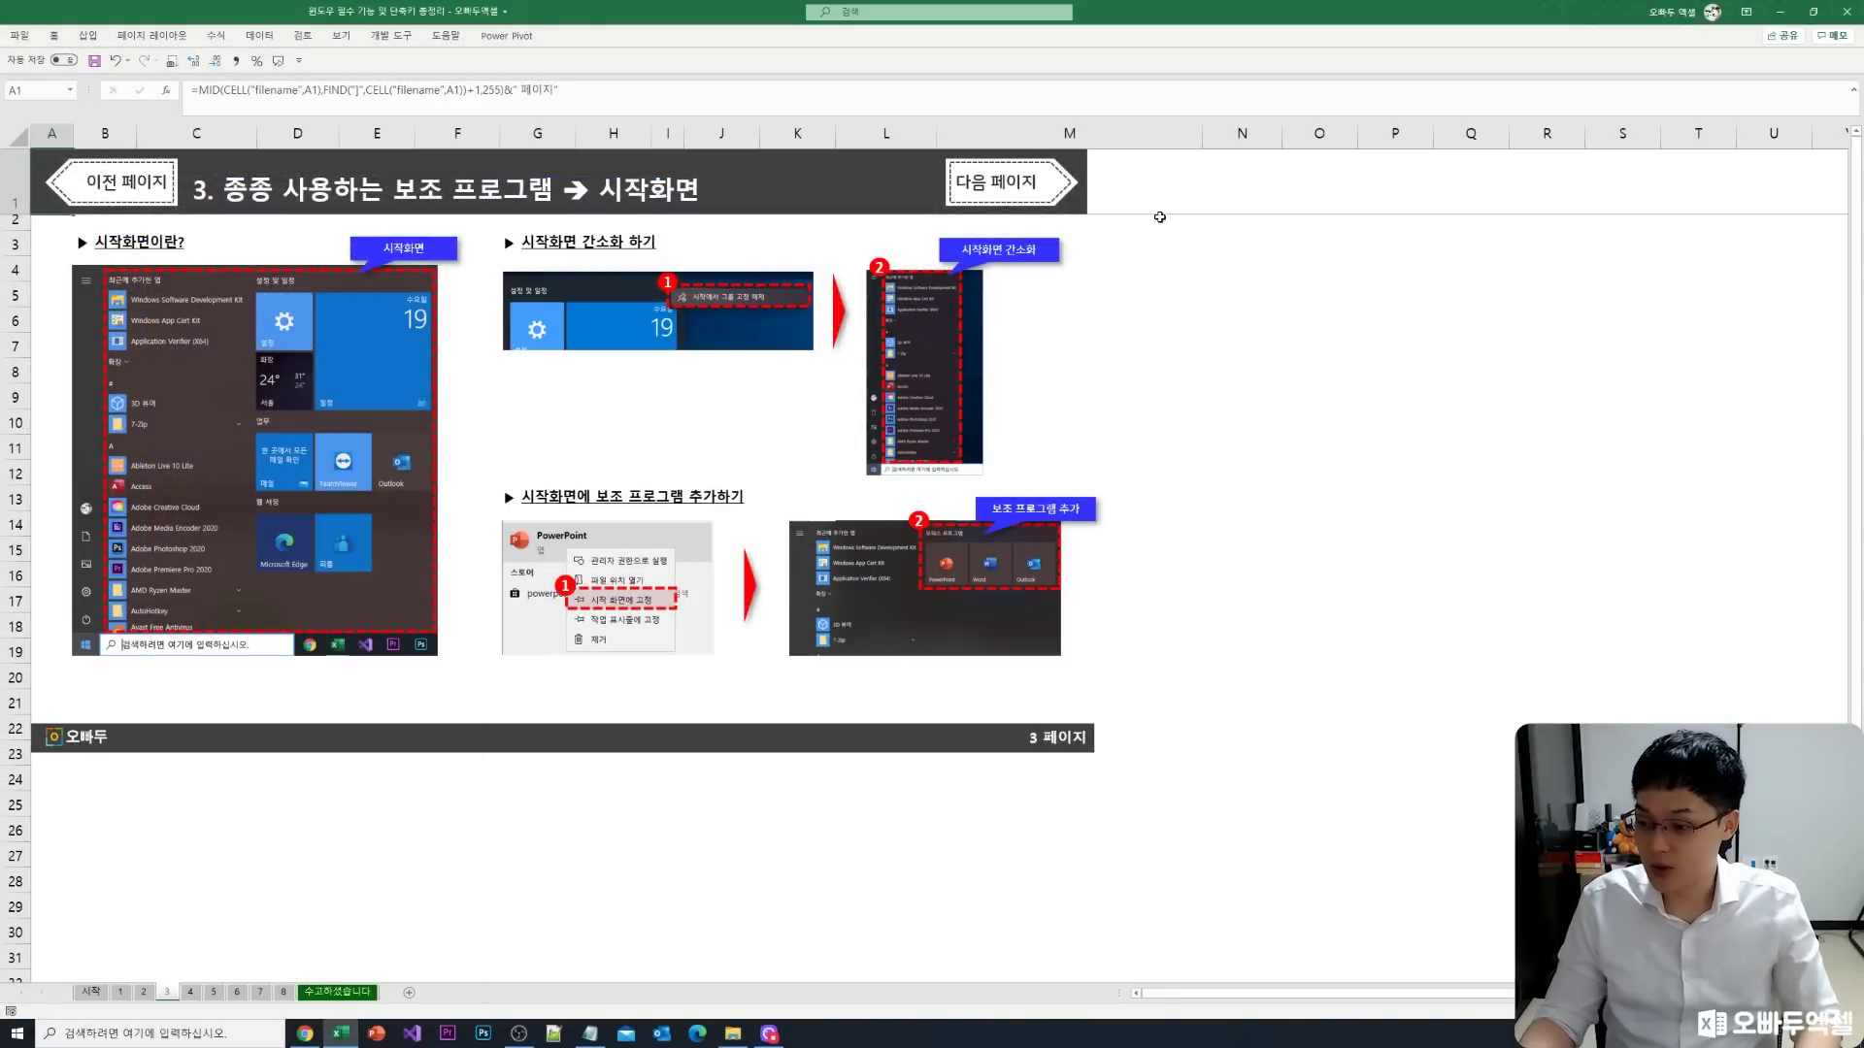
# Advance to guide page 4 and open the @. #오빠두 folder in File Explorer with a widened navigation pane
pyautogui.click(1002, 182)
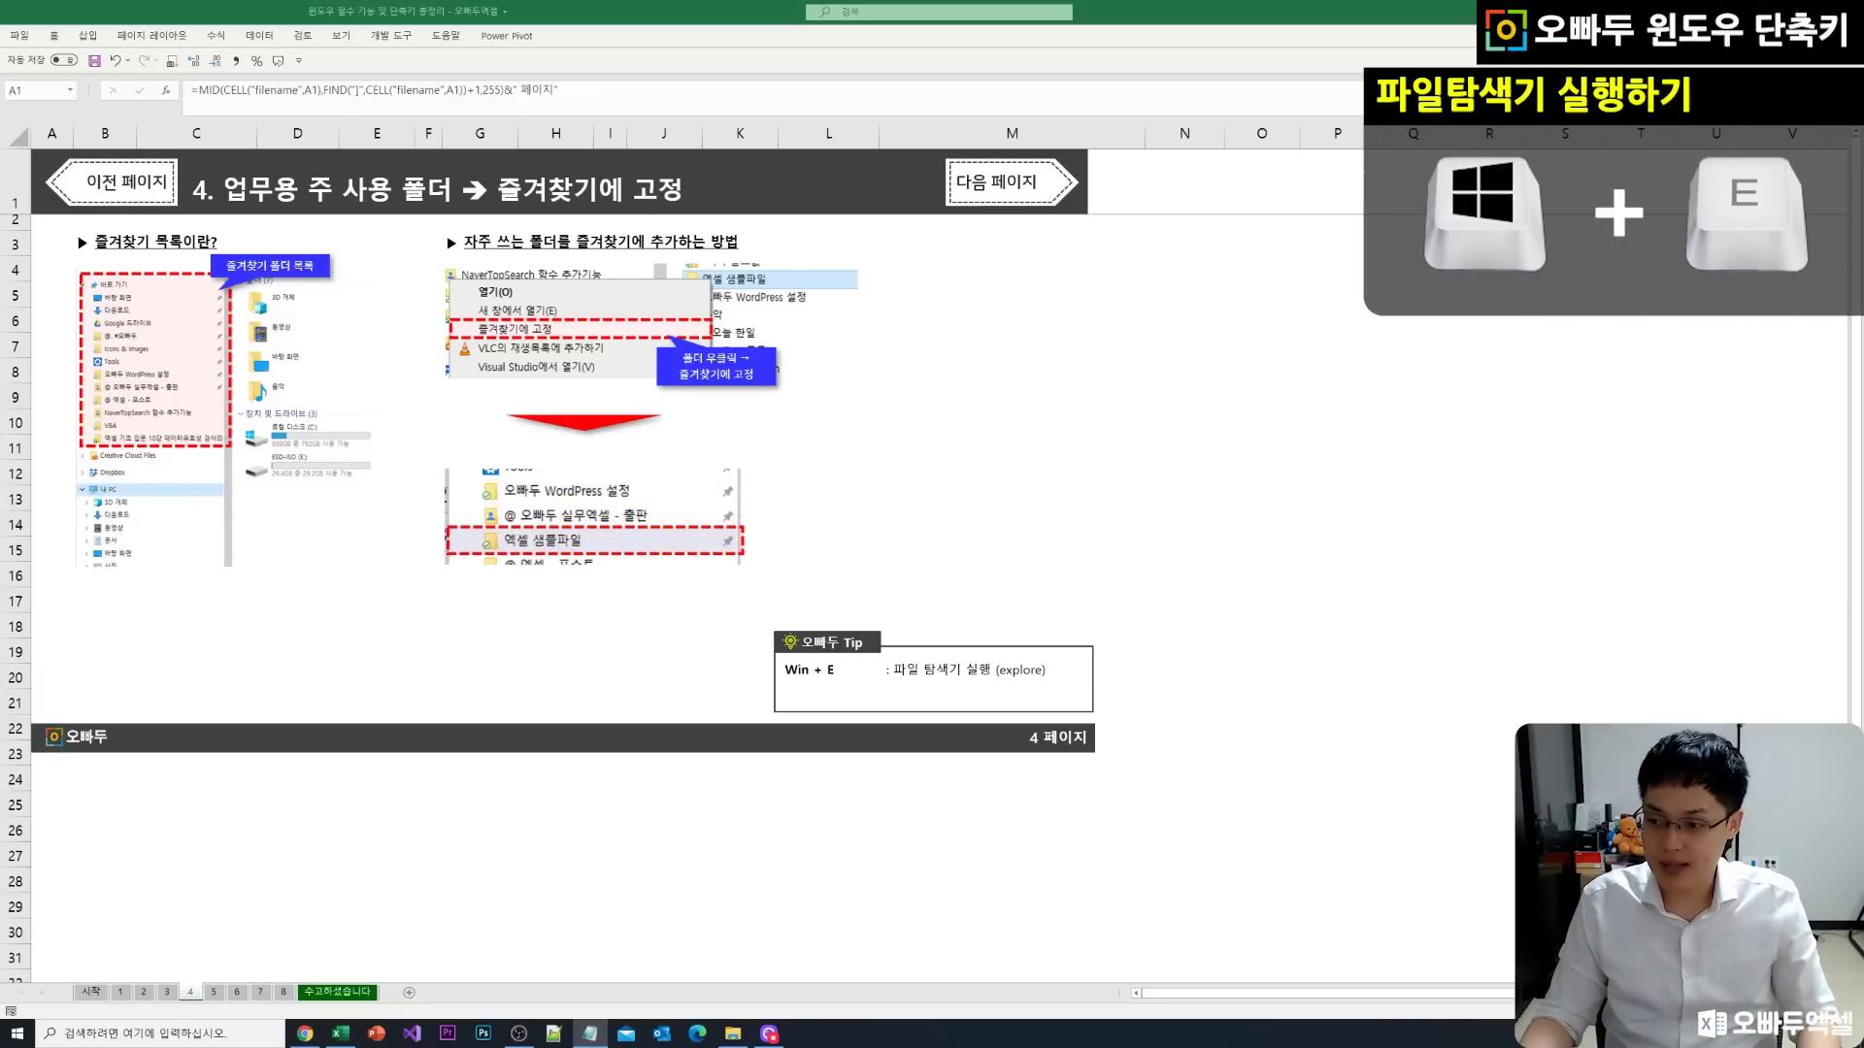
pyautogui.press('super+e')
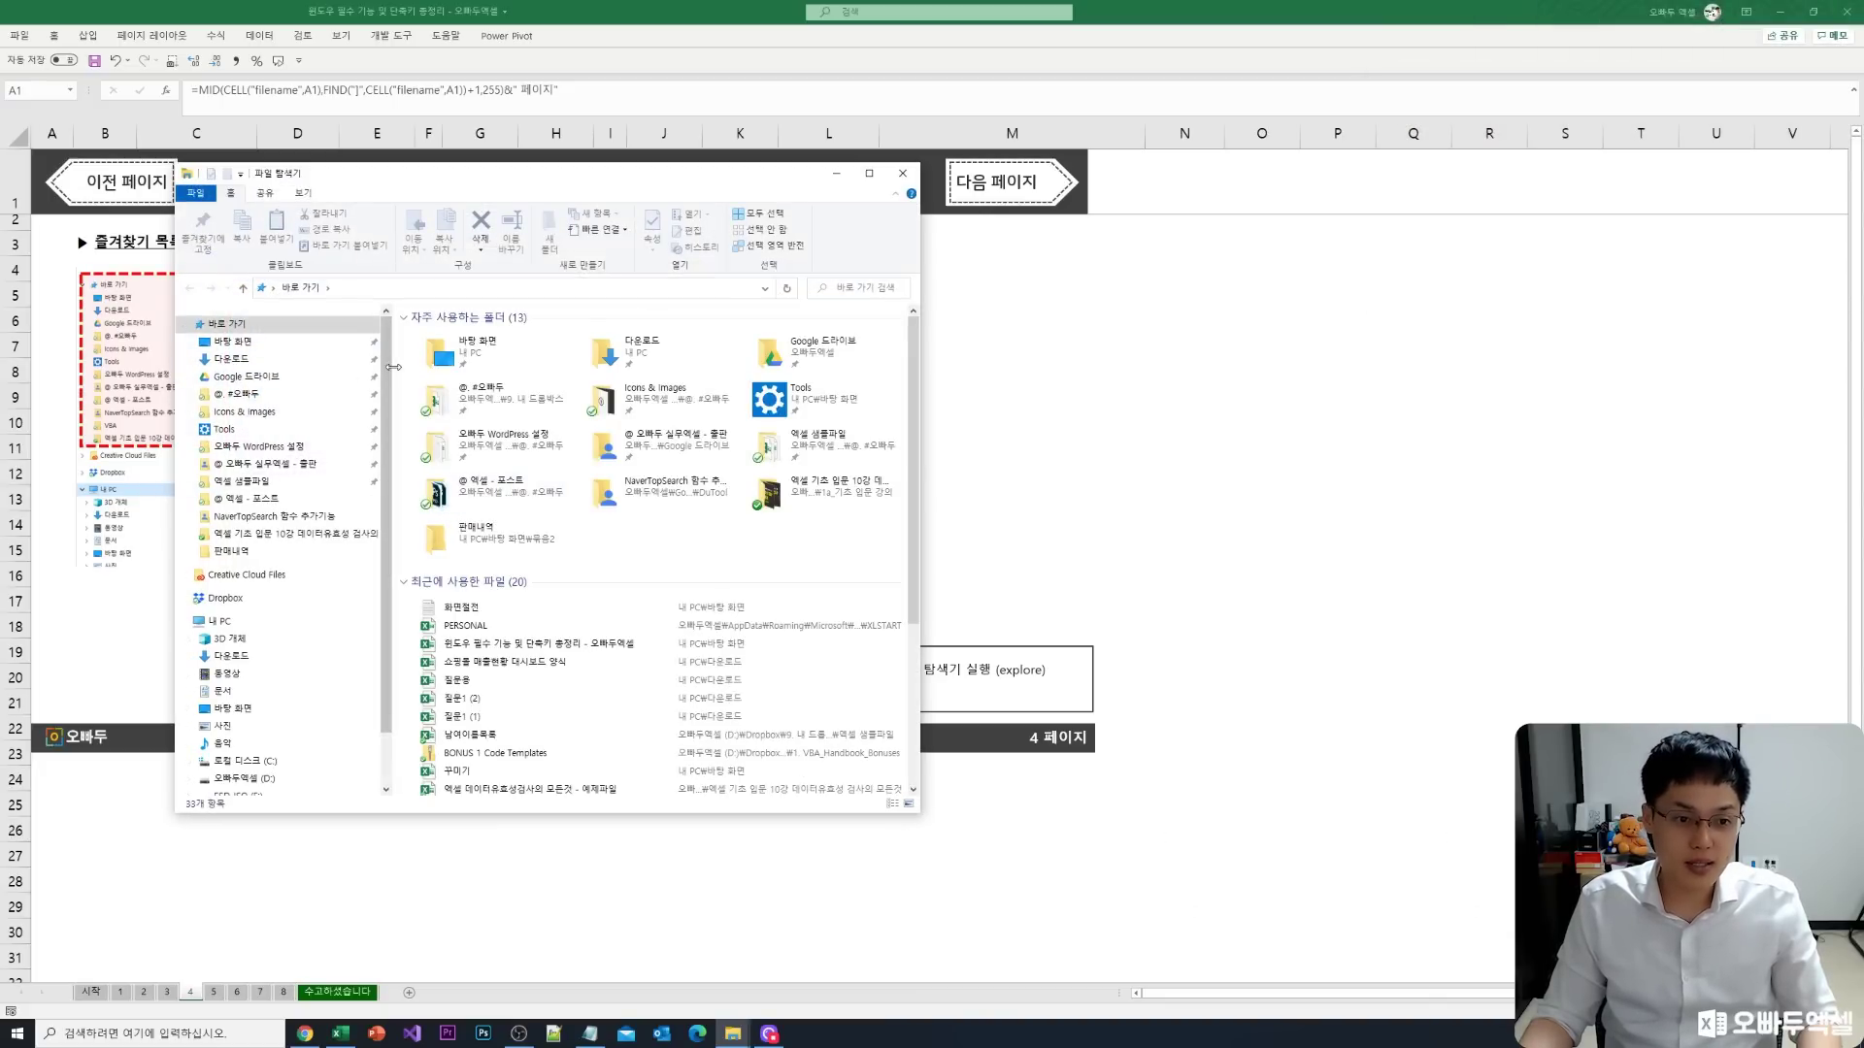
pyautogui.moveTo(393, 374); pyautogui.dragTo(419, 375)
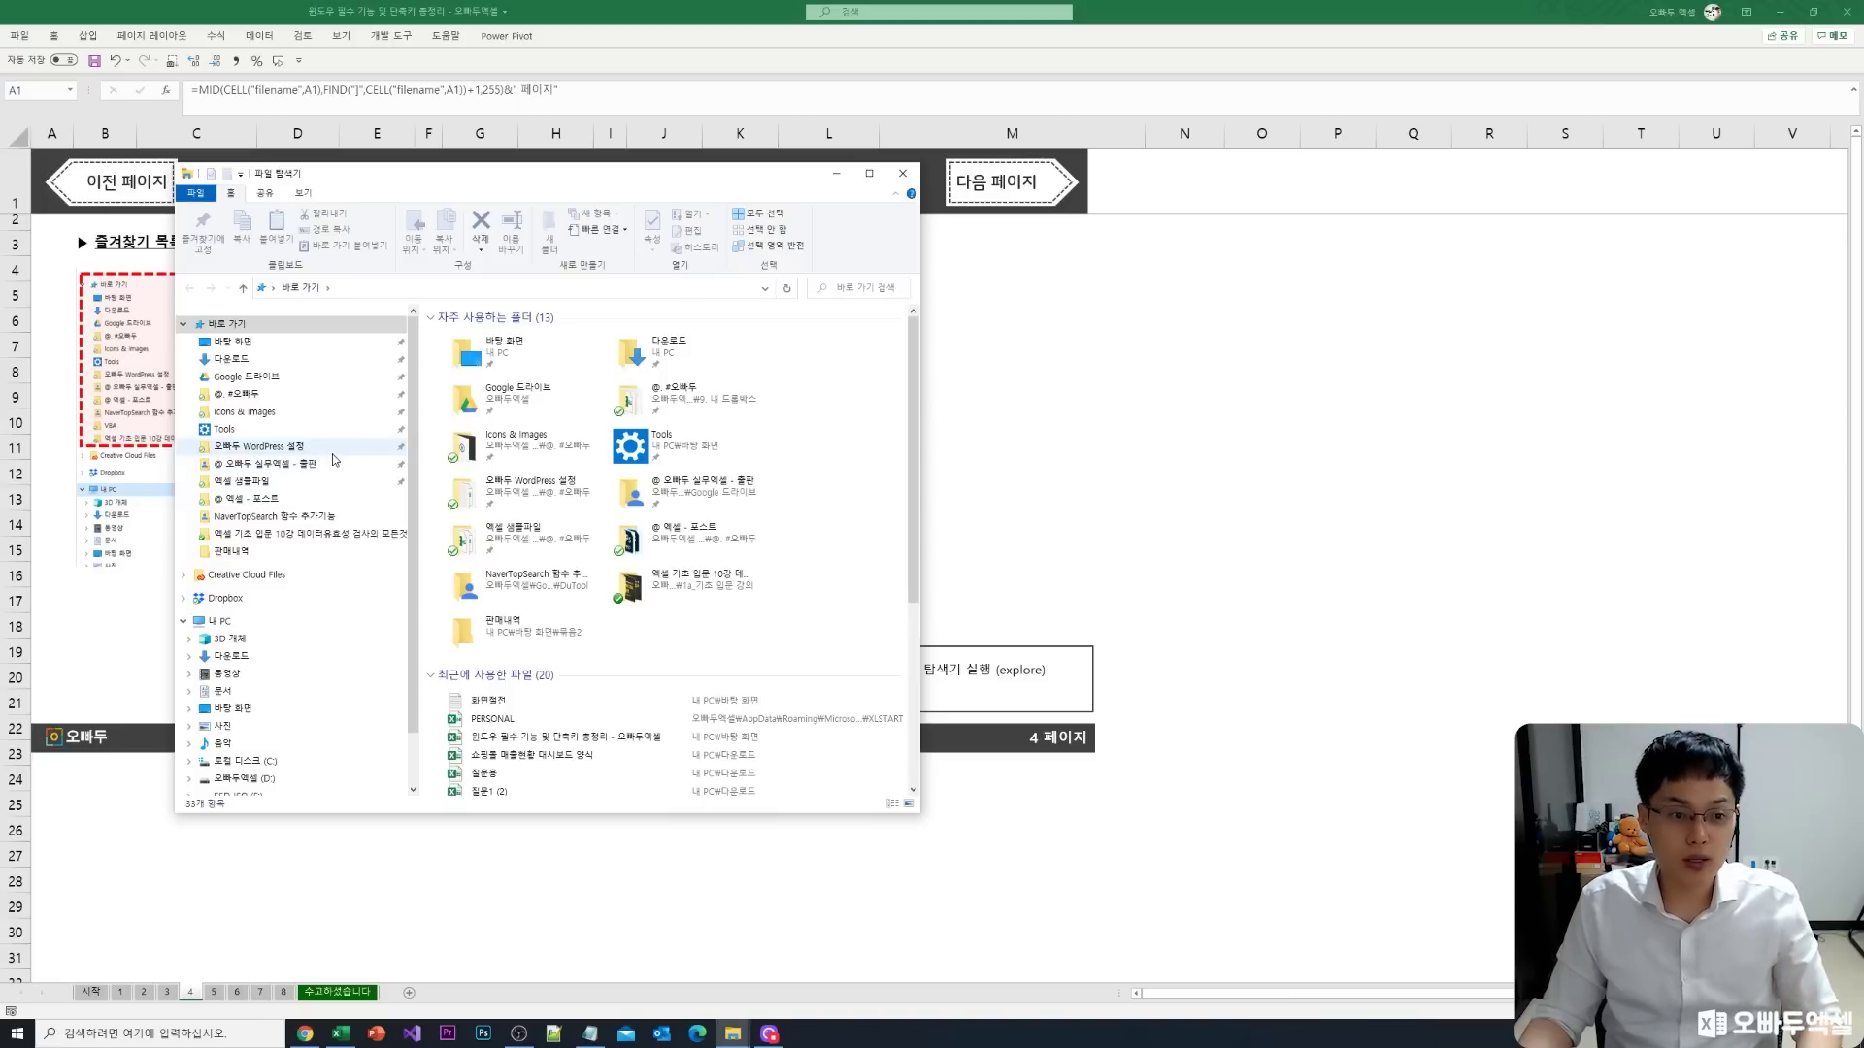
pyautogui.click(310, 399)
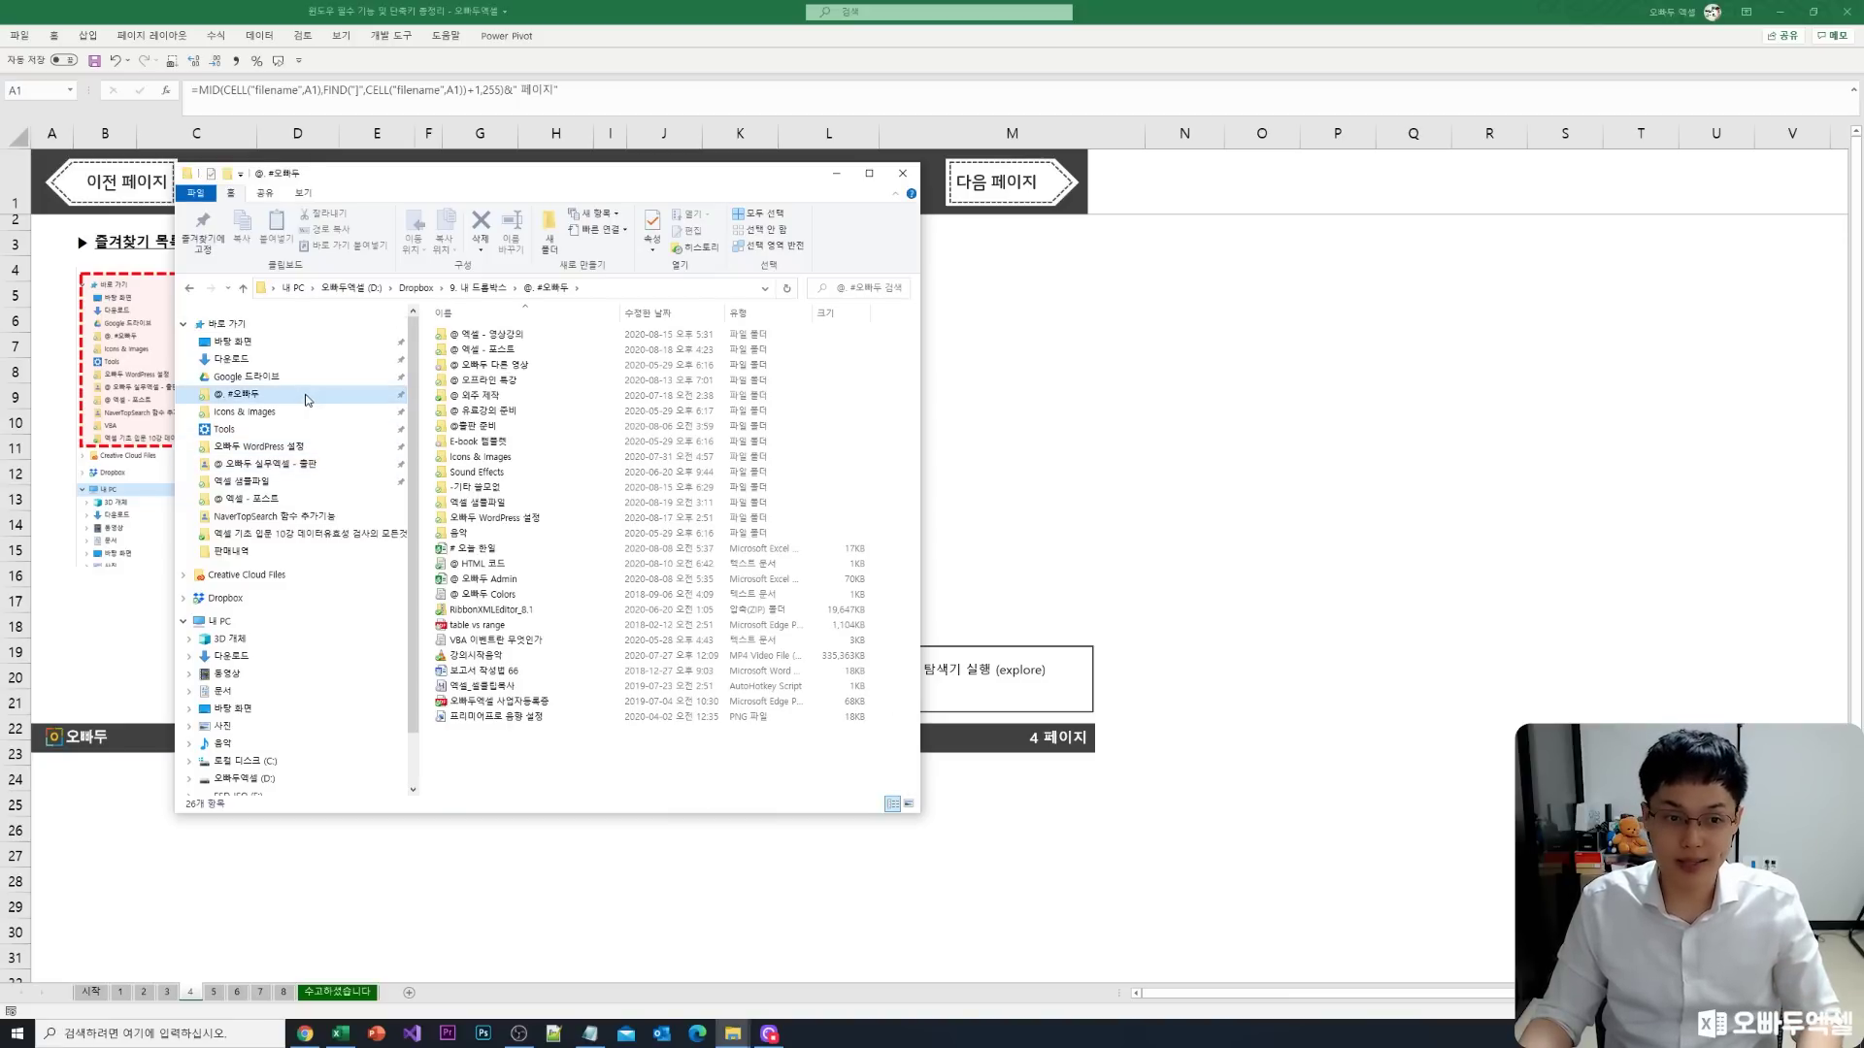
# Pin the 음악 folder to Quick access and move it directly below @. #오빠두
pyautogui.click(481, 534)
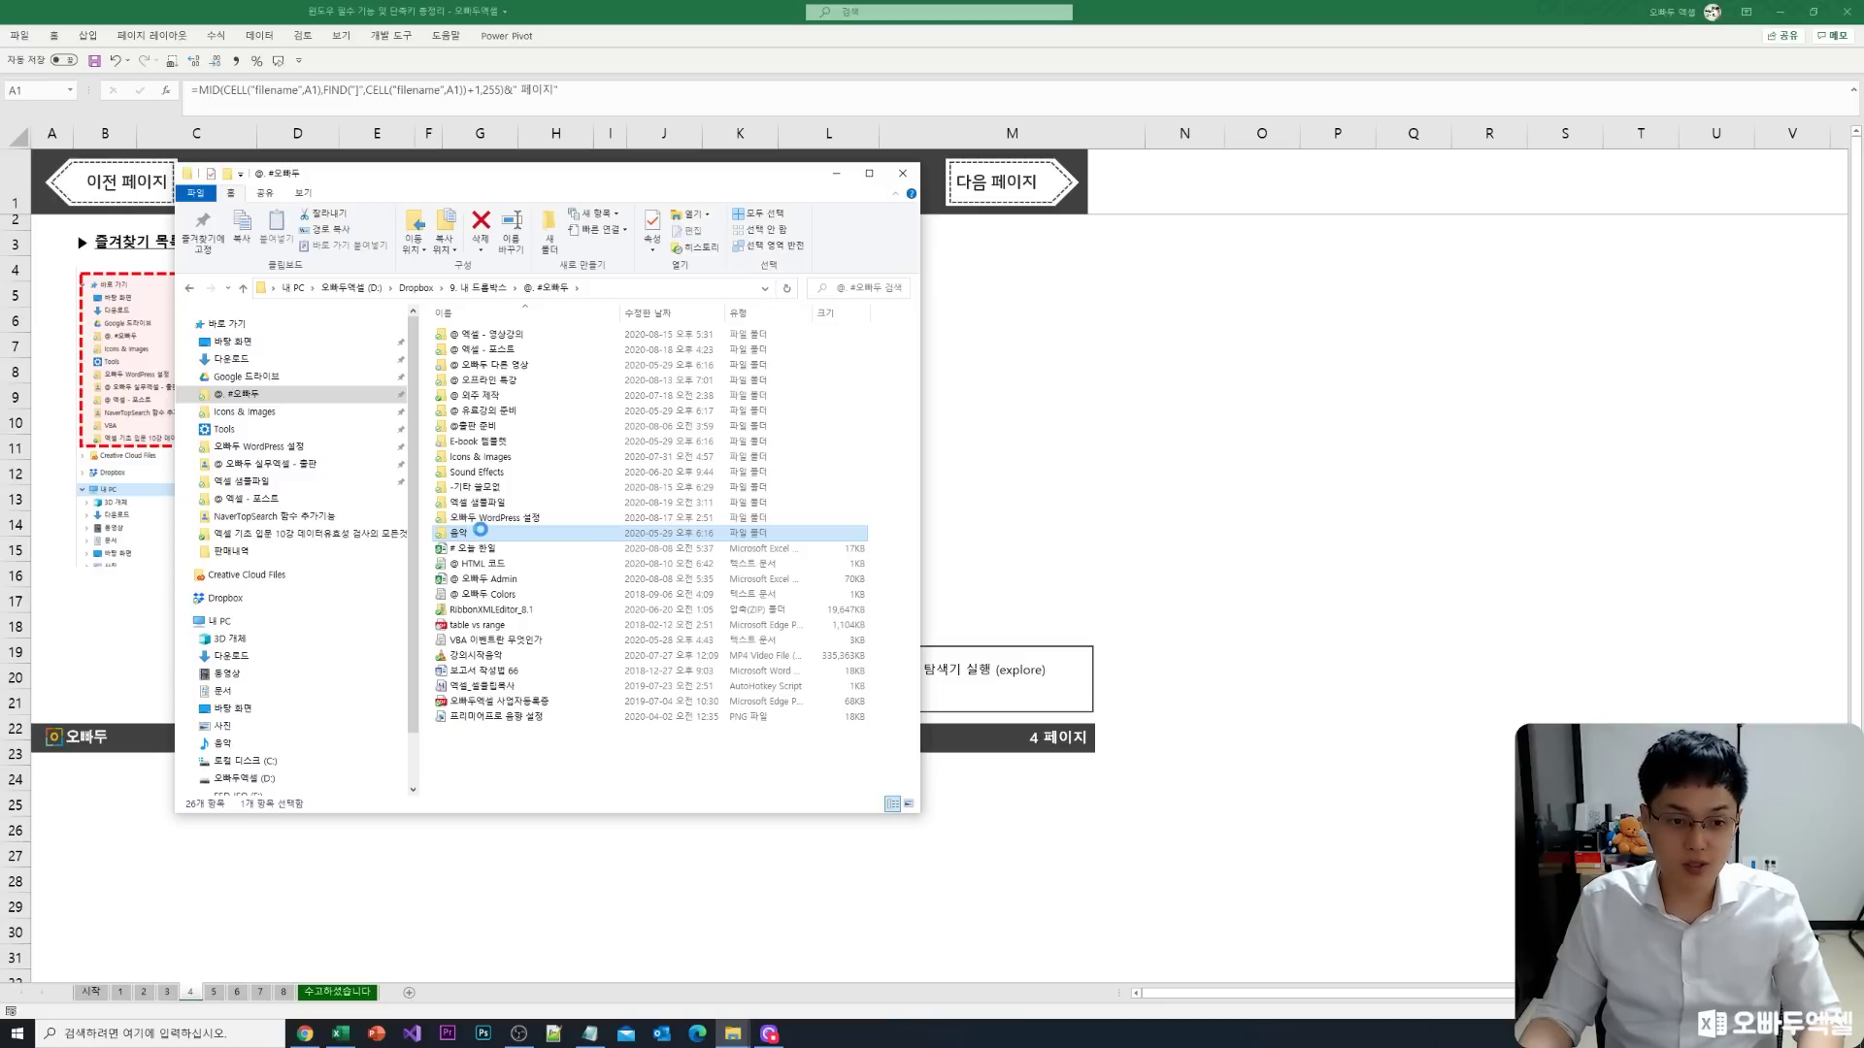
pyautogui.rightClick(482, 533)
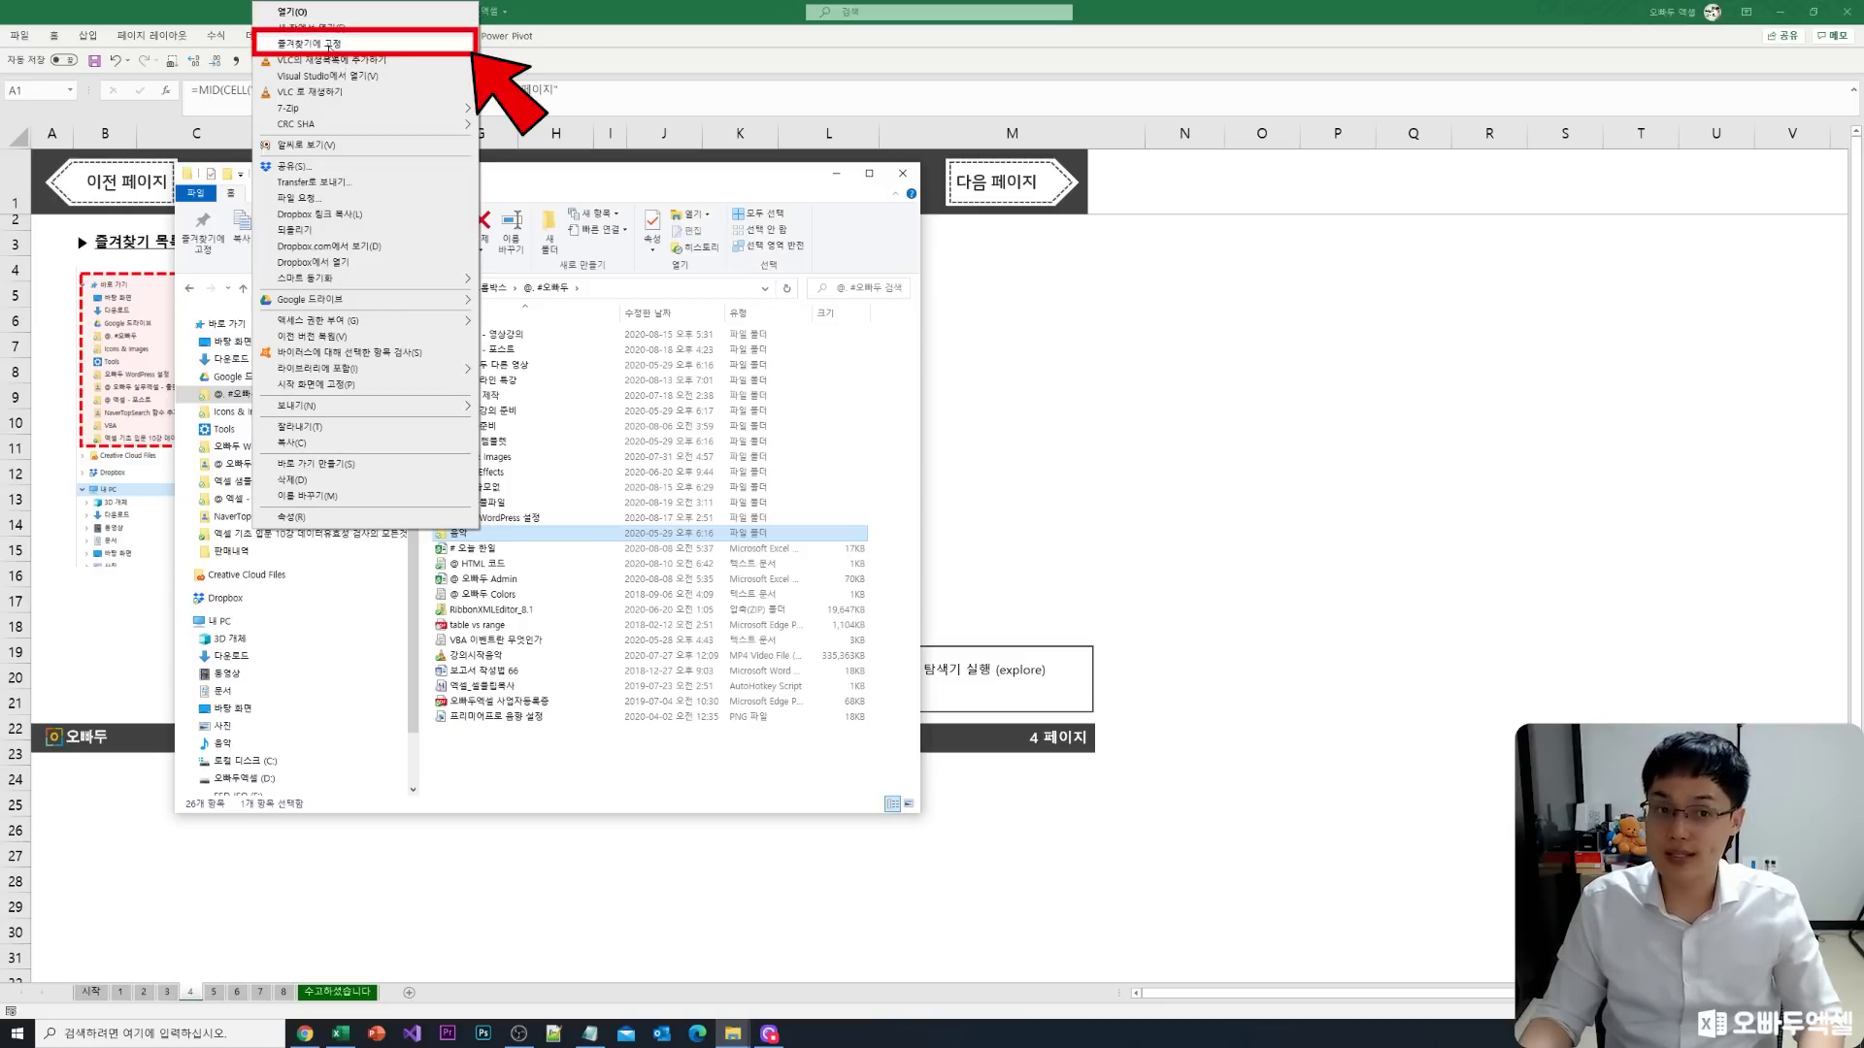
pyautogui.click(328, 44)
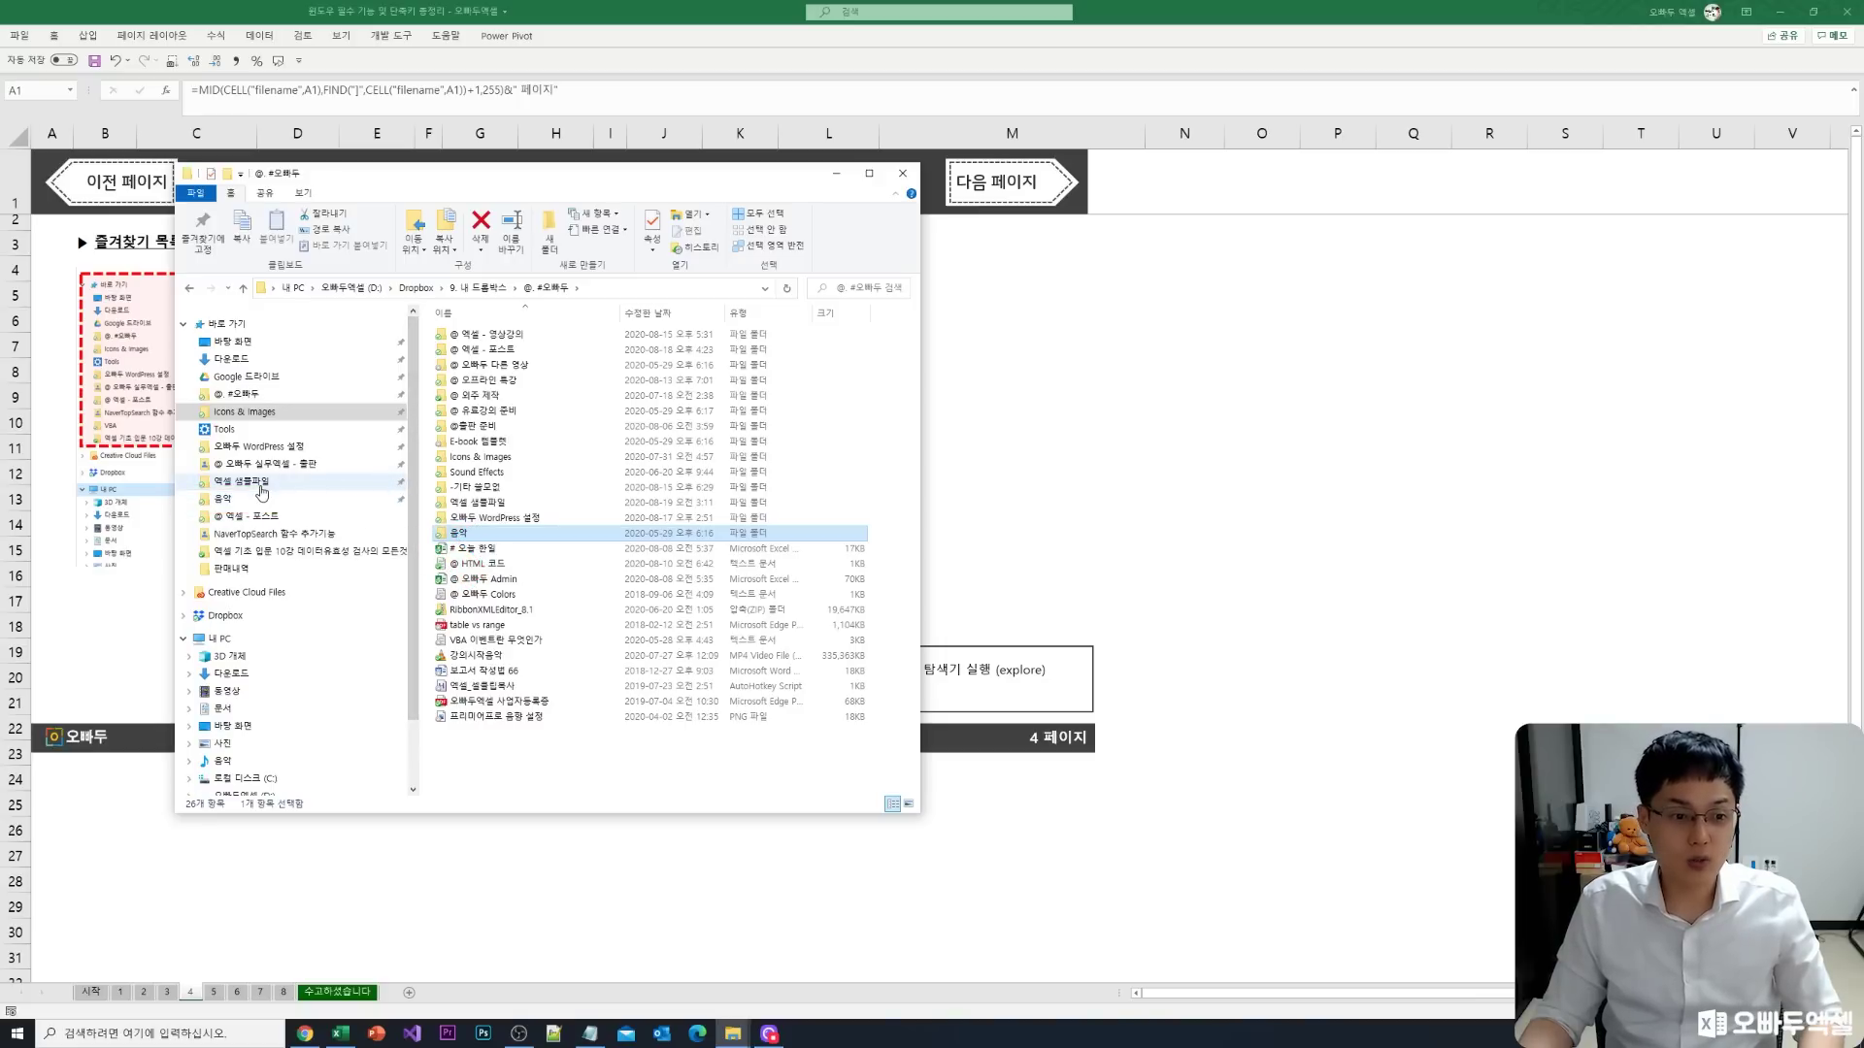
pyautogui.moveTo(246, 509); pyautogui.dragTo(243, 418)
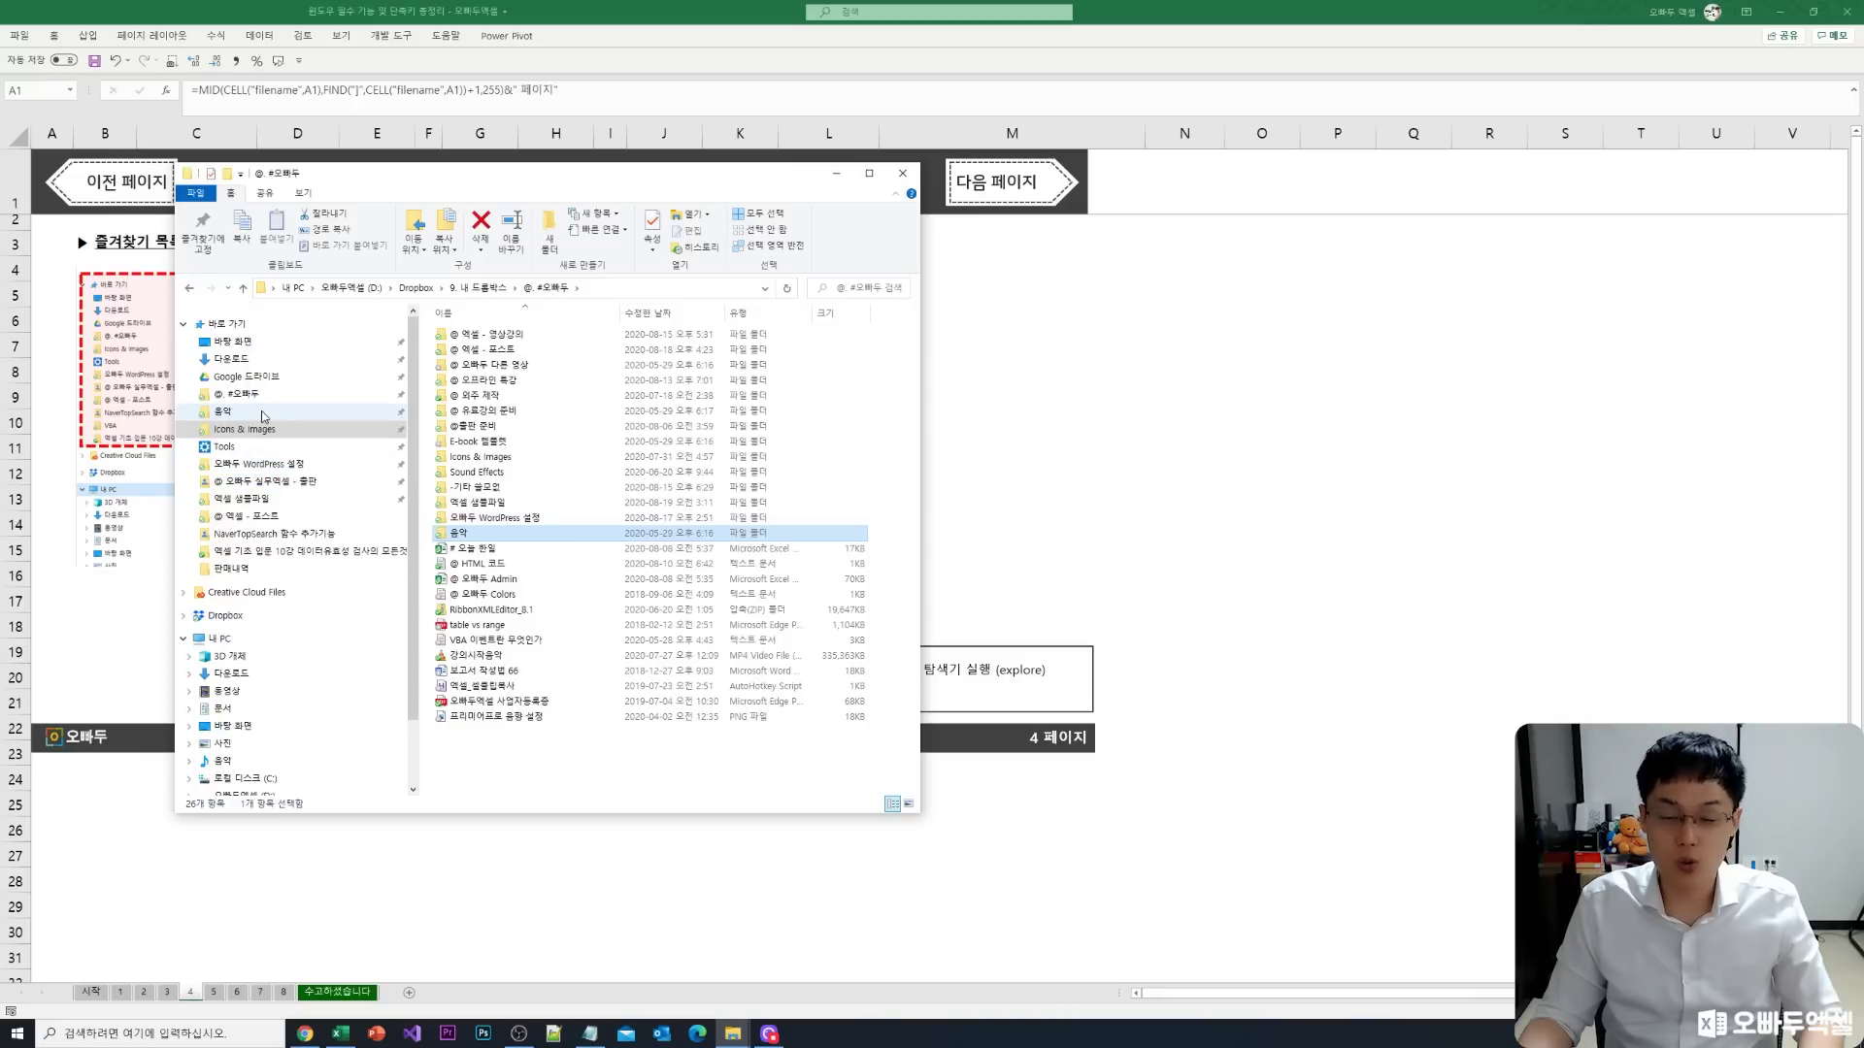
# Remove the 음악 folder from Quick access and close File Explorer
pyautogui.click(263, 413)
pyautogui.rightClick(263, 413)
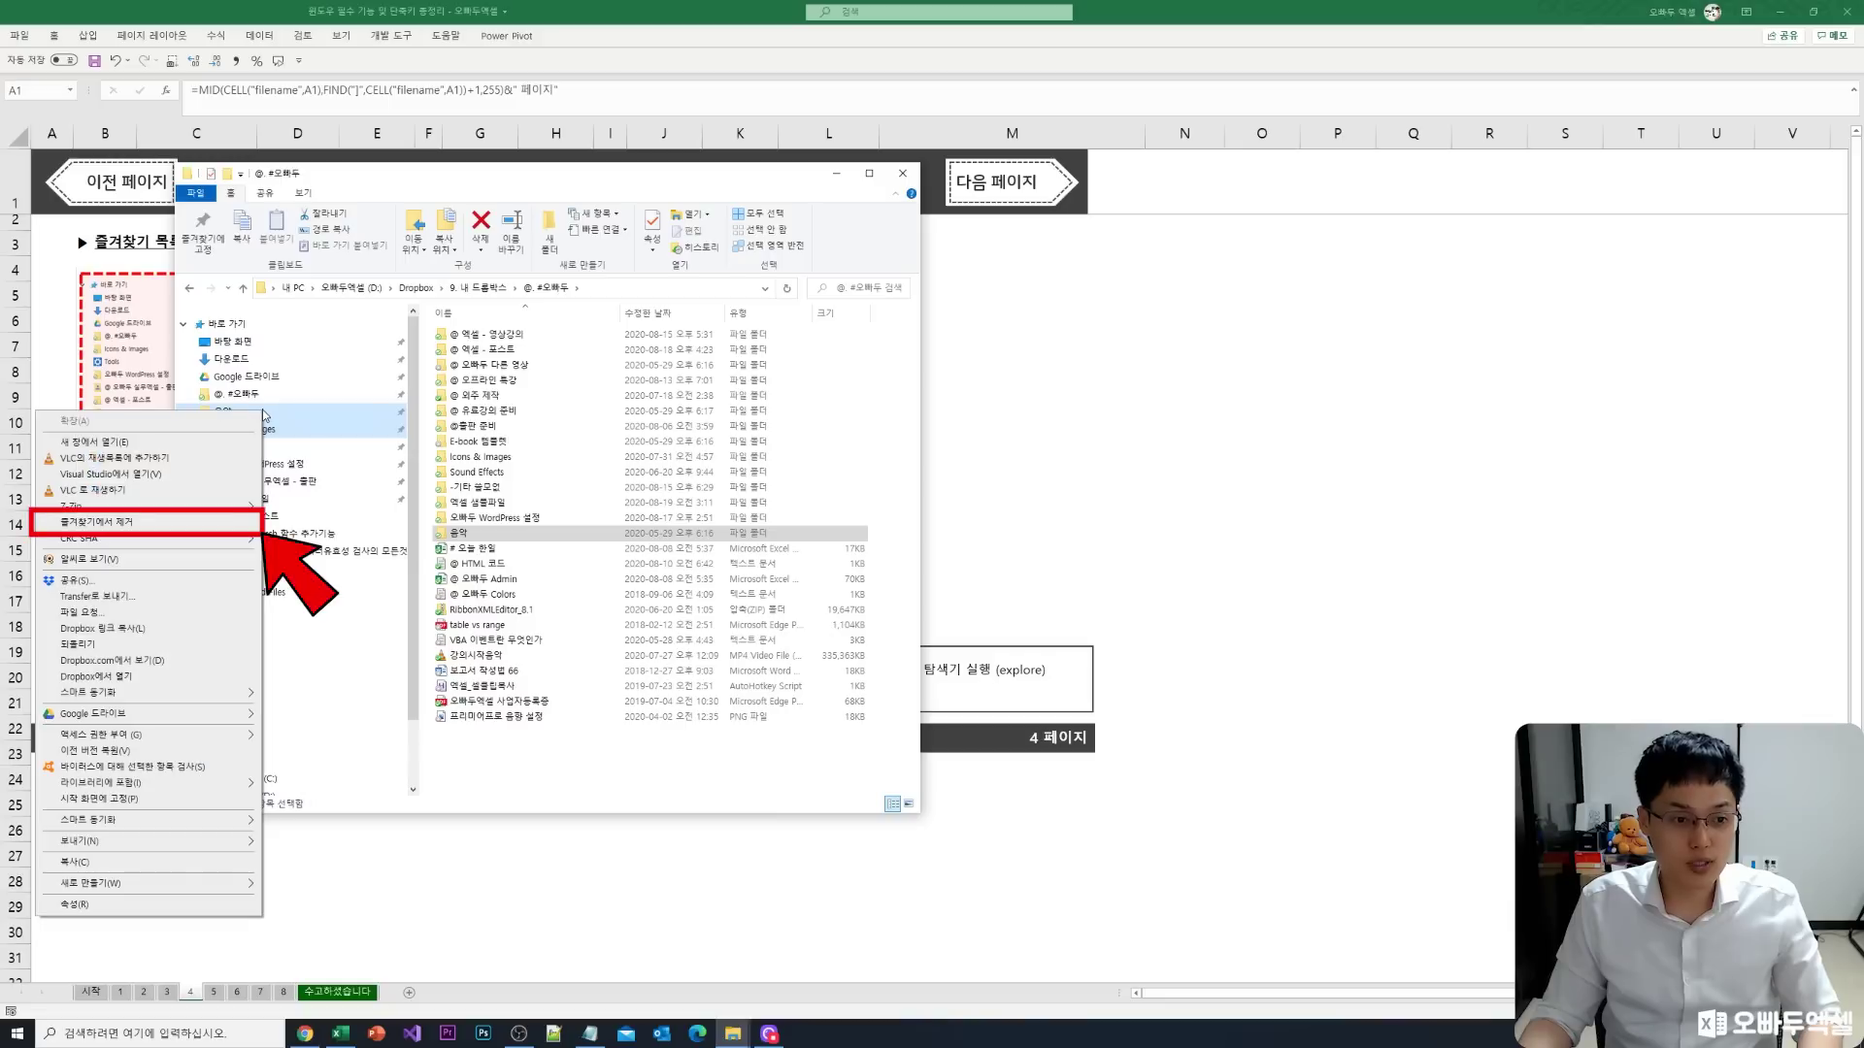
pyautogui.click(114, 530)
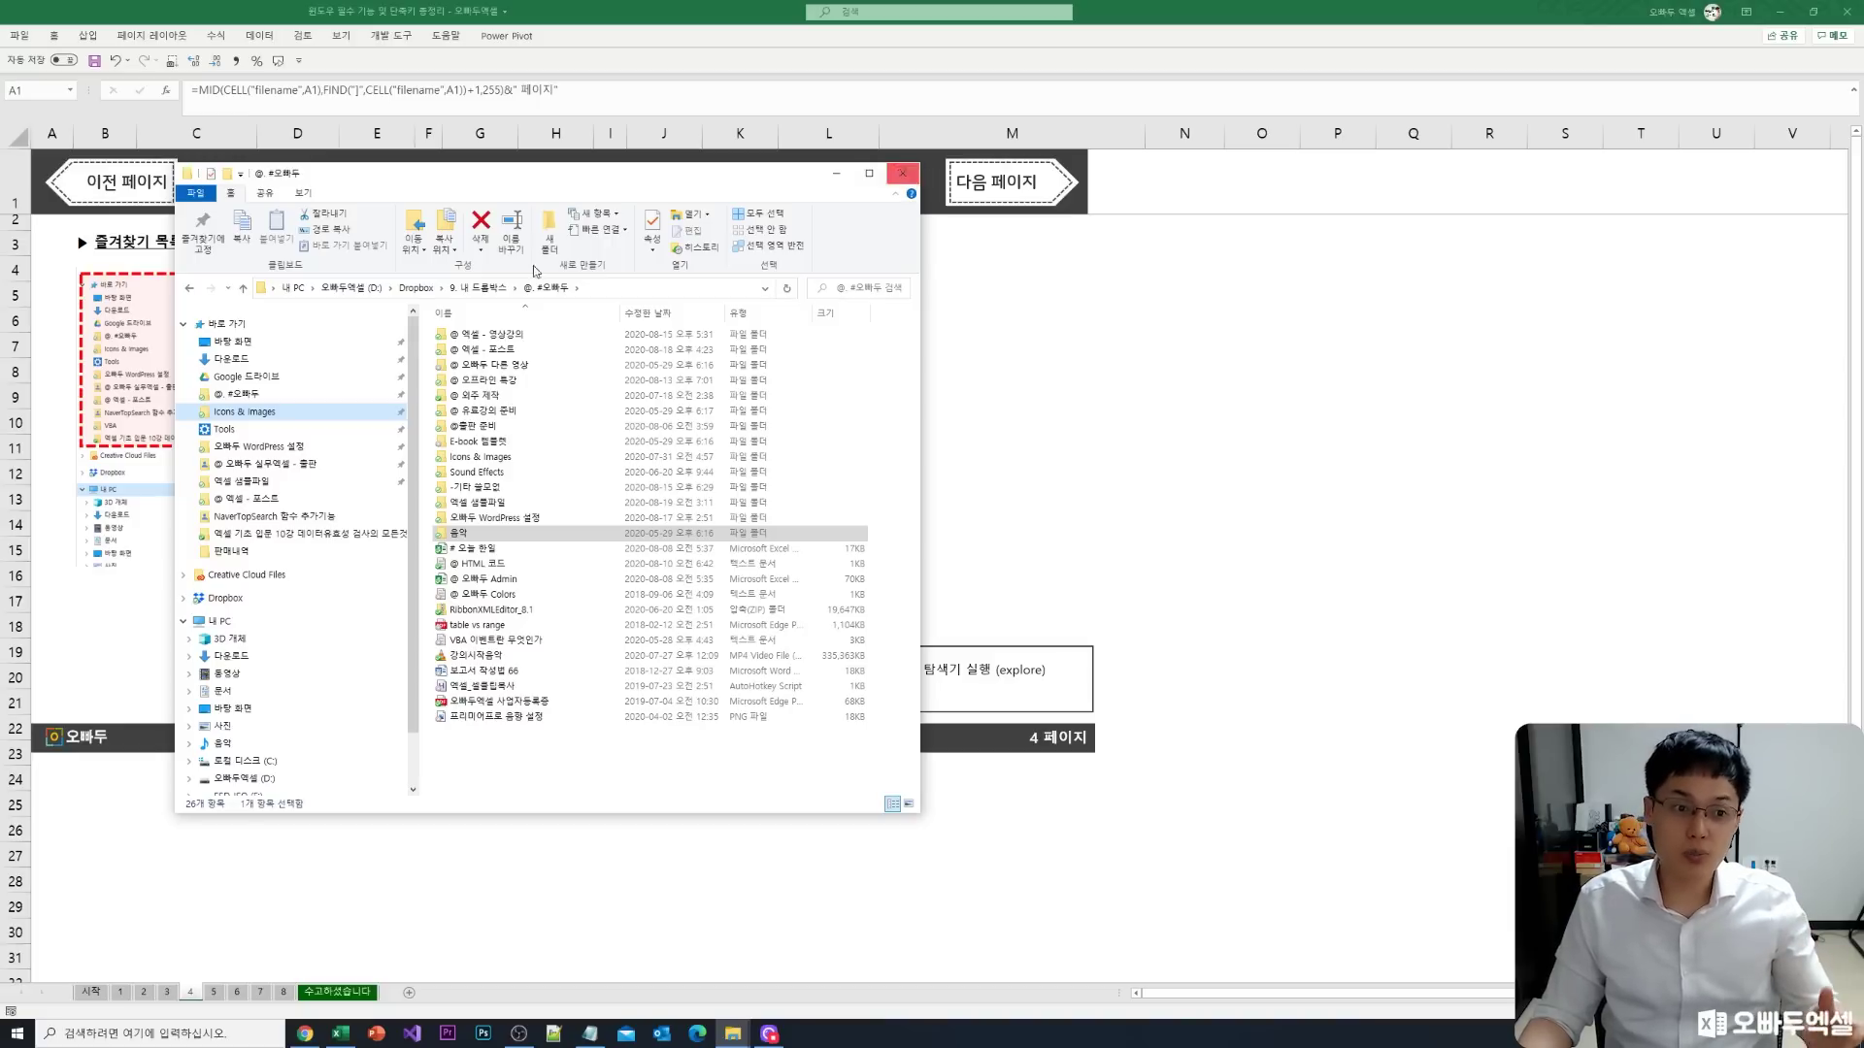
pyautogui.click(903, 172)
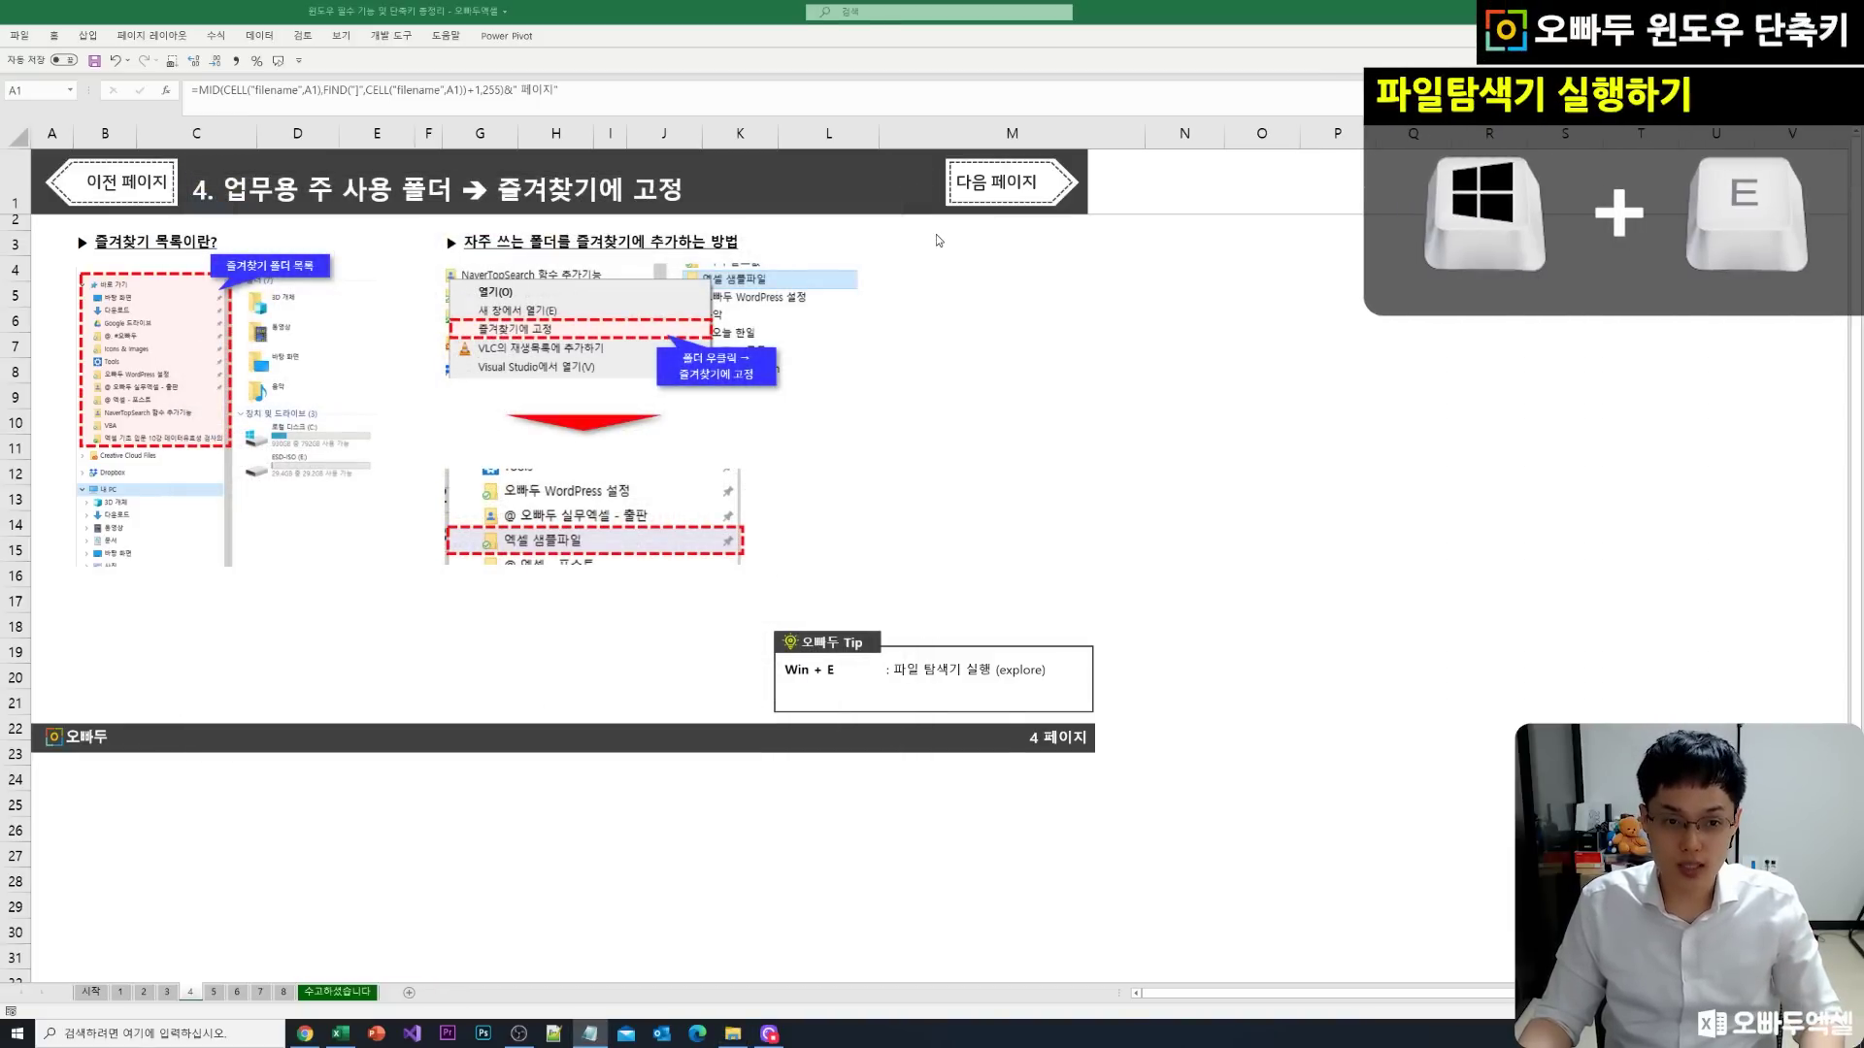
# Reopen File Explorer, browse the Quick access folders 바탕 화면, @. #오빠두 and Tools, and close it
pyautogui.press('super+e')
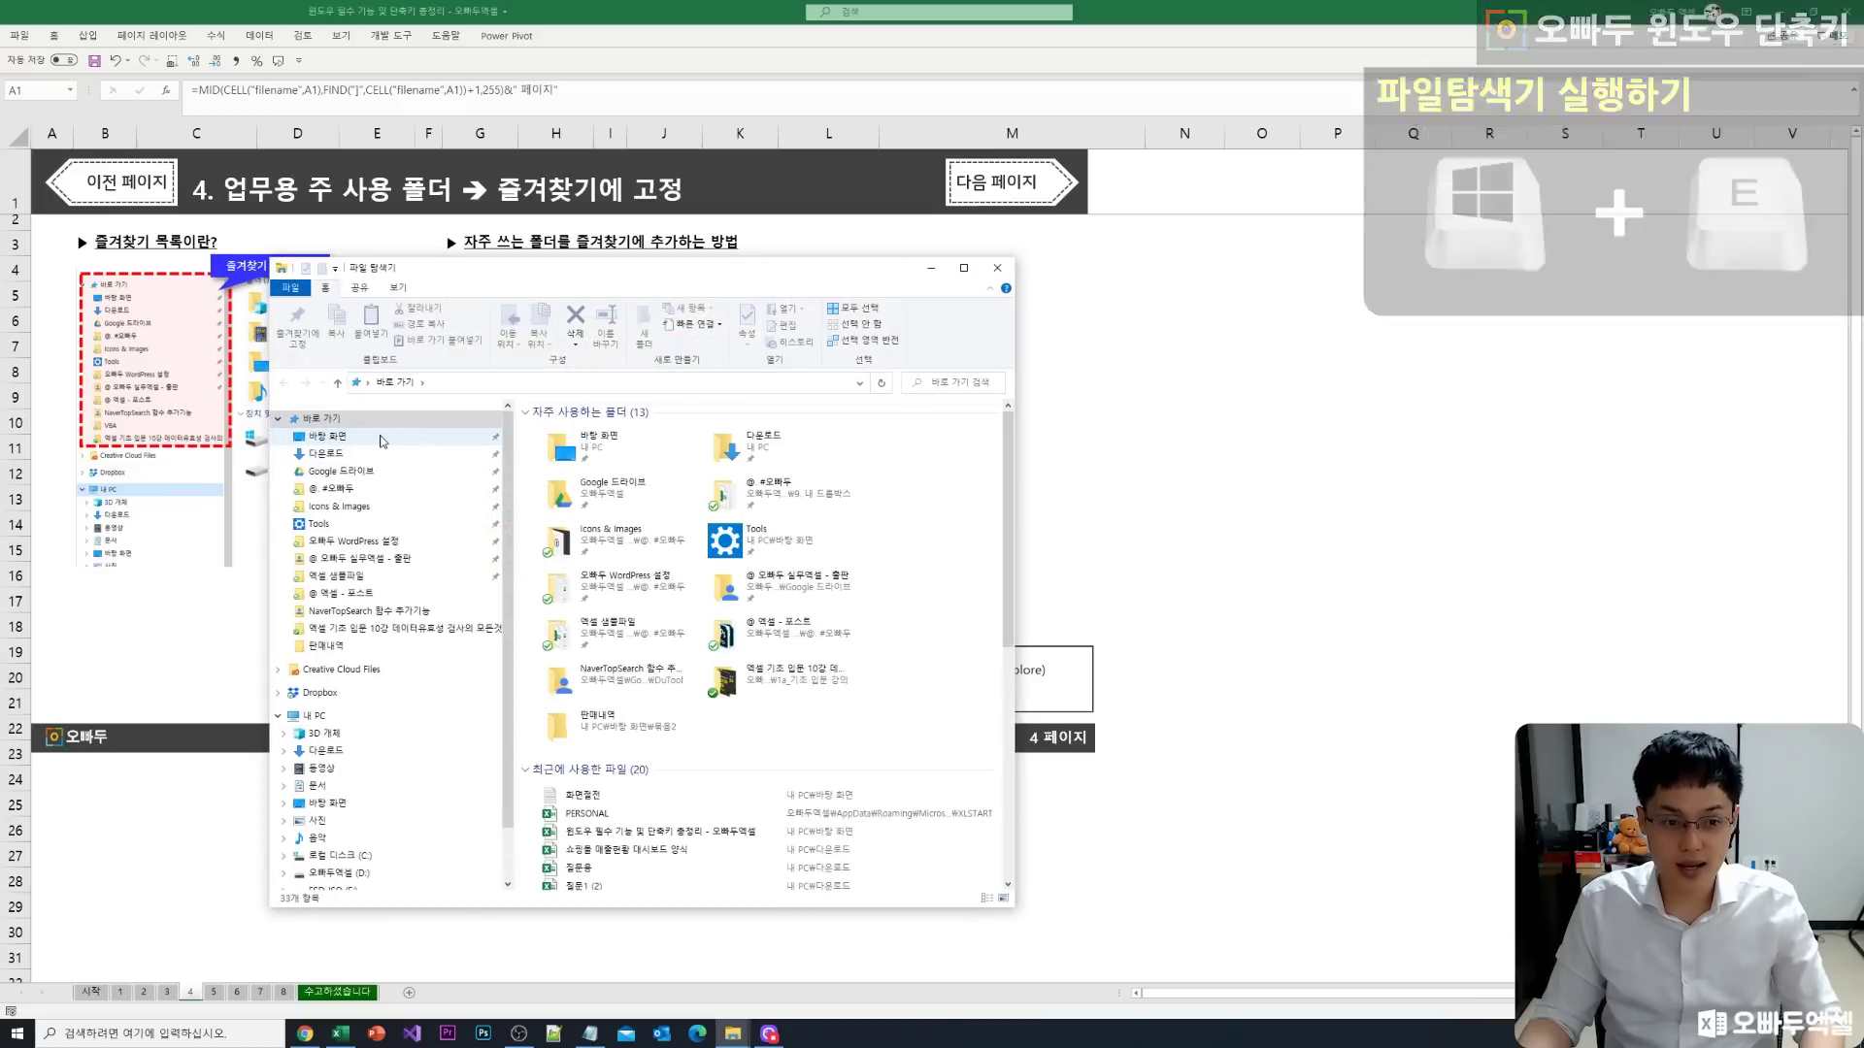
pyautogui.click(335, 436)
pyautogui.click(341, 489)
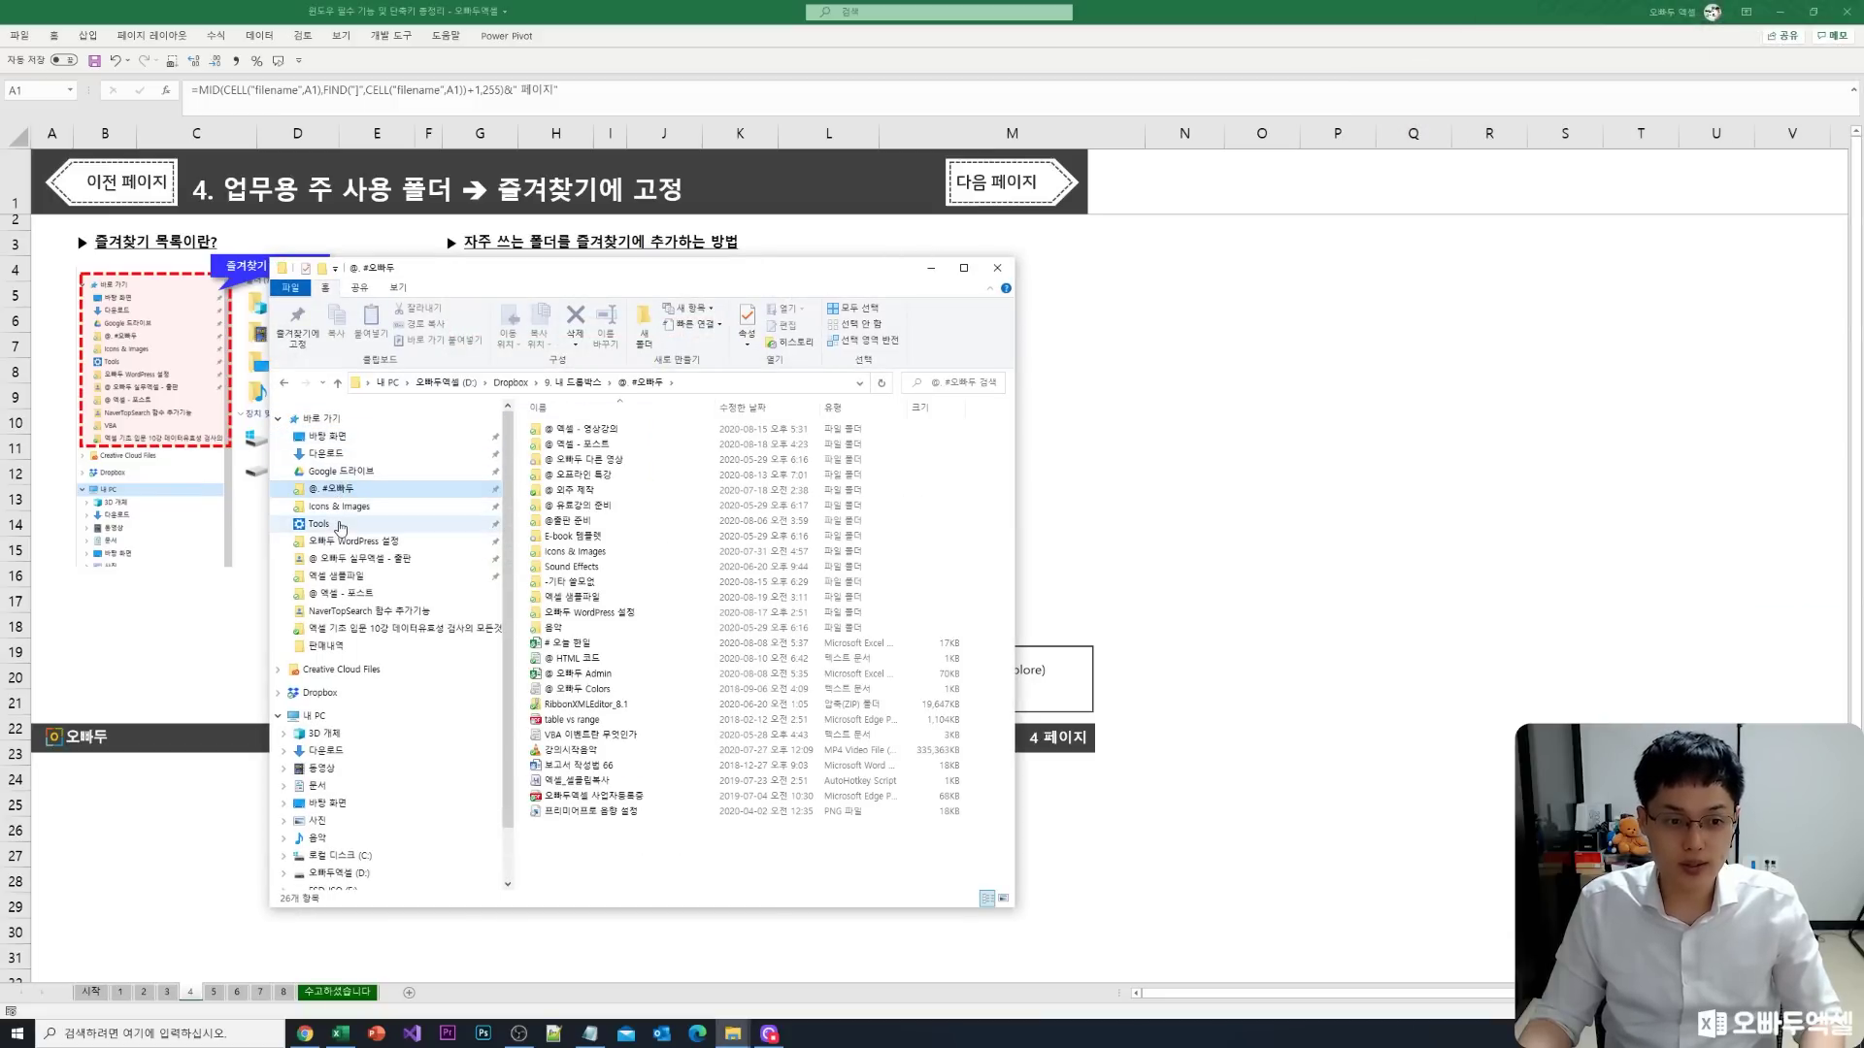
pyautogui.click(319, 524)
pyautogui.click(997, 272)
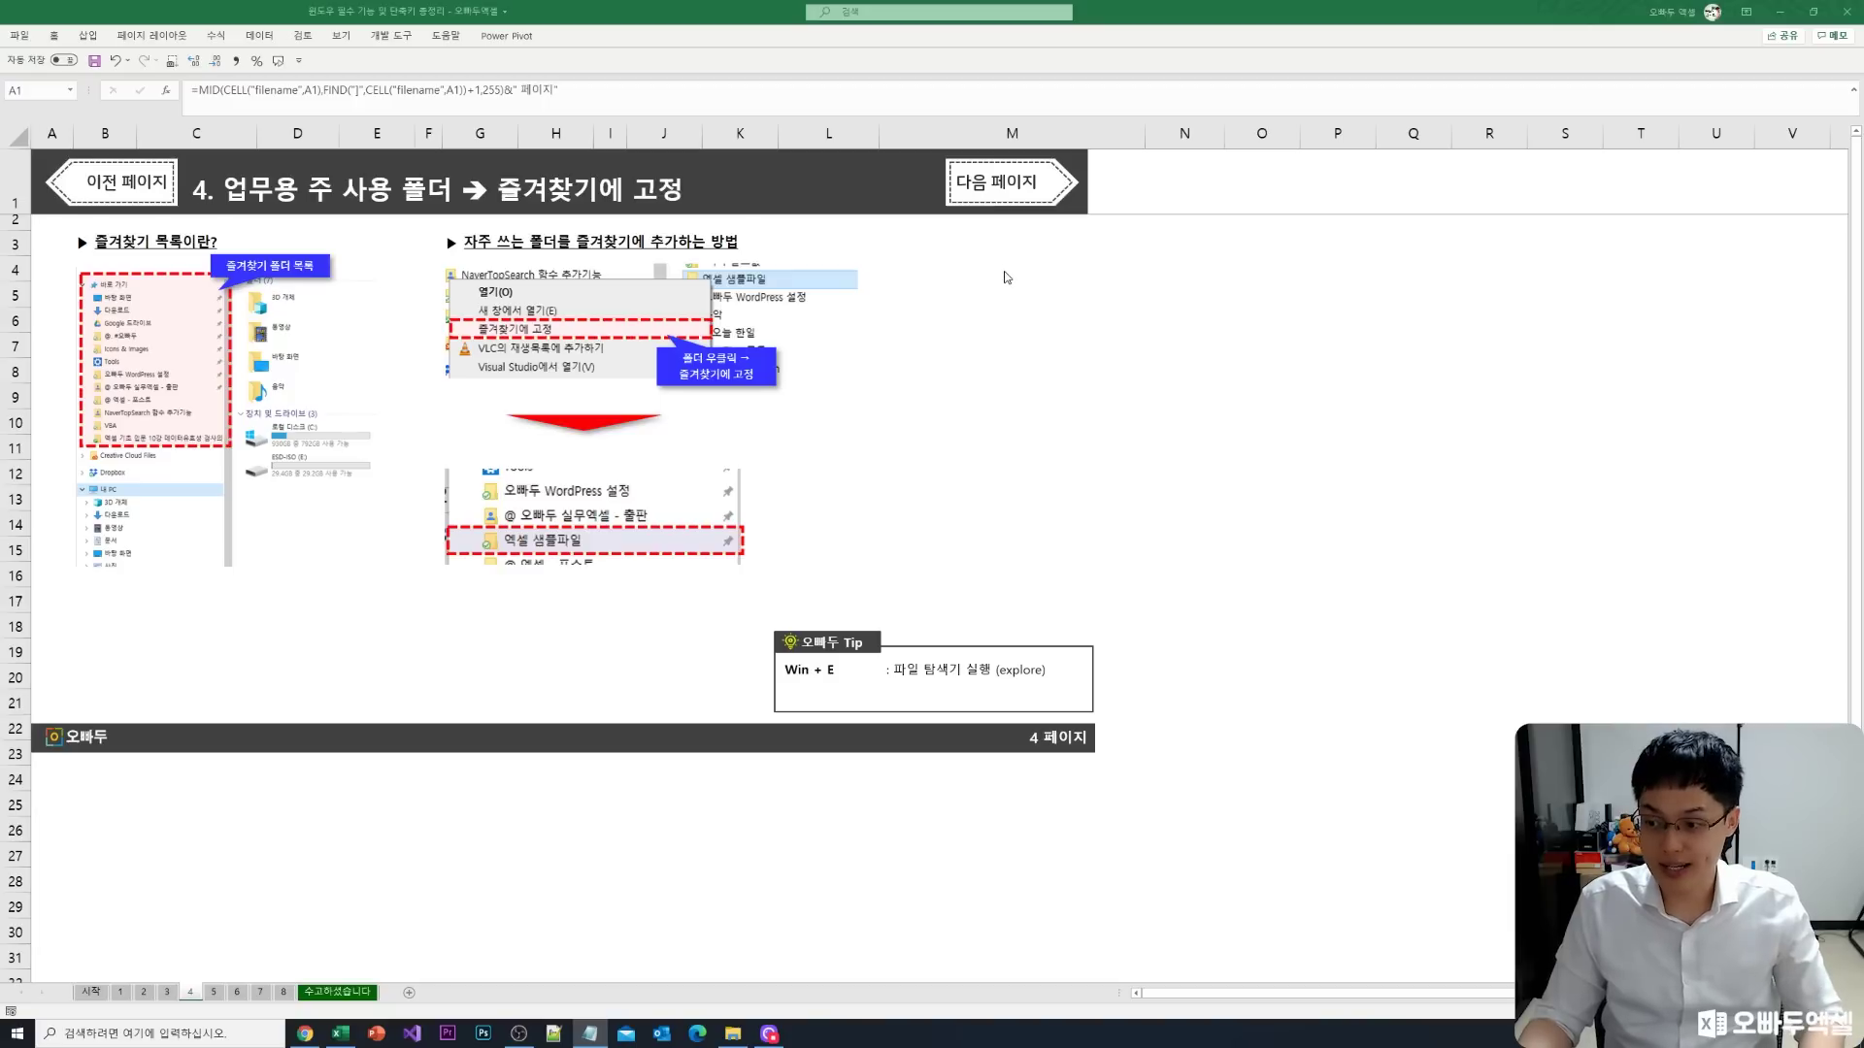
# Advance to guide page 5, open Windows Settings through the Start menu, and close it again
pyautogui.click(1026, 194)
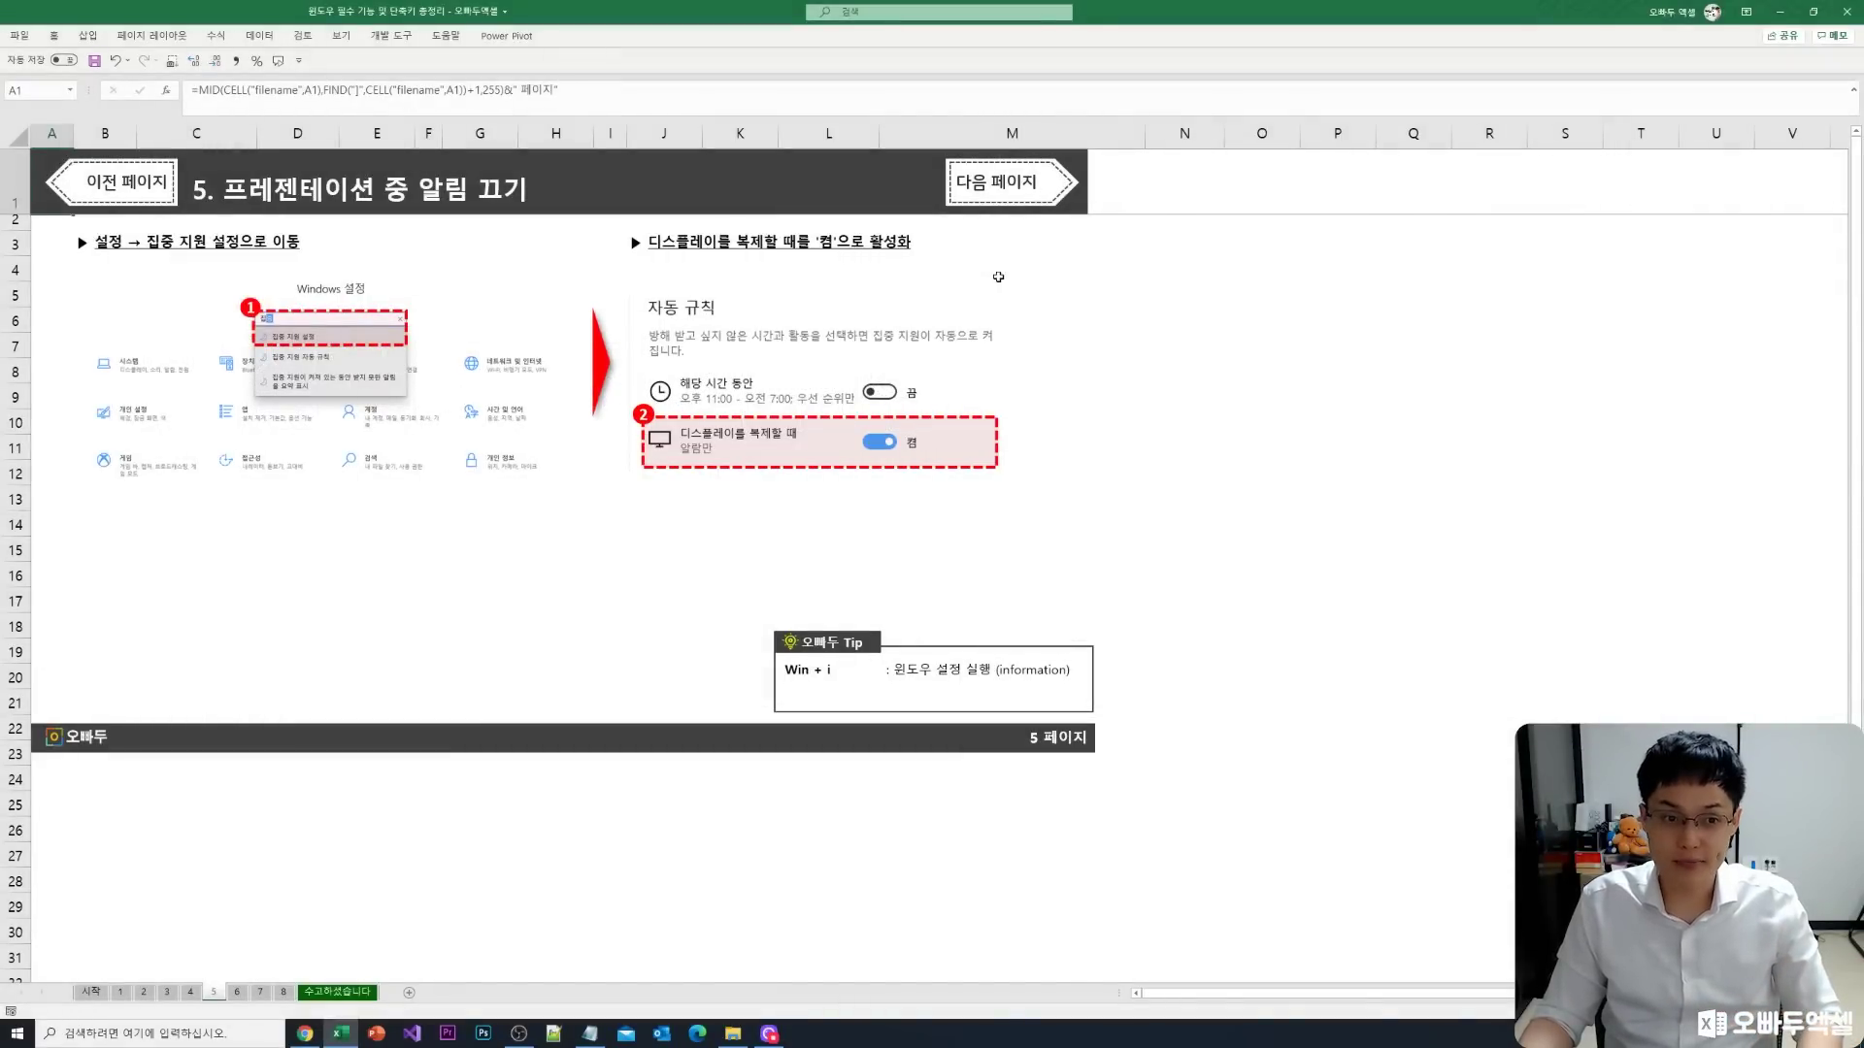
pyautogui.click(16, 1034)
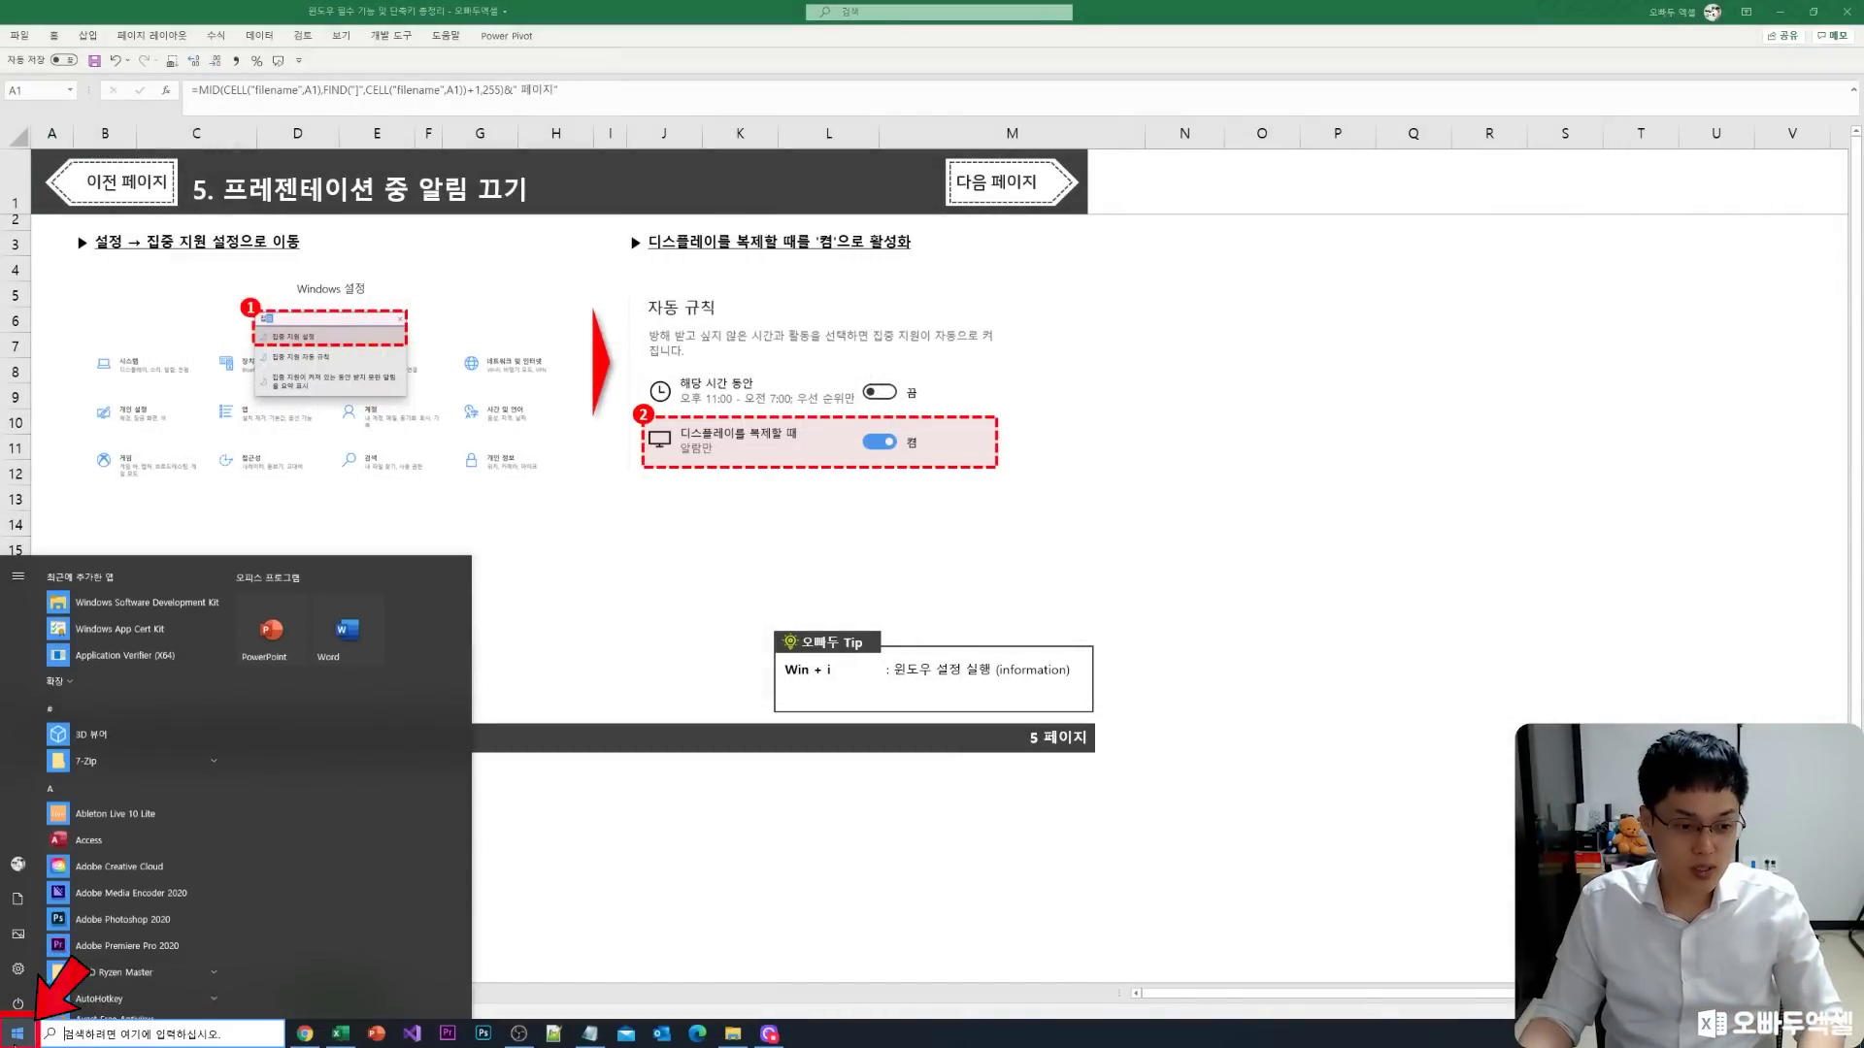
pyautogui.click(22, 968)
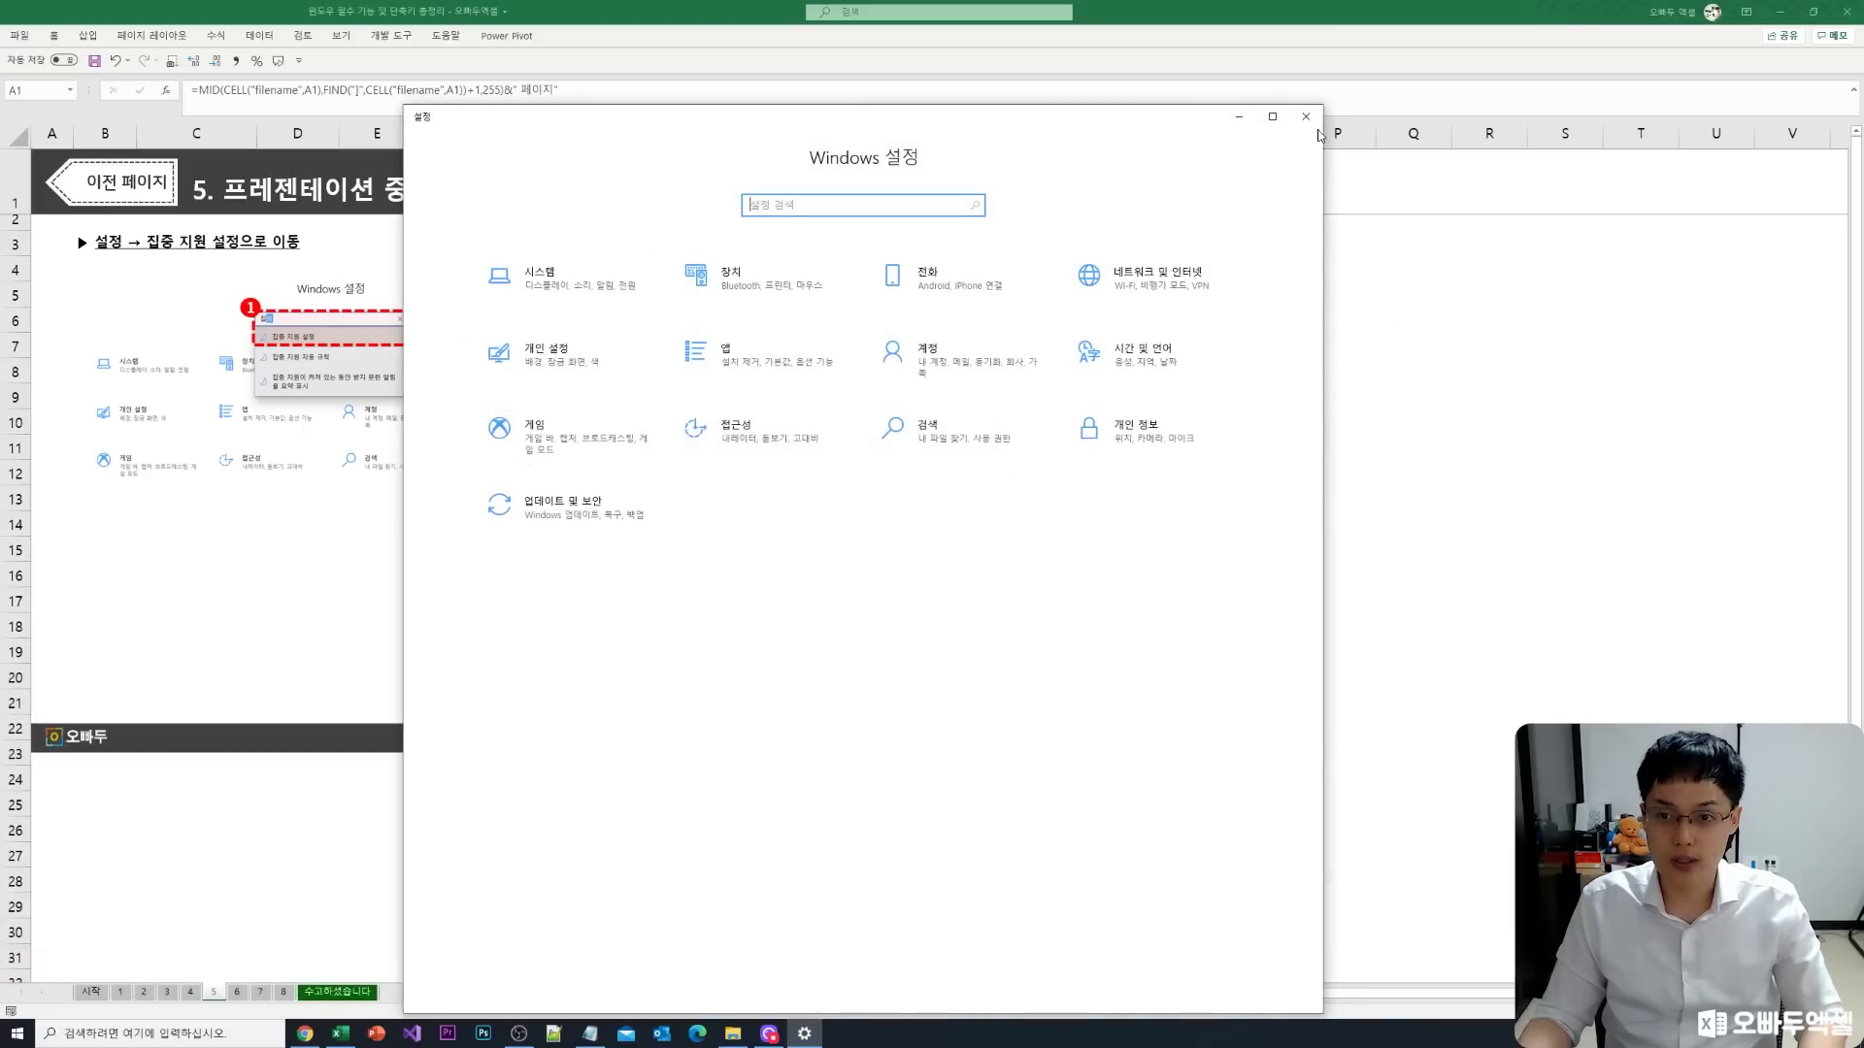
pyautogui.click(1307, 117)
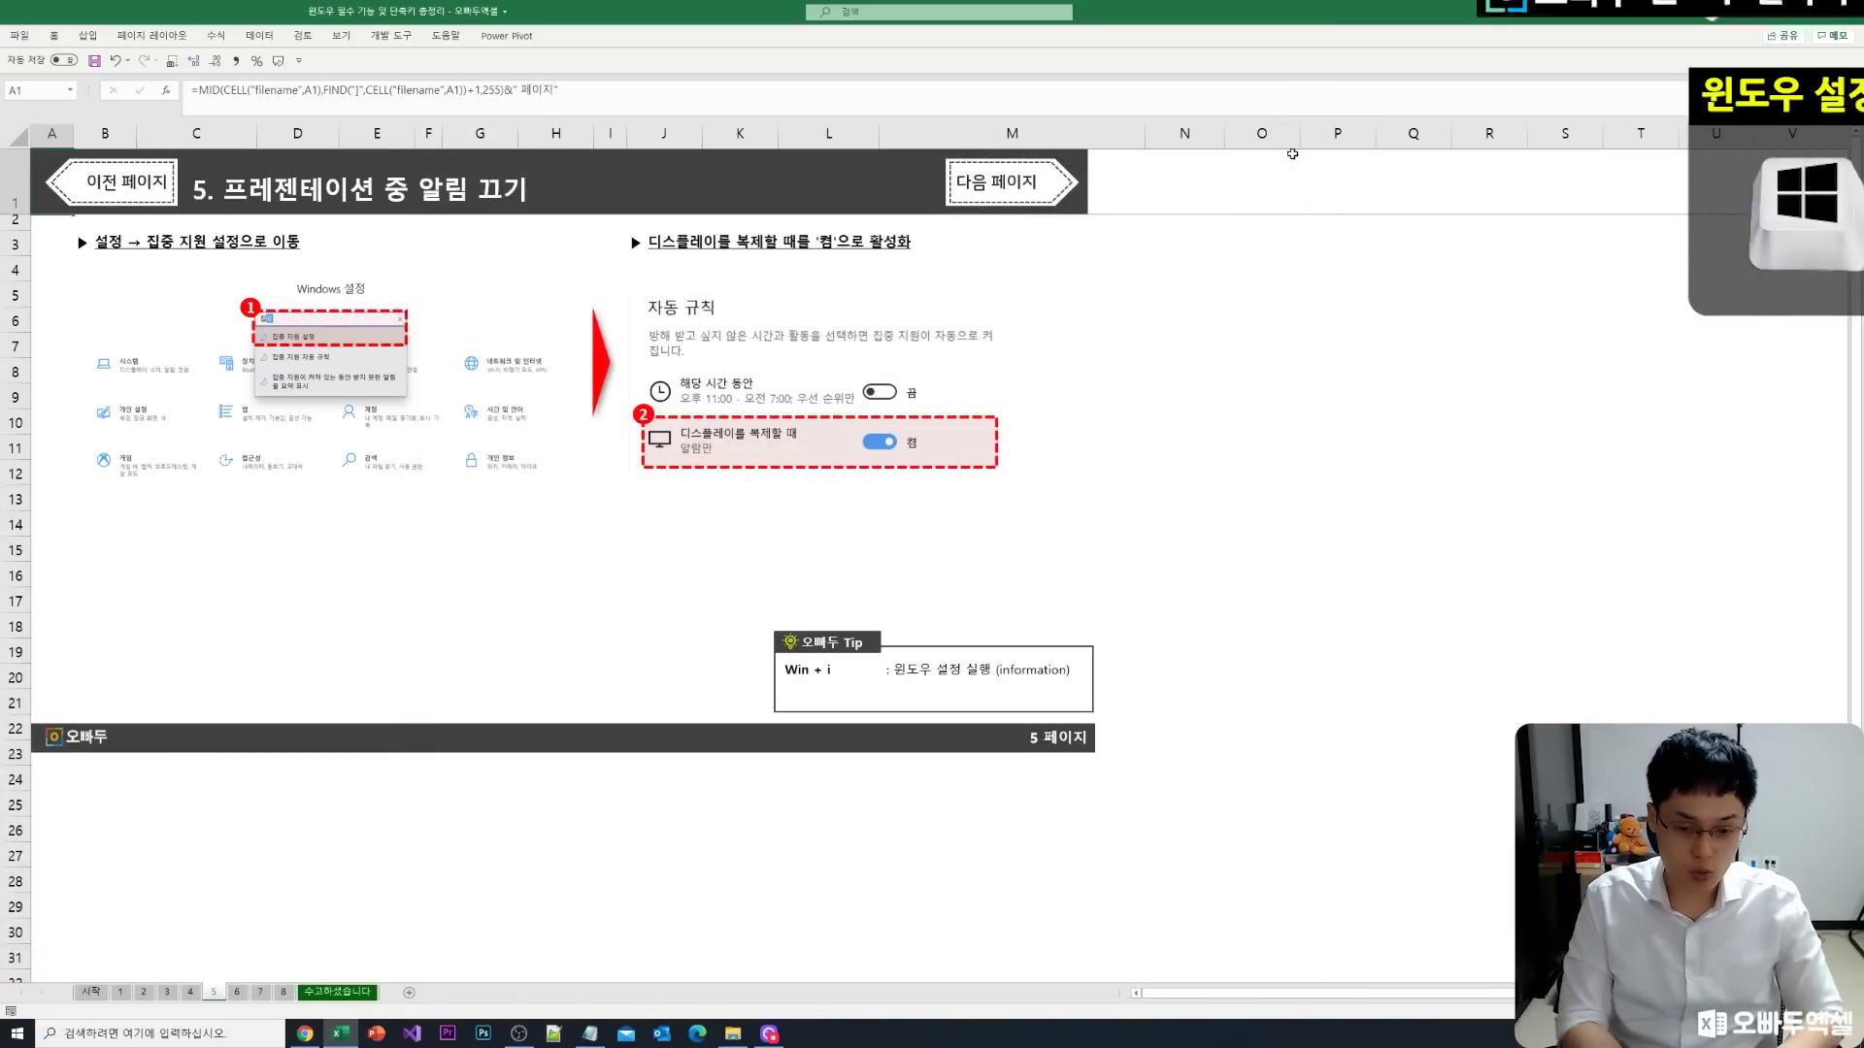
# Search Windows Settings for 집중, view the automatic rules under 집중 지원 설정, and close Settings
pyautogui.press('super+i')
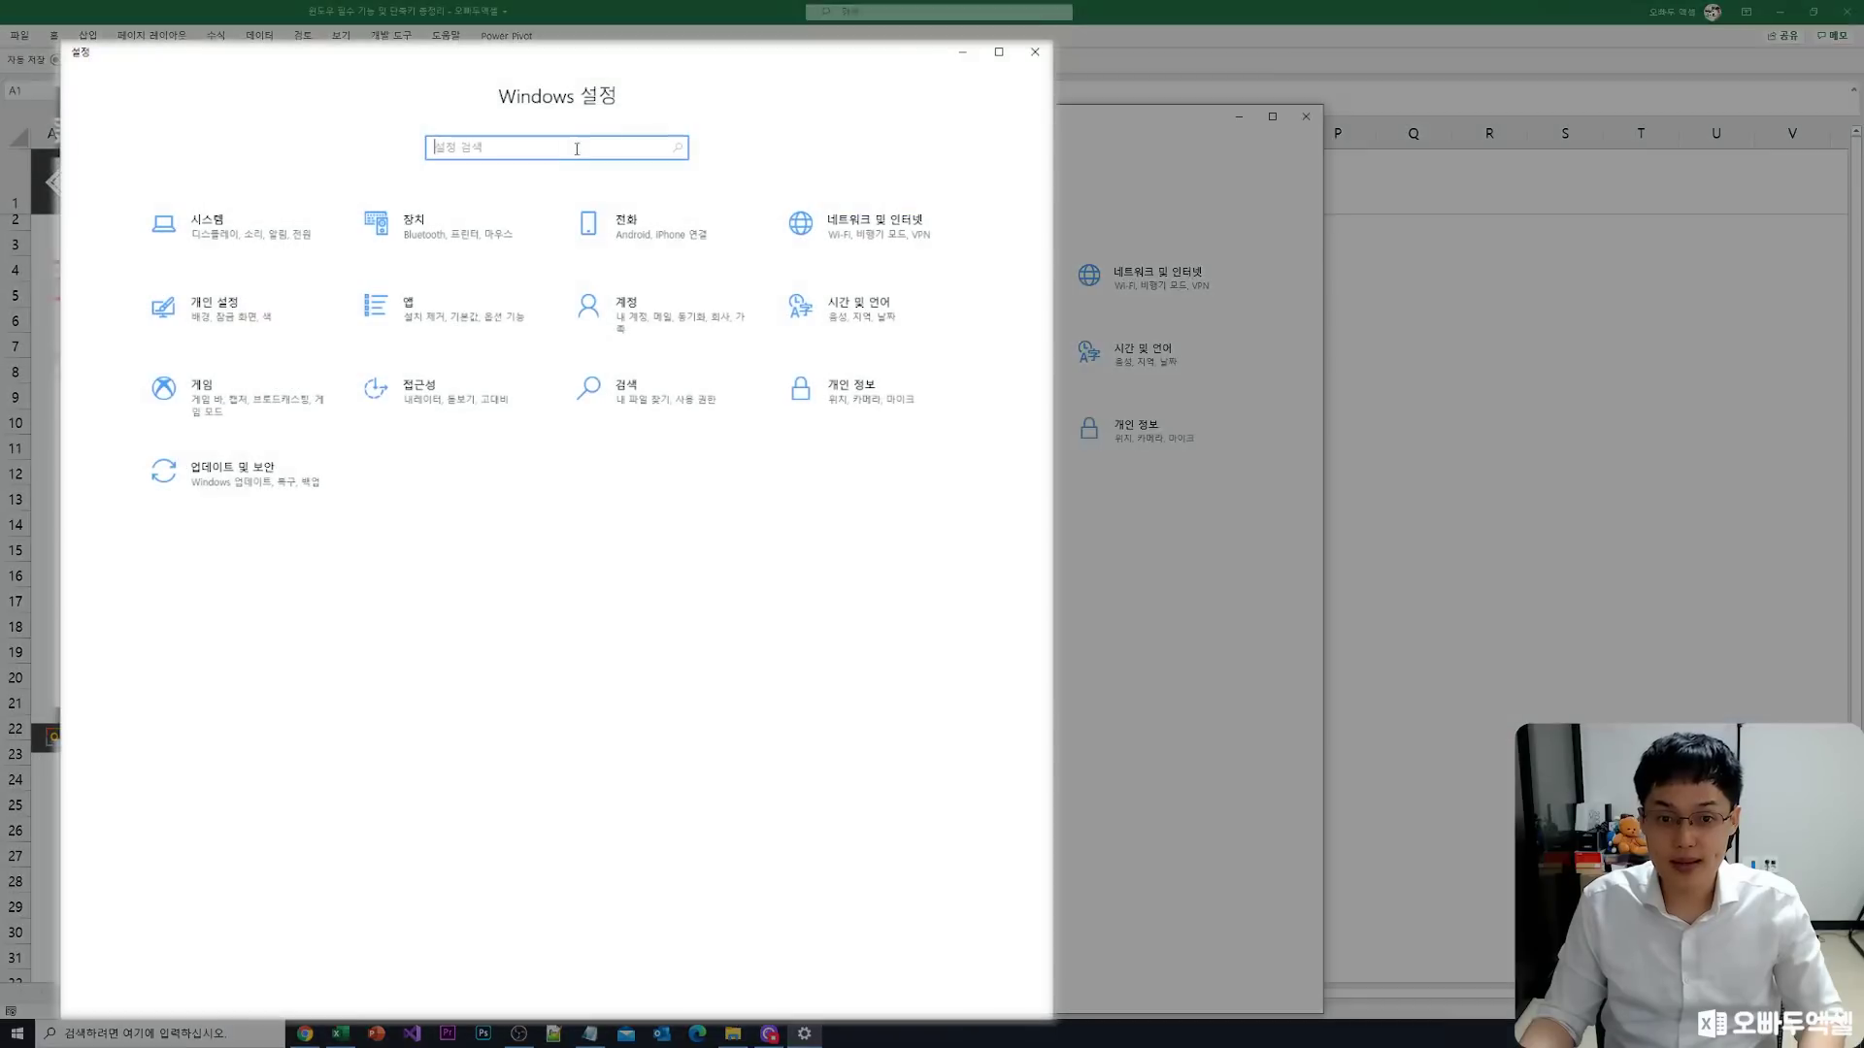
pyautogui.write('ㅈ집중')
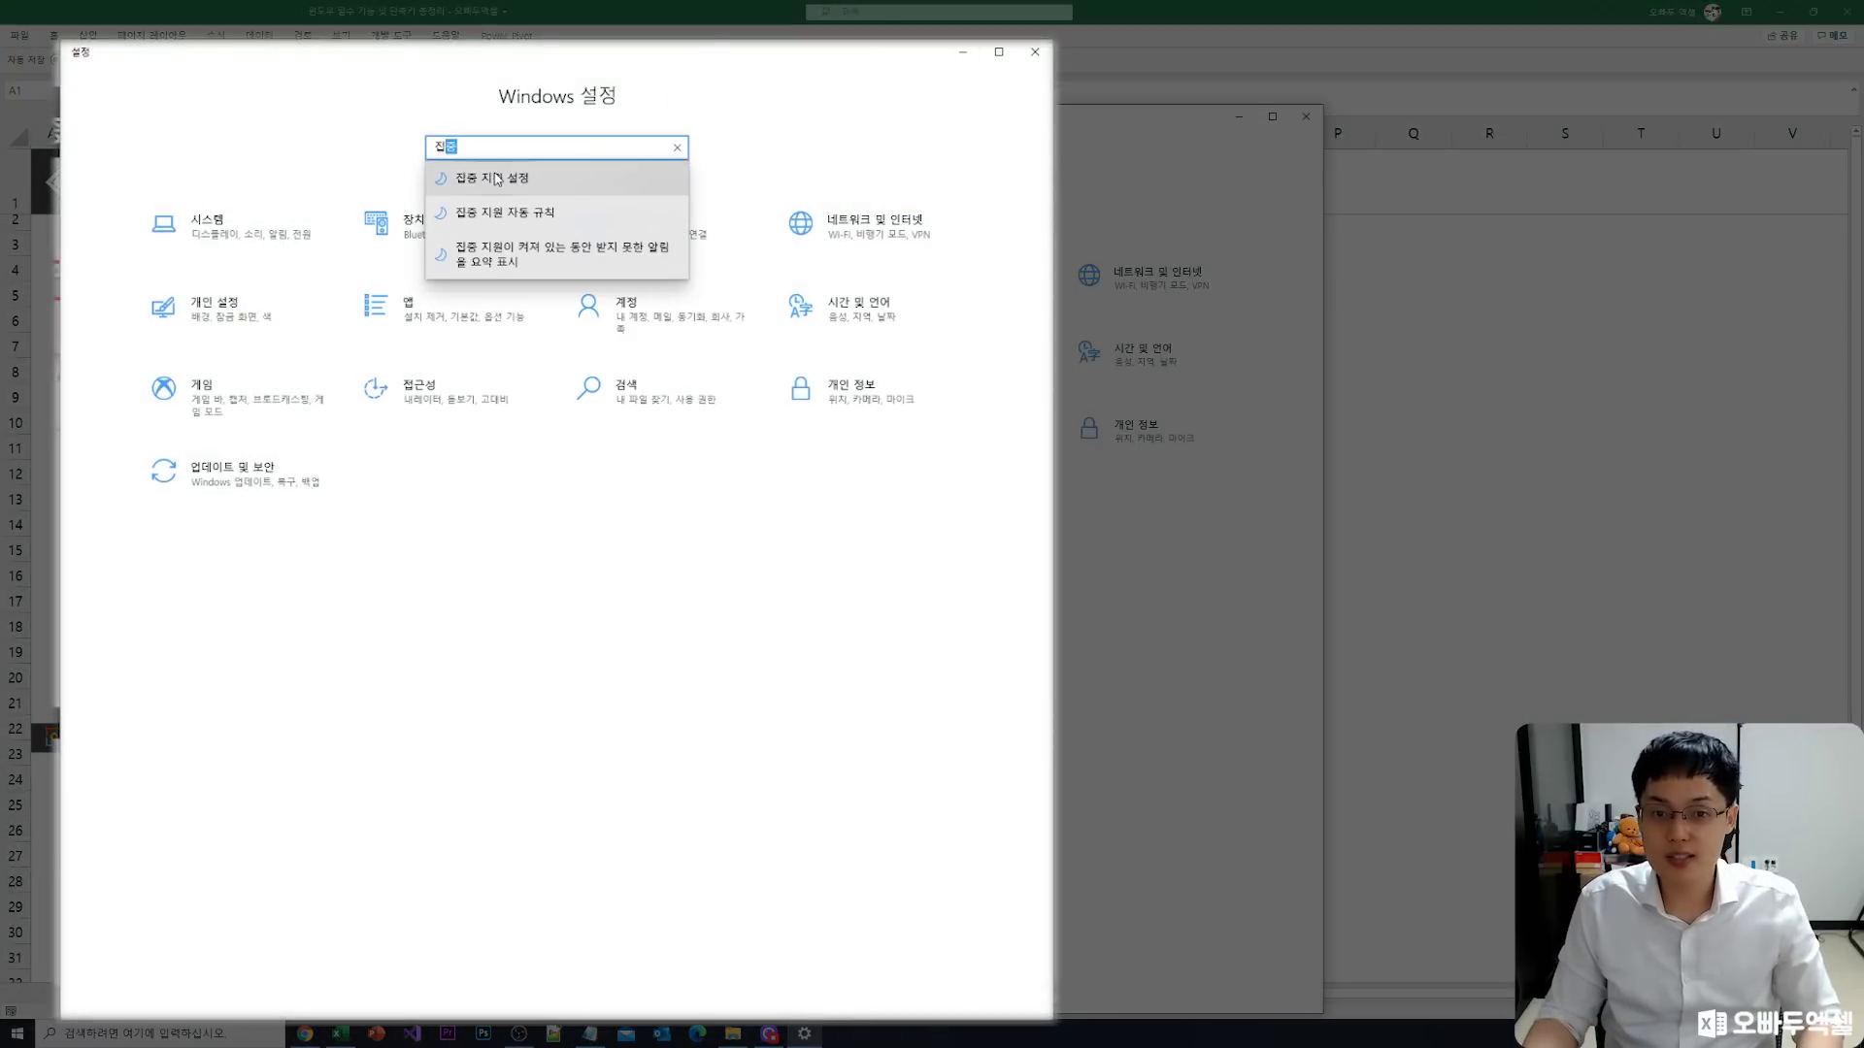
pyautogui.click(497, 181)
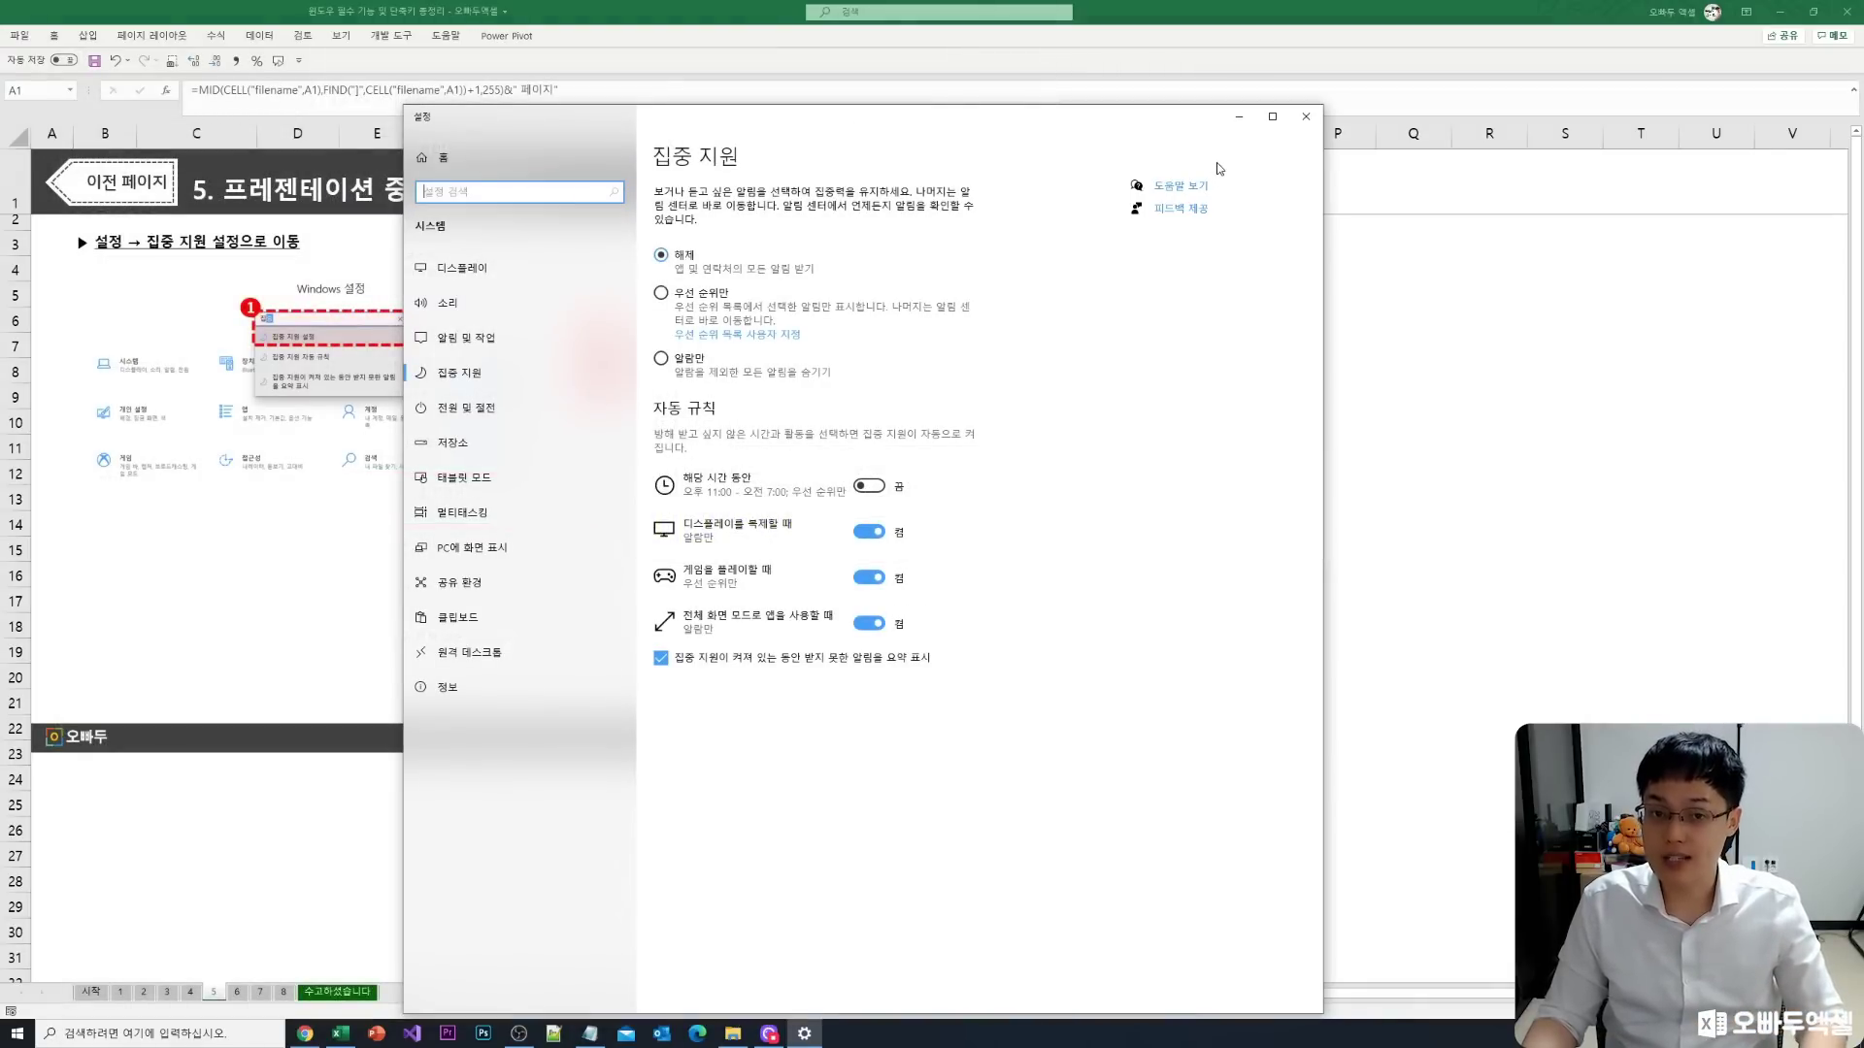
pyautogui.click(1306, 117)
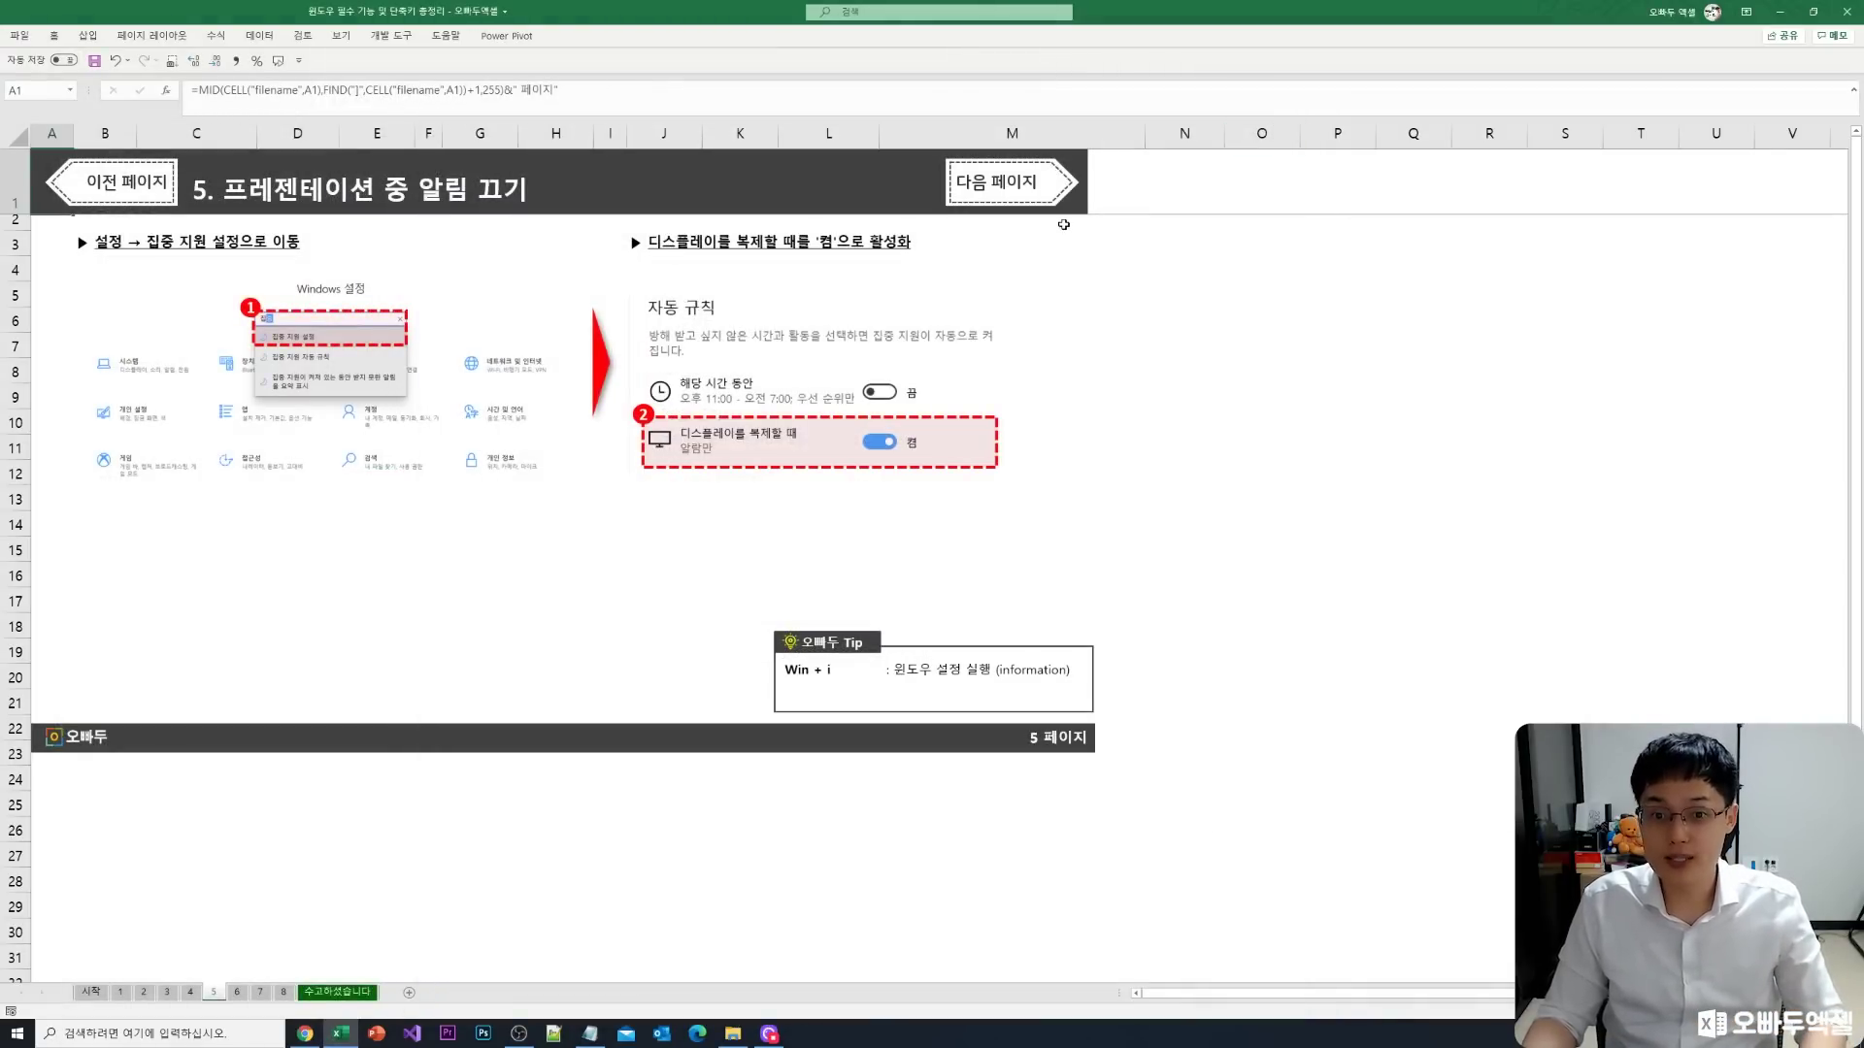
# Advance to guide page 6 on screen locking and lock the Windows screen
pyautogui.click(1044, 200)
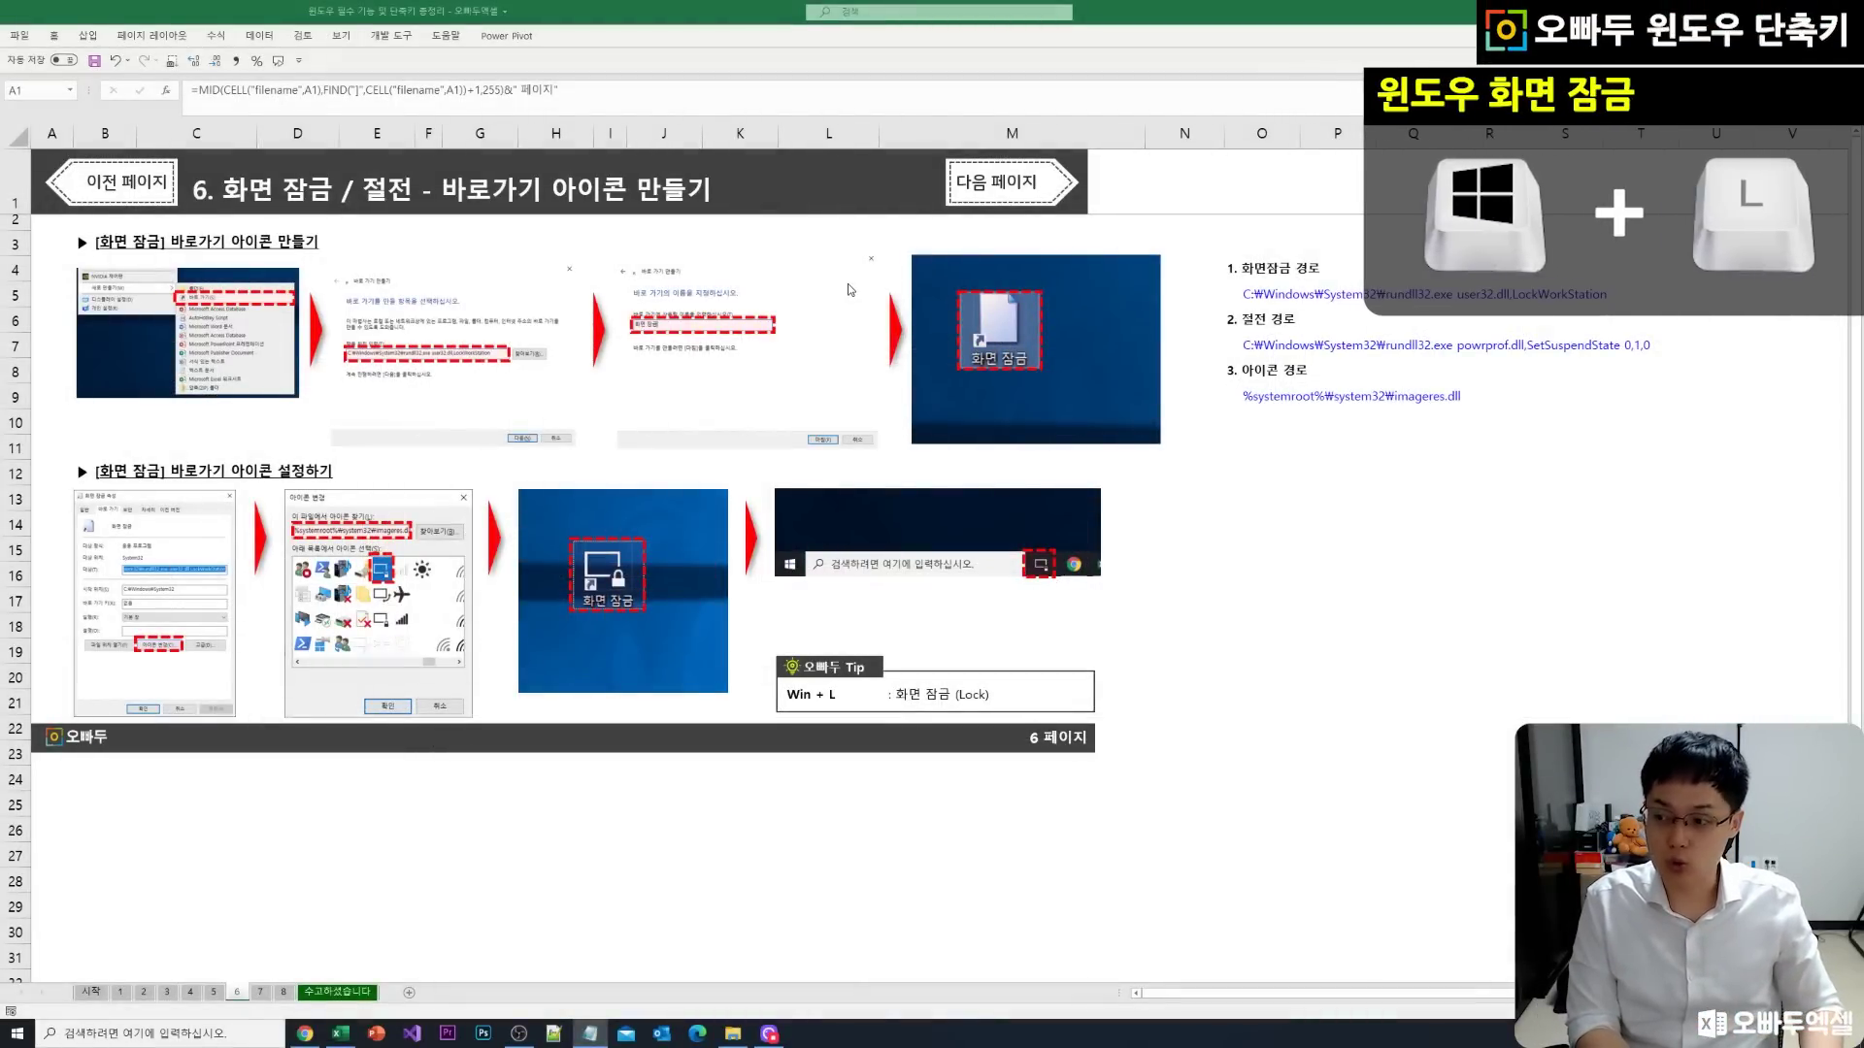
pyautogui.press('super+l')
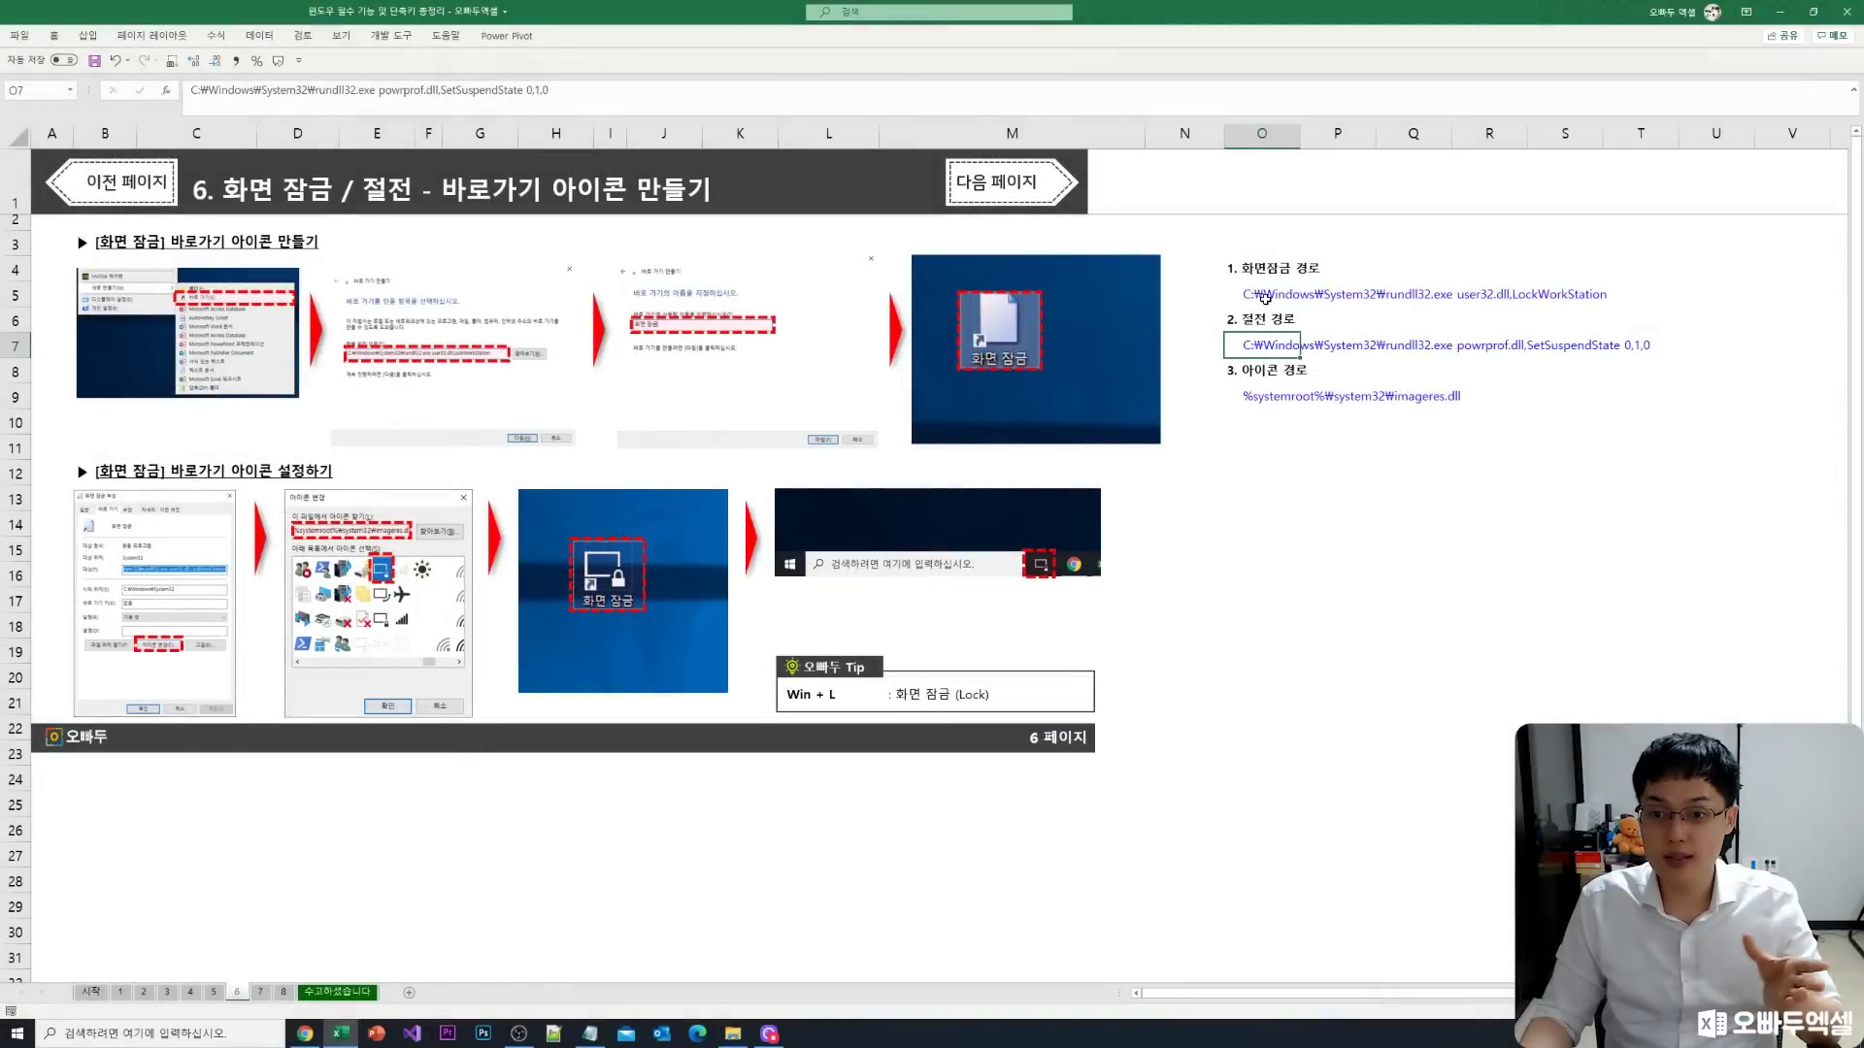
# Copy the 화면잠금 경로 command text from cell O5, leaving the cell's content unedited
pyautogui.click(1266, 301)
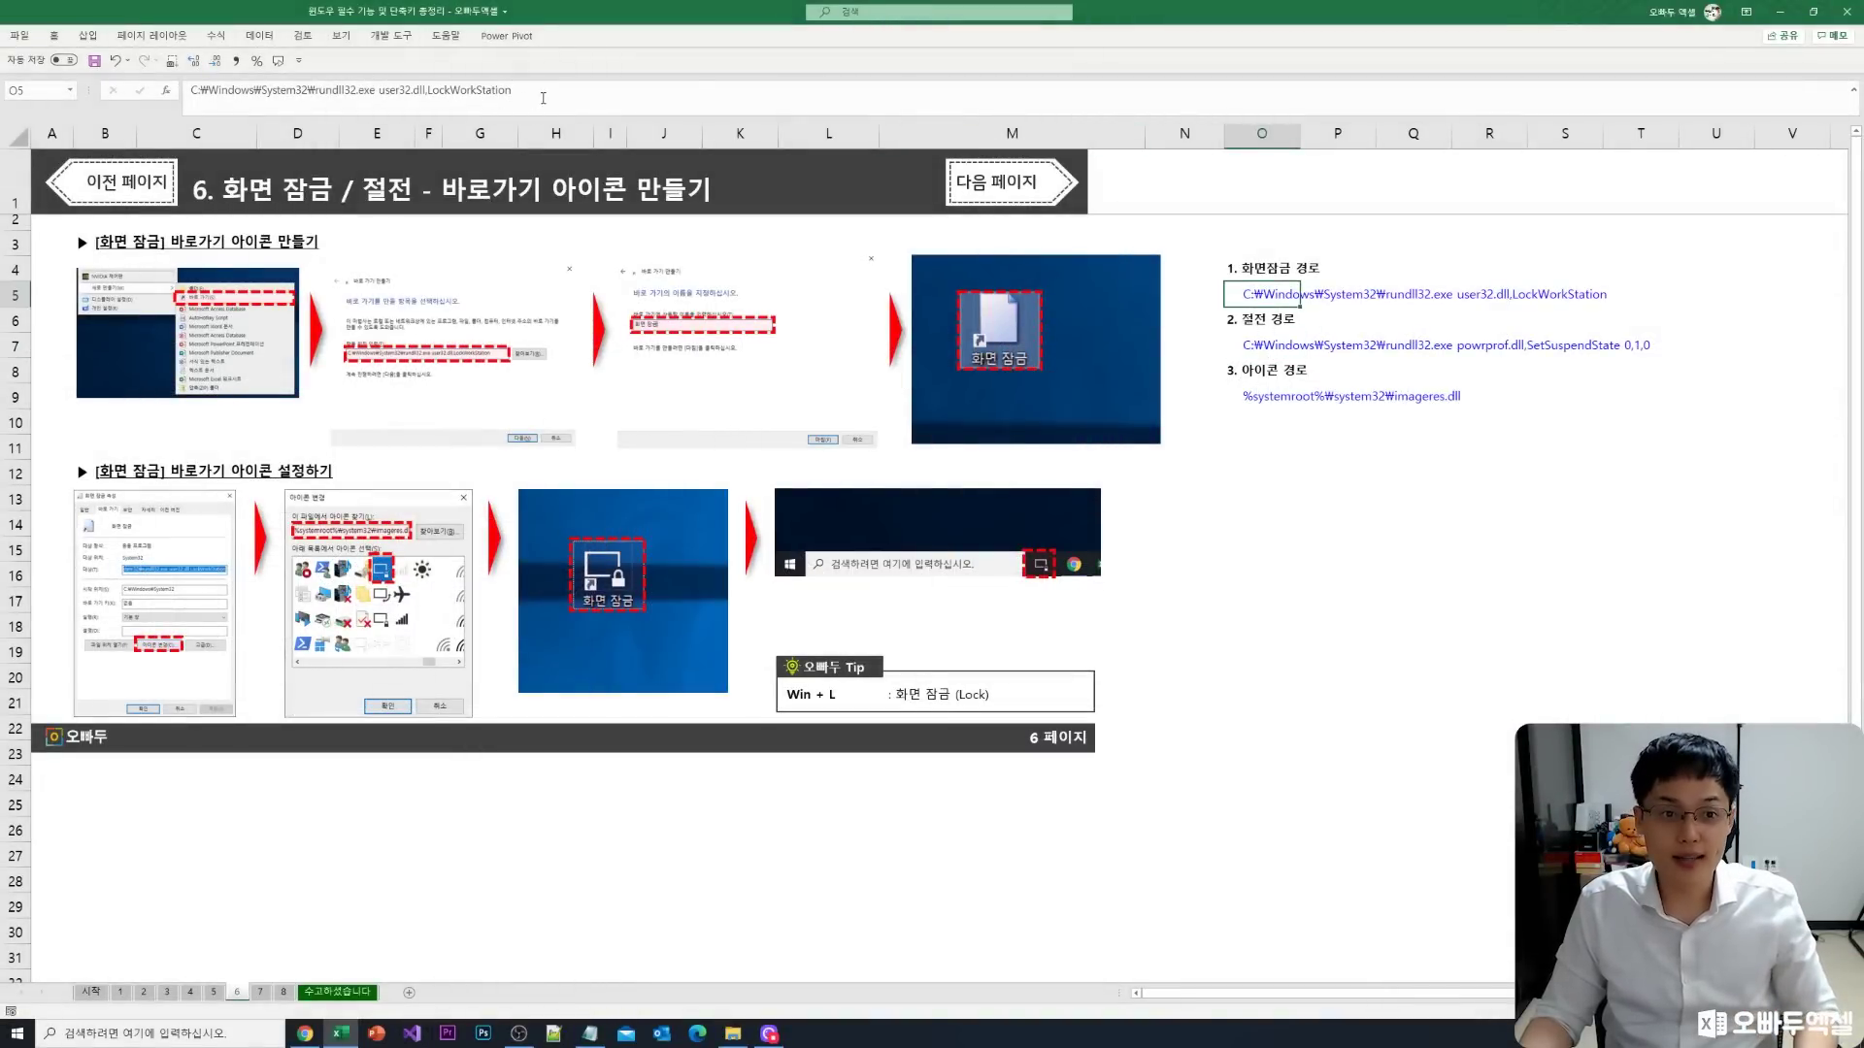
pyautogui.moveTo(554, 97); pyautogui.dragTo(116, 65)
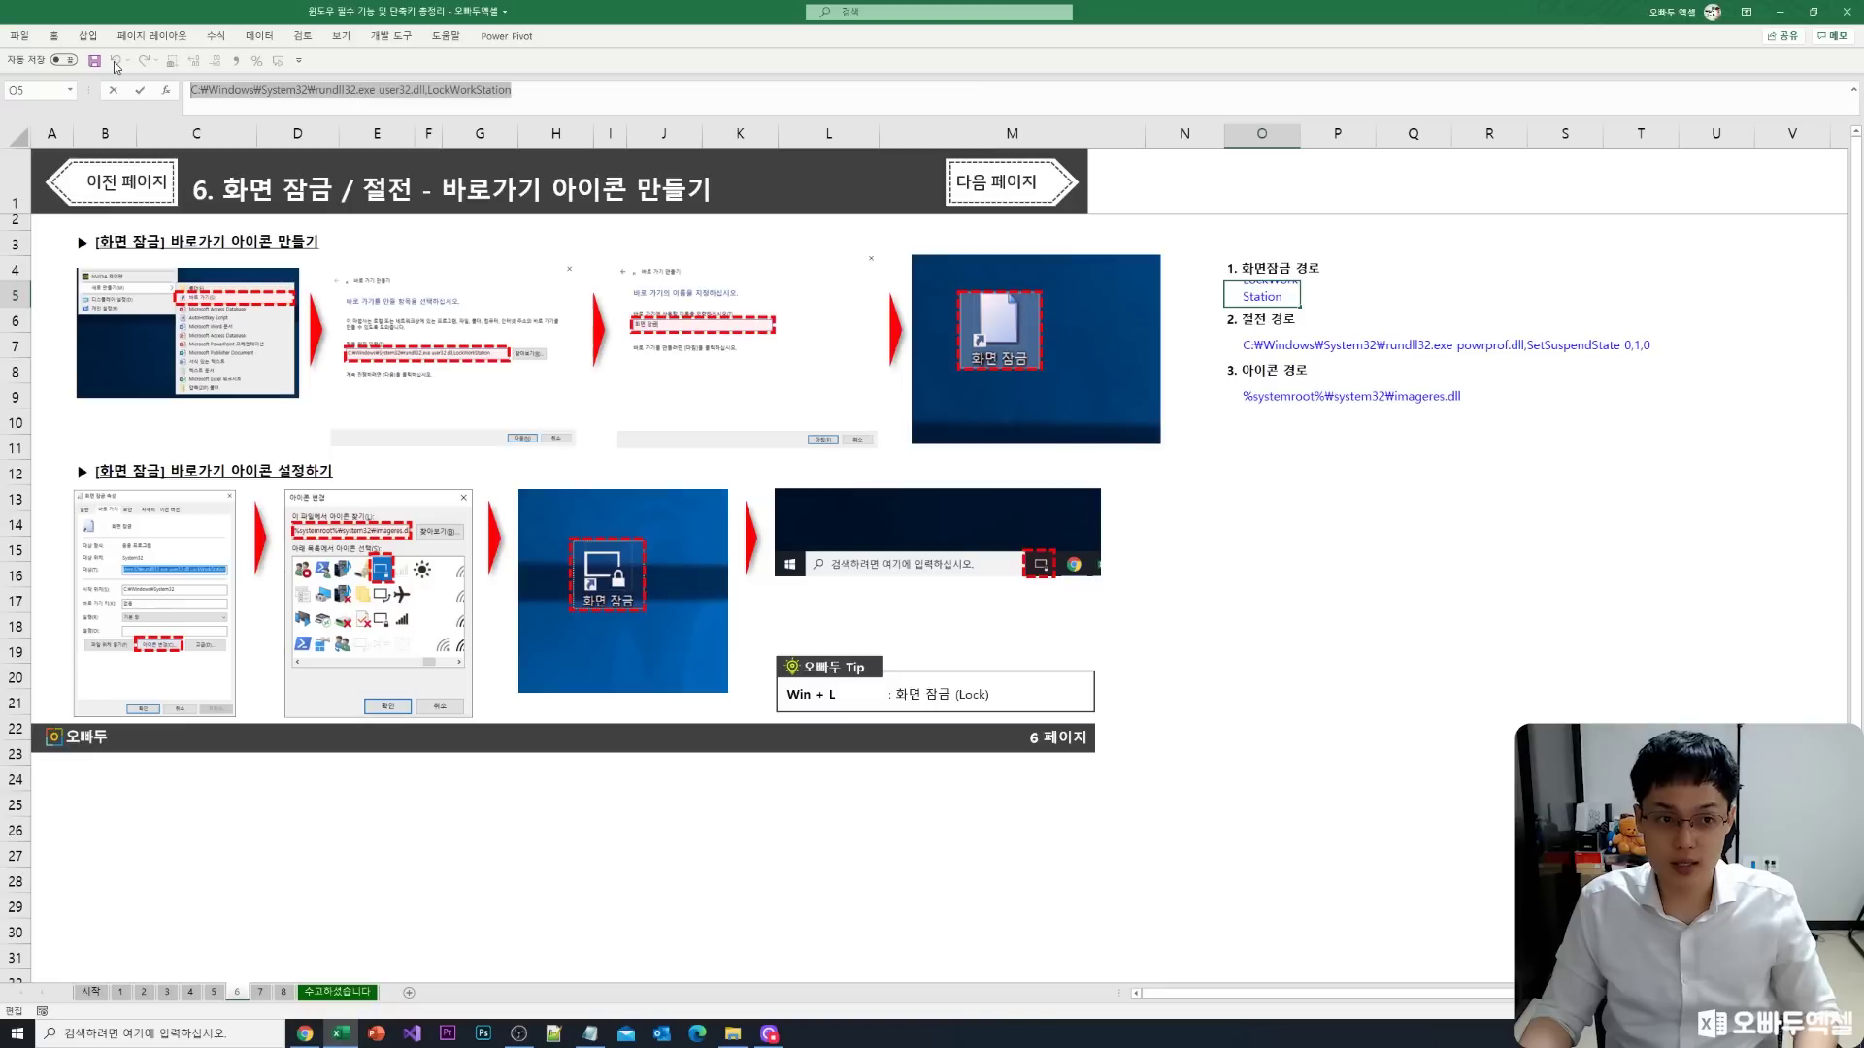
pyautogui.hotkey('ctrl', 'c')
pyautogui.press('Escape')
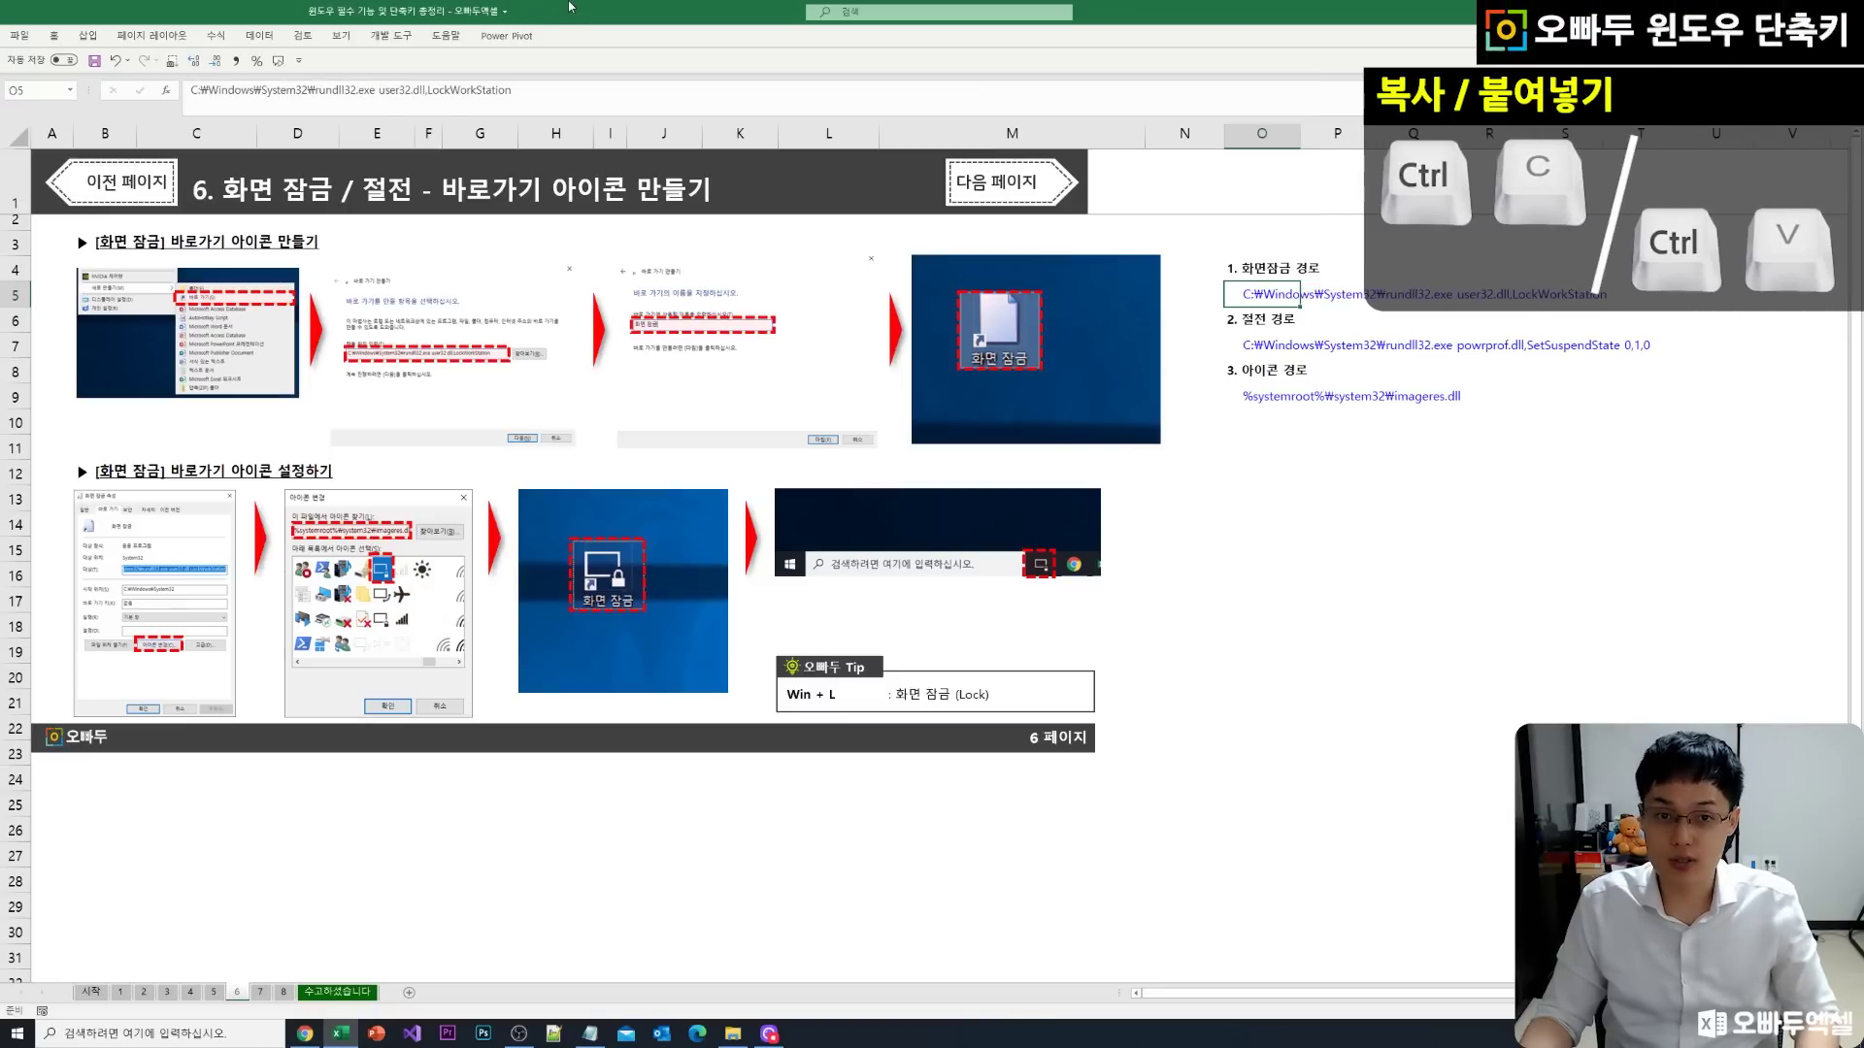
# Start a new desktop shortcut with the copied command C:\Windows\System32\rundll32.exe user32.dll,LockWorkStation as its item location
pyautogui.moveTo(573, 6); pyautogui.dragTo(603, 306)
pyautogui.rightClick(607, 134)
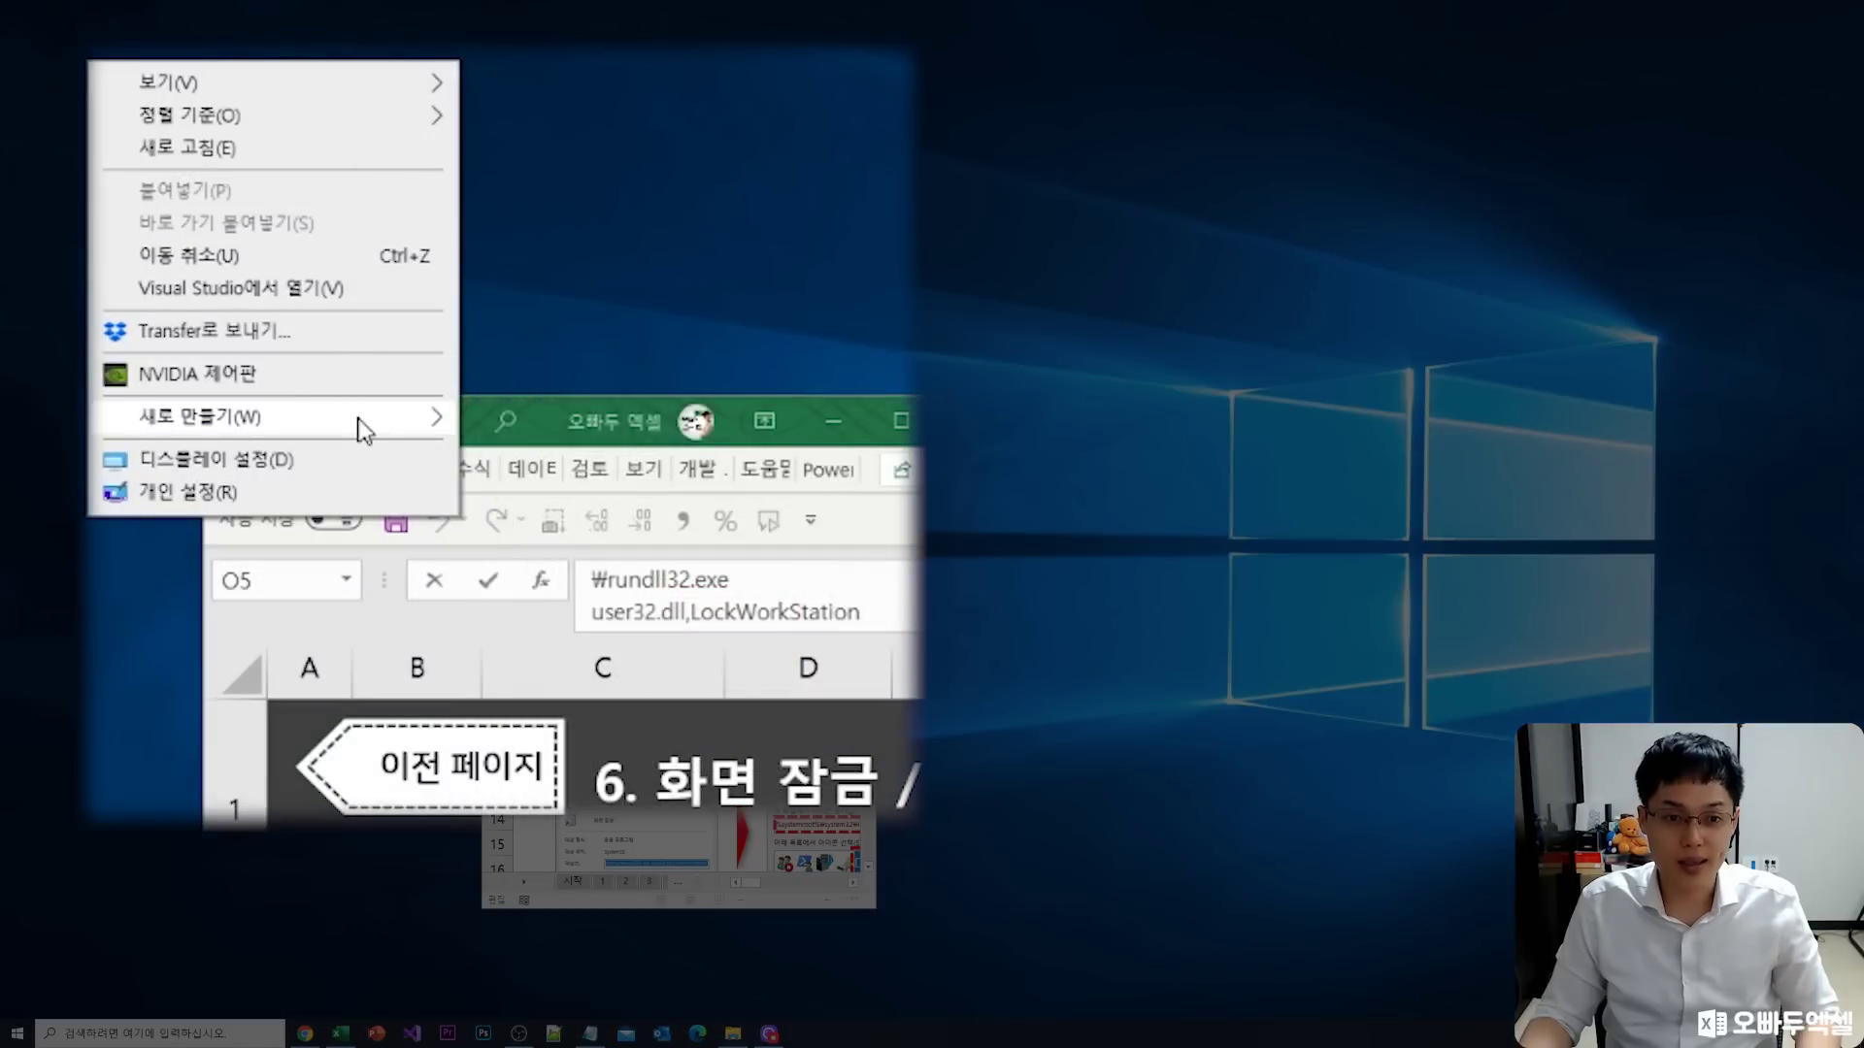
pyautogui.moveTo(366, 416)
pyautogui.click(540, 455)
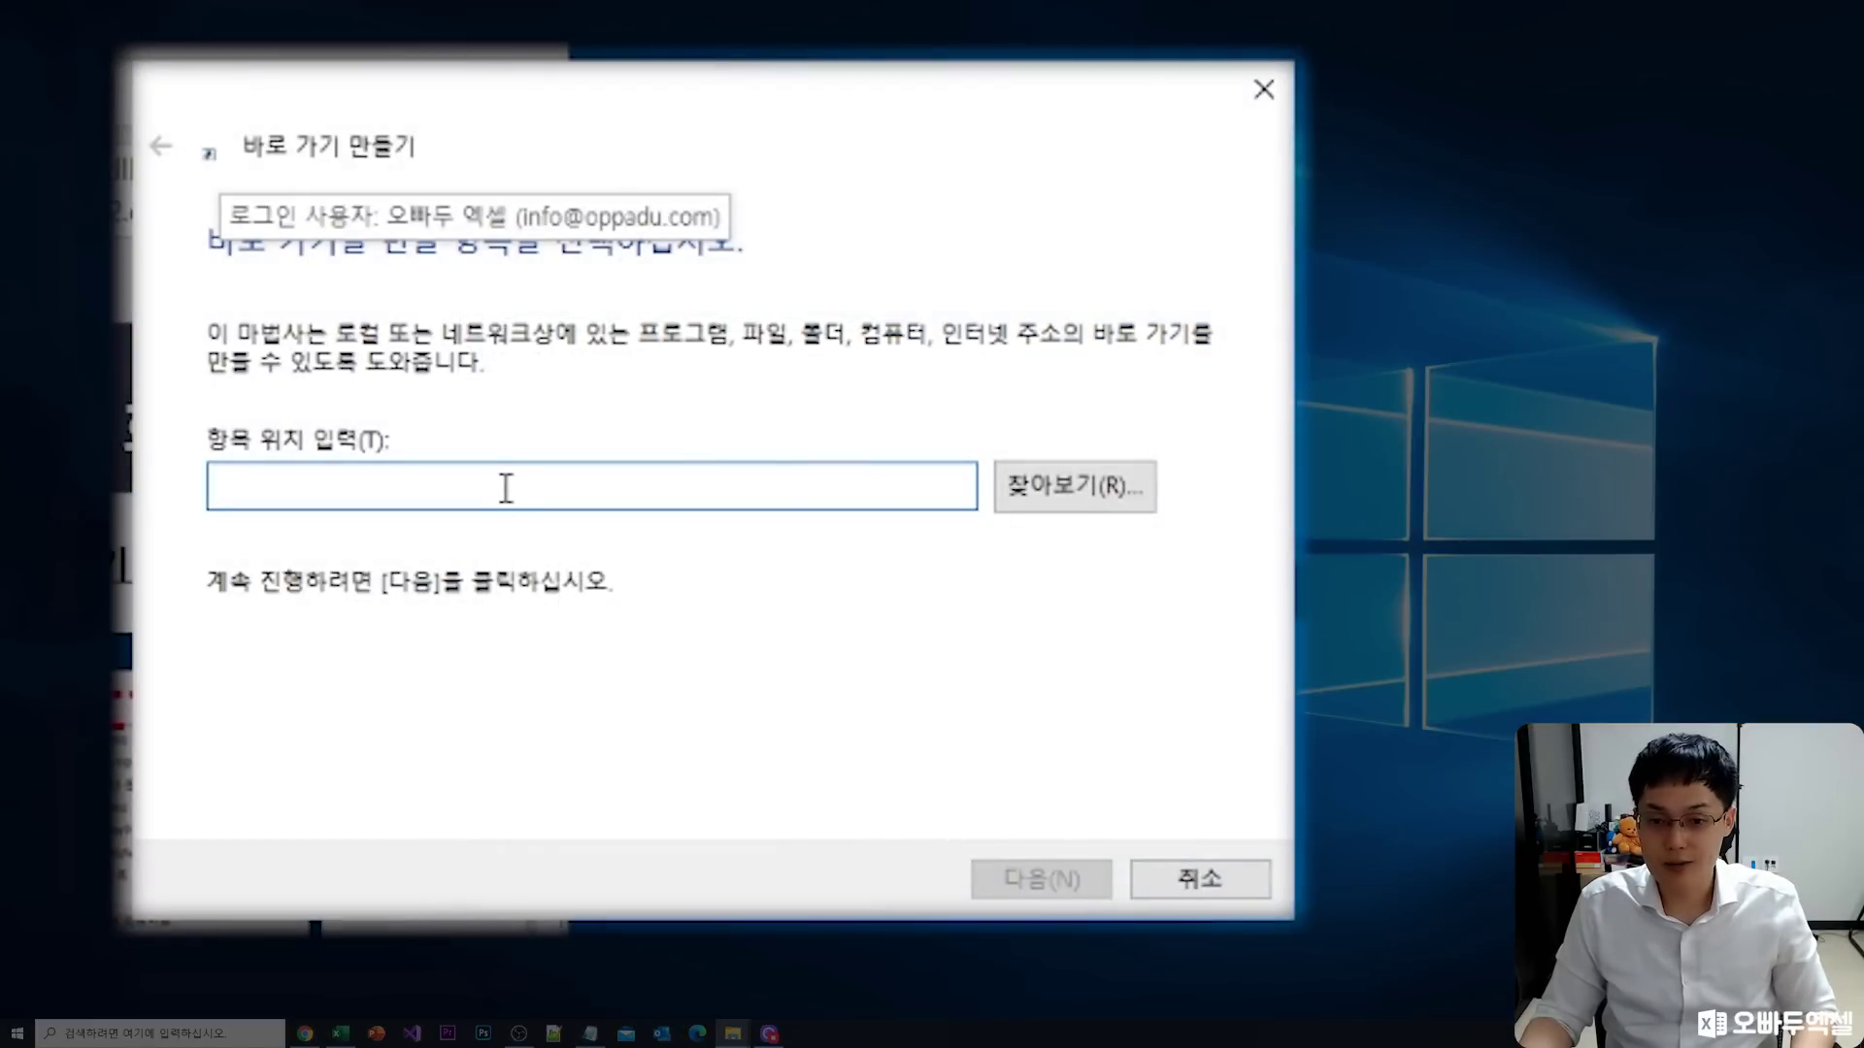
pyautogui.hotkey('ctrl', 'v')
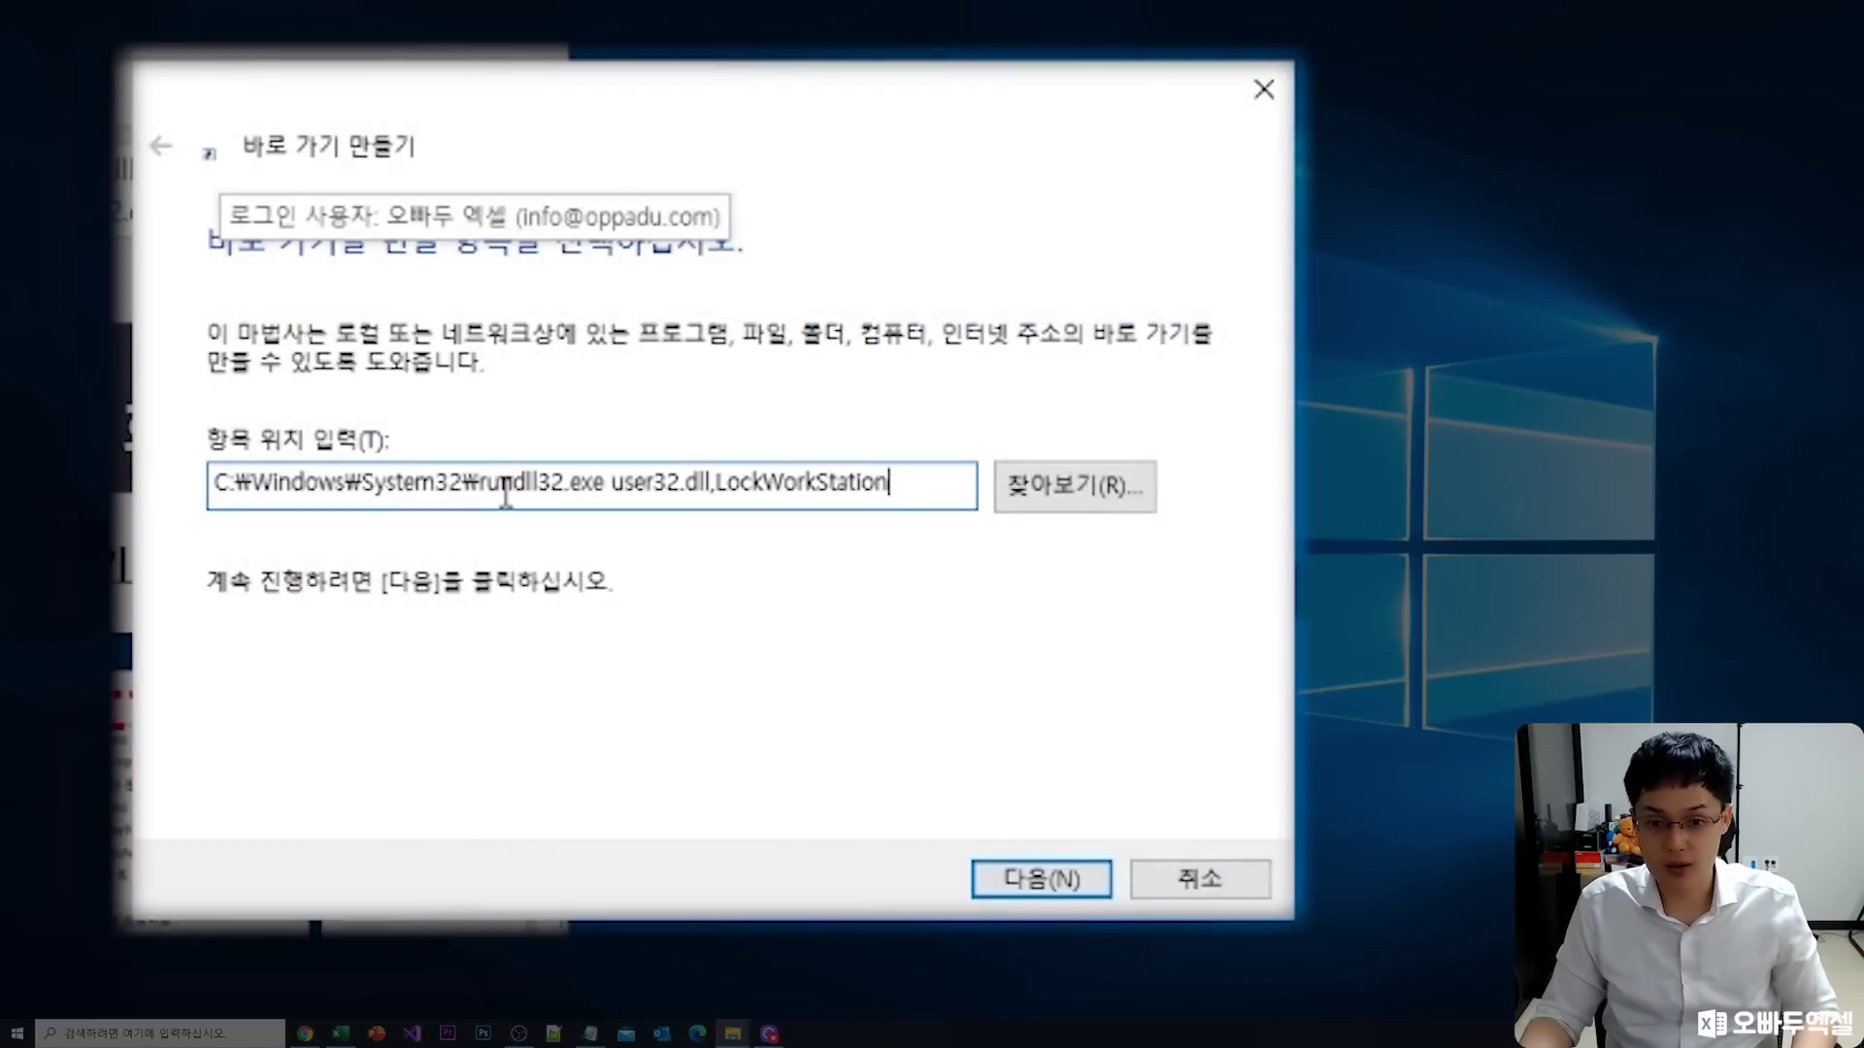
pyautogui.click(1012, 881)
# Name the shortcut 화면잠금 and finish creating it
pyautogui.click(399, 396)
pyautogui.hotkey('ctrl', 'a')
pyautogui.write('화면')
pyautogui.write('잠금')
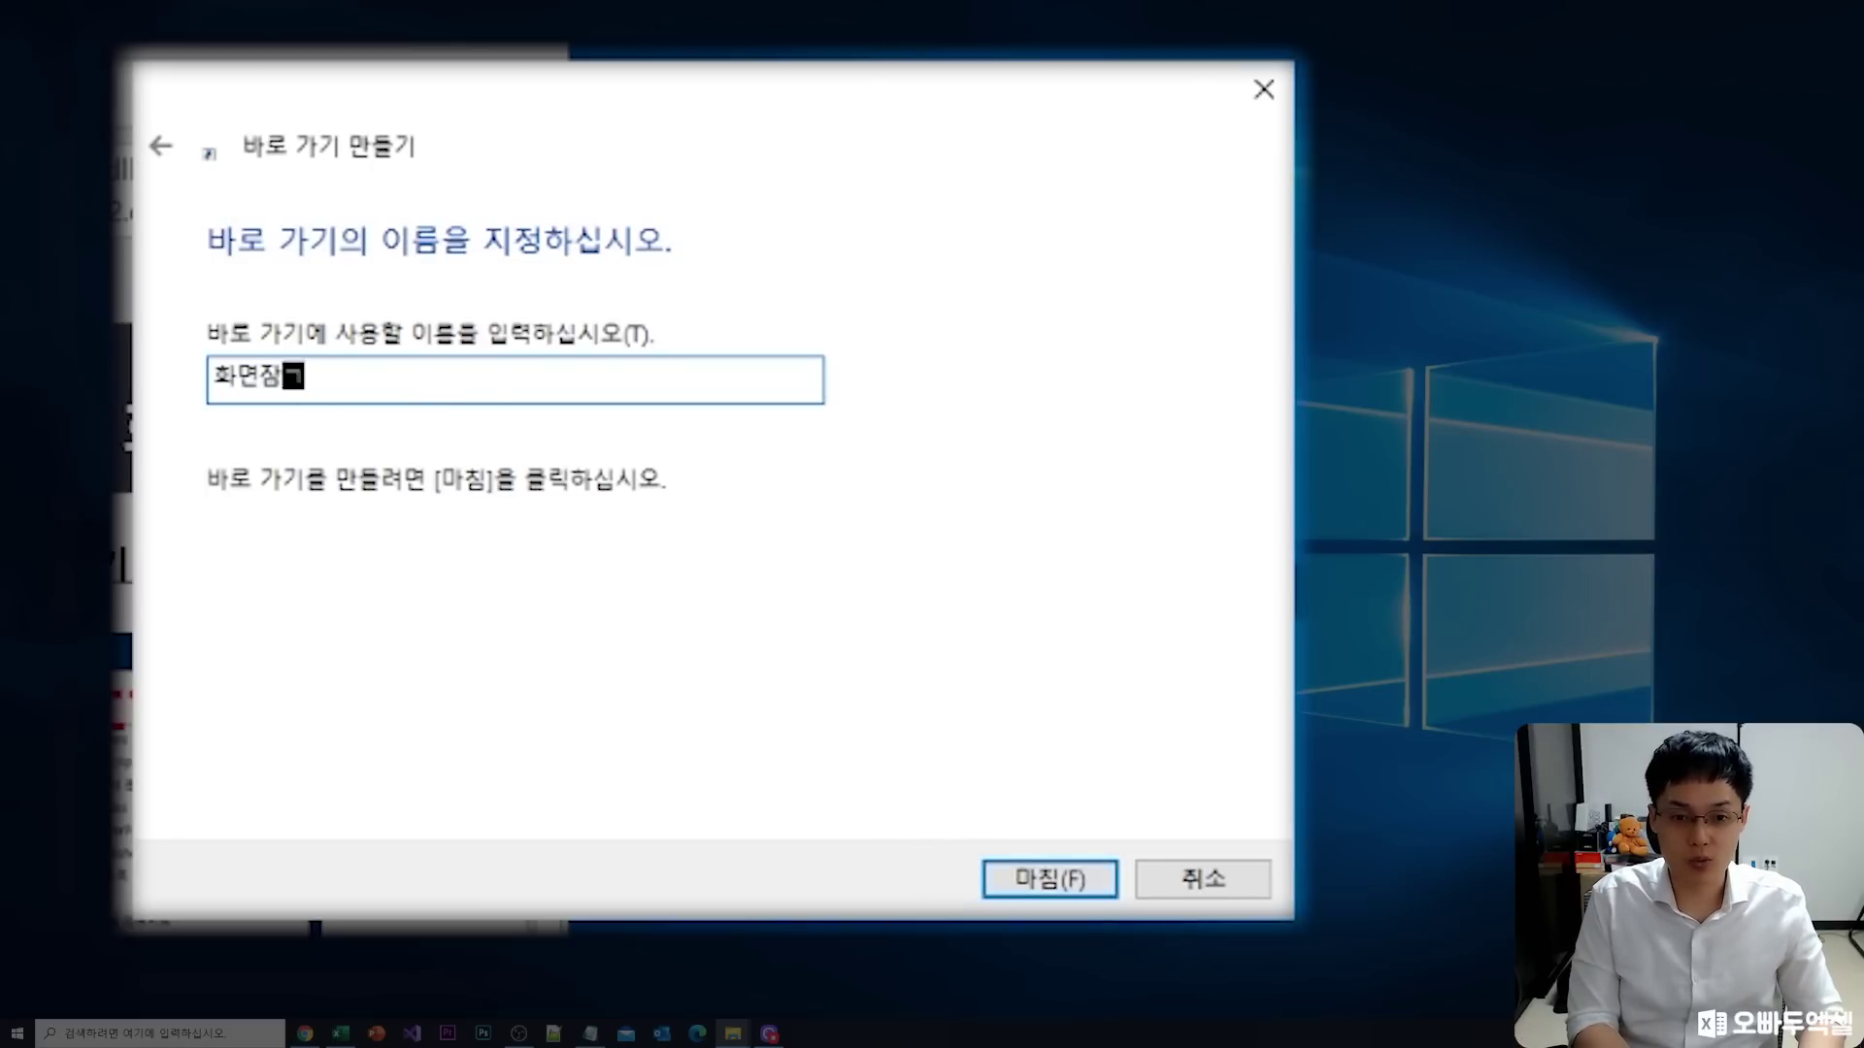
pyautogui.press('Return')
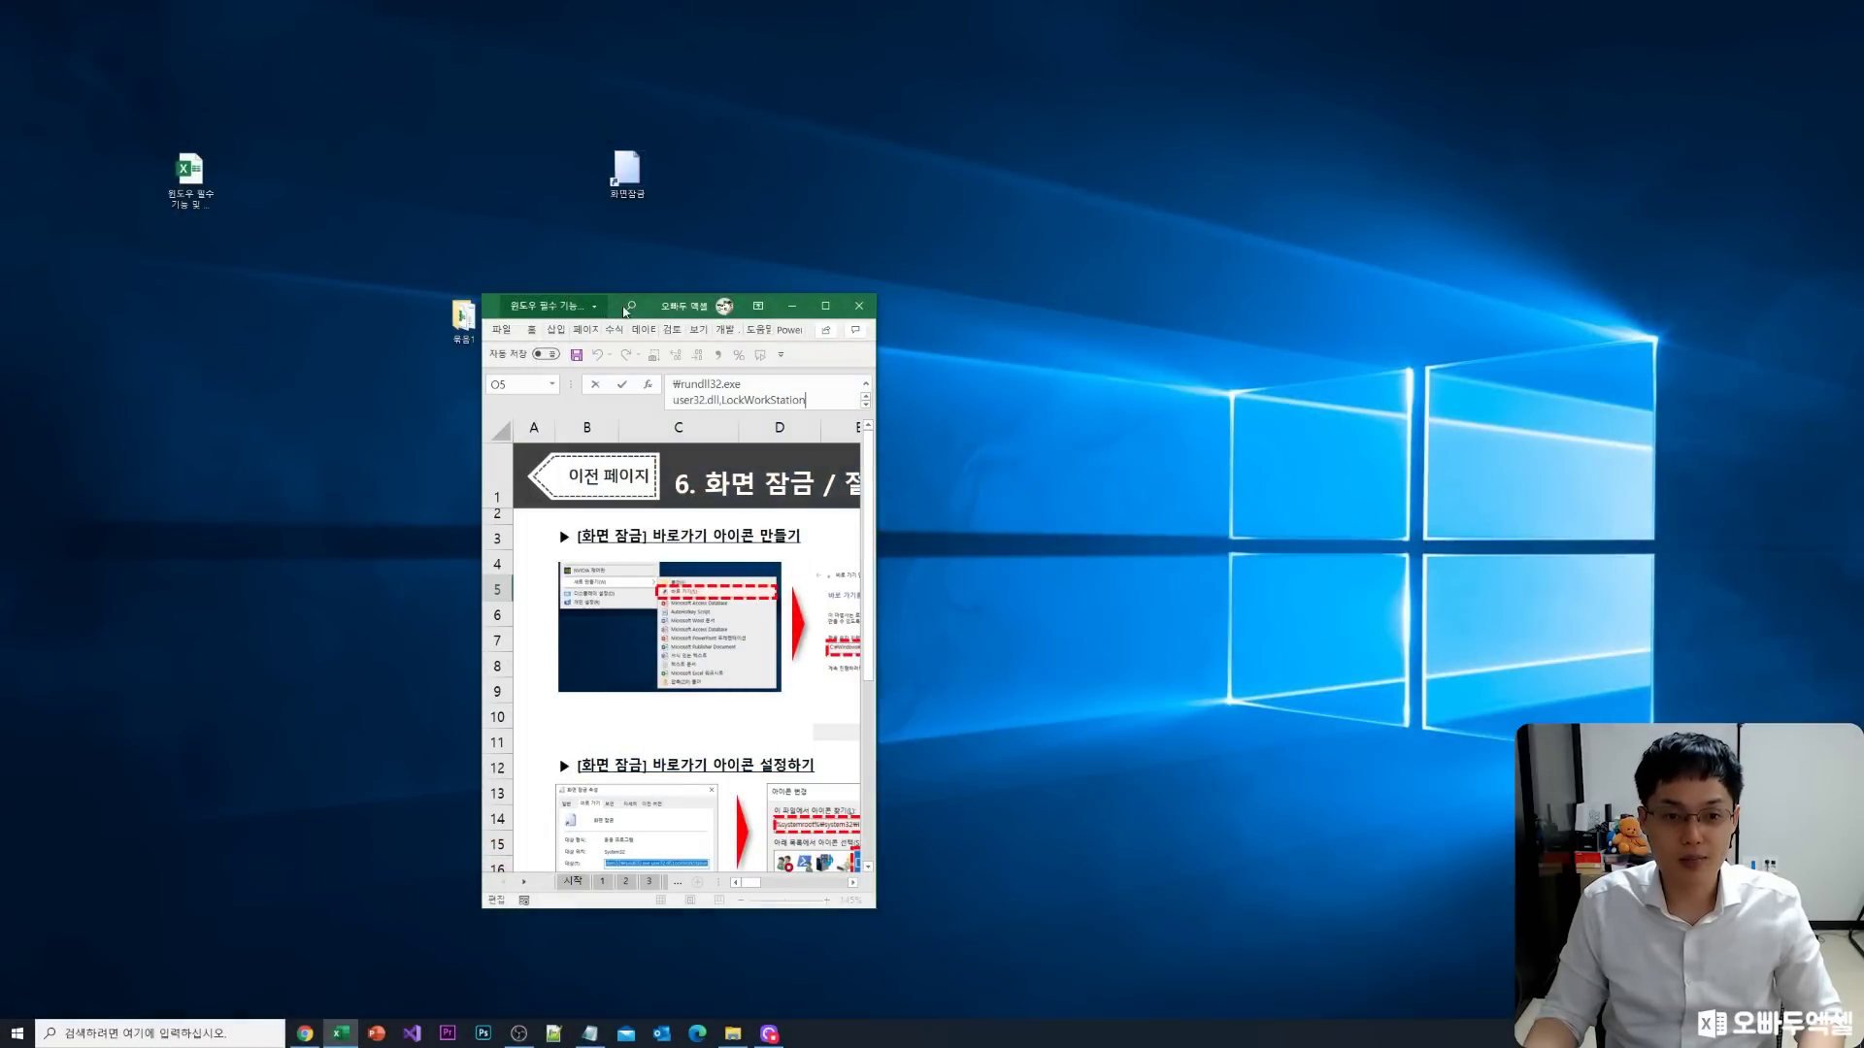
# Move the Excel window clear of the desktop icons and examine the new 화면잠금 shortcut
pyautogui.moveTo(617, 307); pyautogui.dragTo(892, 299)
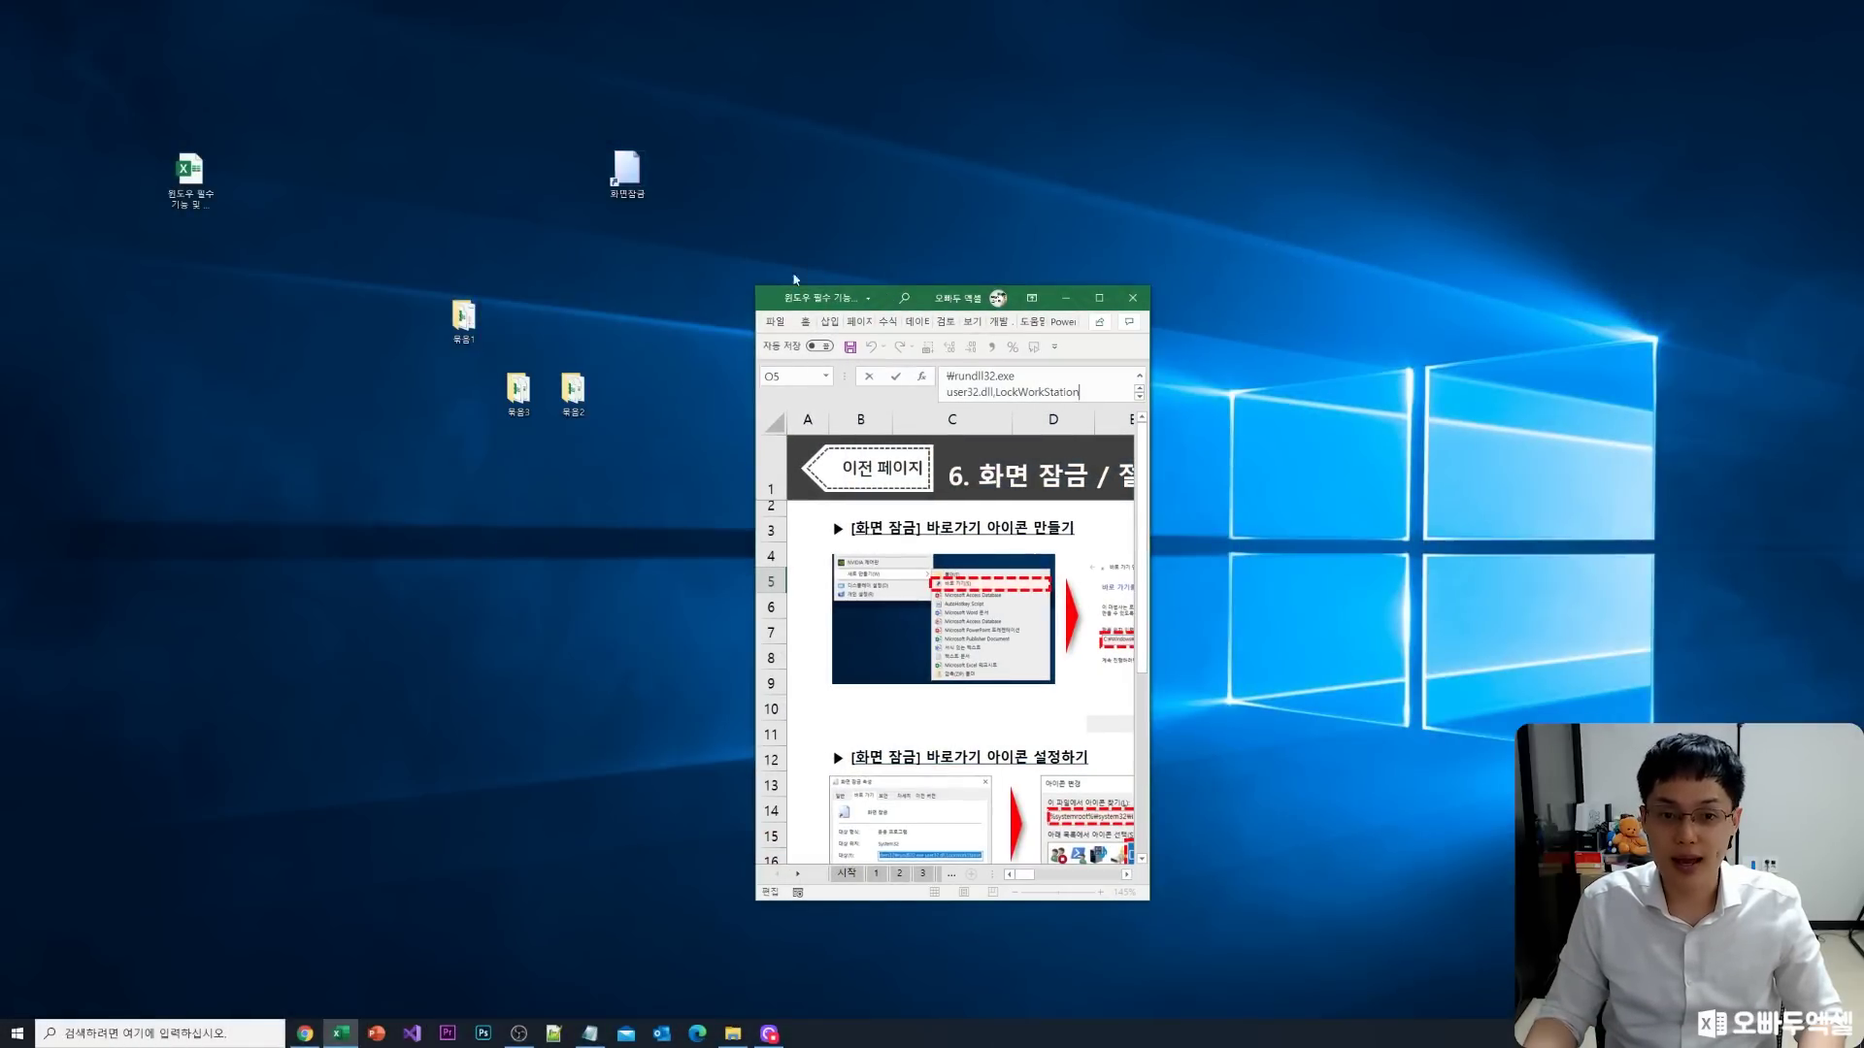
pyautogui.click(680, 165)
pyautogui.moveTo(680, 165); pyautogui.dragTo(559, 258)
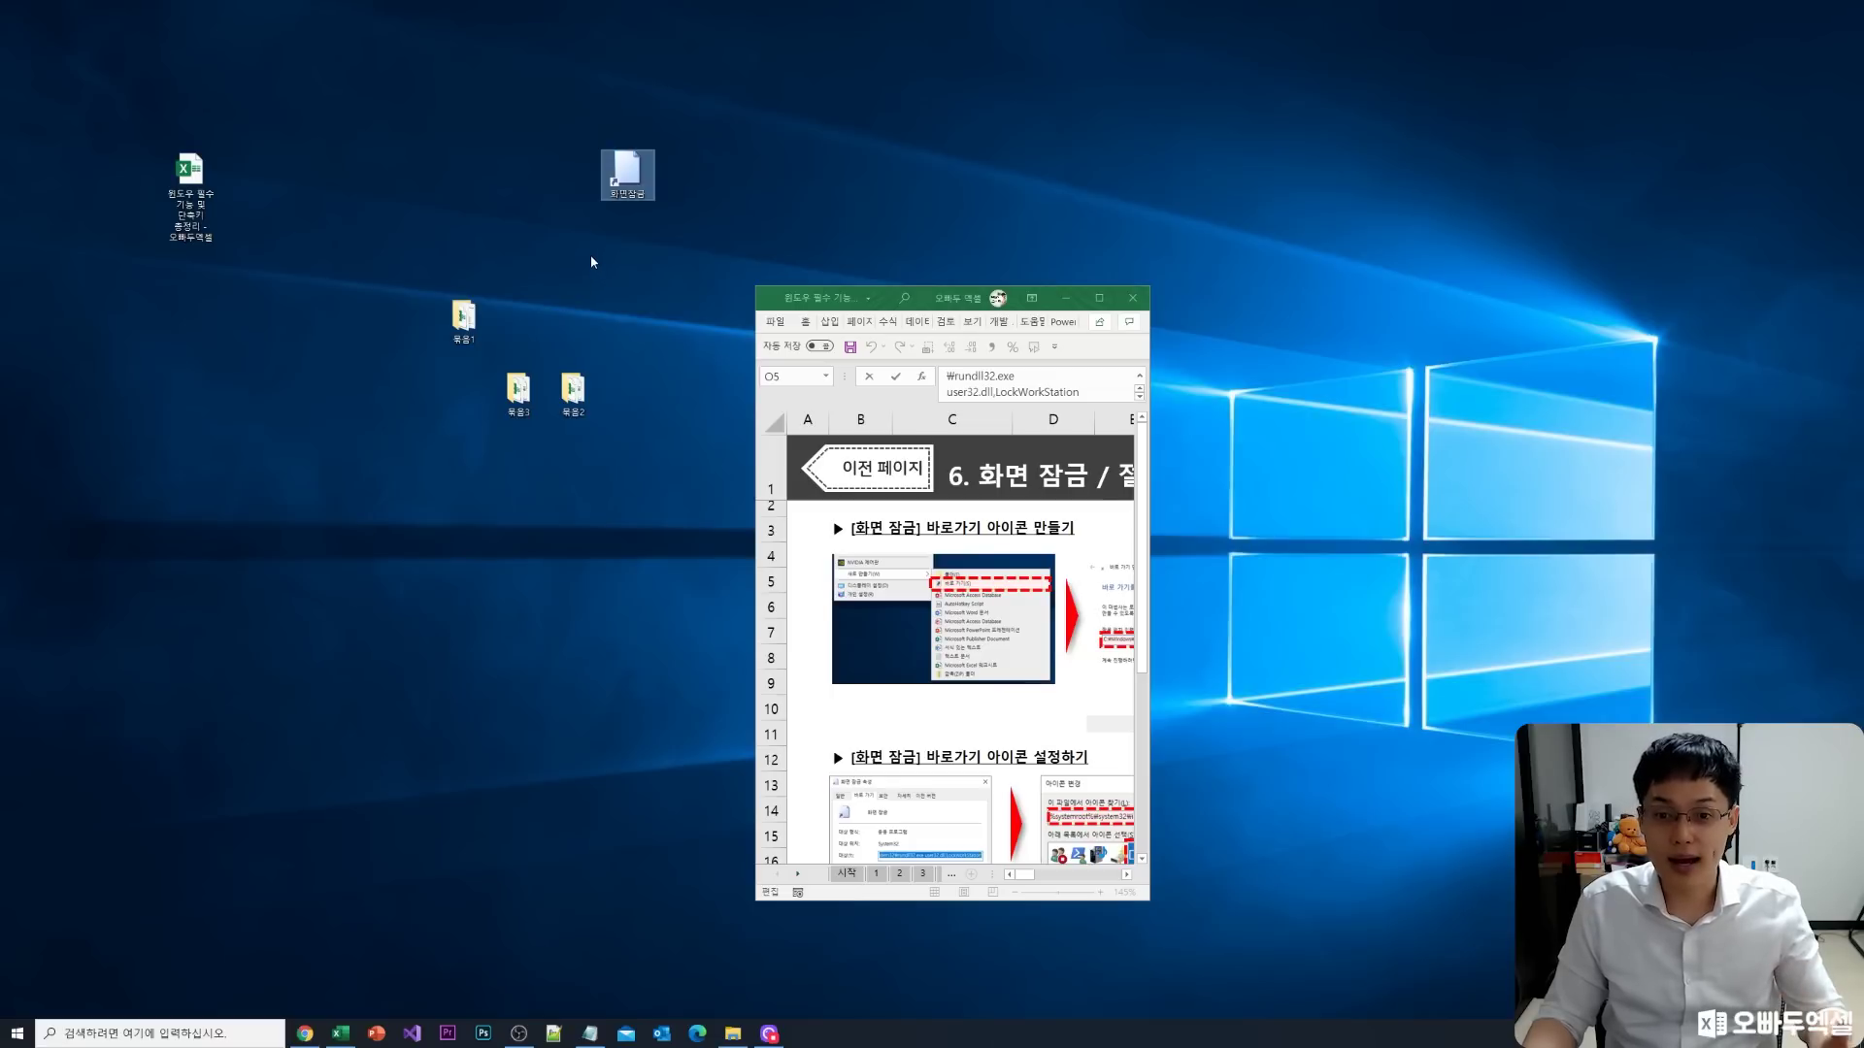
# Maximize the Excel guide, copy the 아이콘 경로 text from cell O9, and minimize the window
pyautogui.click(1098, 298)
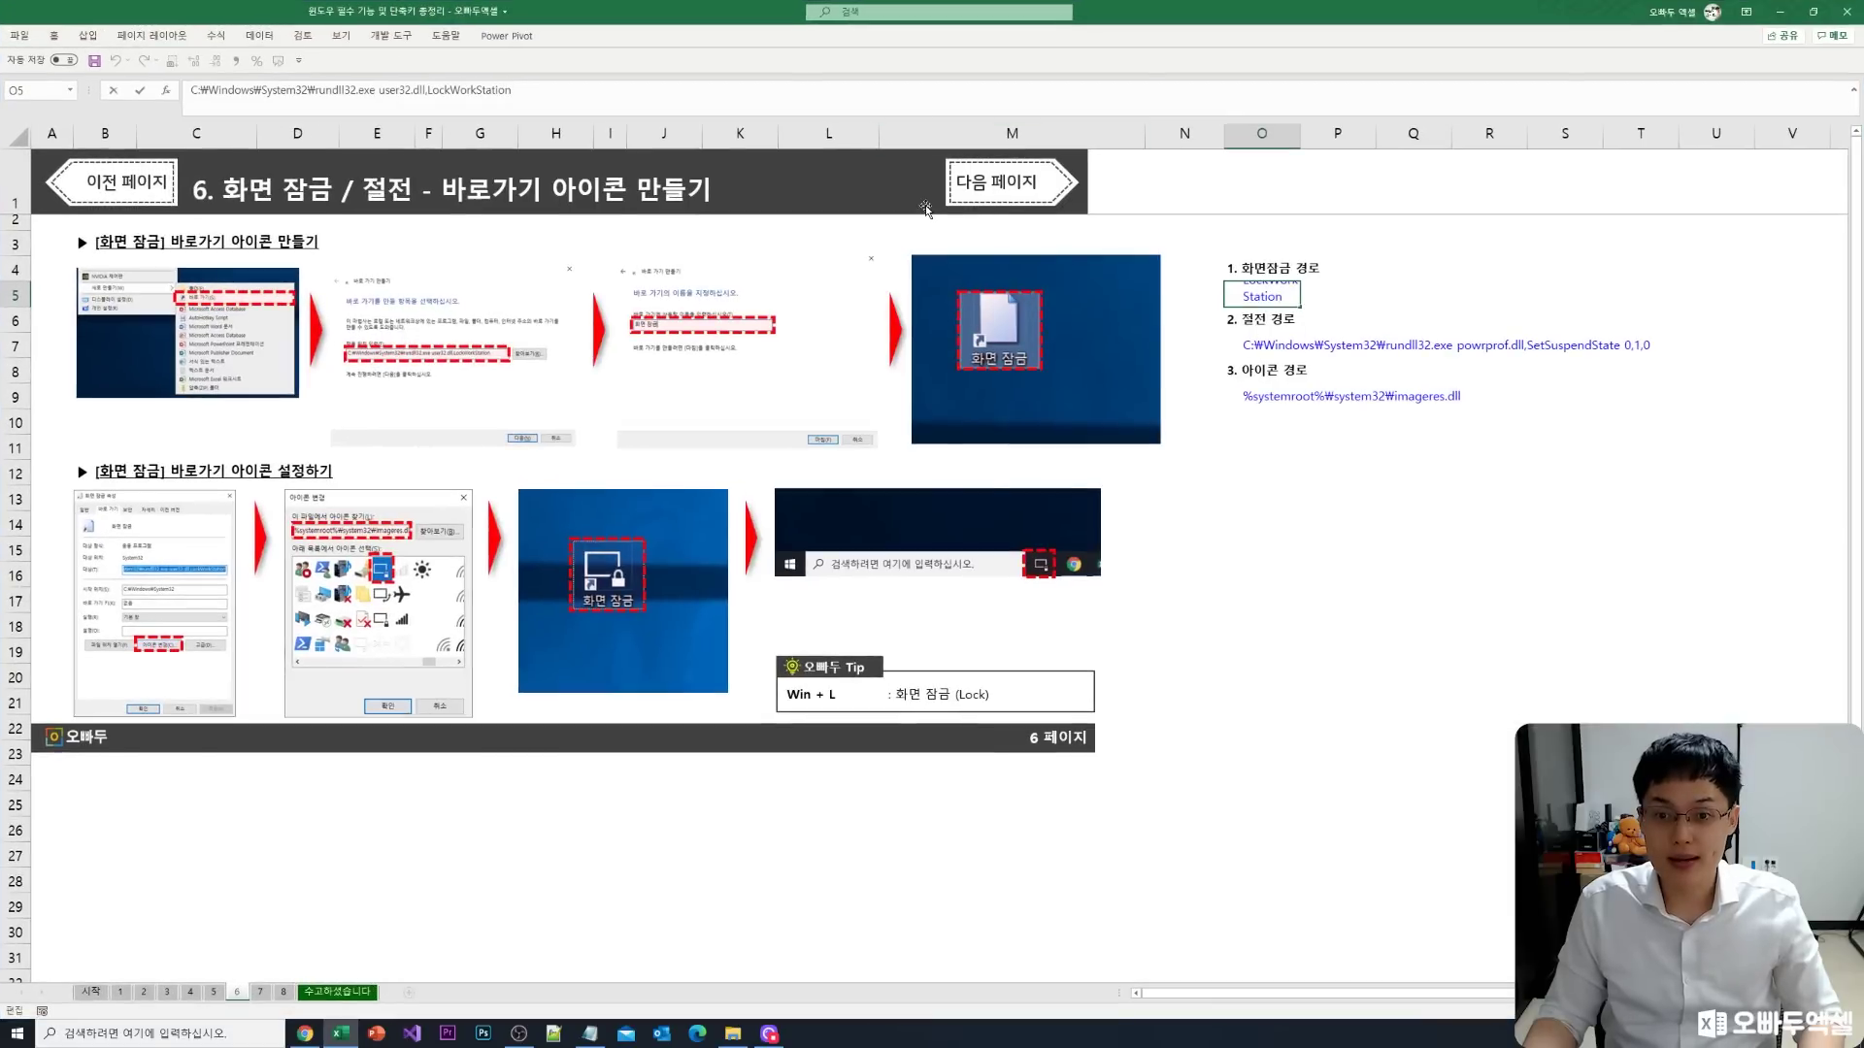
pyautogui.click(1288, 396)
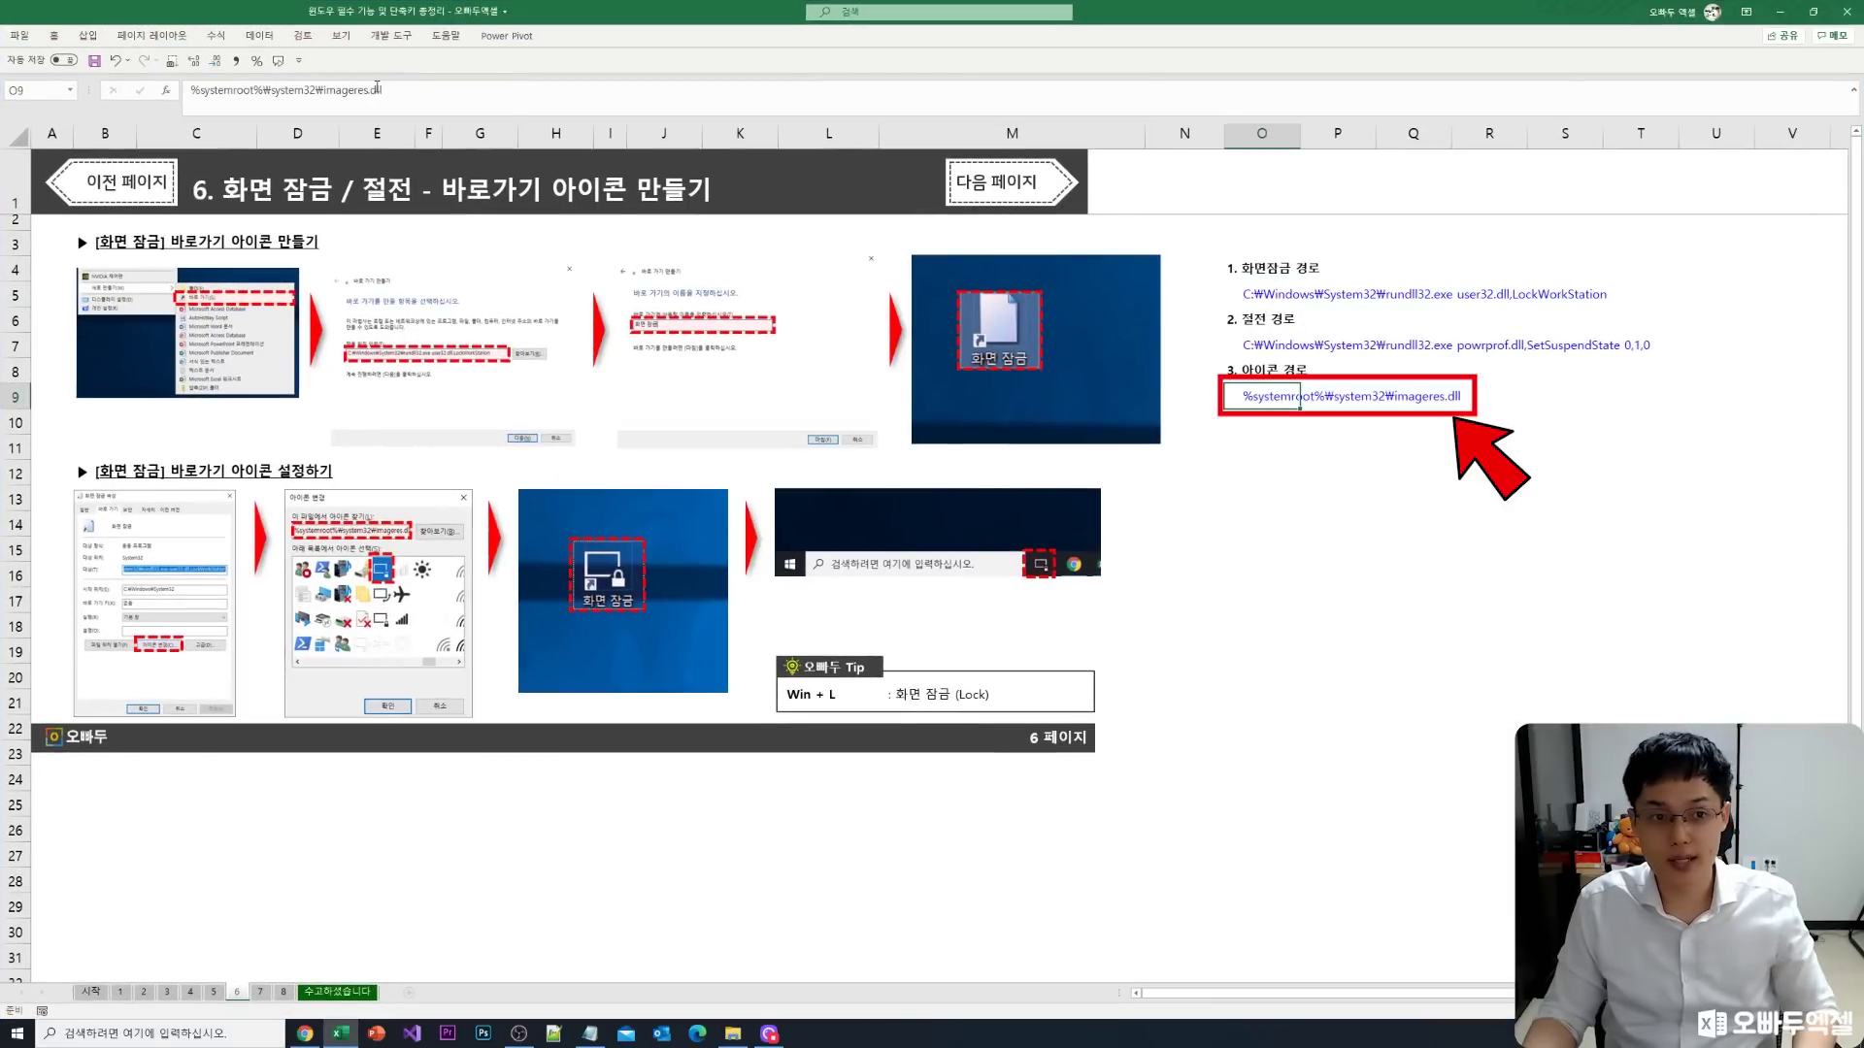
pyautogui.press('Escape')
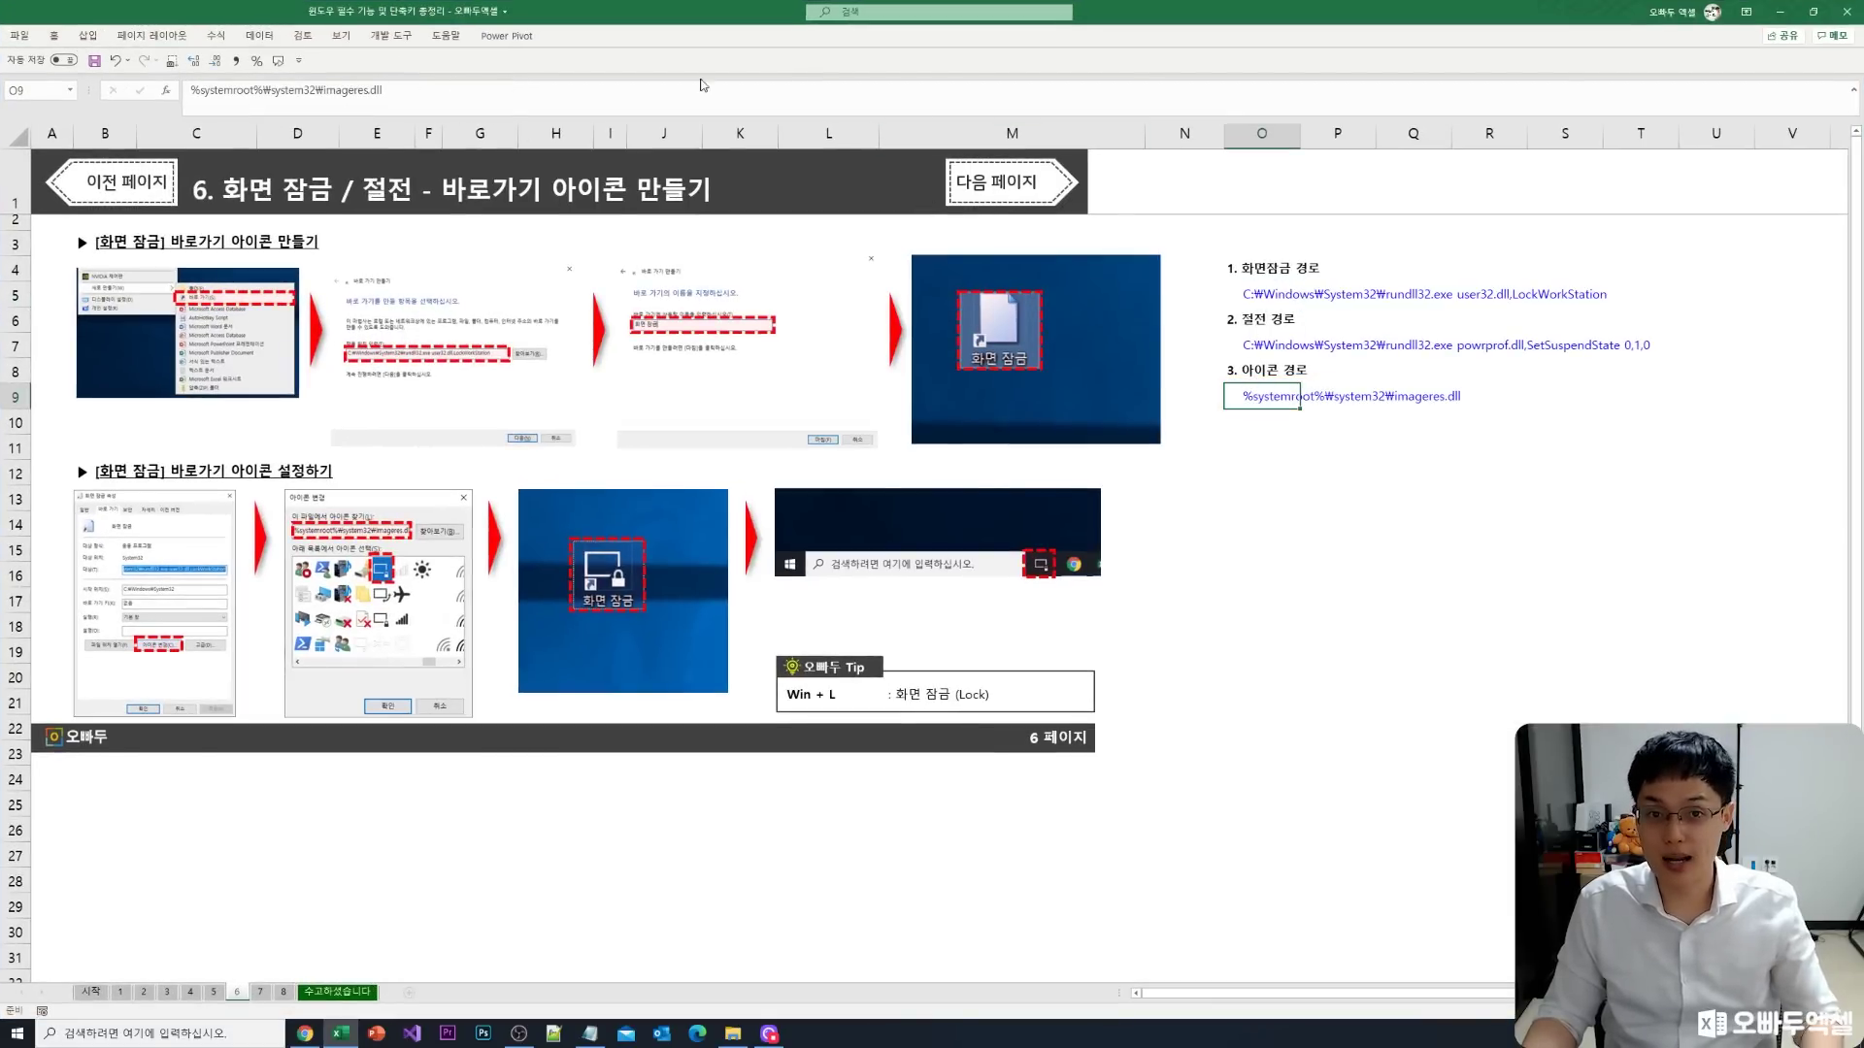
pyautogui.click(1777, 15)
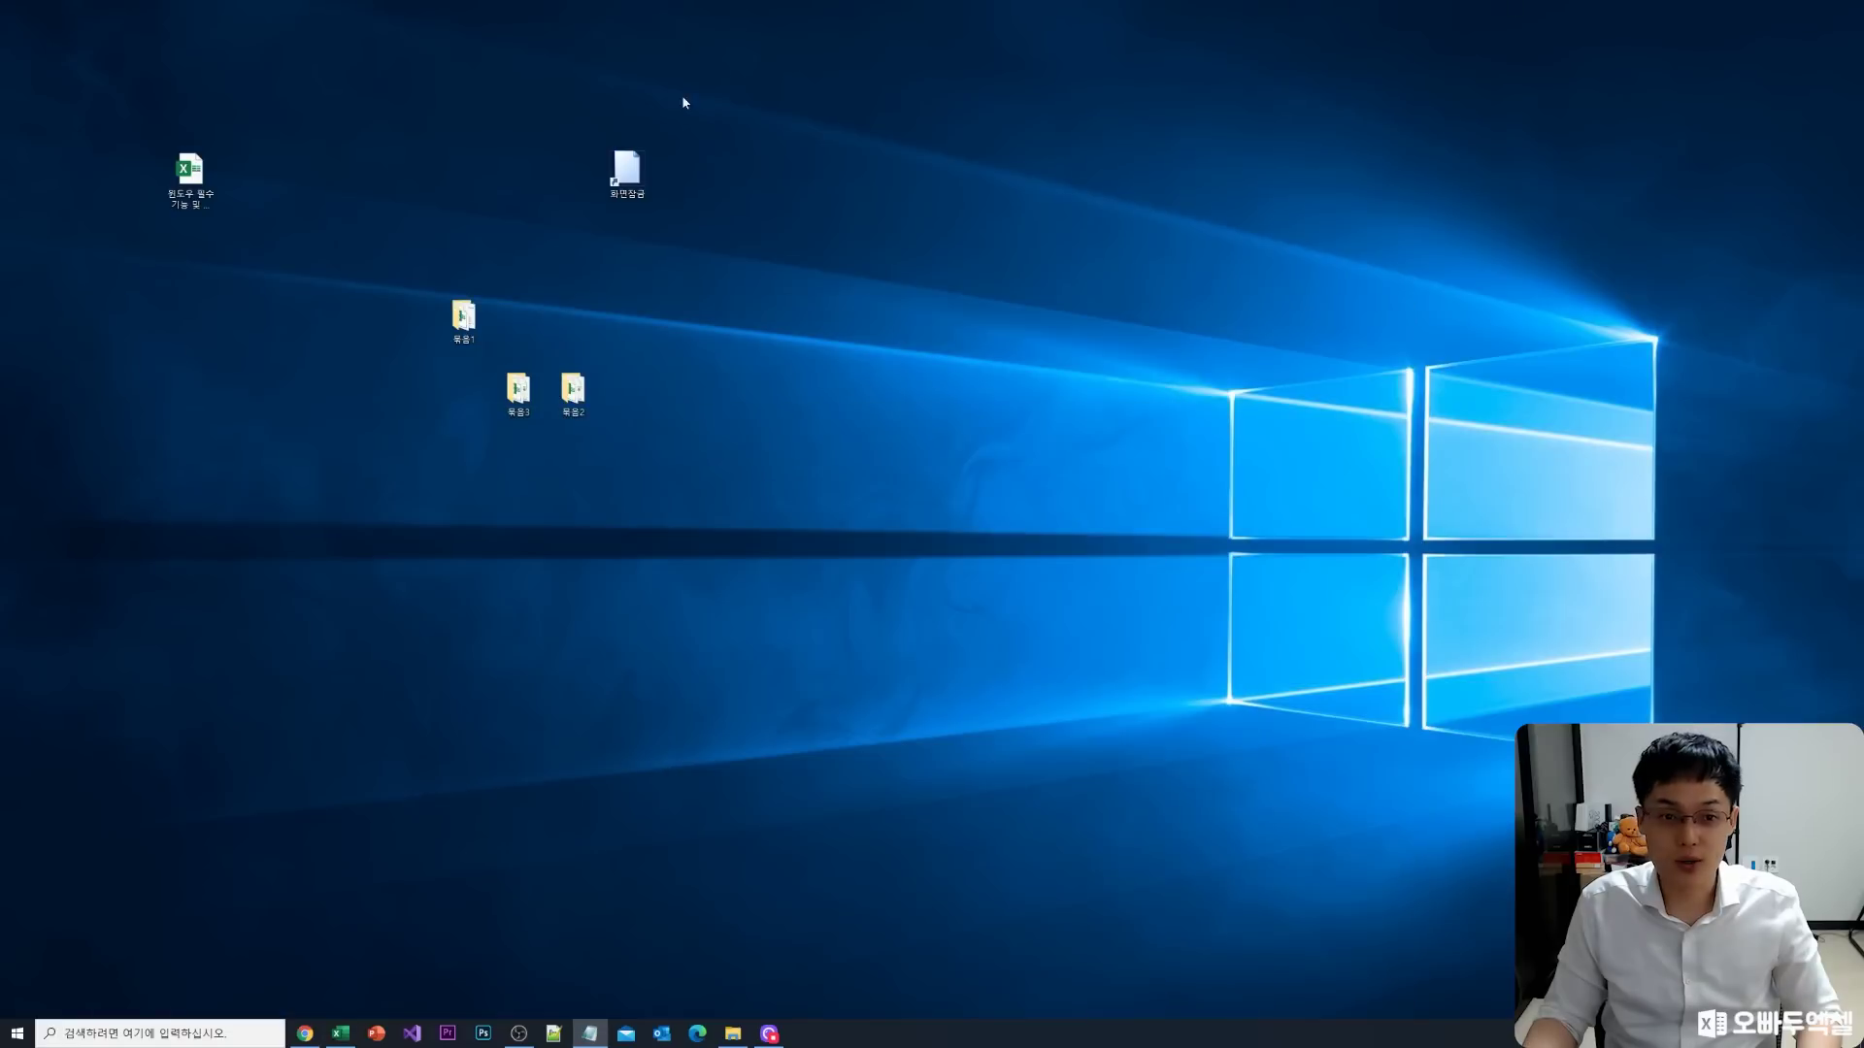
# Open the icon change settings in the 화면잠금 shortcut's properties and load the icons from %systemroot%\system32\imageres.dll
pyautogui.rightClick(621, 165)
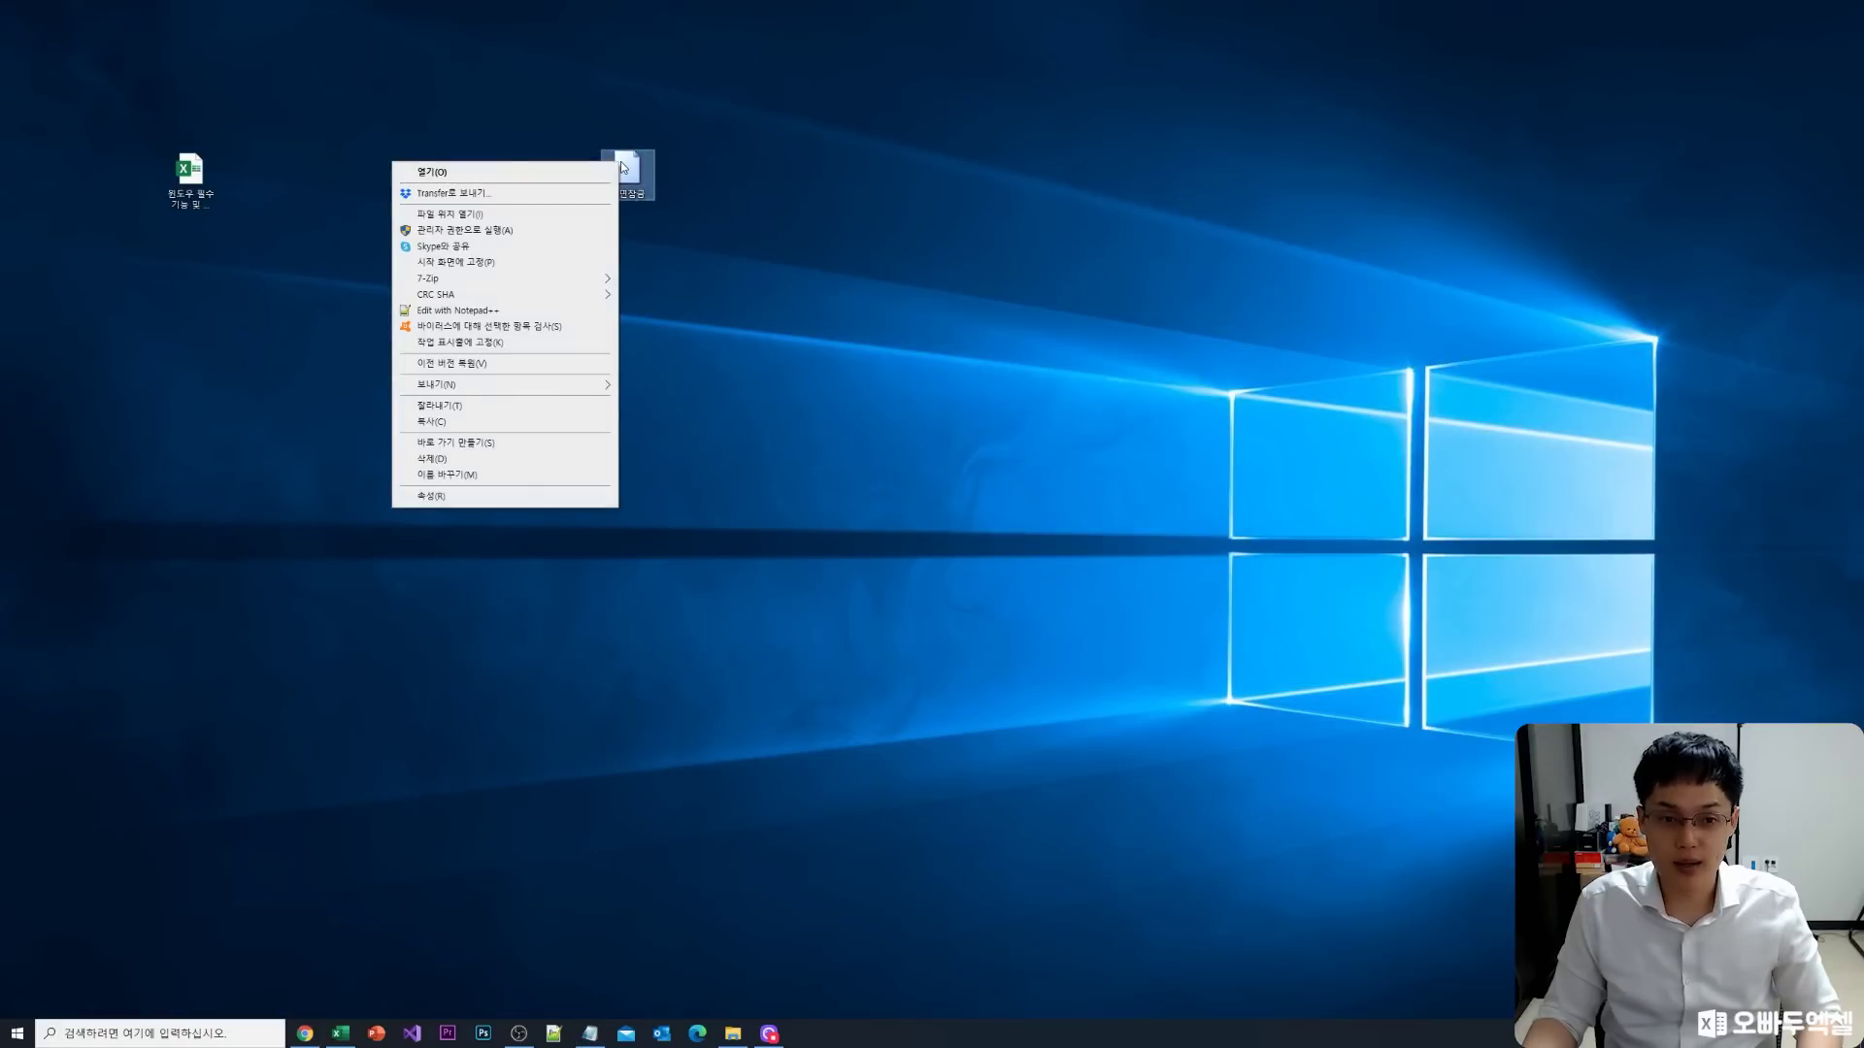
pyautogui.click(442, 497)
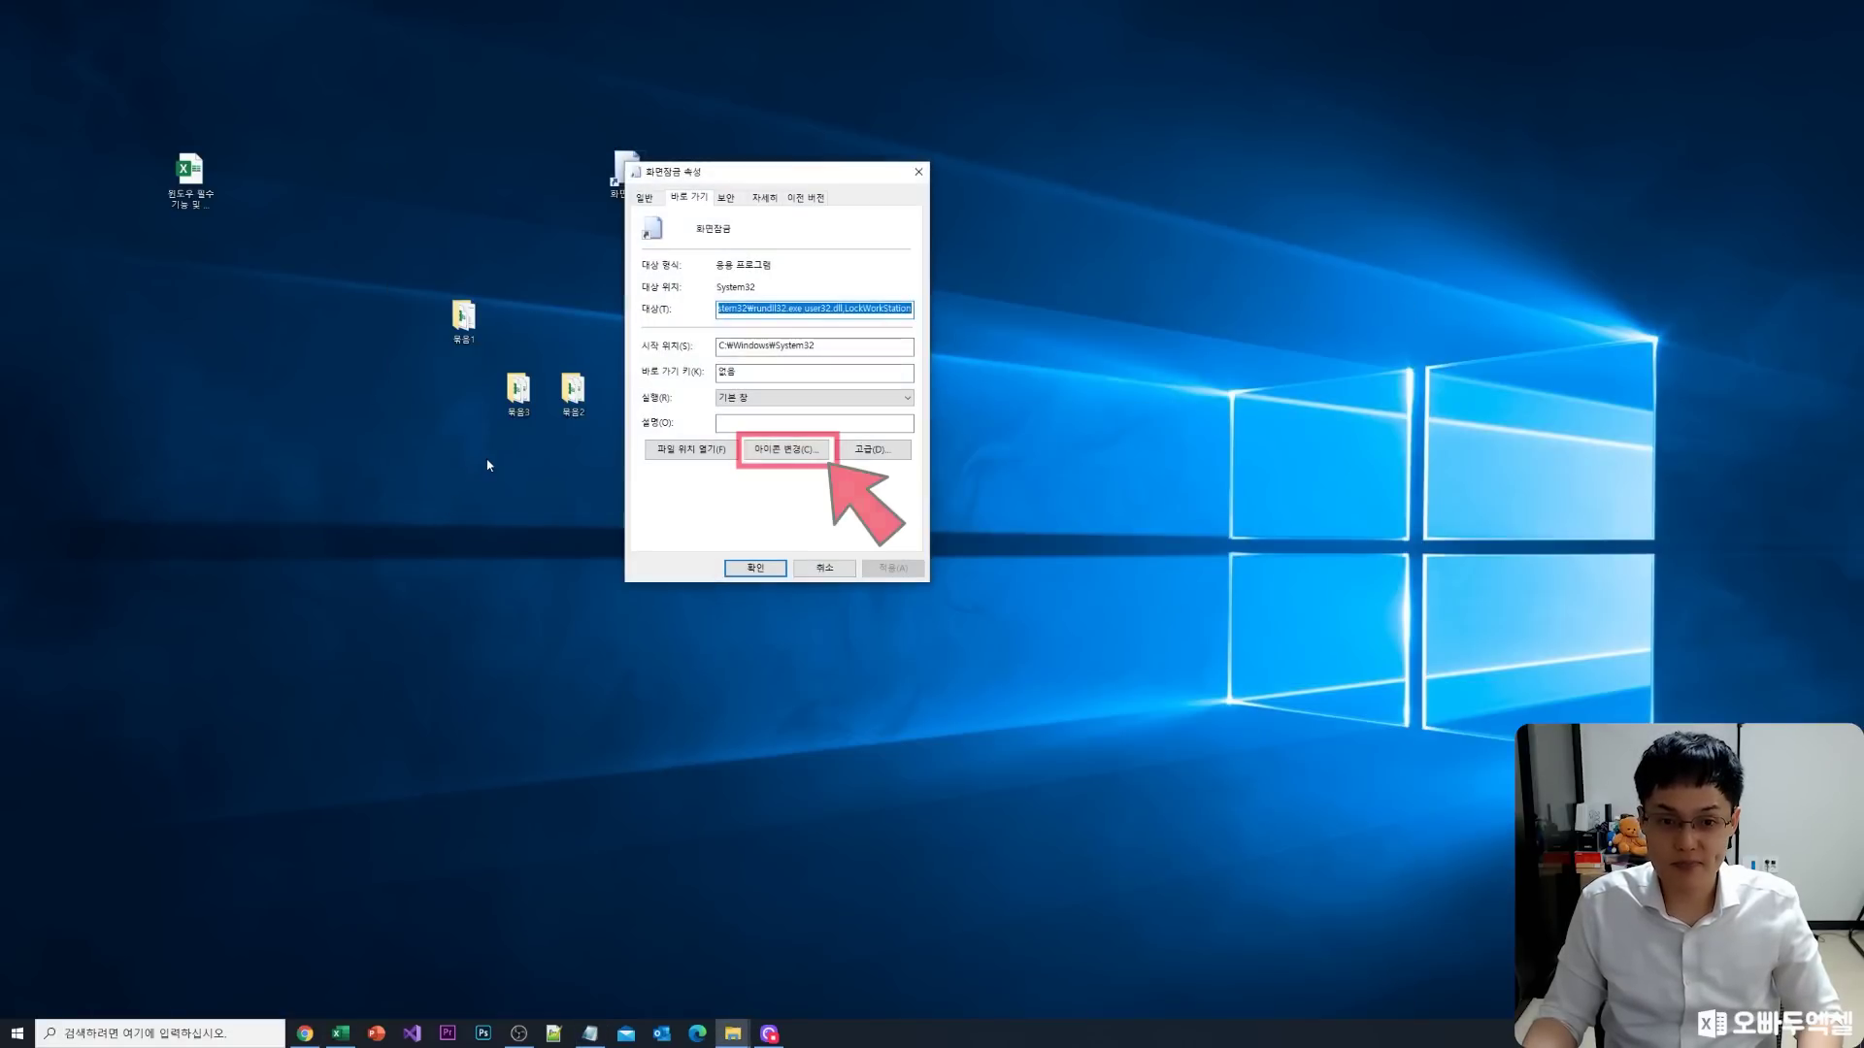
pyautogui.click(769, 452)
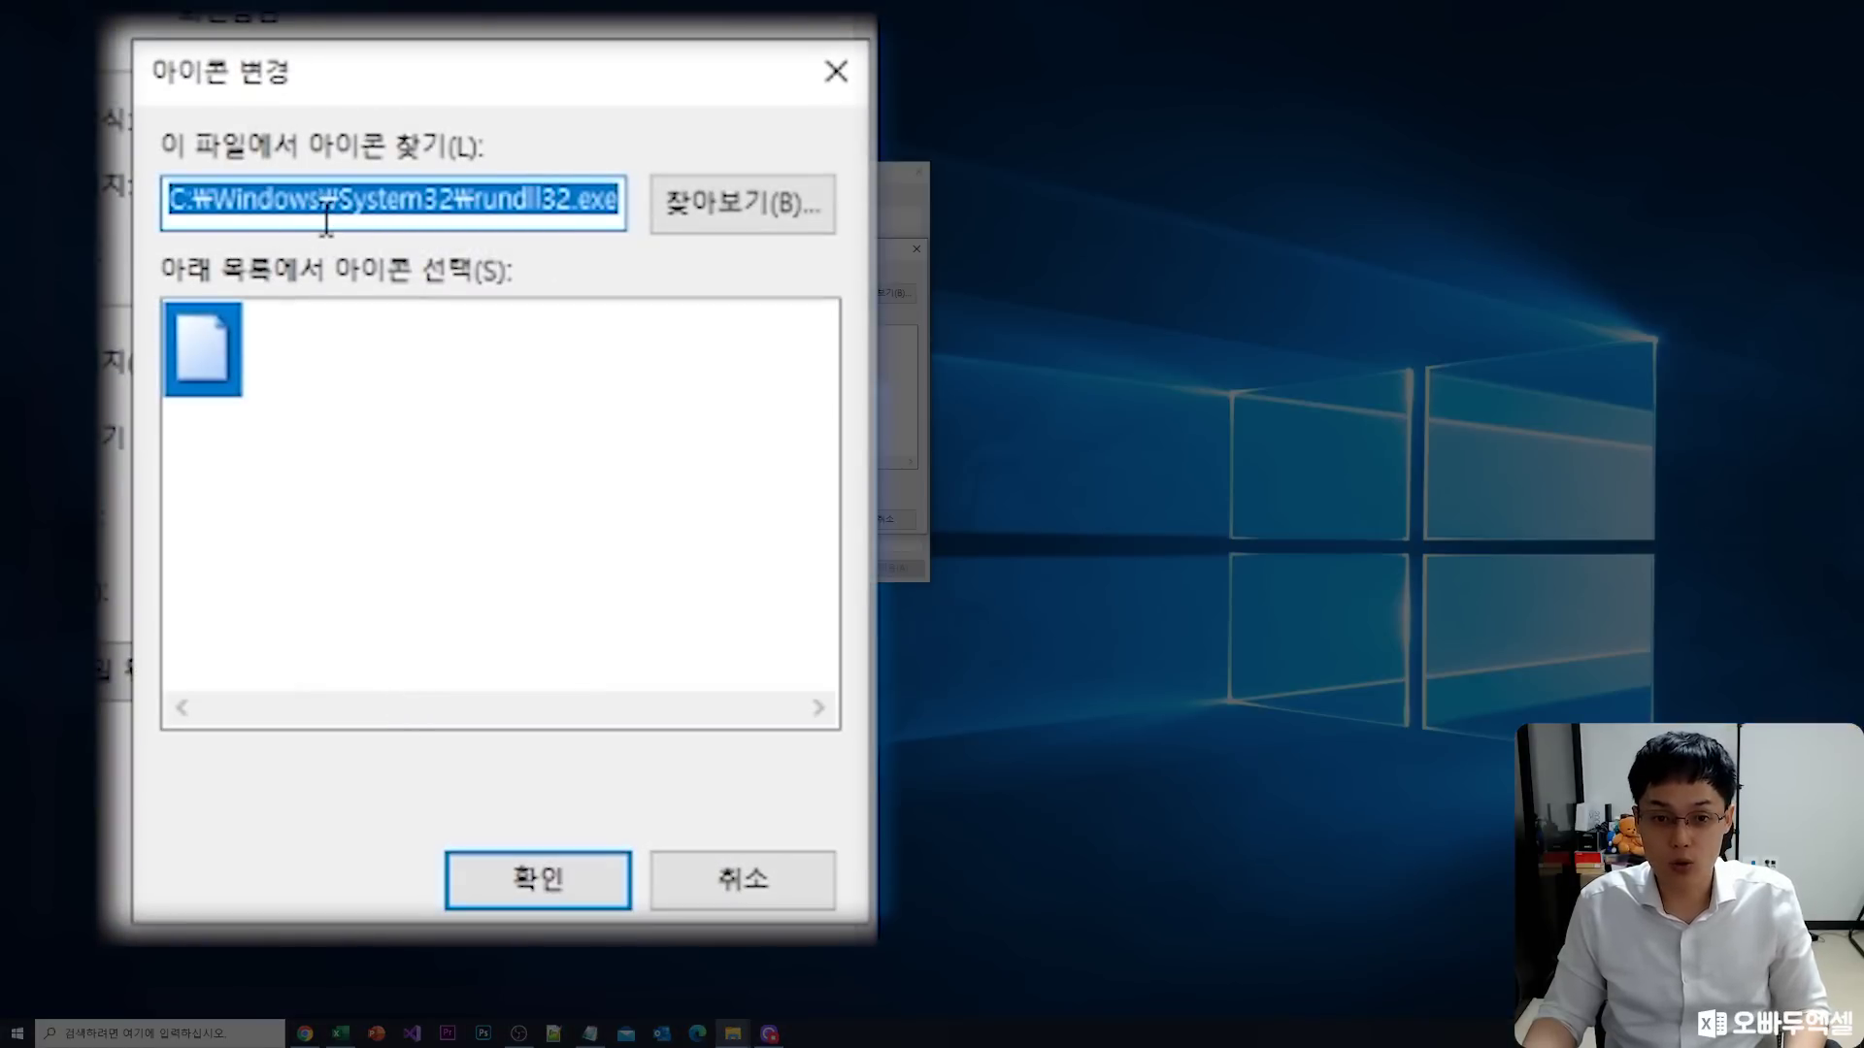
pyautogui.hotkey('ctrl', 'v')
pyautogui.press('Return')
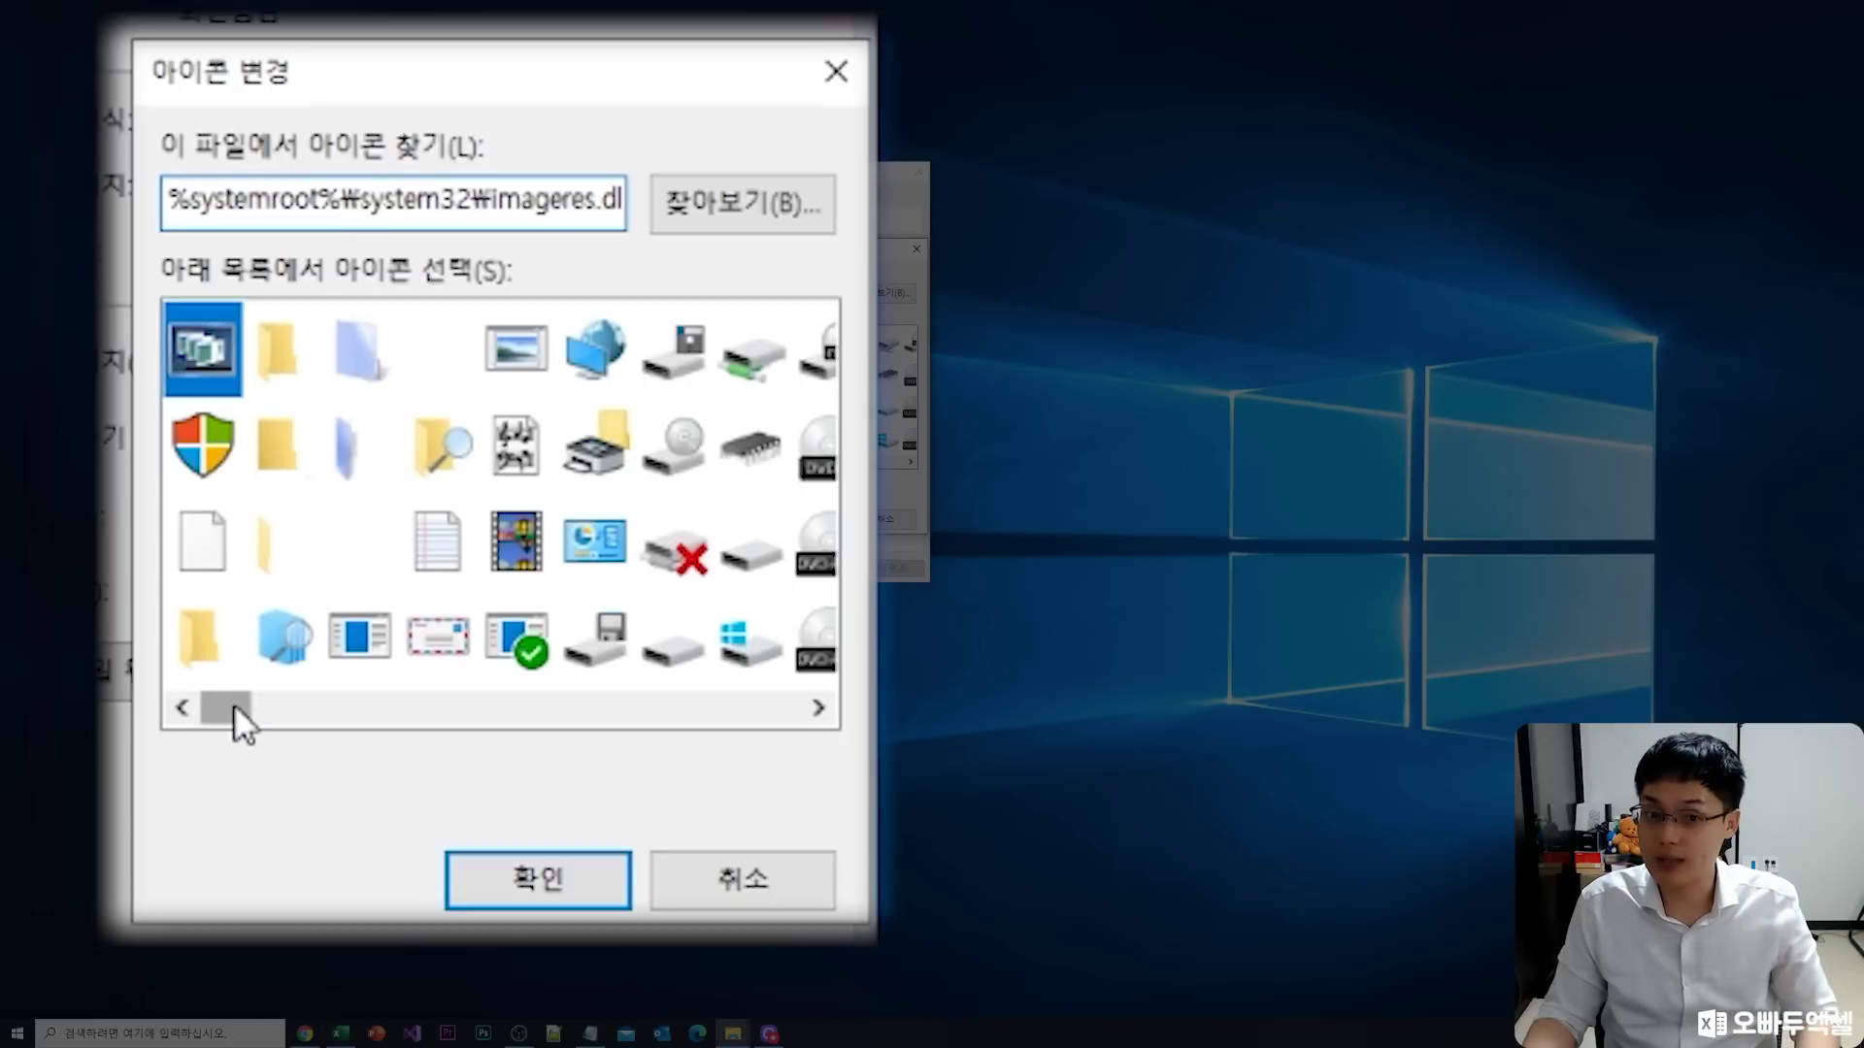
# Assign the white monitor-with-padlock icon to the 화면잠금 shortcut and confirm its properties
pyautogui.moveTo(231, 698); pyautogui.dragTo(721, 708)
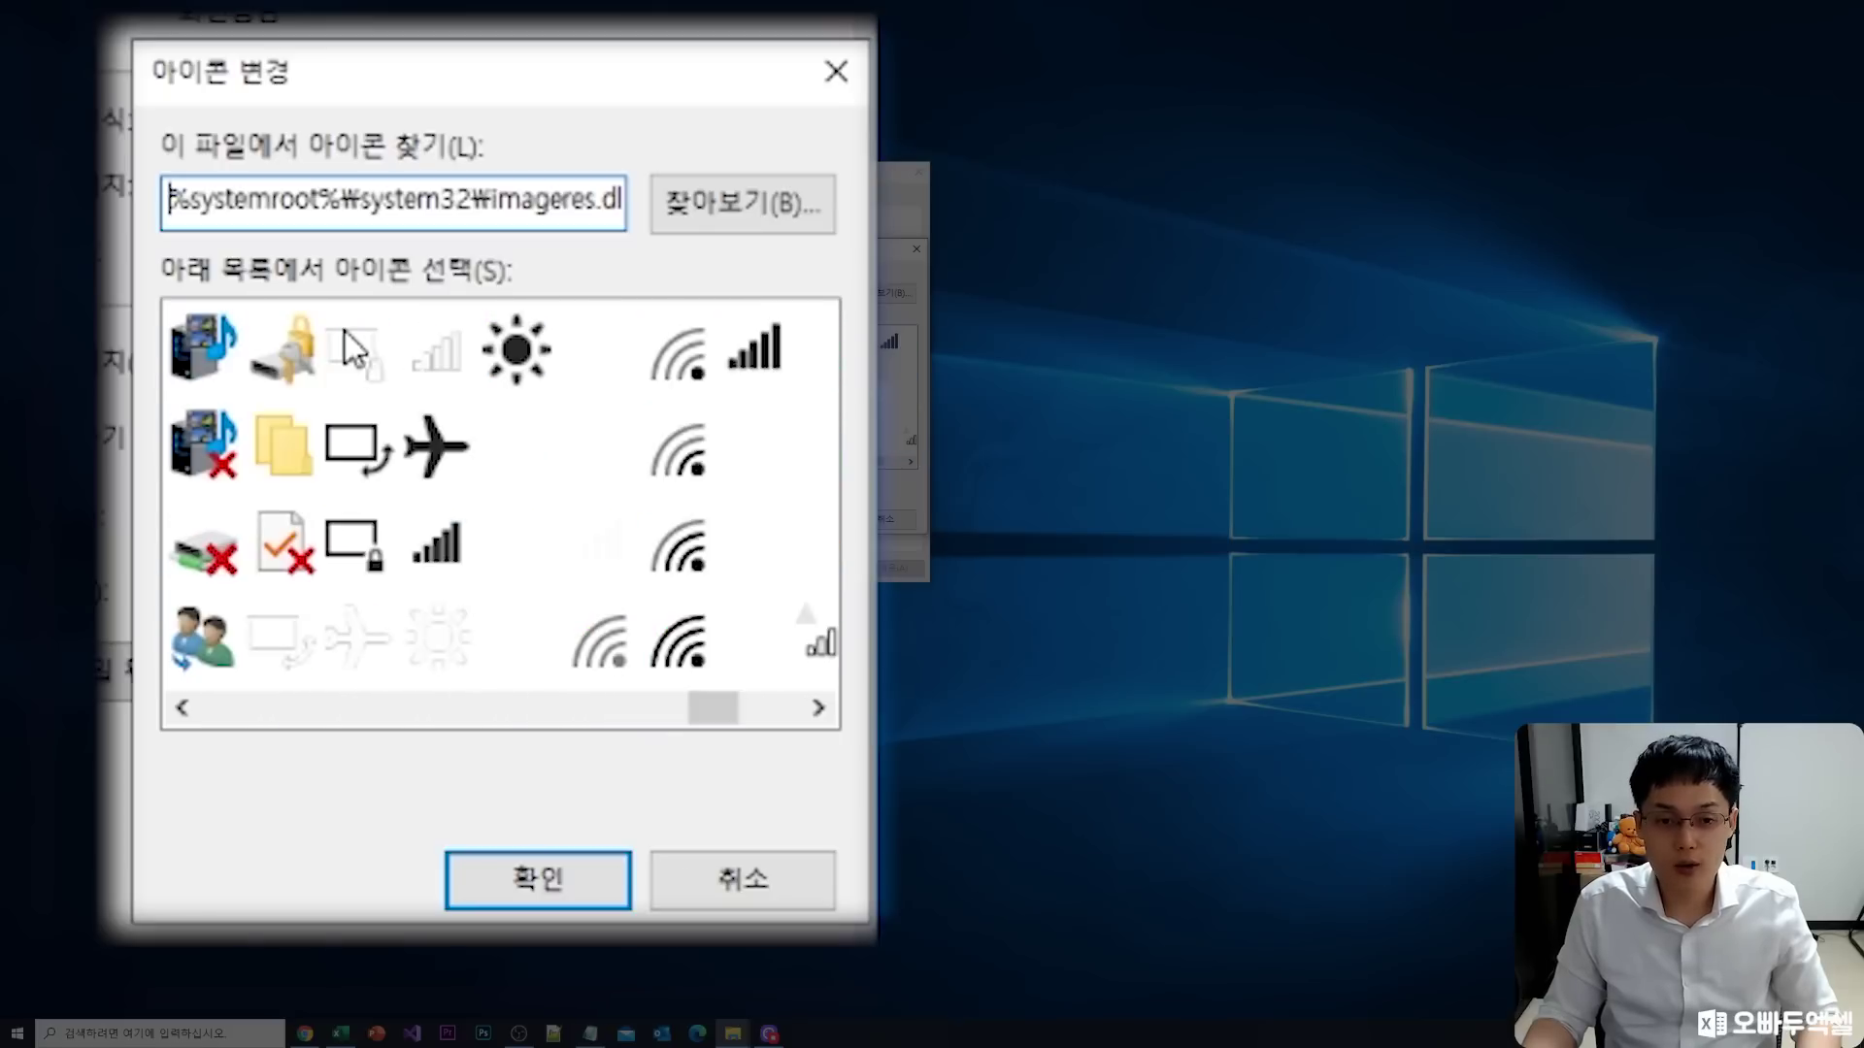
pyautogui.click(350, 383)
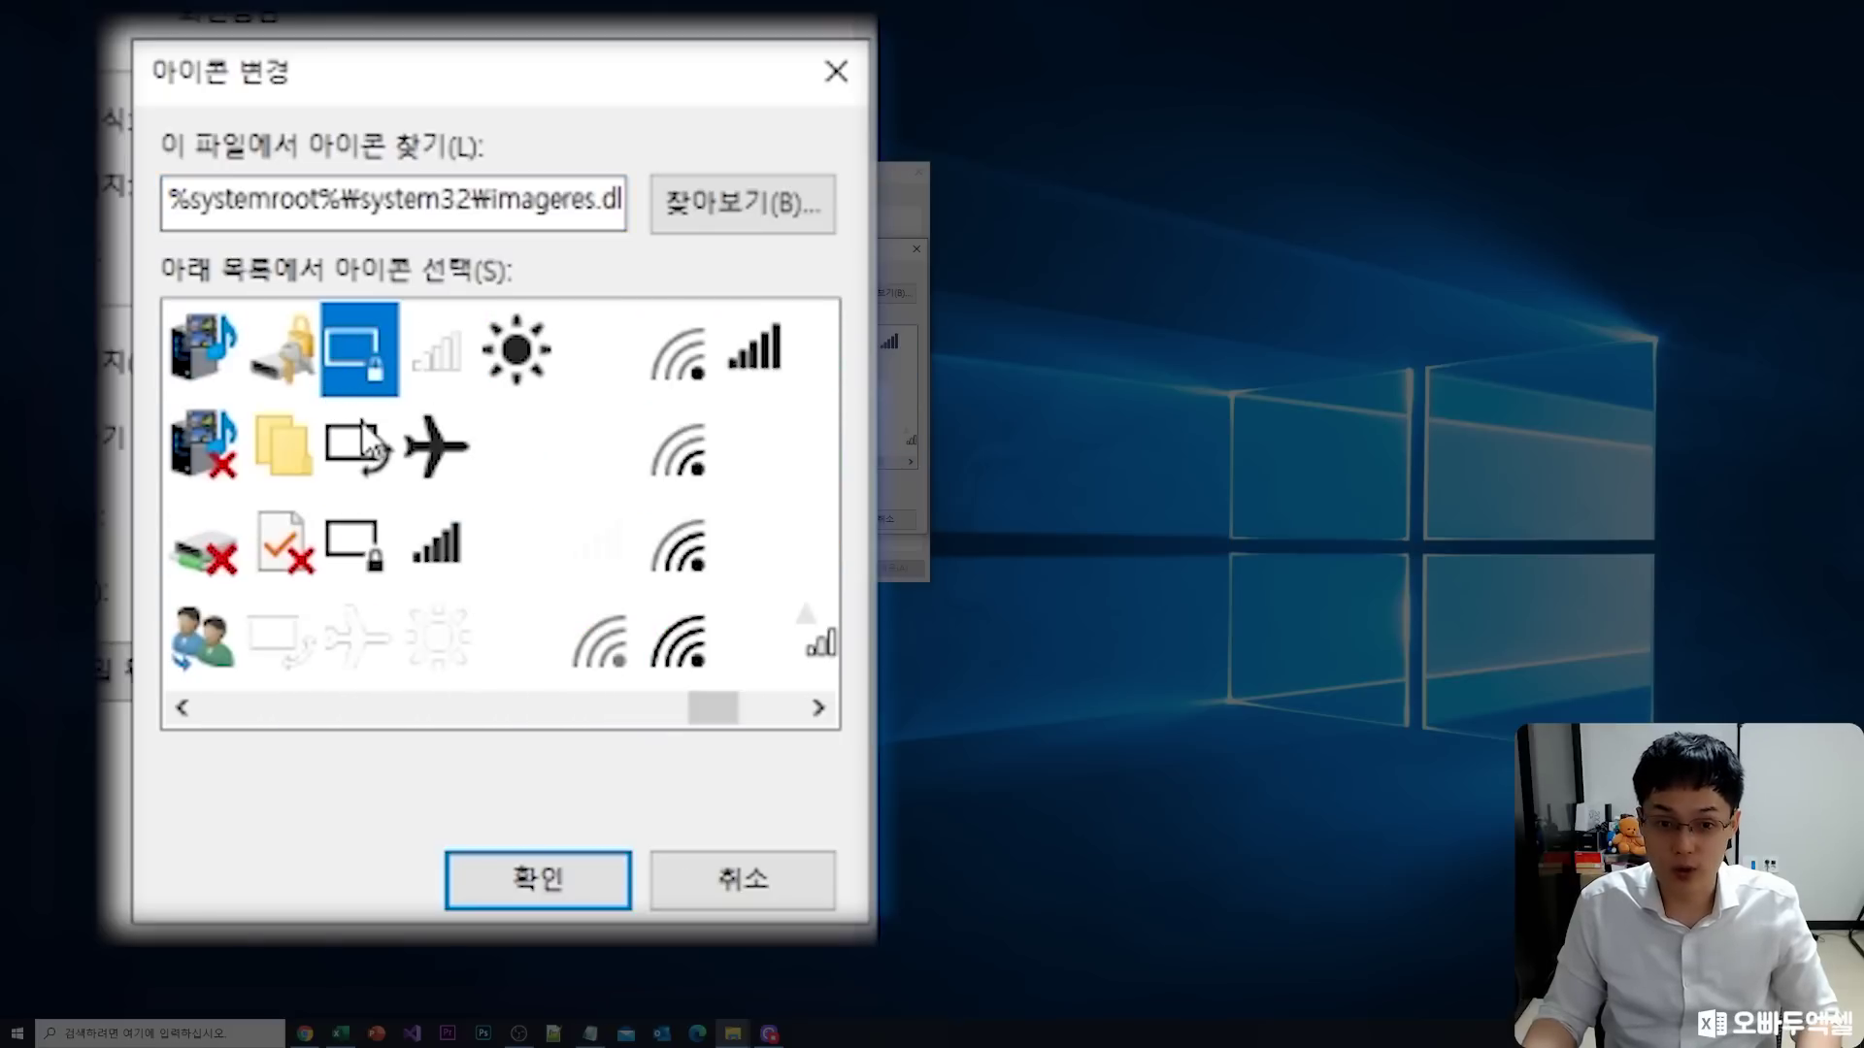
pyautogui.click(549, 876)
pyautogui.click(879, 570)
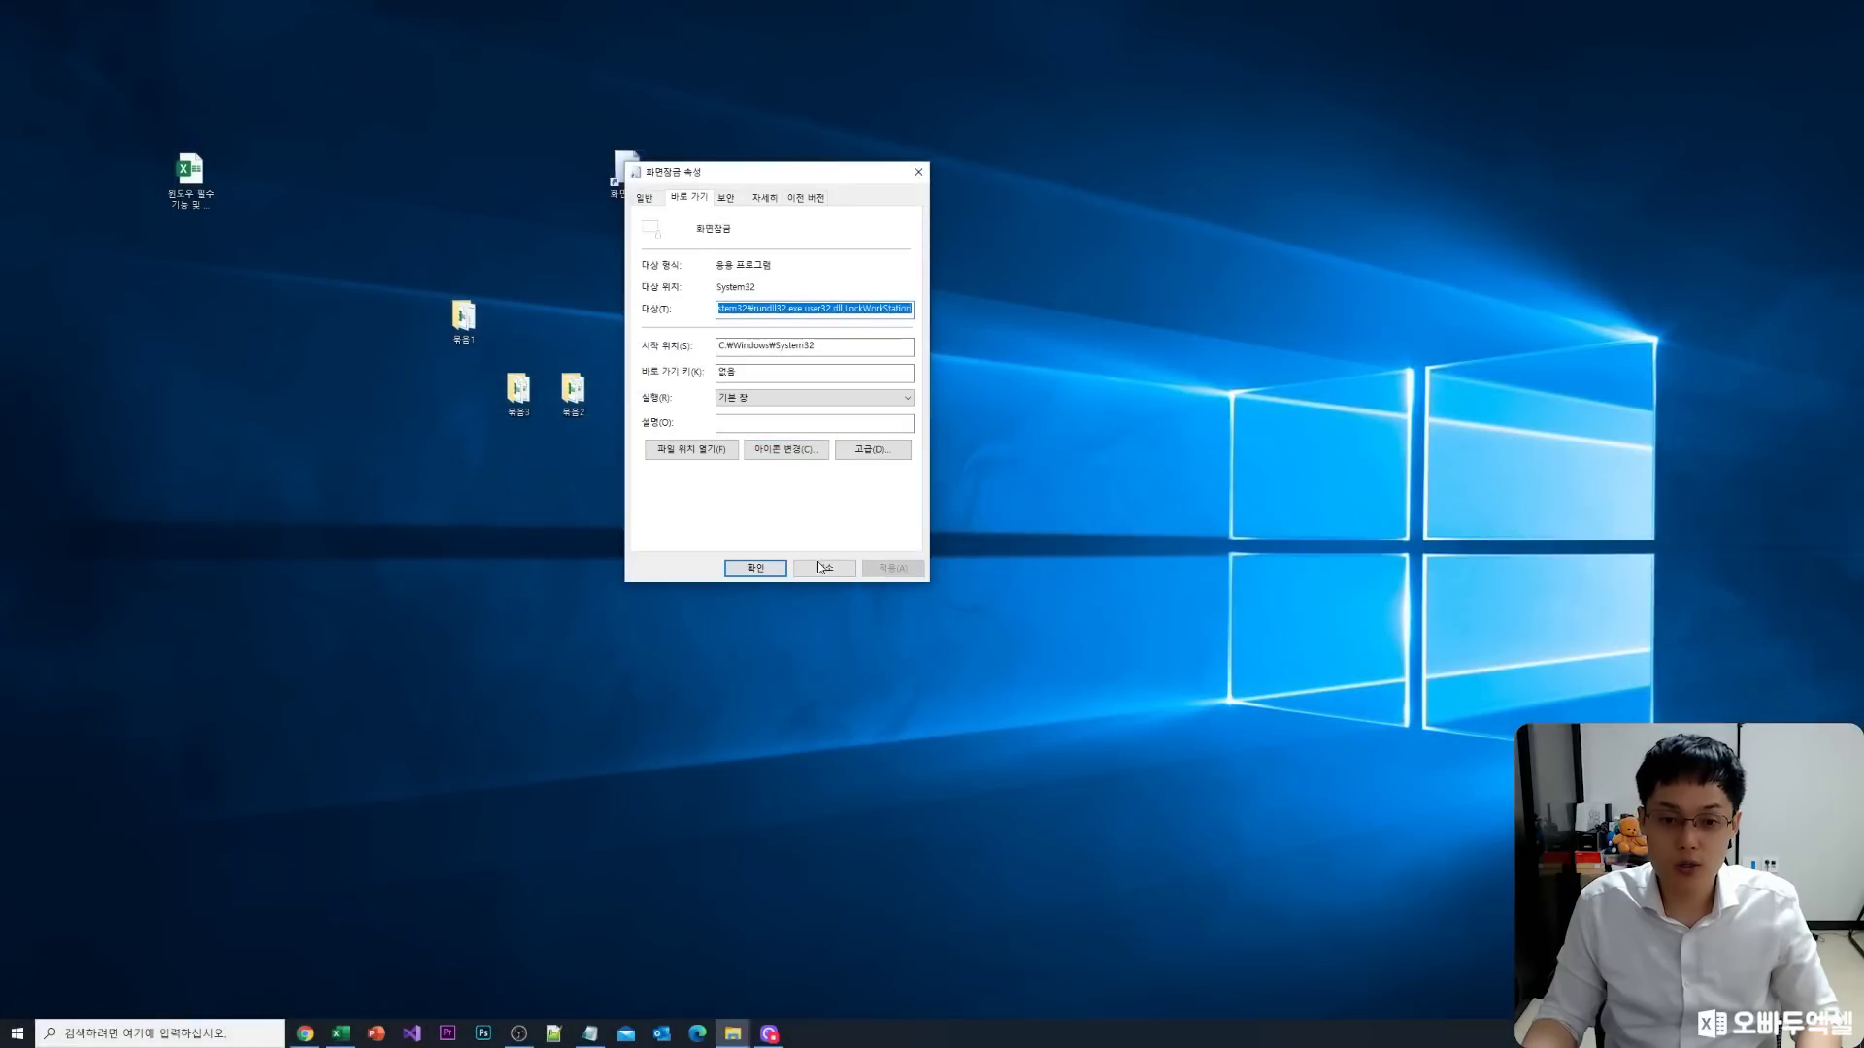
pyautogui.click(755, 568)
# Run the 화면잠금 desktop shortcut to lock the Windows screen
pyautogui.moveTo(736, 194); pyautogui.dragTo(593, 105)
pyautogui.click(674, 307)
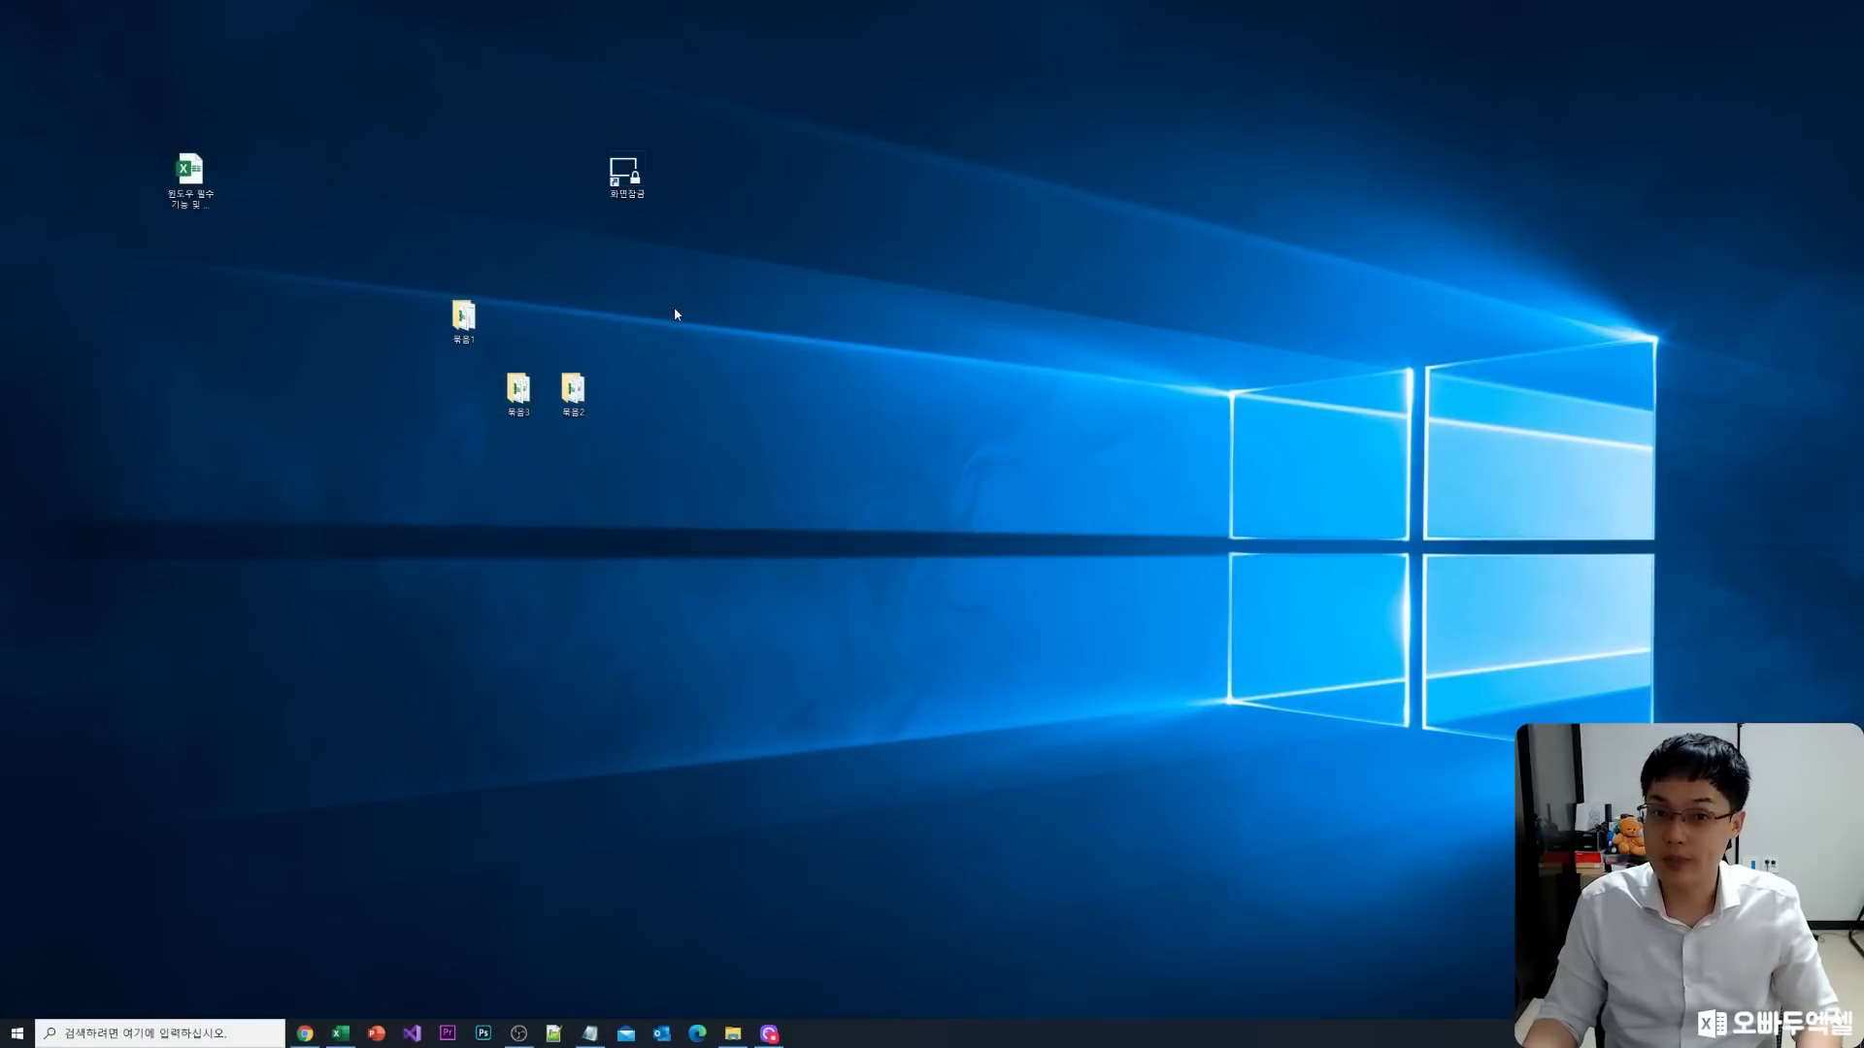
pyautogui.doubleClick(636, 167)
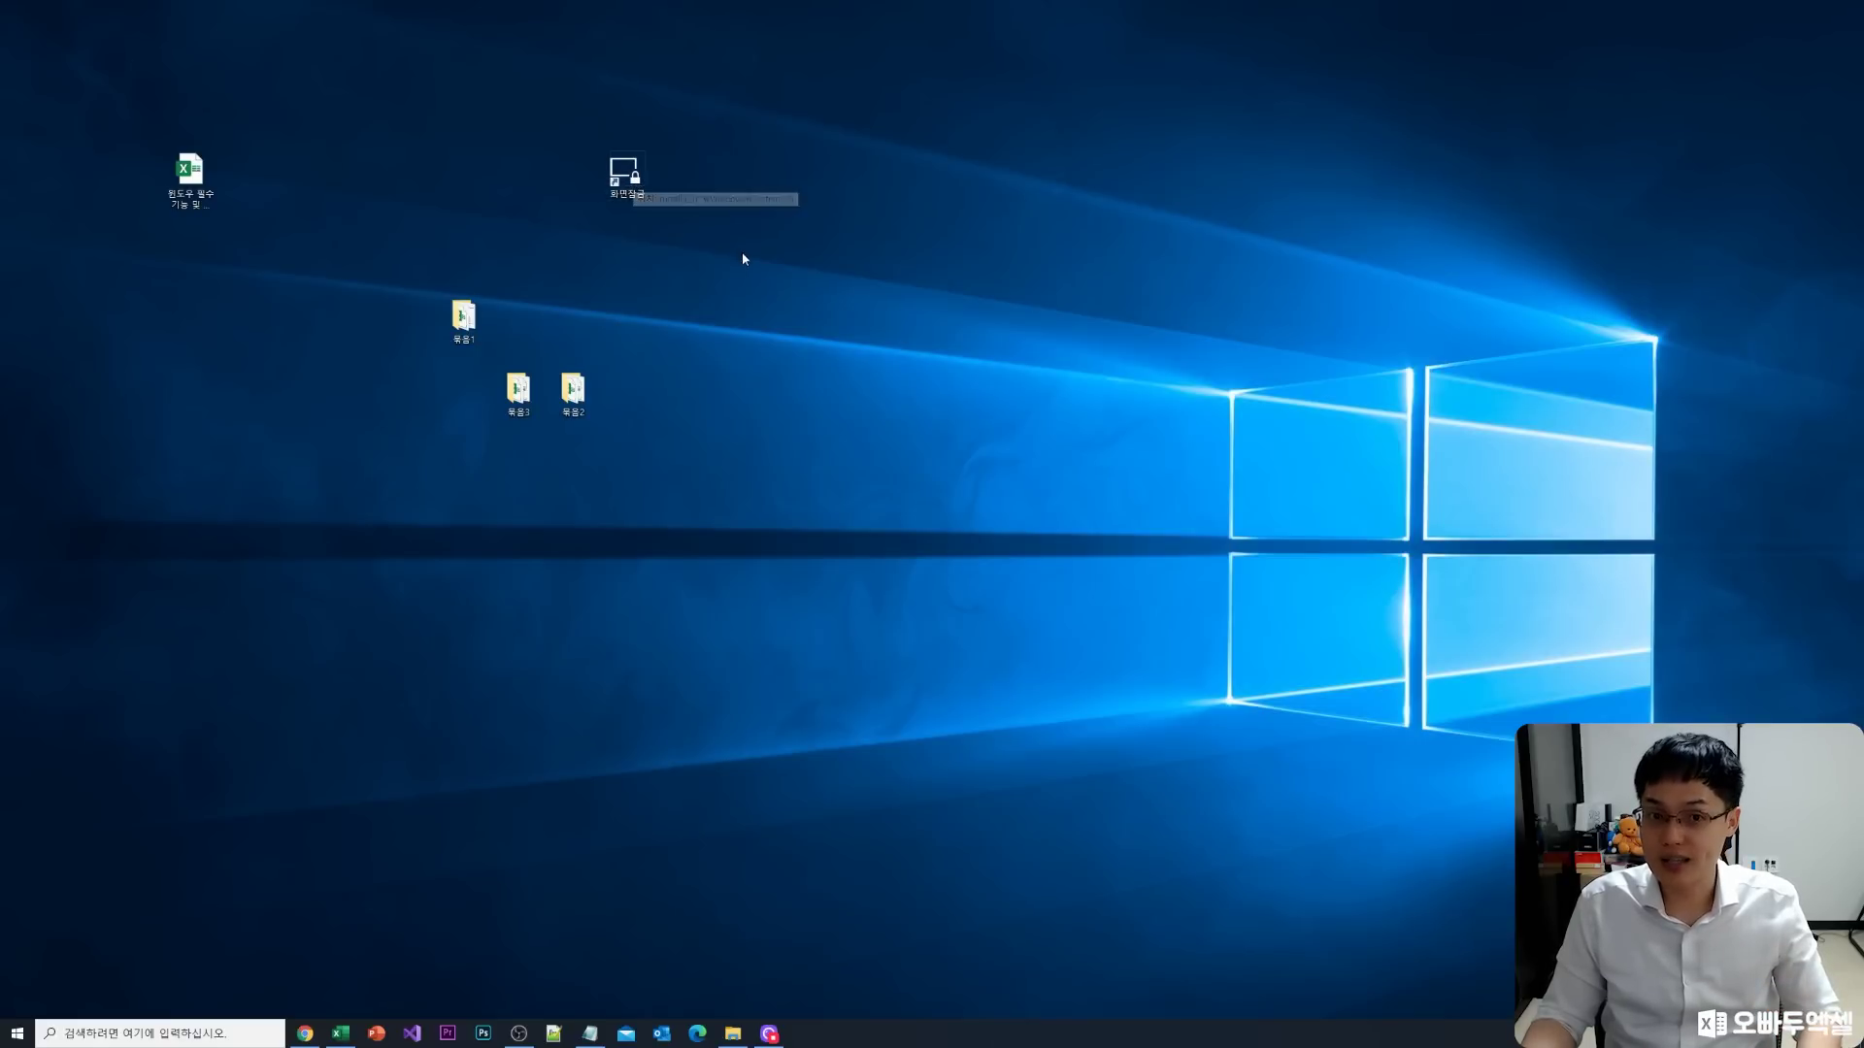
# Pin the 화면잠금 shortcut to the taskbar and move it to the first position, ahead of Chrome
pyautogui.rightClick(622, 190)
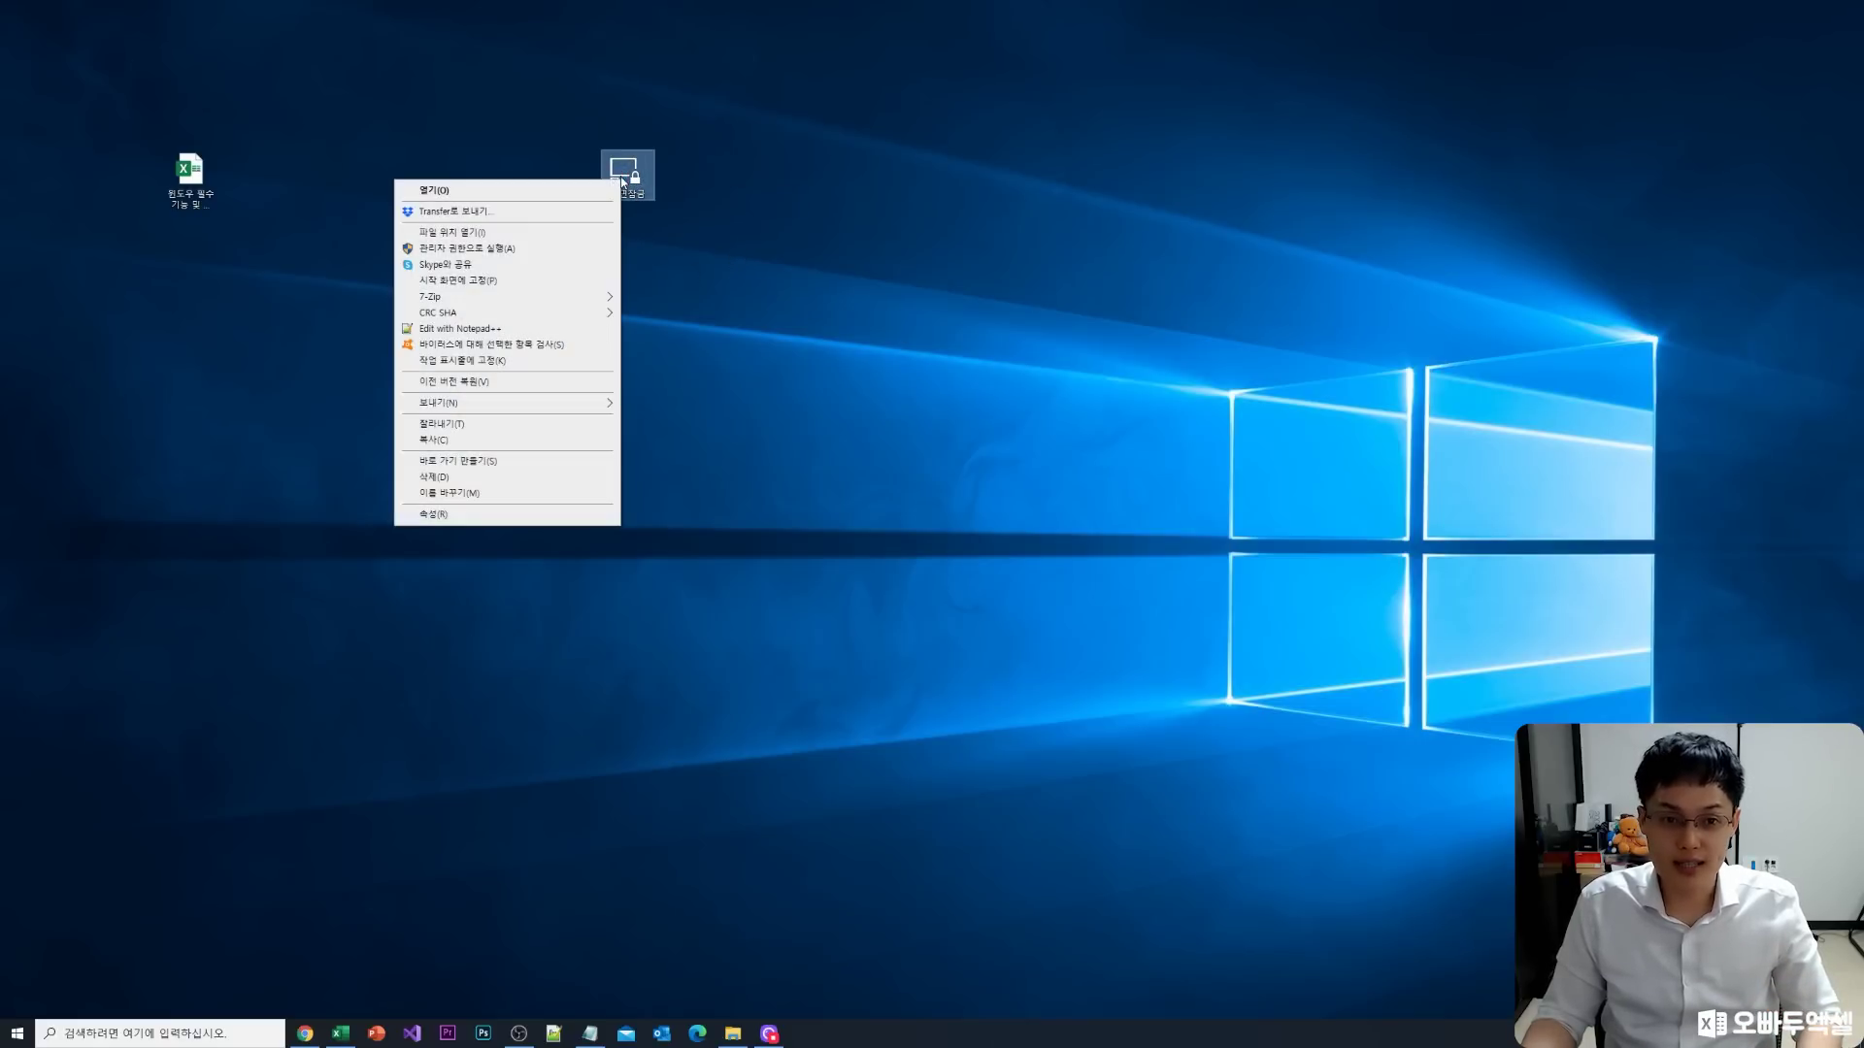
pyautogui.click(501, 361)
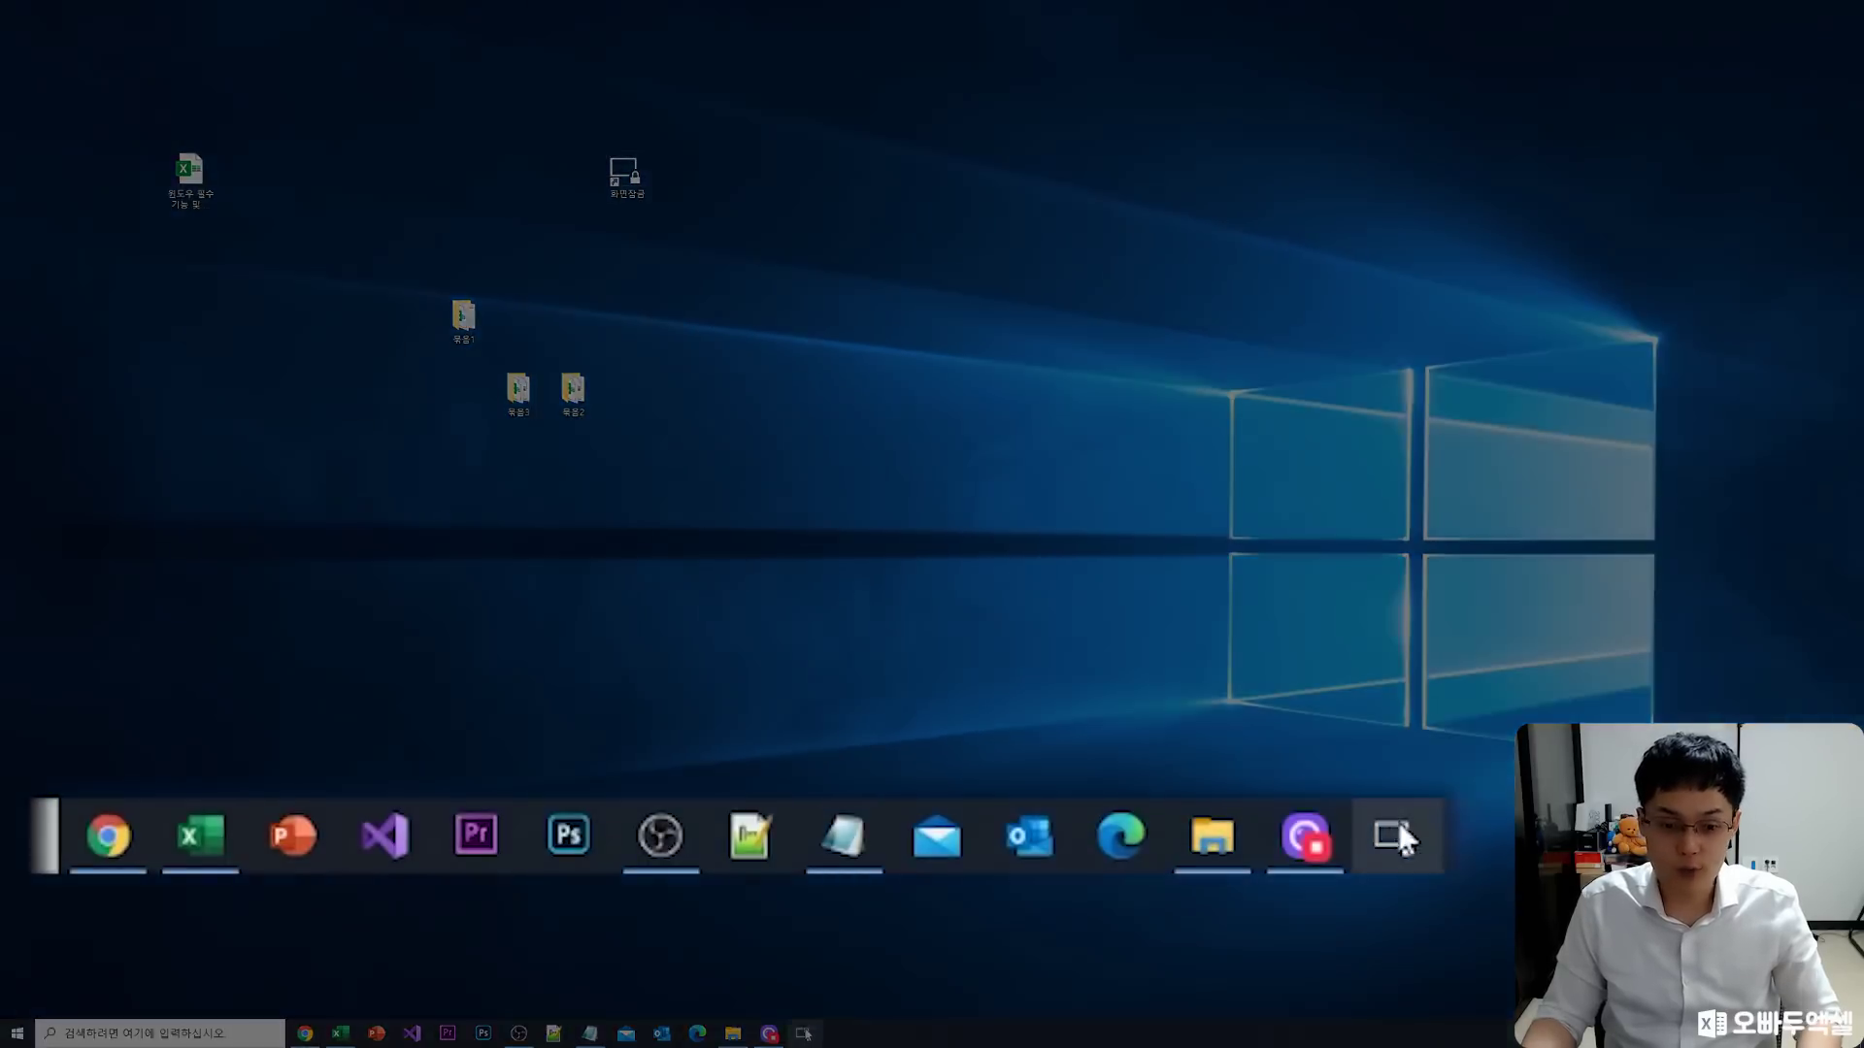
pyautogui.moveTo(803, 1033); pyautogui.dragTo(305, 1032)
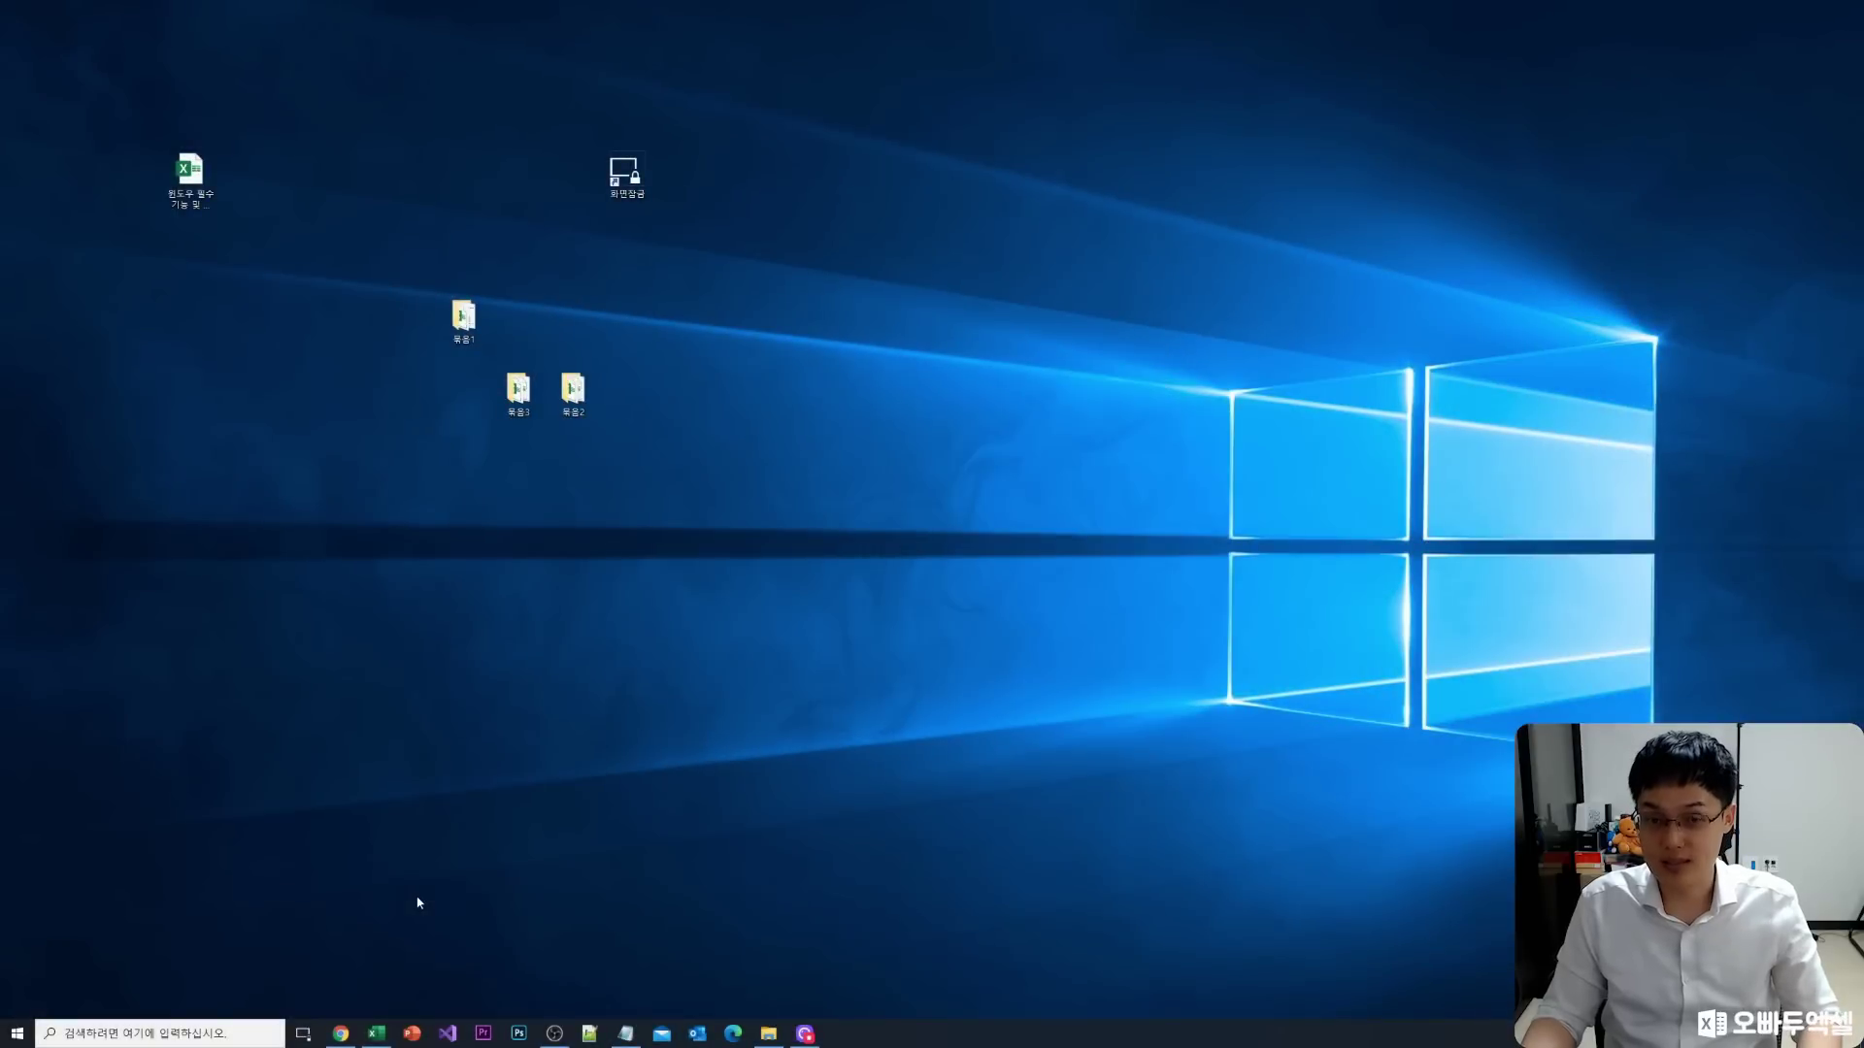
# Switch to Excel and examine the 절전 경로 command in cell O7, leaving its content unedited
pyautogui.hotkey('alt', 'Tab')
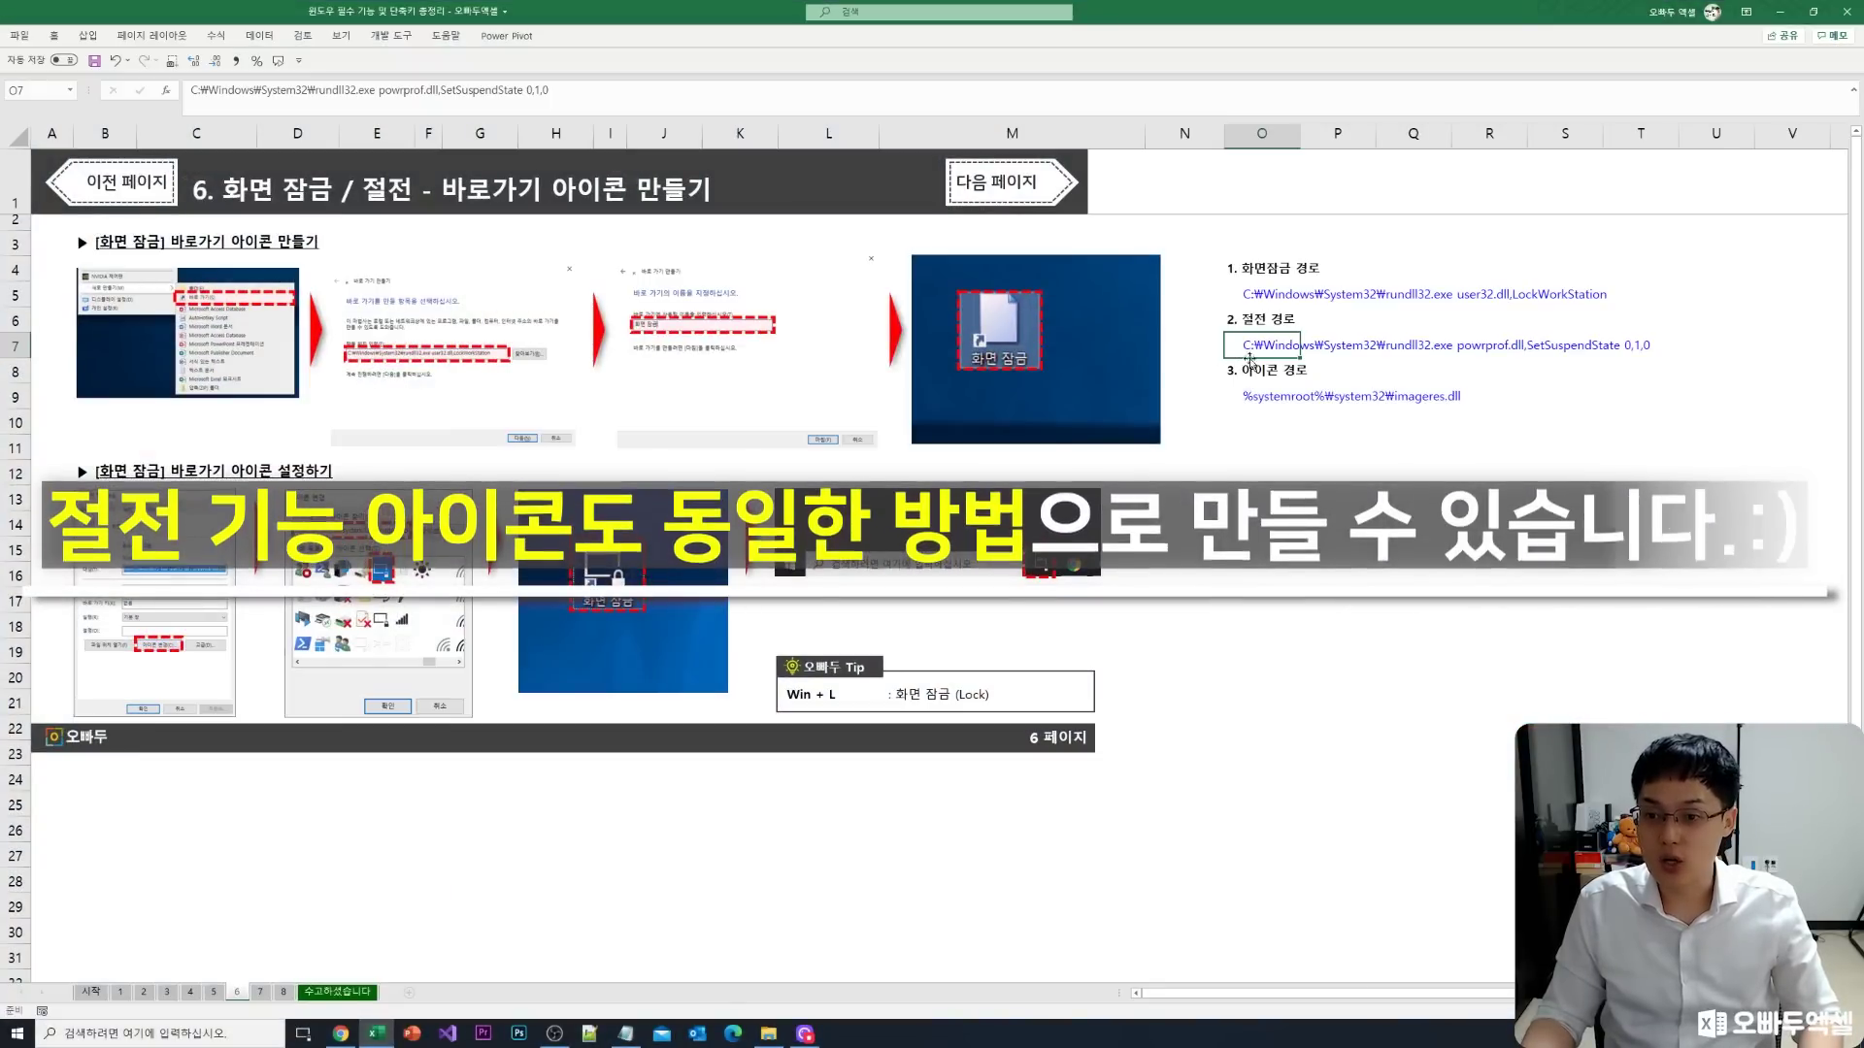
pyautogui.doubleClick(1249, 343)
pyautogui.press('Escape')
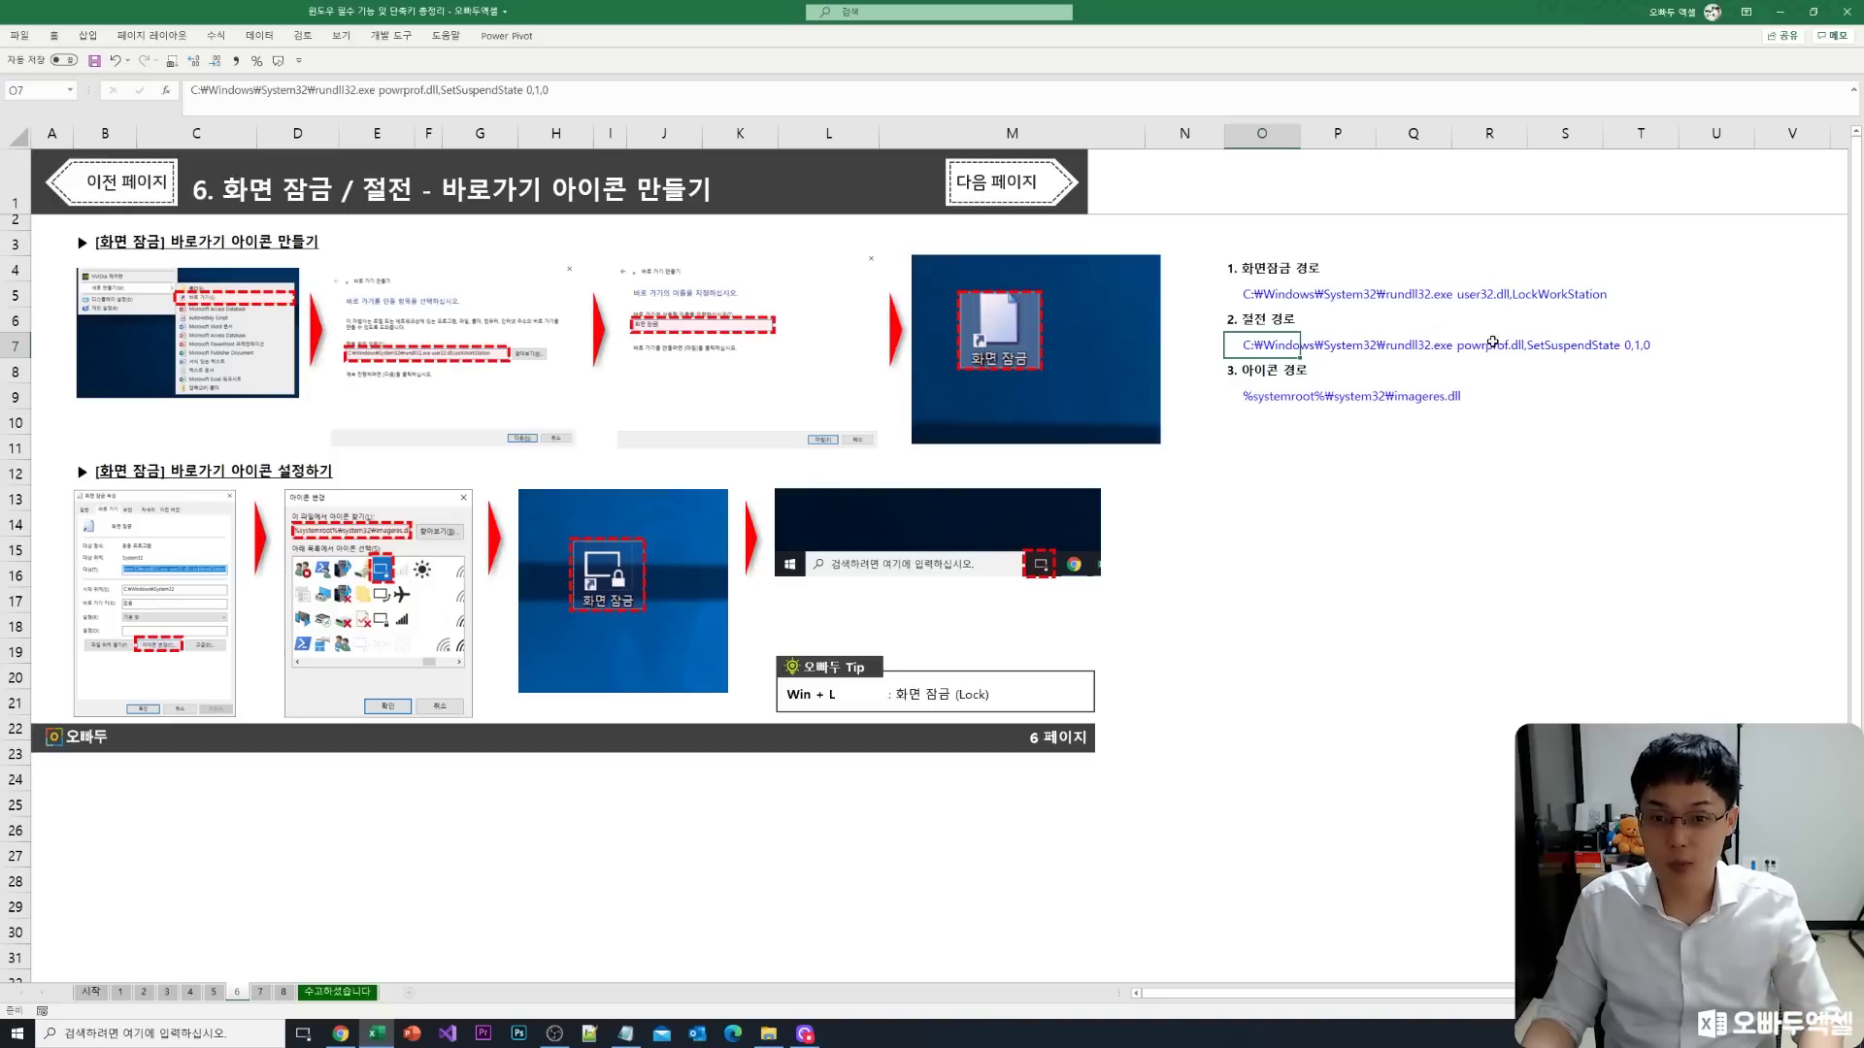
# Advance to guide page 7 on browser shortcuts, switch to Chrome, and view the web page tabs up to the IF function page
pyautogui.click(978, 175)
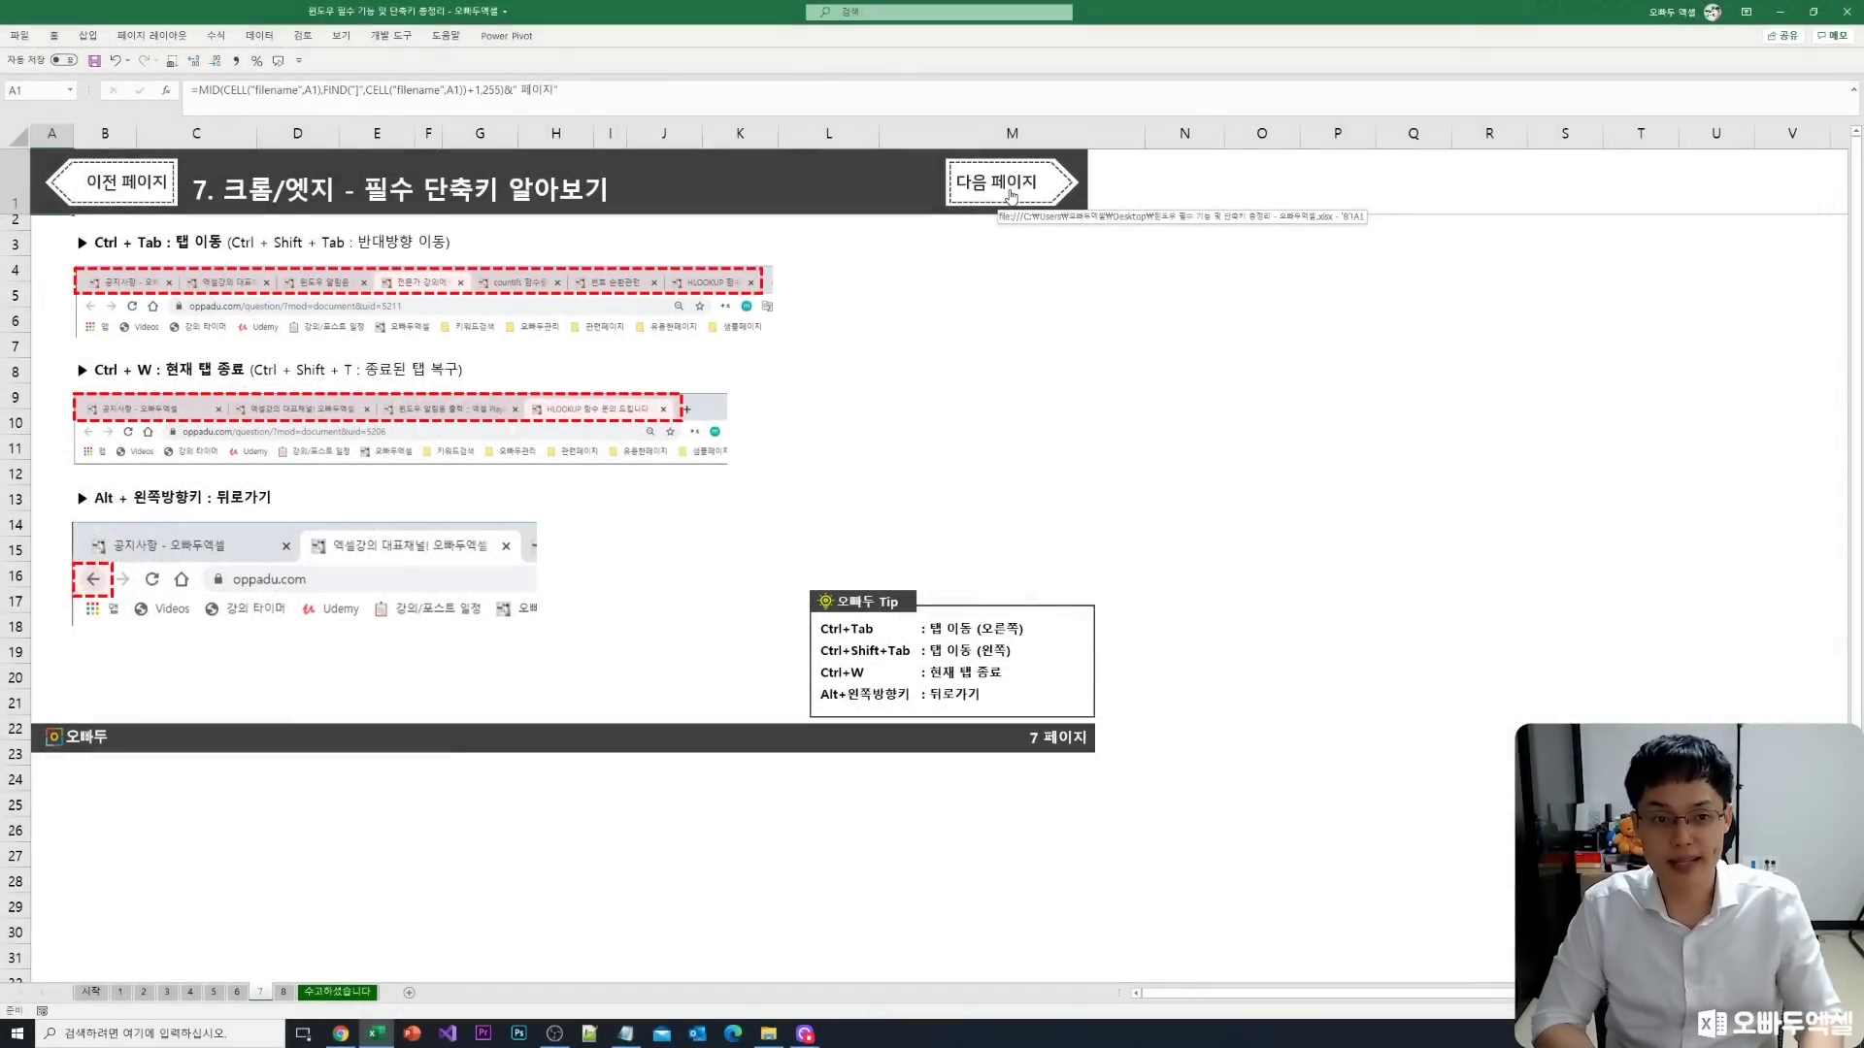
pyautogui.hotkey('alt', 'Tab')
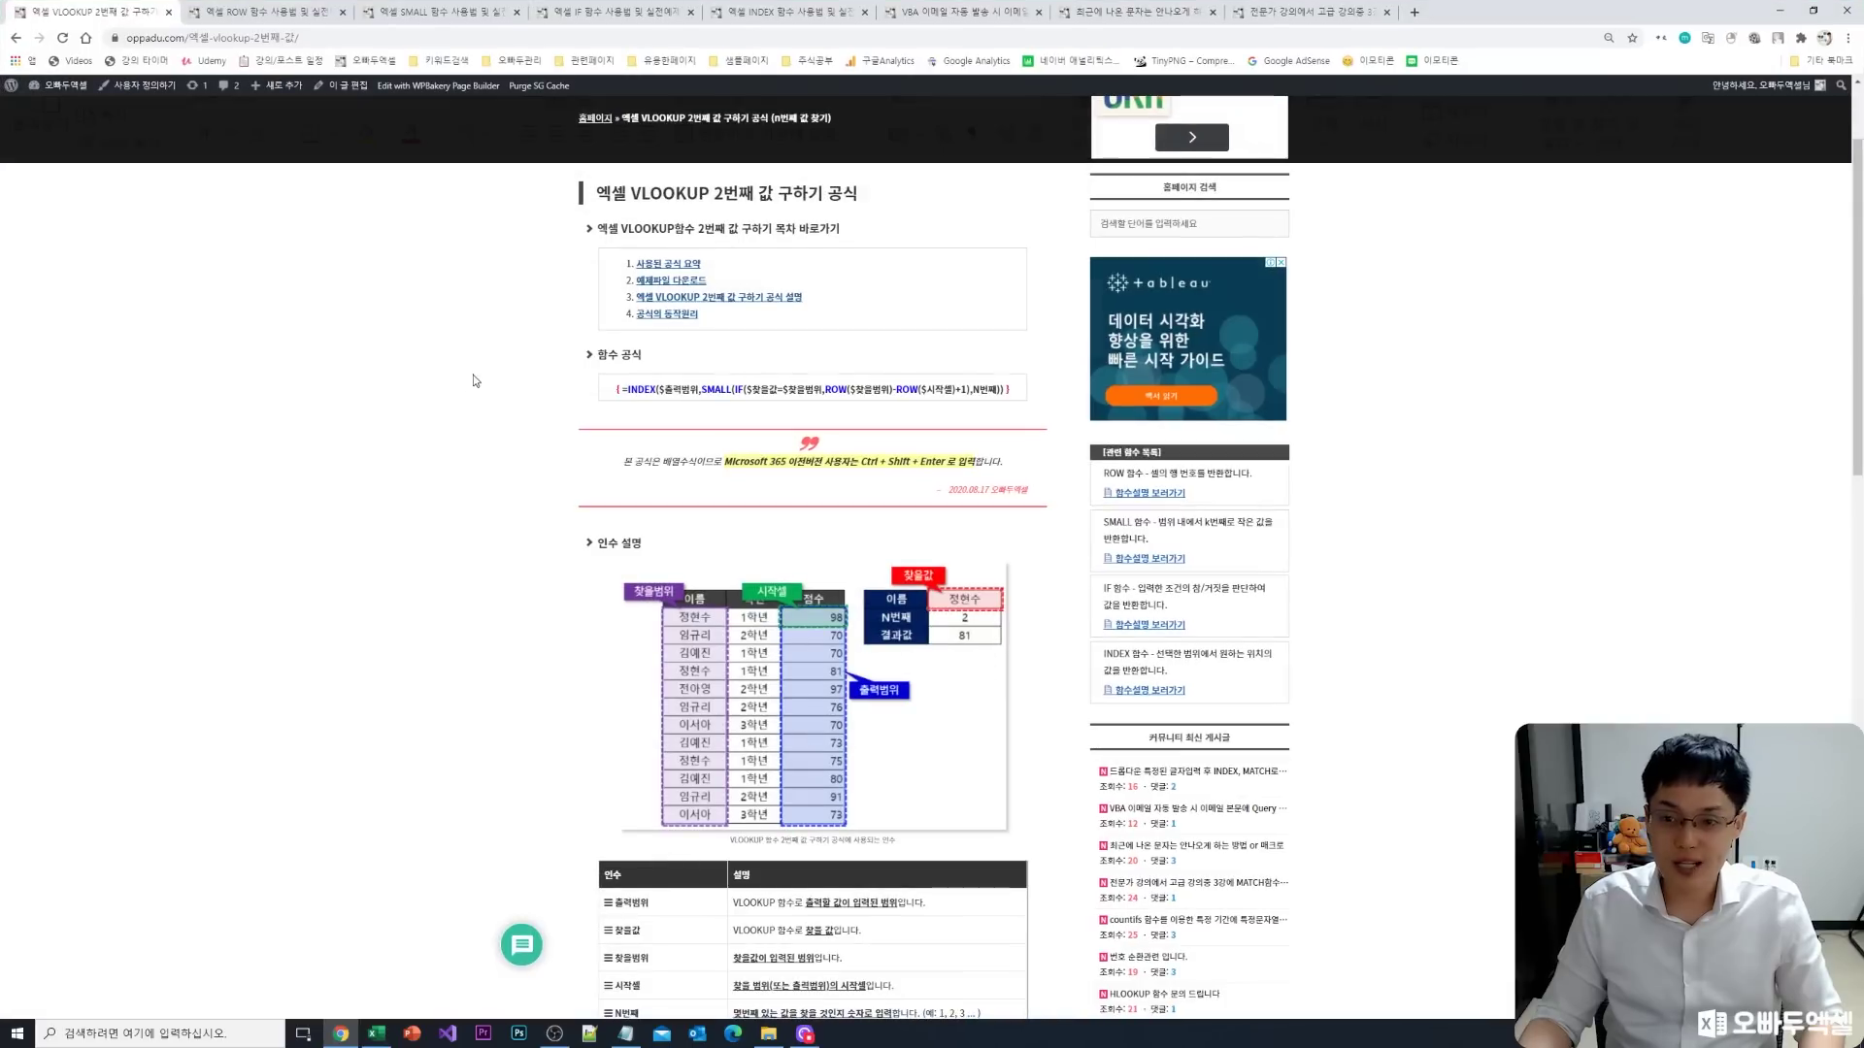
pyautogui.click(282, 10)
pyautogui.click(452, 12)
pyautogui.click(621, 12)
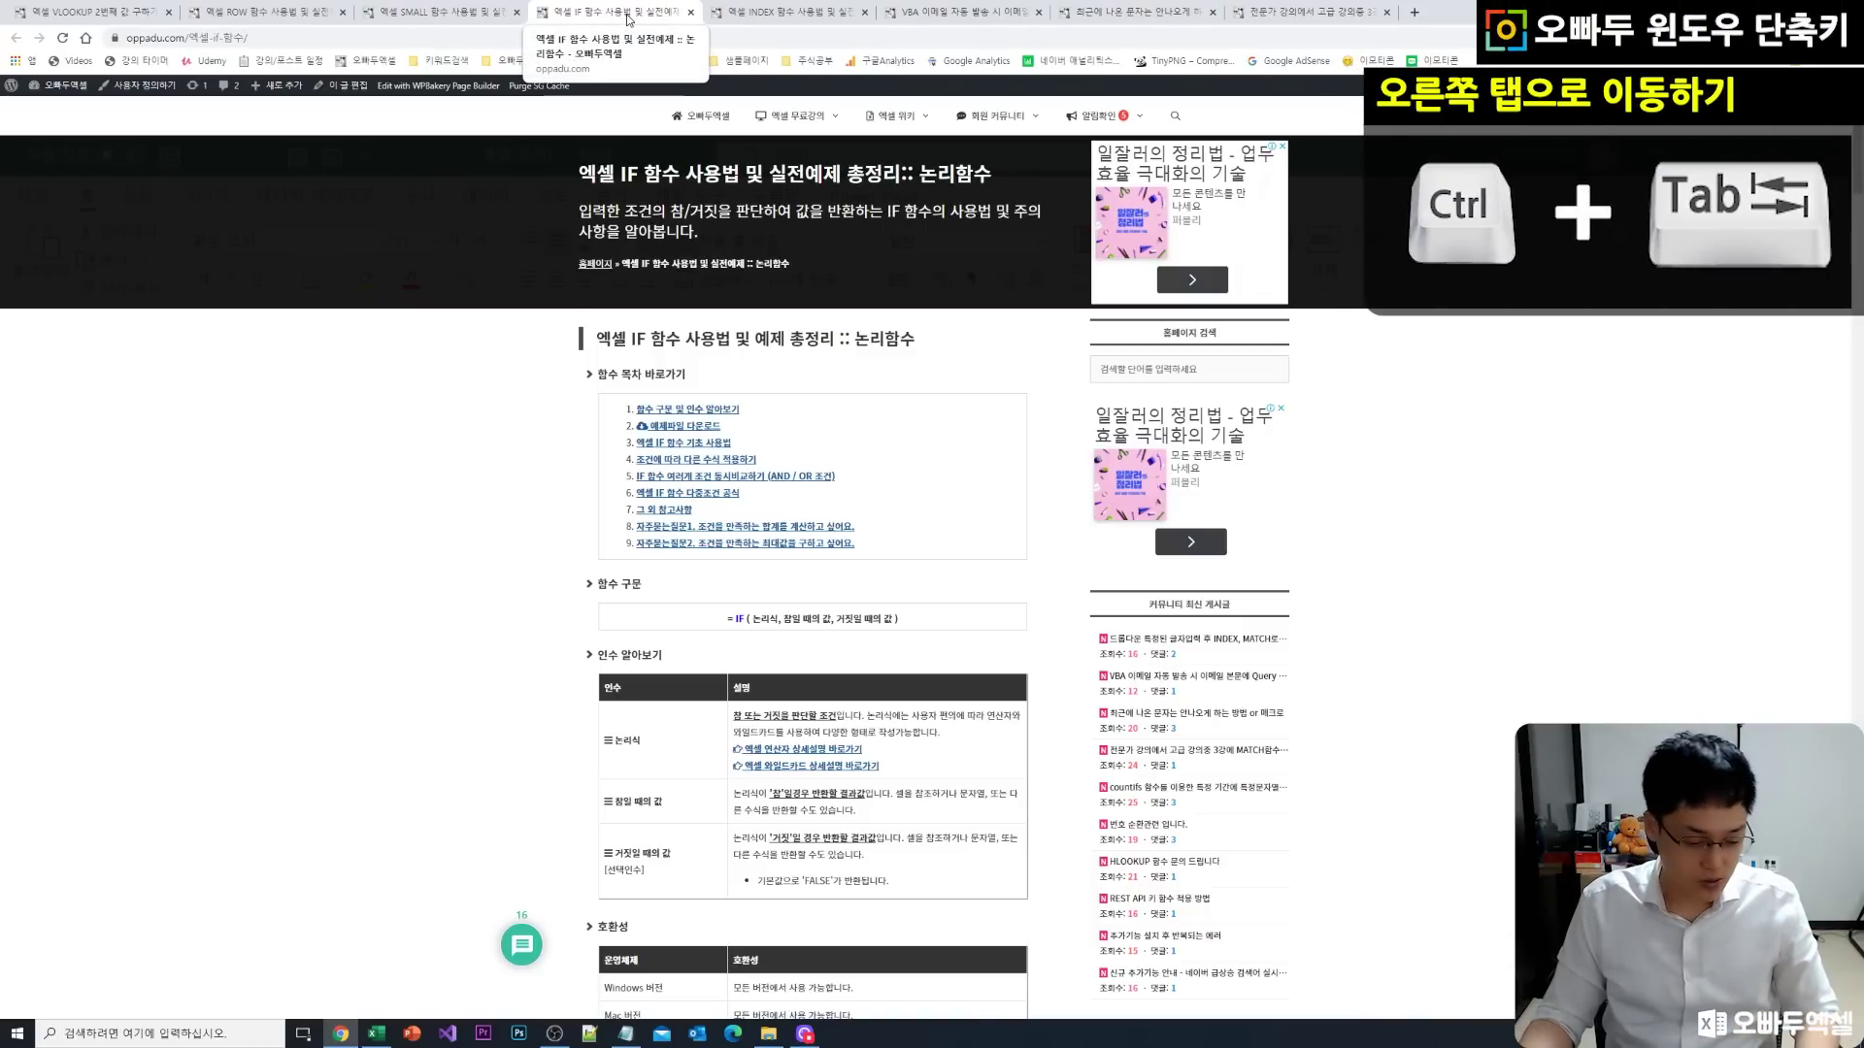
# Cycle forward through the open Chrome tabs, wrapping around past the last one
pyautogui.hotkey('ctrl', 'Tab')
pyautogui.hotkey('ctrl', 'Tab')
pyautogui.hotkey('ctrl', 'Tab')
pyautogui.hotkey('ctrl', 'Tab')
pyautogui.hotkey('ctrl', 'Tab')
pyautogui.hotkey('ctrl', 'Tab')
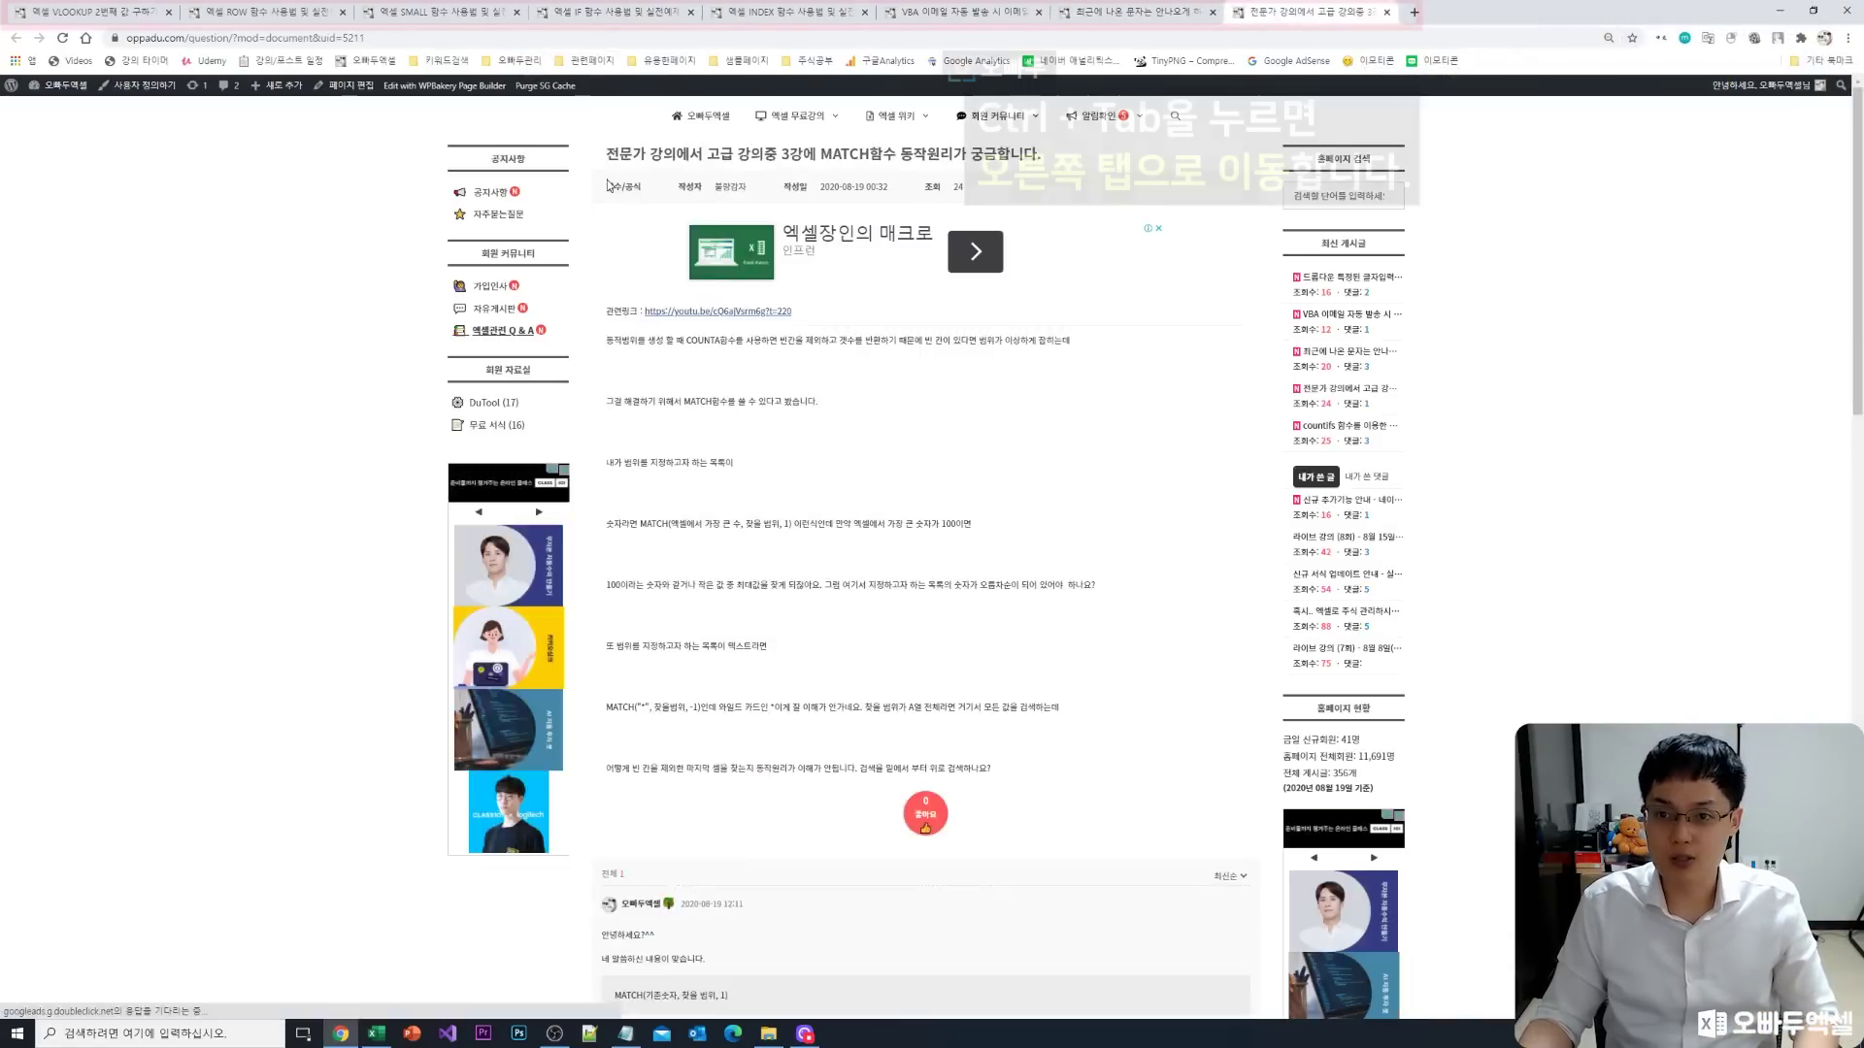
pyautogui.hotkey('ctrl', 'Tab')
pyautogui.hotkey('ctrl', 'Tab')
pyautogui.hotkey('ctrl', 'Tab')
pyautogui.hotkey('ctrl', 'Tab')
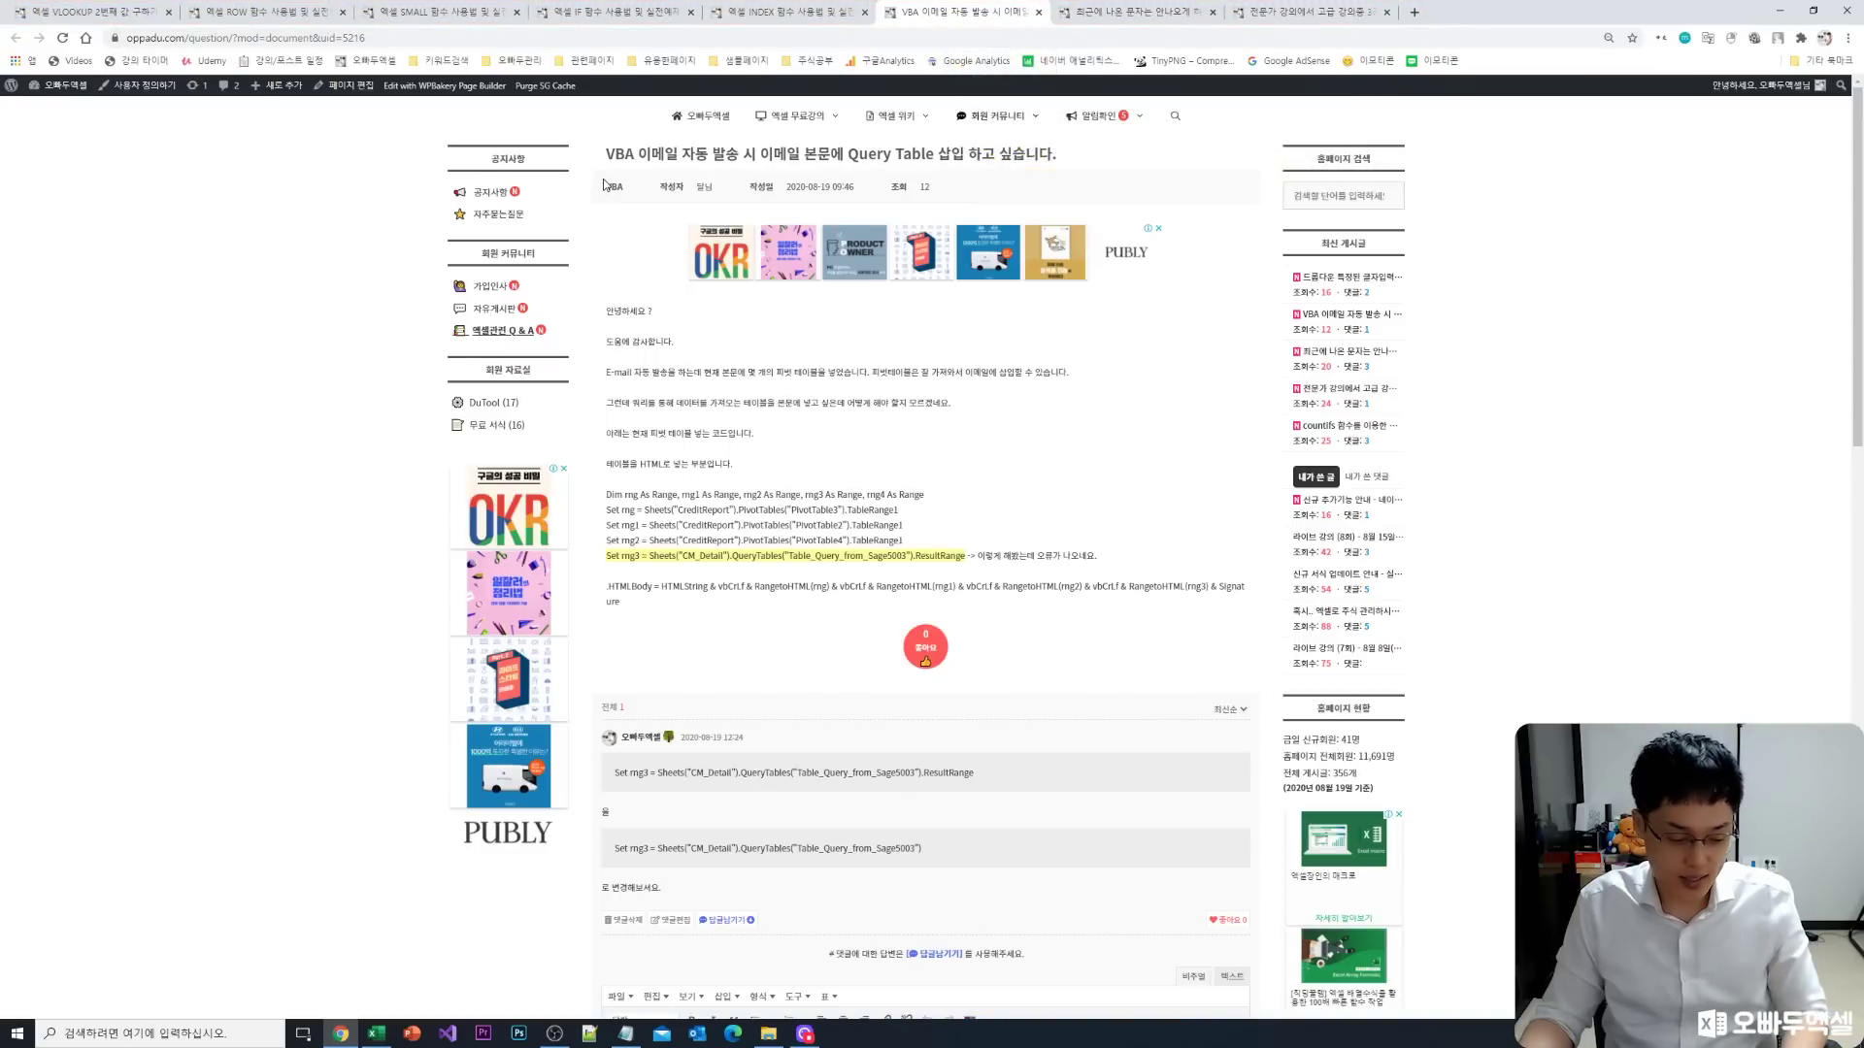
# Cycle backward through the open Chrome tabs repeatedly, stopping on the INDEX function page
pyautogui.hotkey('ctrl', 'shift', 'Tab')
pyautogui.hotkey('ctrl', 'shift', 'Tab')
pyautogui.hotkey('ctrl', 'shift', 'Tab')
pyautogui.hotkey('ctrl', 'shift', 'Tab')
pyautogui.hotkey('ctrl', 'shift', 'Tab')
pyautogui.hotkey('ctrl', 'shift', 'Tab')
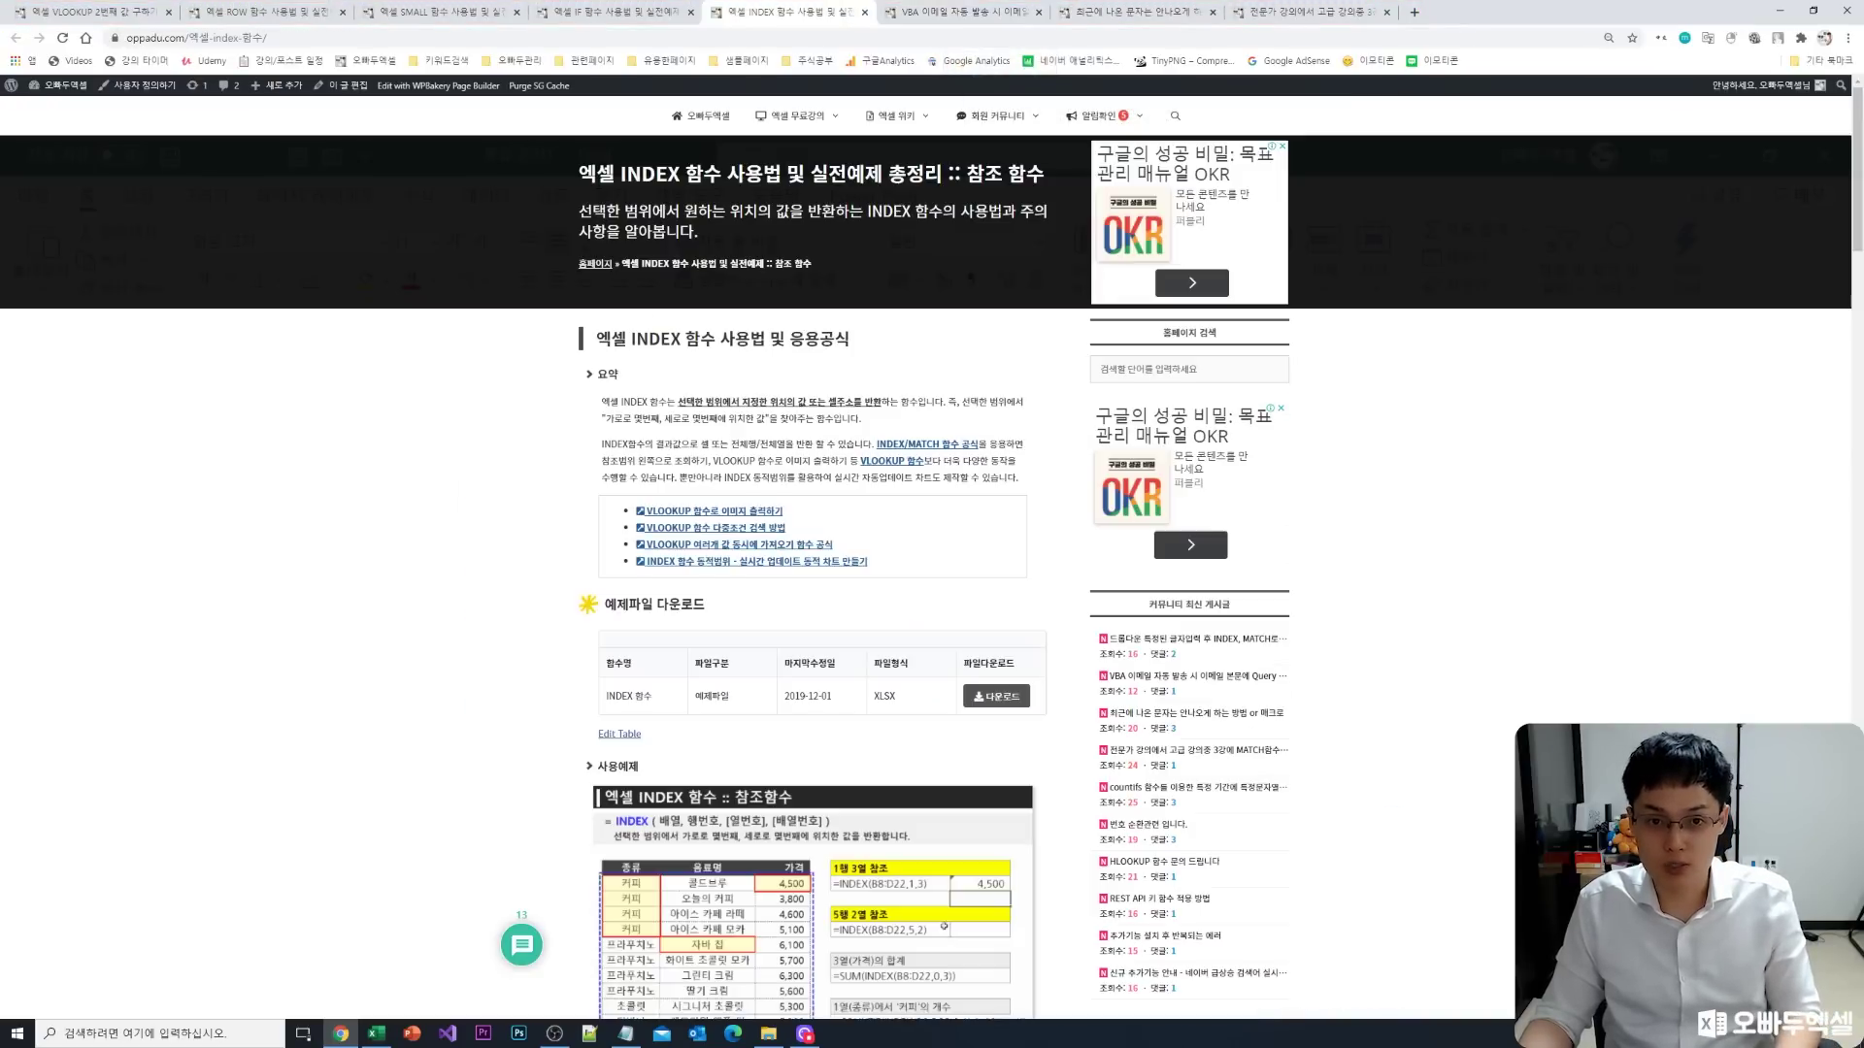
pyautogui.hotkey('ctrl', 'shift', 'Tab')
pyautogui.hotkey('ctrl', 'shift', 'Tab')
pyautogui.hotkey('ctrl', 'shift', 'Tab')
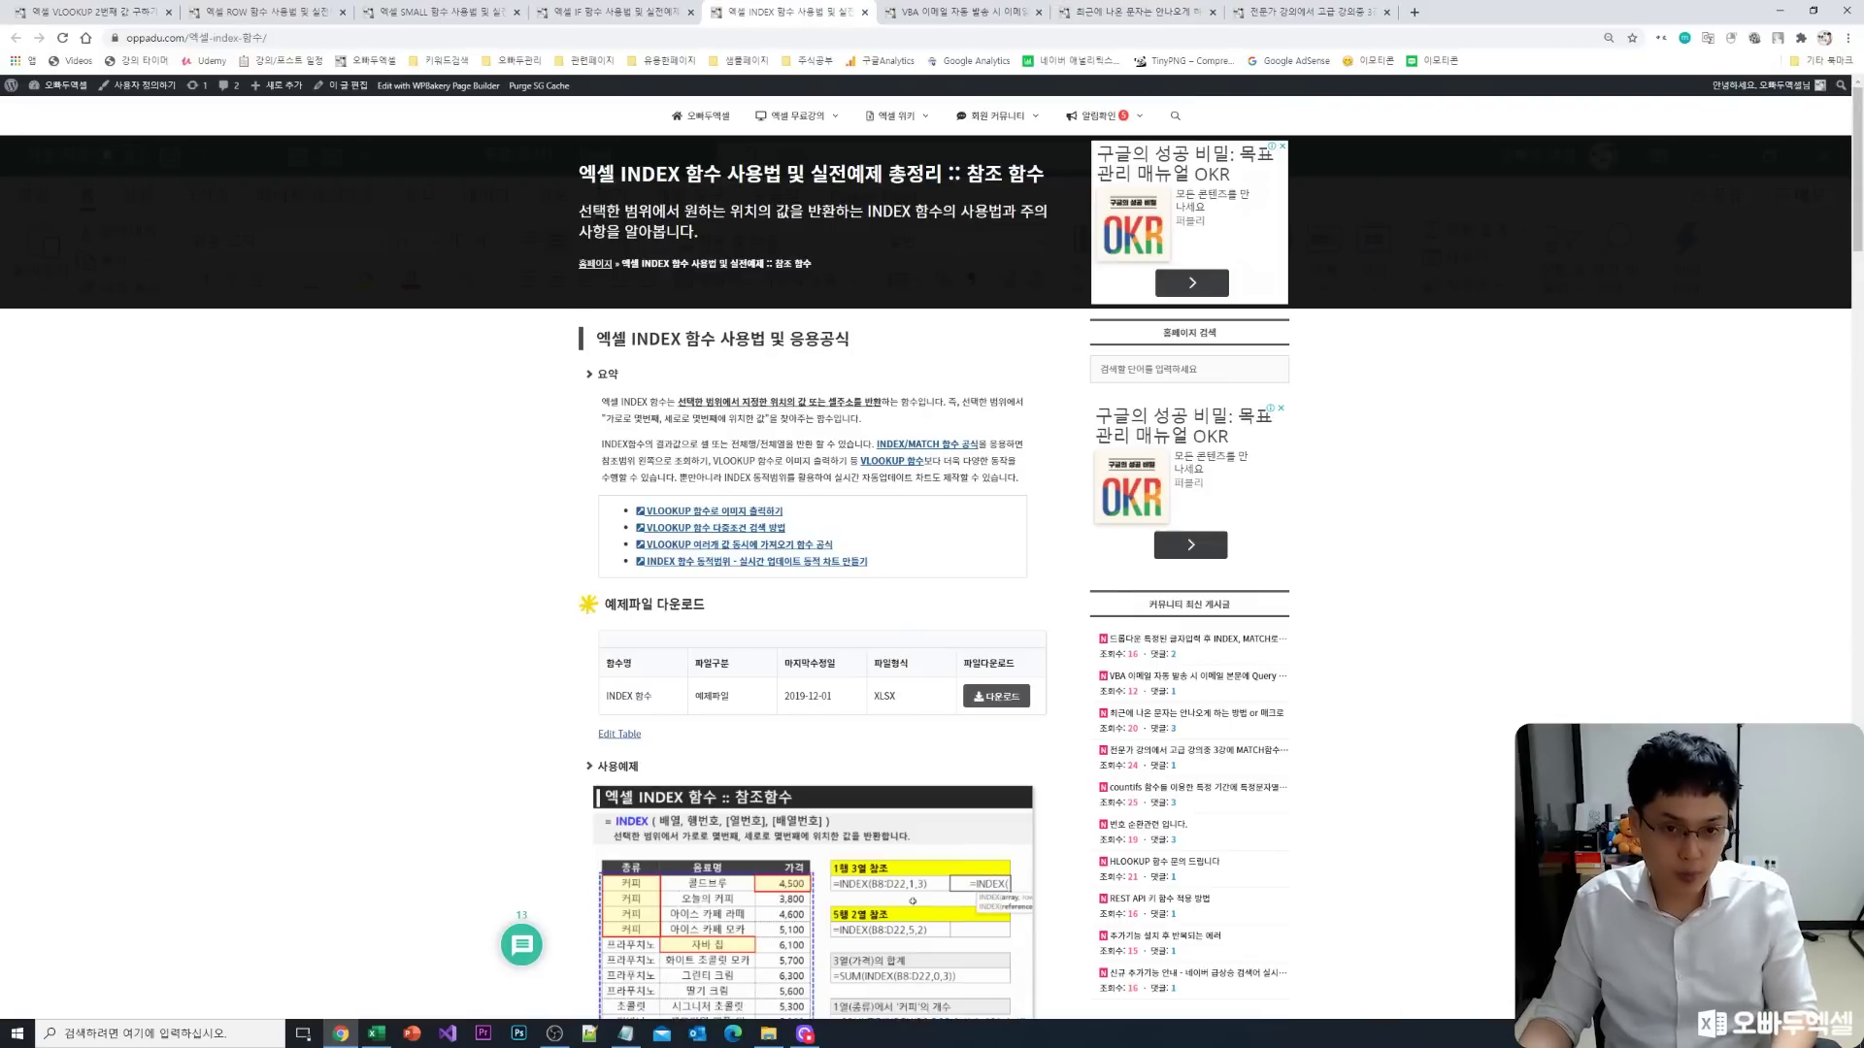
pyautogui.hotkey('ctrl', 'shift', 'Tab')
pyautogui.hotkey('ctrl', 'shift', 'Tab')
pyautogui.hotkey('ctrl', 'shift', 'Tab')
pyautogui.hotkey('ctrl', 'shift', 'Tab')
pyautogui.hotkey('ctrl', 'shift', 'Tab')
pyautogui.hotkey('ctrl', 'shift', 'Tab')
pyautogui.hotkey('ctrl', 'shift', 'Tab')
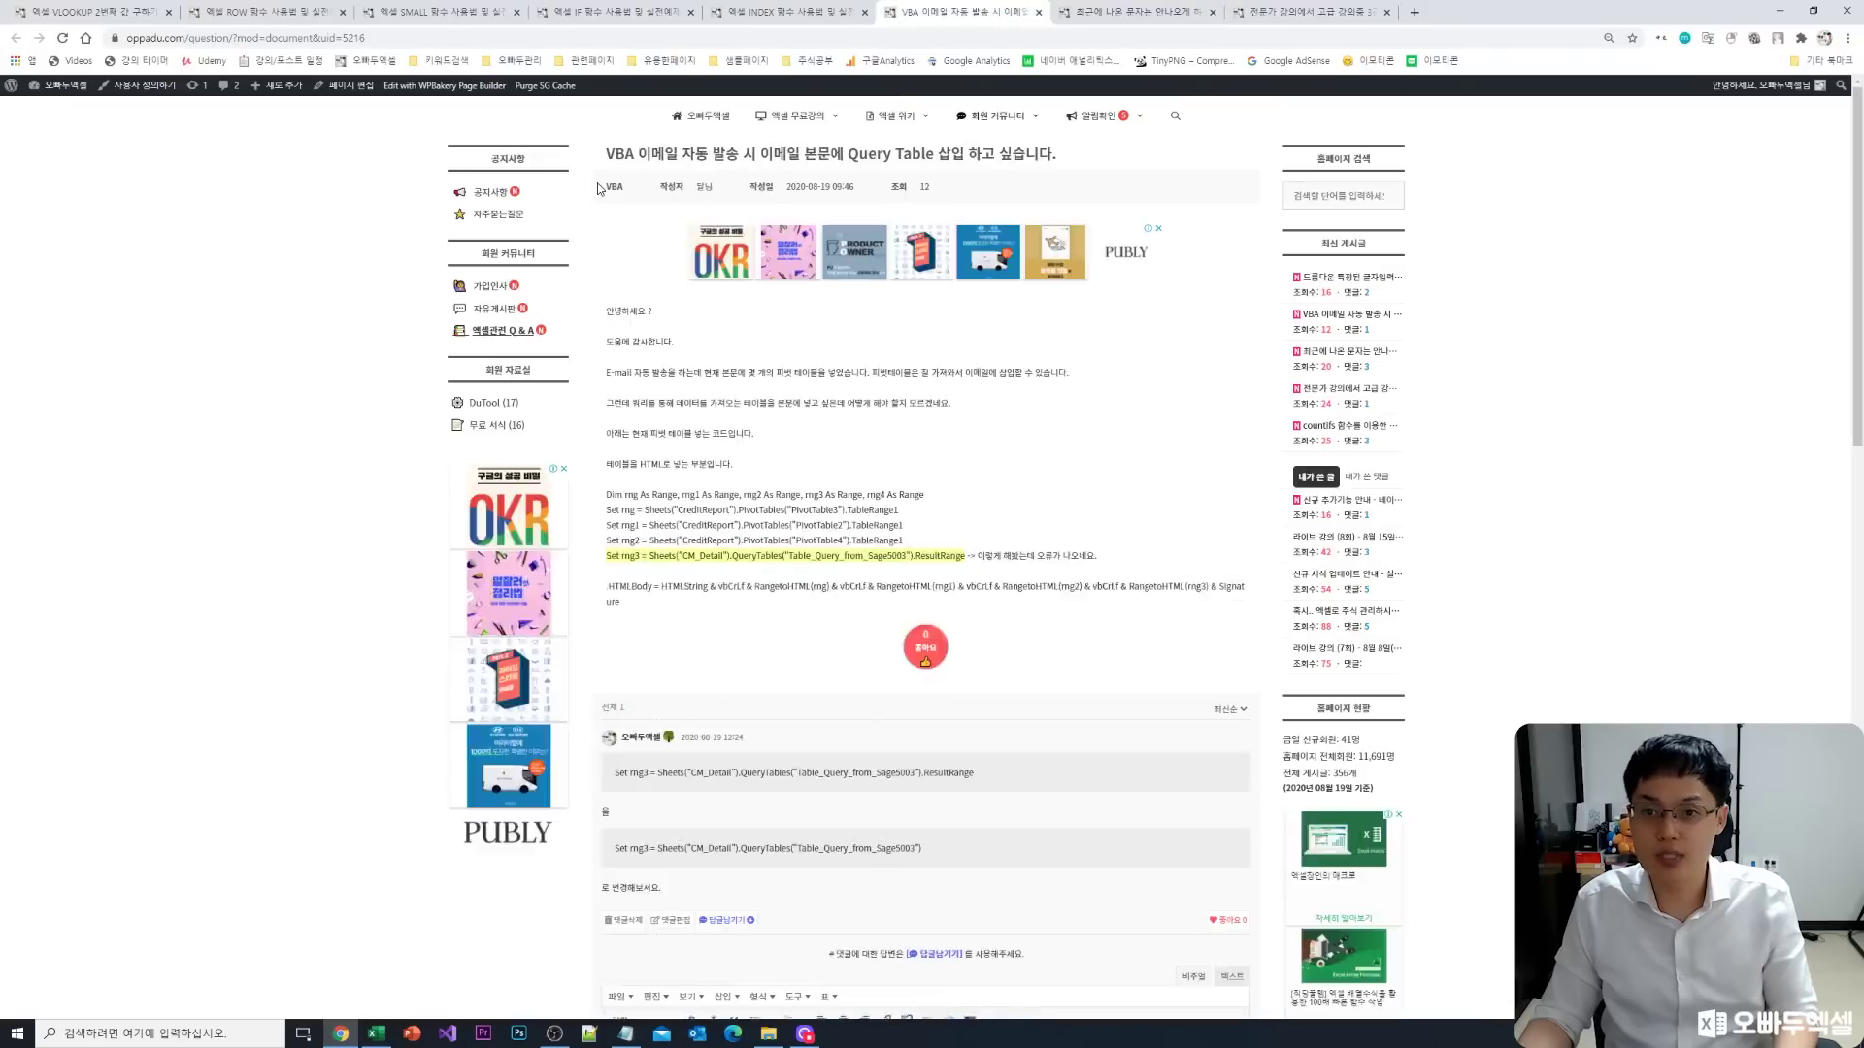
pyautogui.hotkey('ctrl', 'shift', 'Tab')
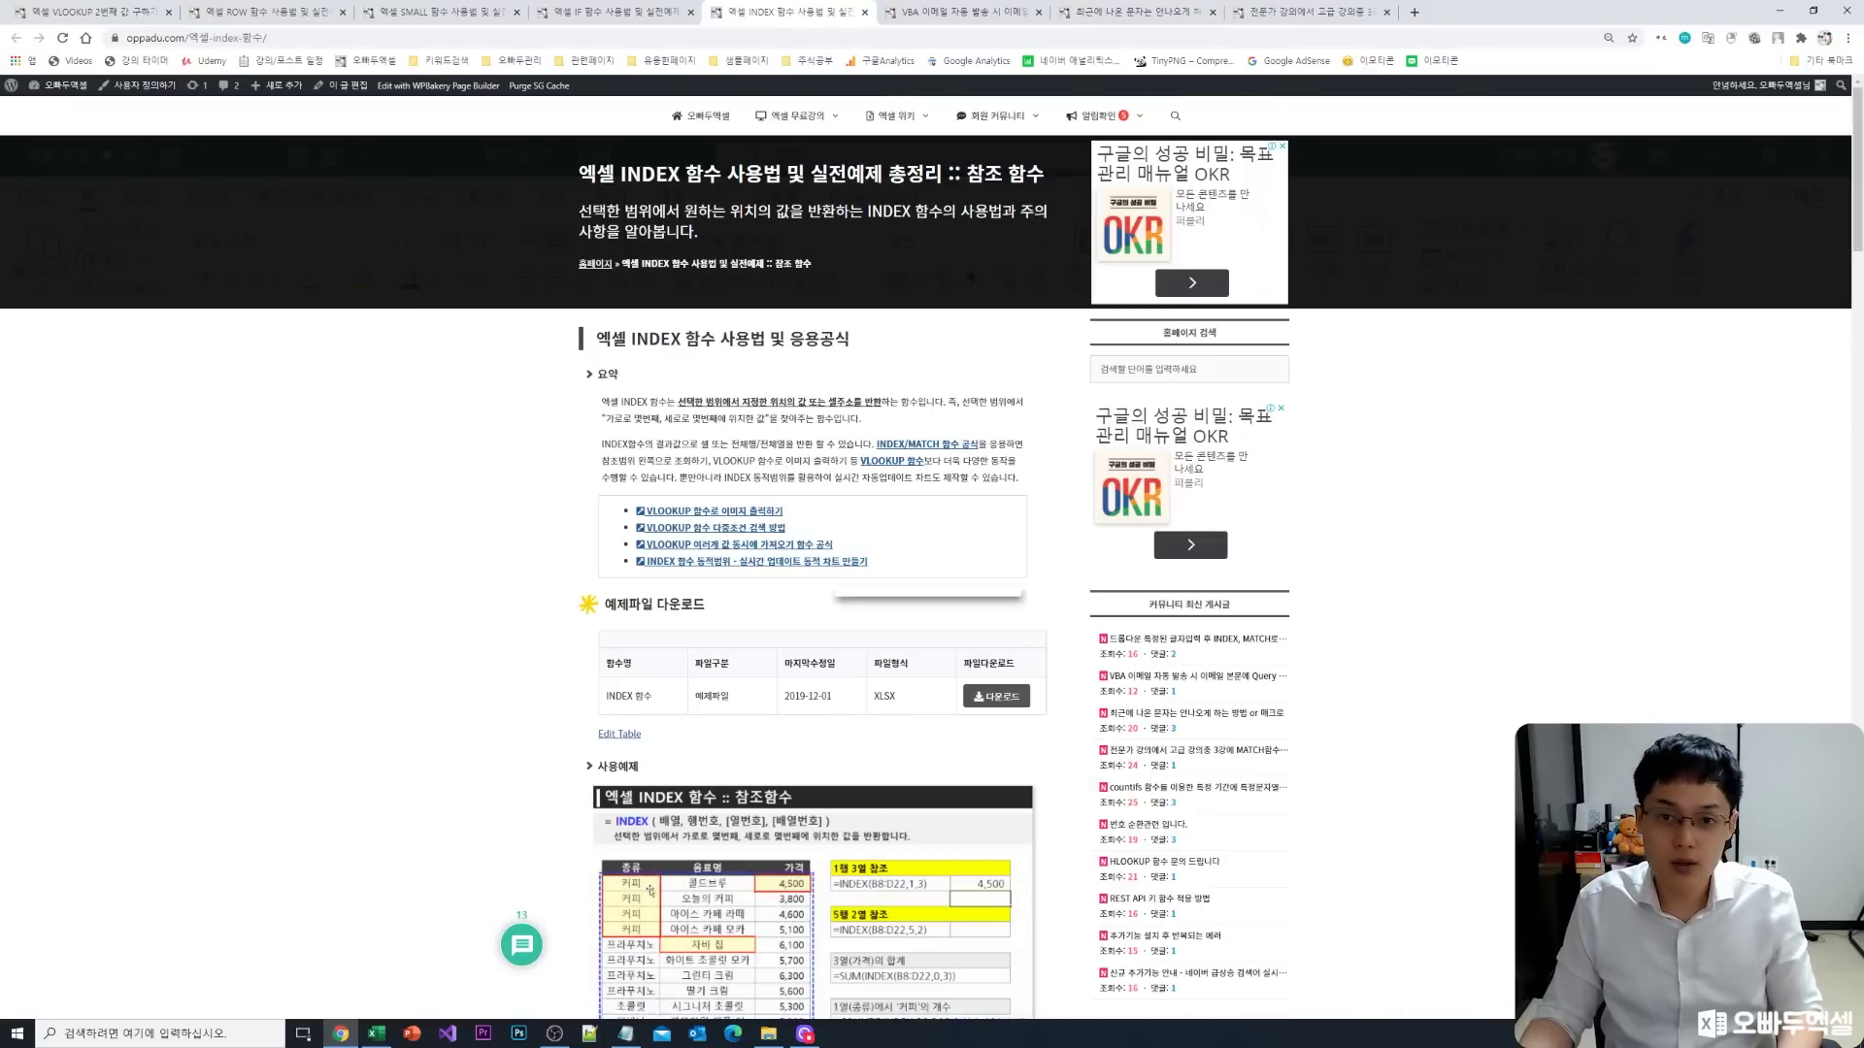
# Switch forward one Chrome tab, and move backward through the tabs again
pyautogui.hotkey('ctrl', 'Tab')
pyautogui.hotkey('ctrl', 'shift', 'Tab')
pyautogui.hotkey('ctrl', 'shift', 'Tab')
pyautogui.hotkey('ctrl', 'shift', 'Tab')
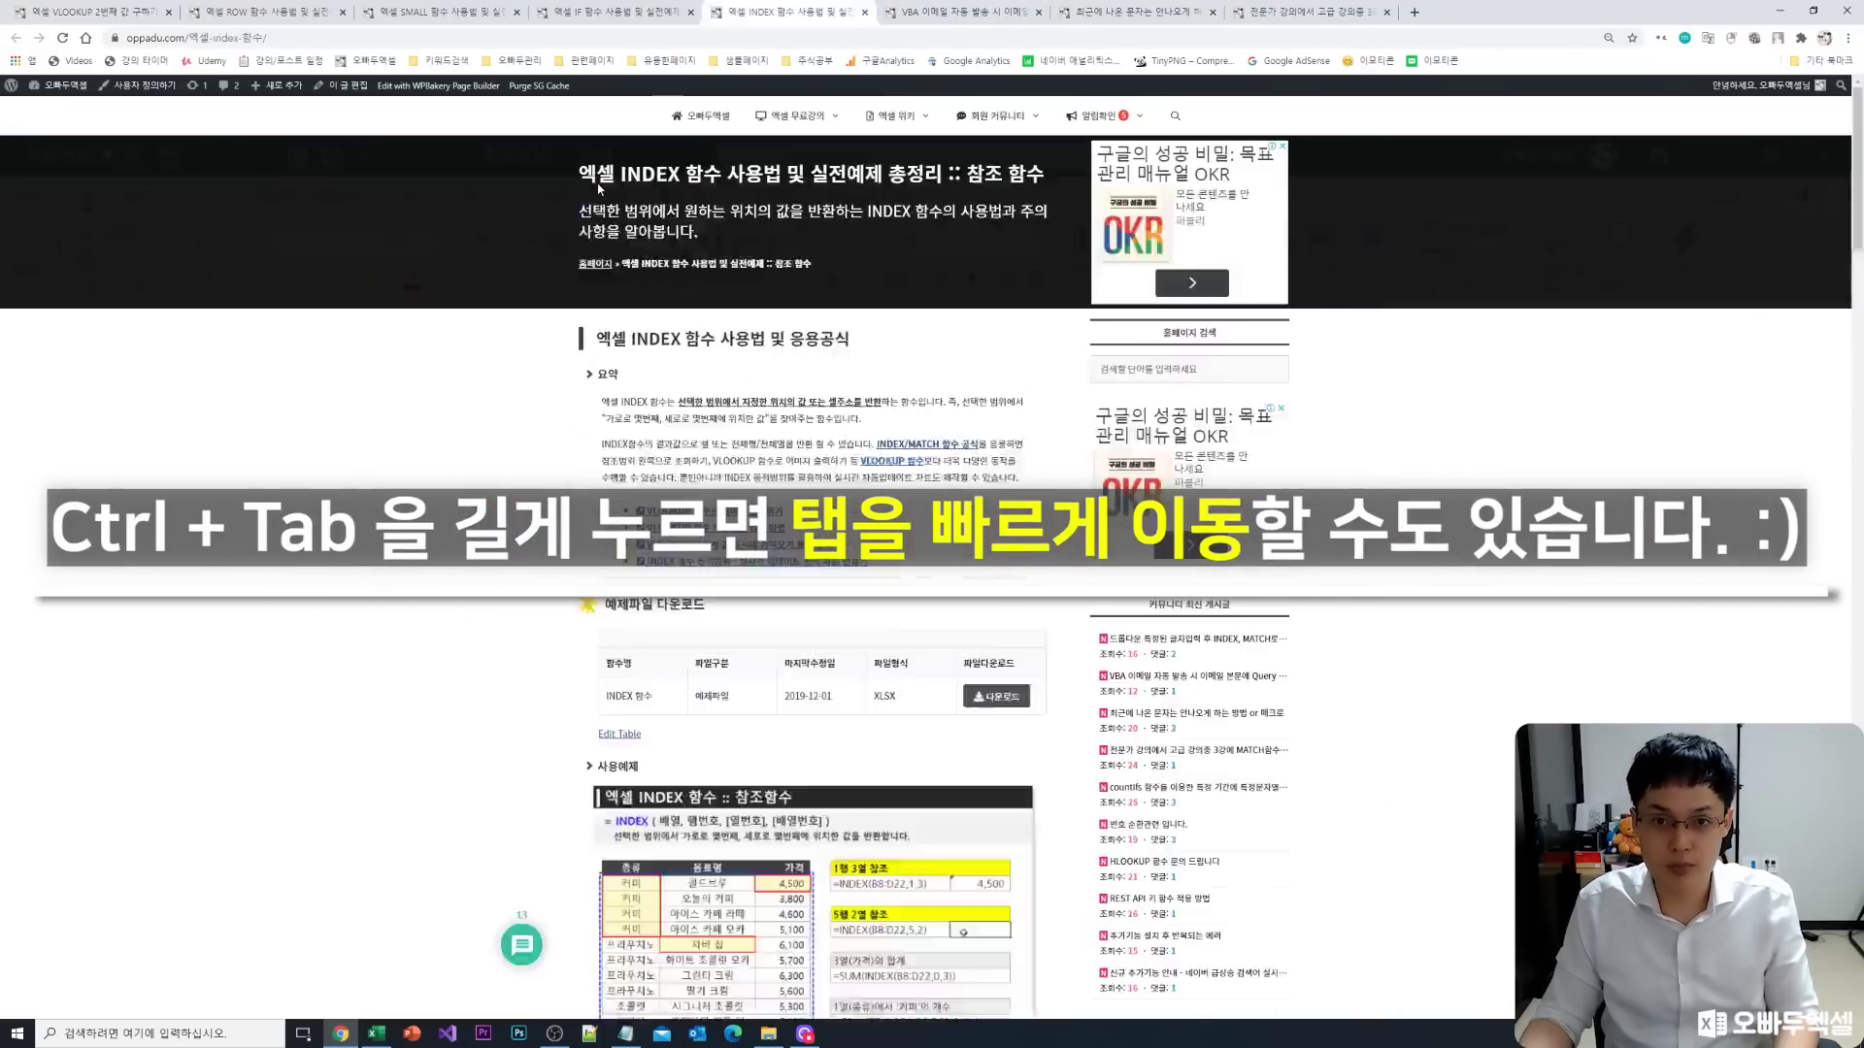
# Cycle backward and forward through the open Chrome tabs, returning to the INDEX function page
pyautogui.hotkey('ctrl', 'shift', 'Tab')
pyautogui.hotkey('ctrl', 'shift', 'Tab')
pyautogui.hotkey('ctrl', 'shift', 'Tab')
pyautogui.hotkey('ctrl', 'Tab')
pyautogui.hotkey('ctrl', 'Tab')
pyautogui.hotkey('ctrl', 'Tab')
pyautogui.hotkey('ctrl', 'Tab')
pyautogui.hotkey('ctrl', 'Tab')
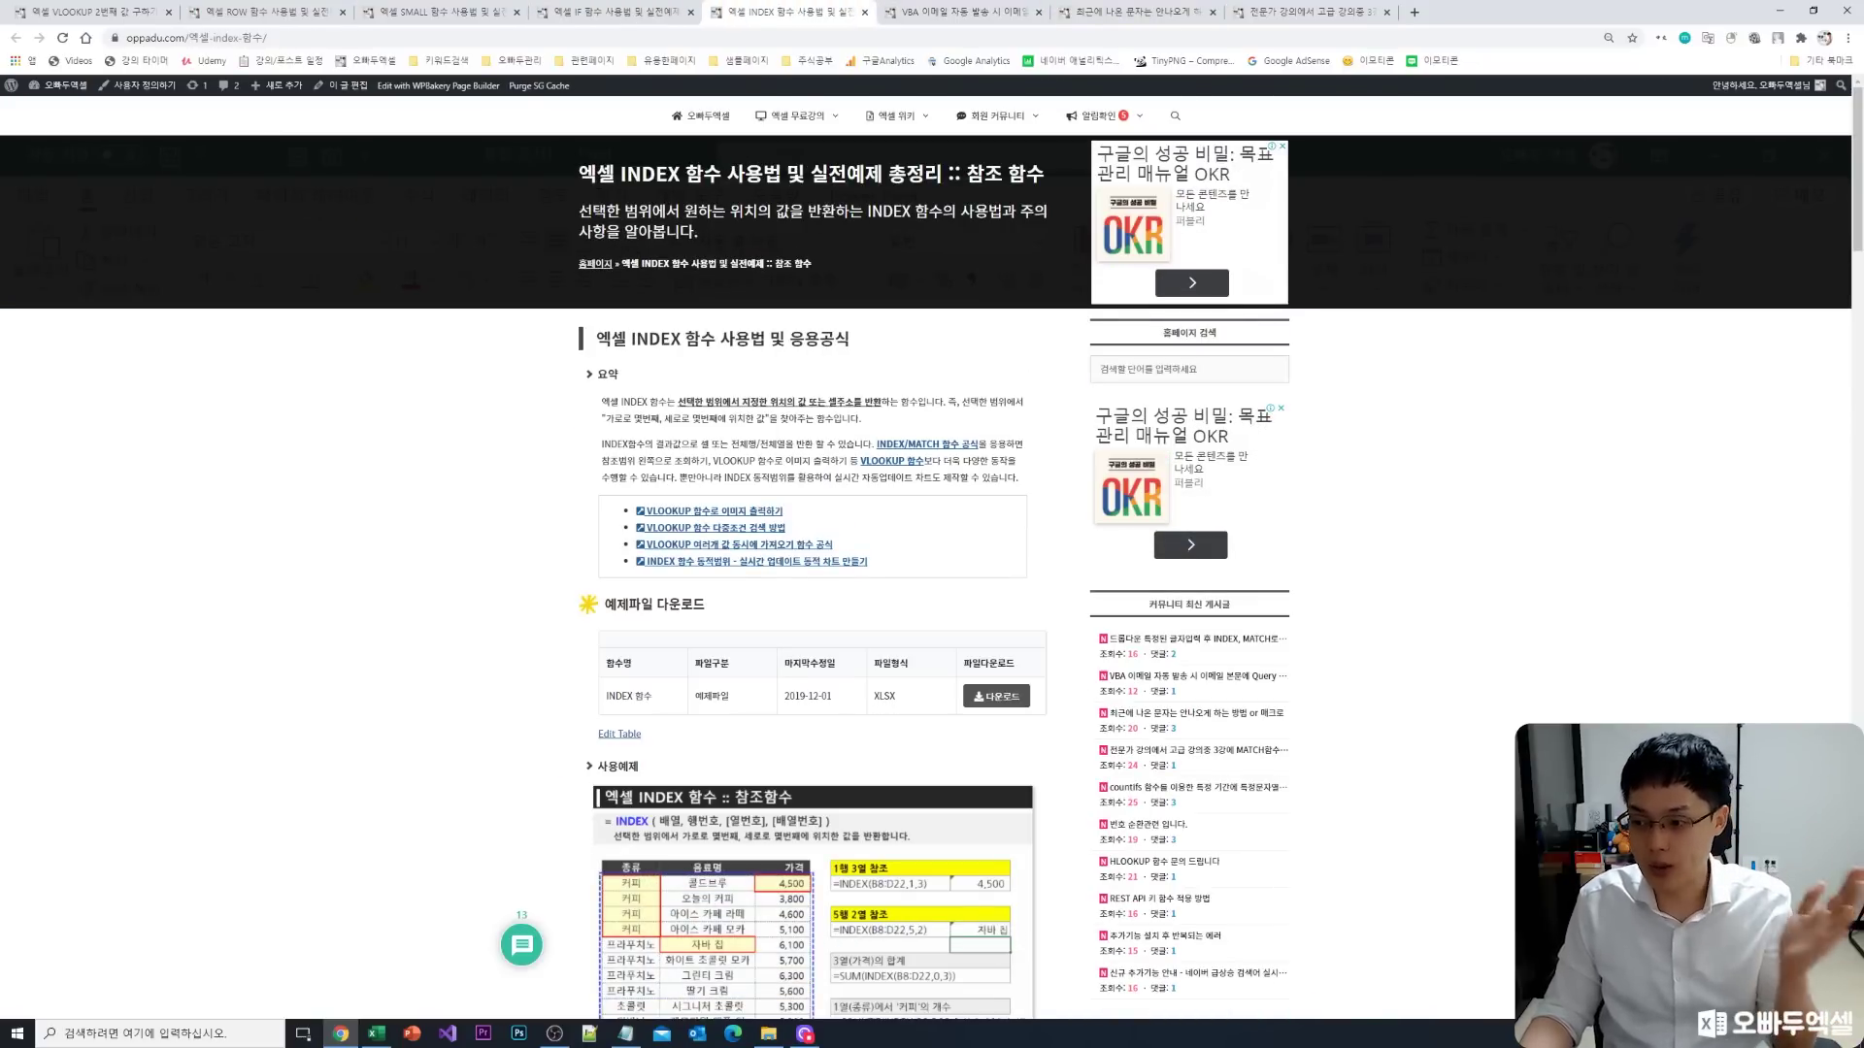
# Go to naver.com in the current tab and search Naver for 엑셀
pyautogui.click(600, 39)
pyautogui.write('naver.com')
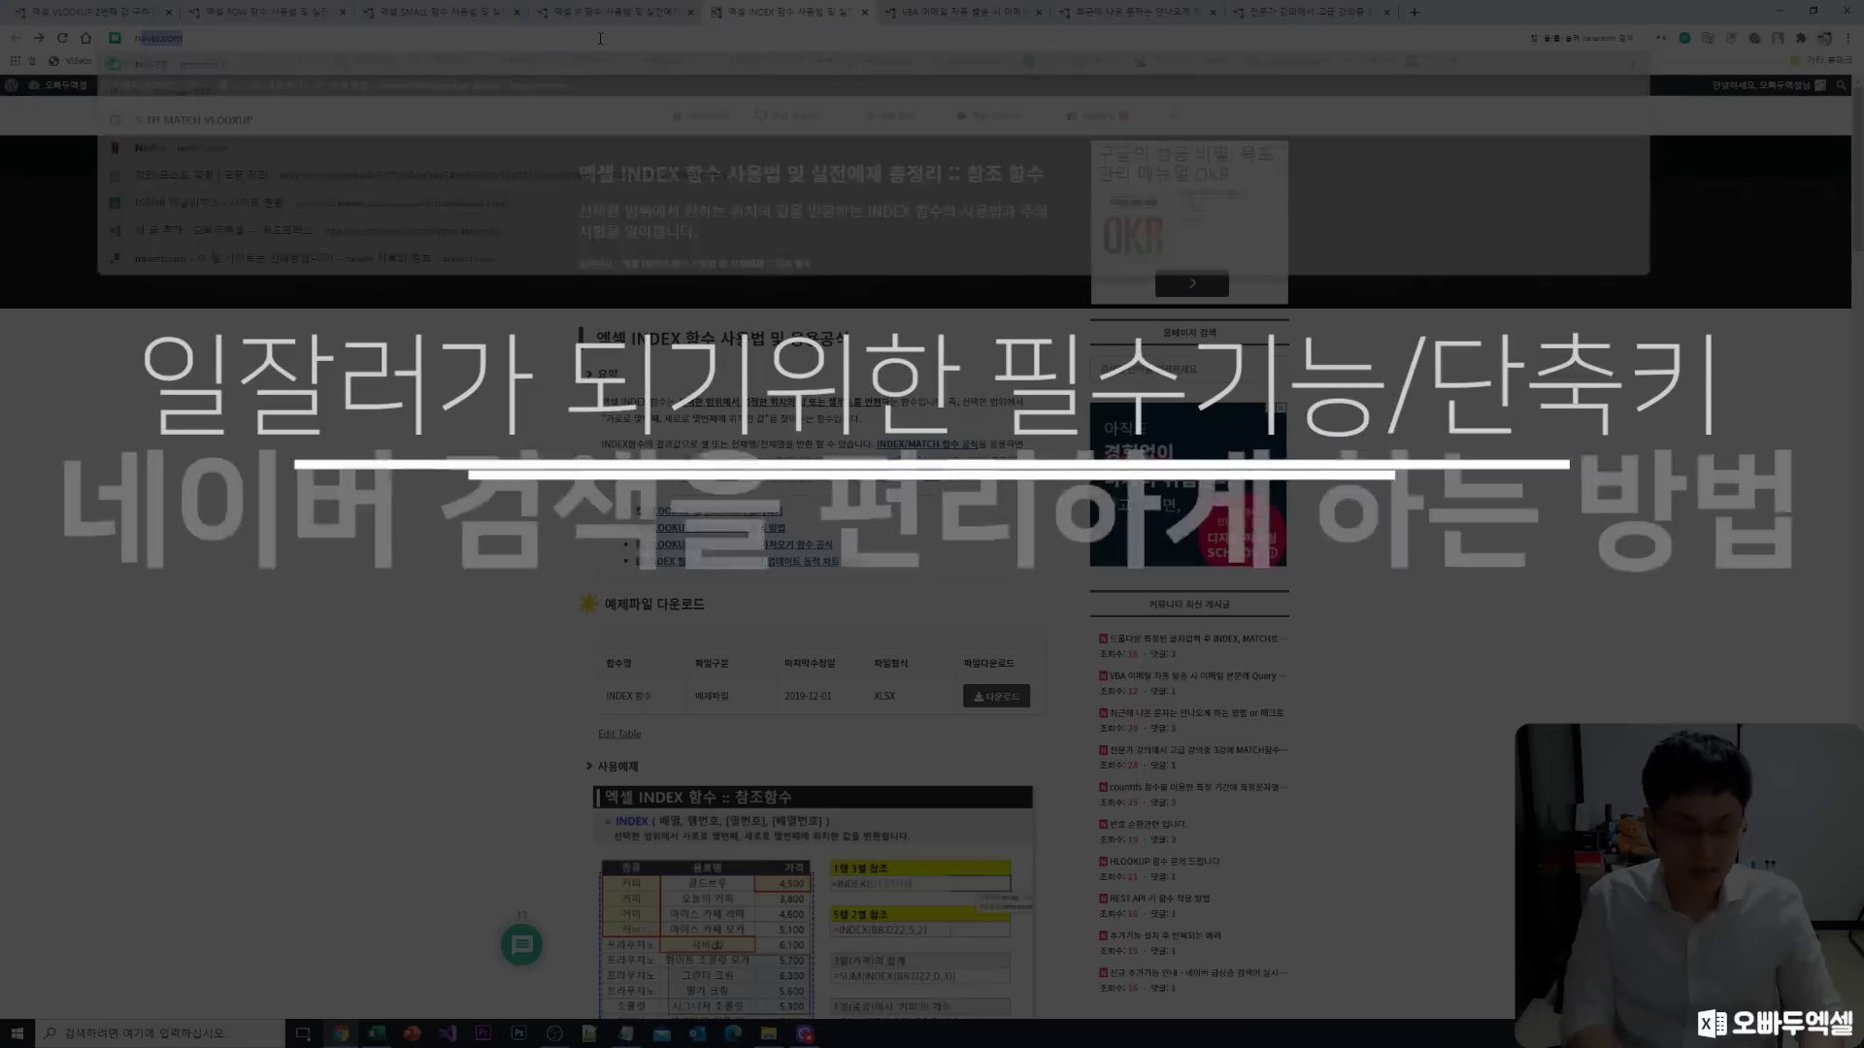
pyautogui.press('Return')
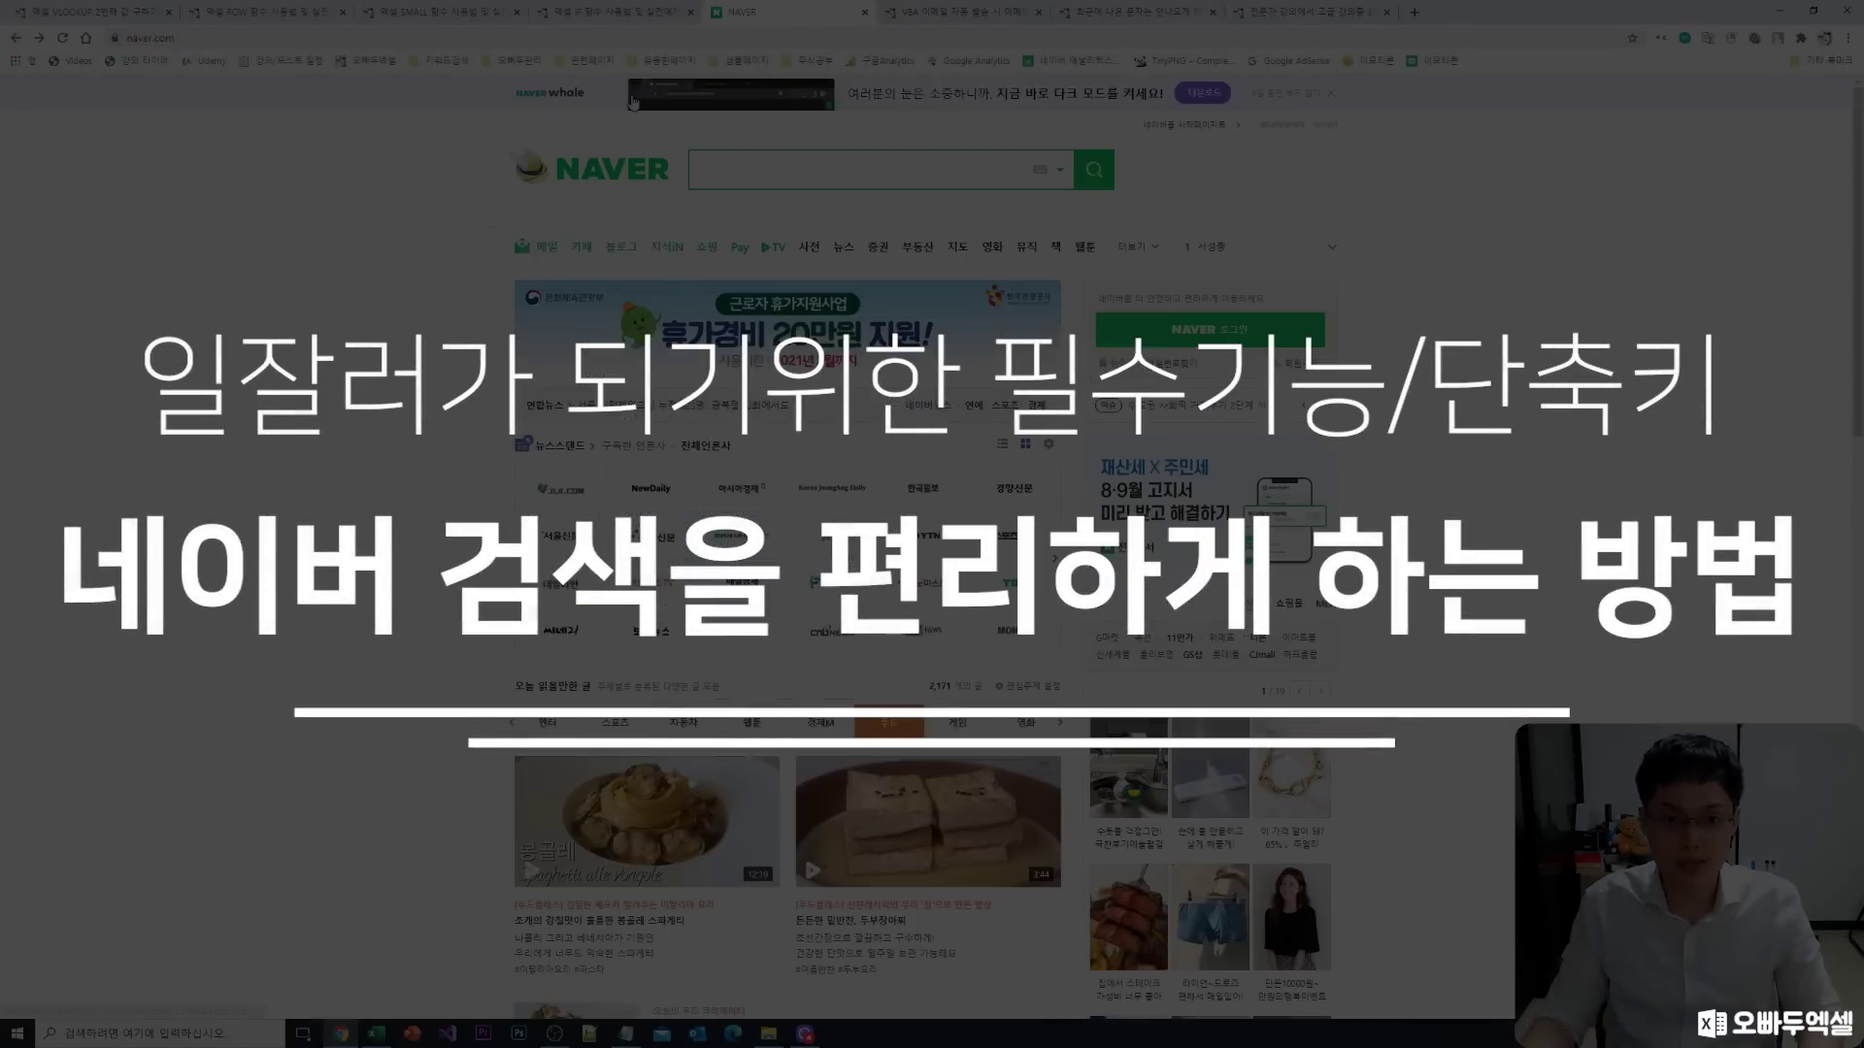
pyautogui.write('엑셀')
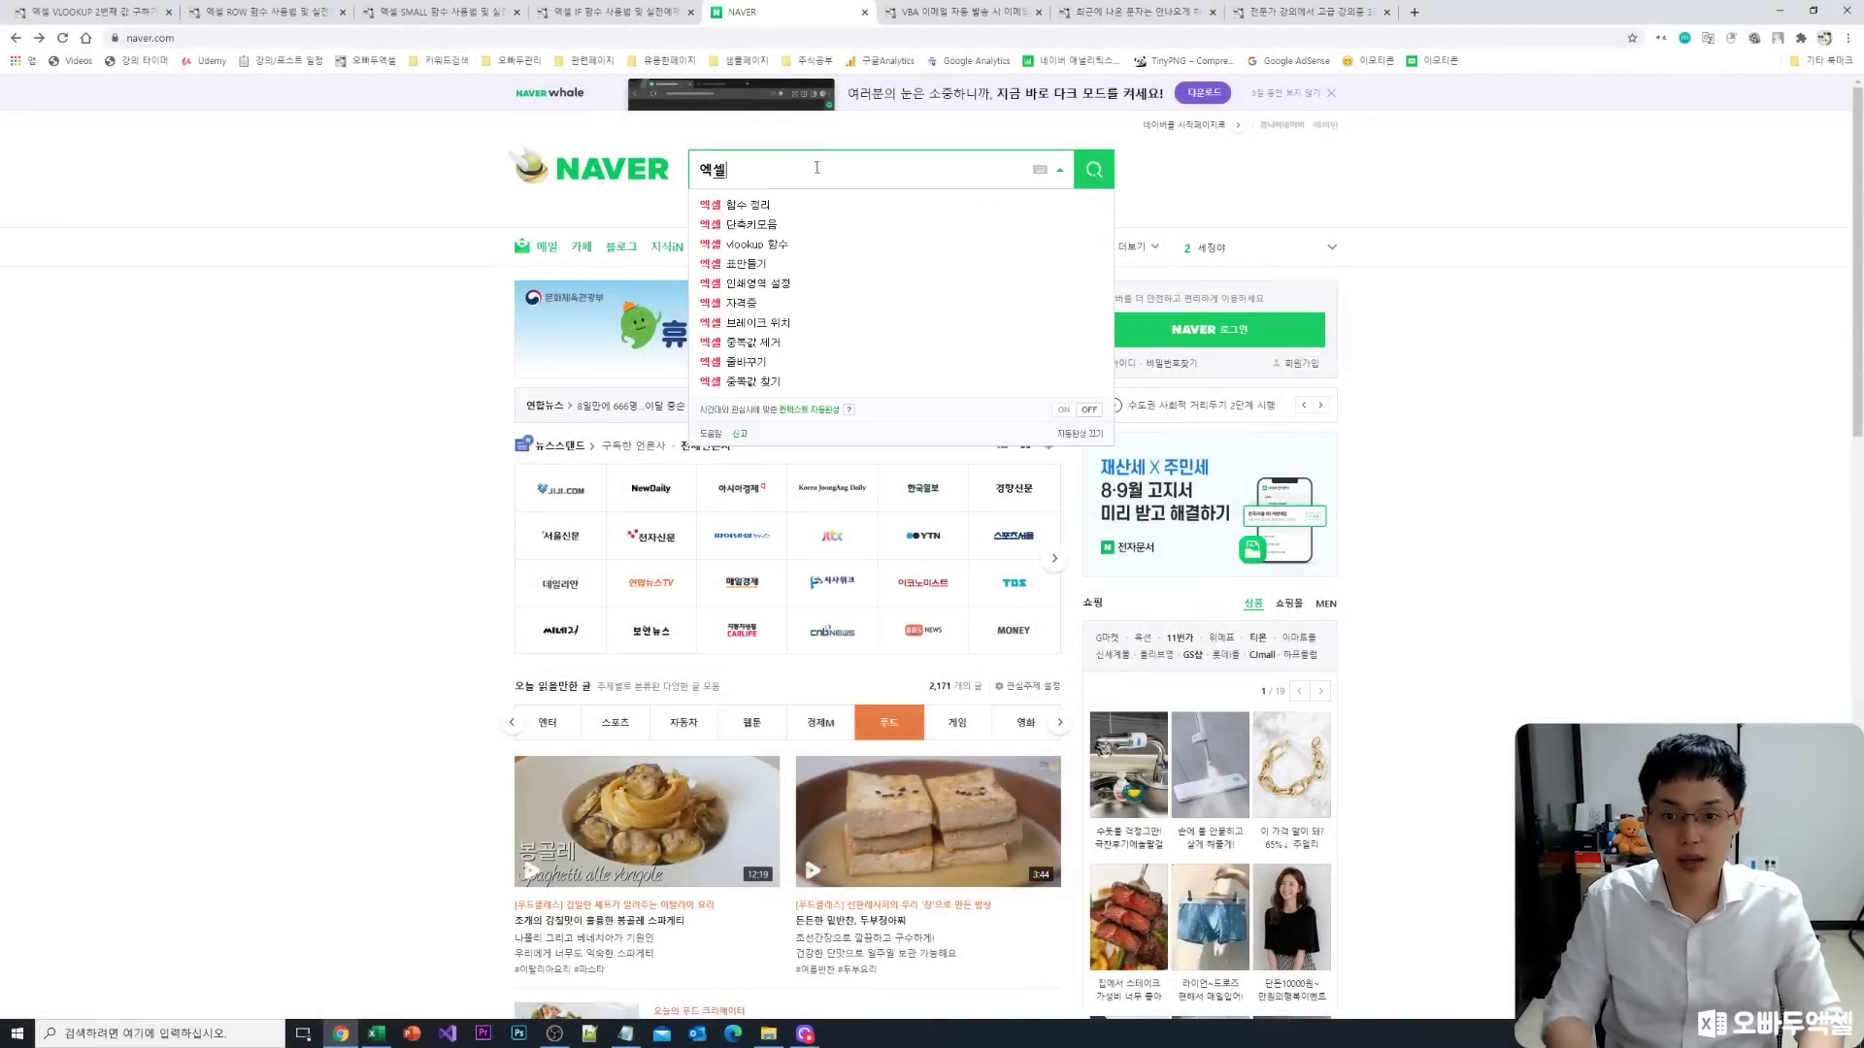
pyautogui.press('Return')
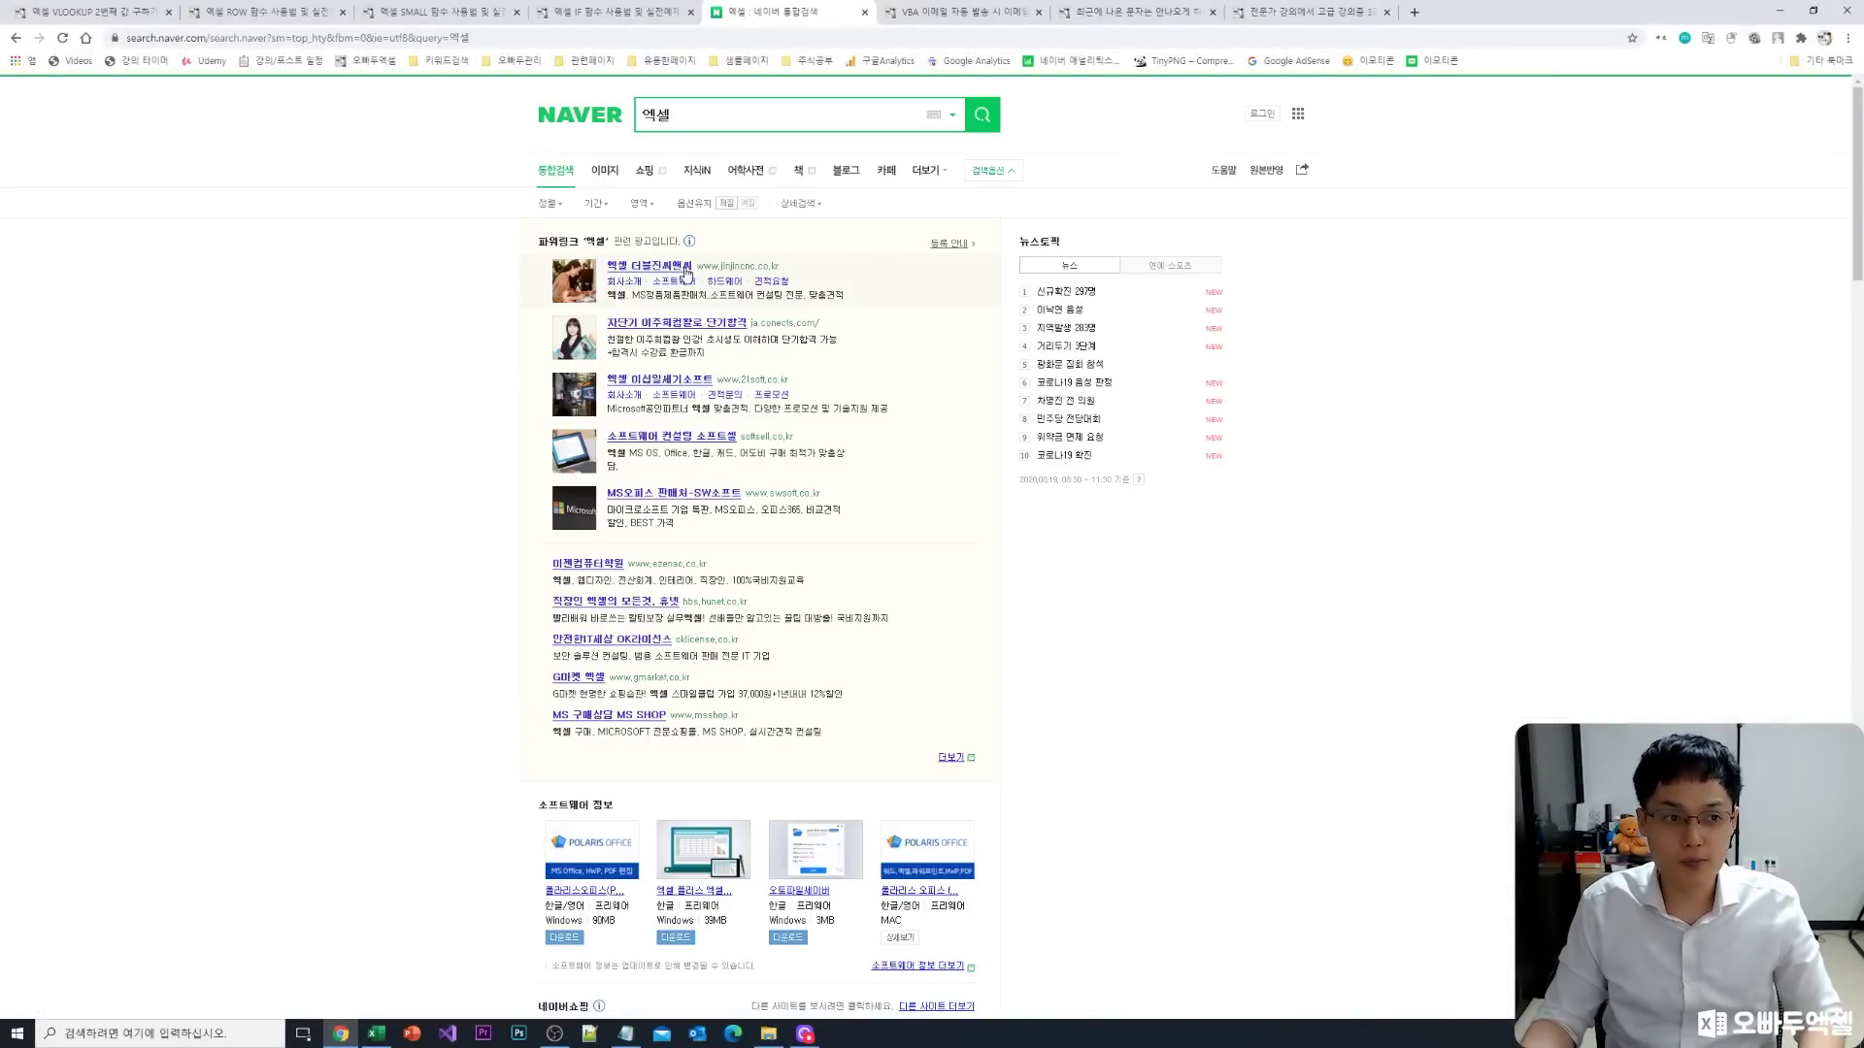
# Open the first sponsored Naver result, view its Microsoft licensing page, and close its tab
pyautogui.click(681, 268)
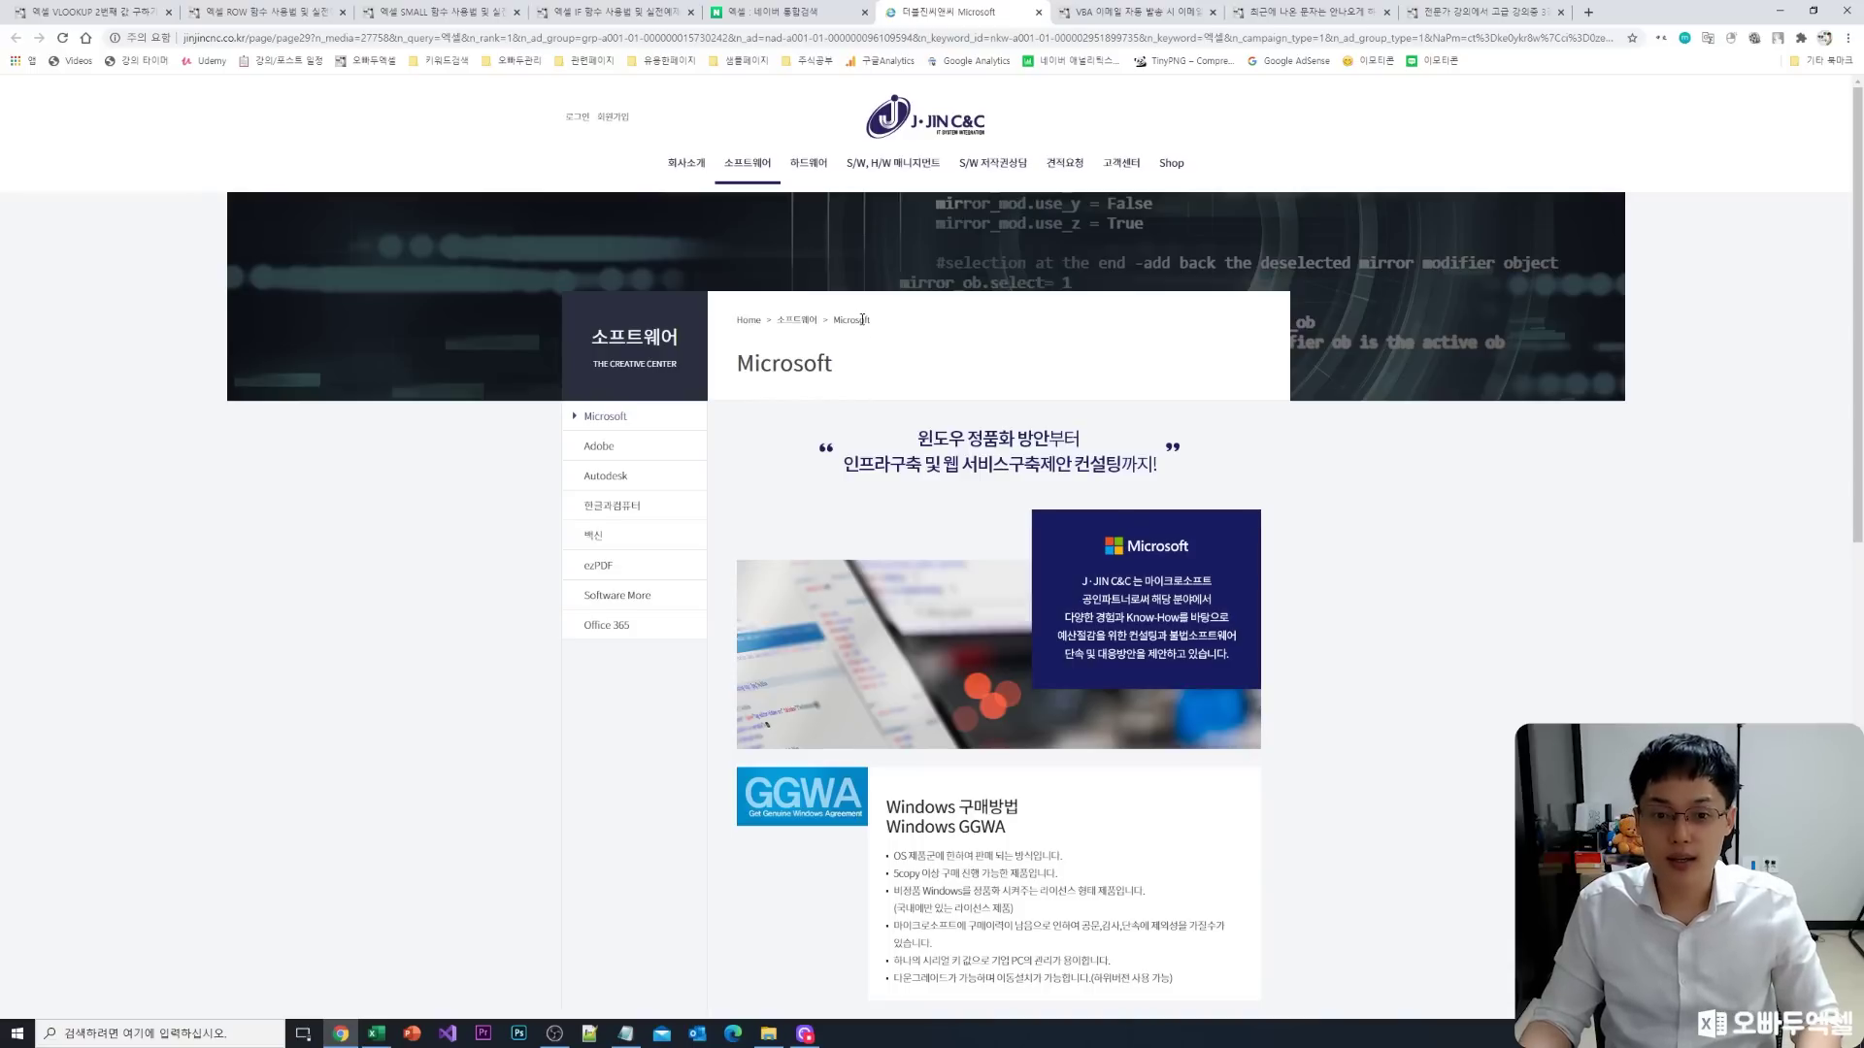
pyautogui.scroll(-7, 864, 331)
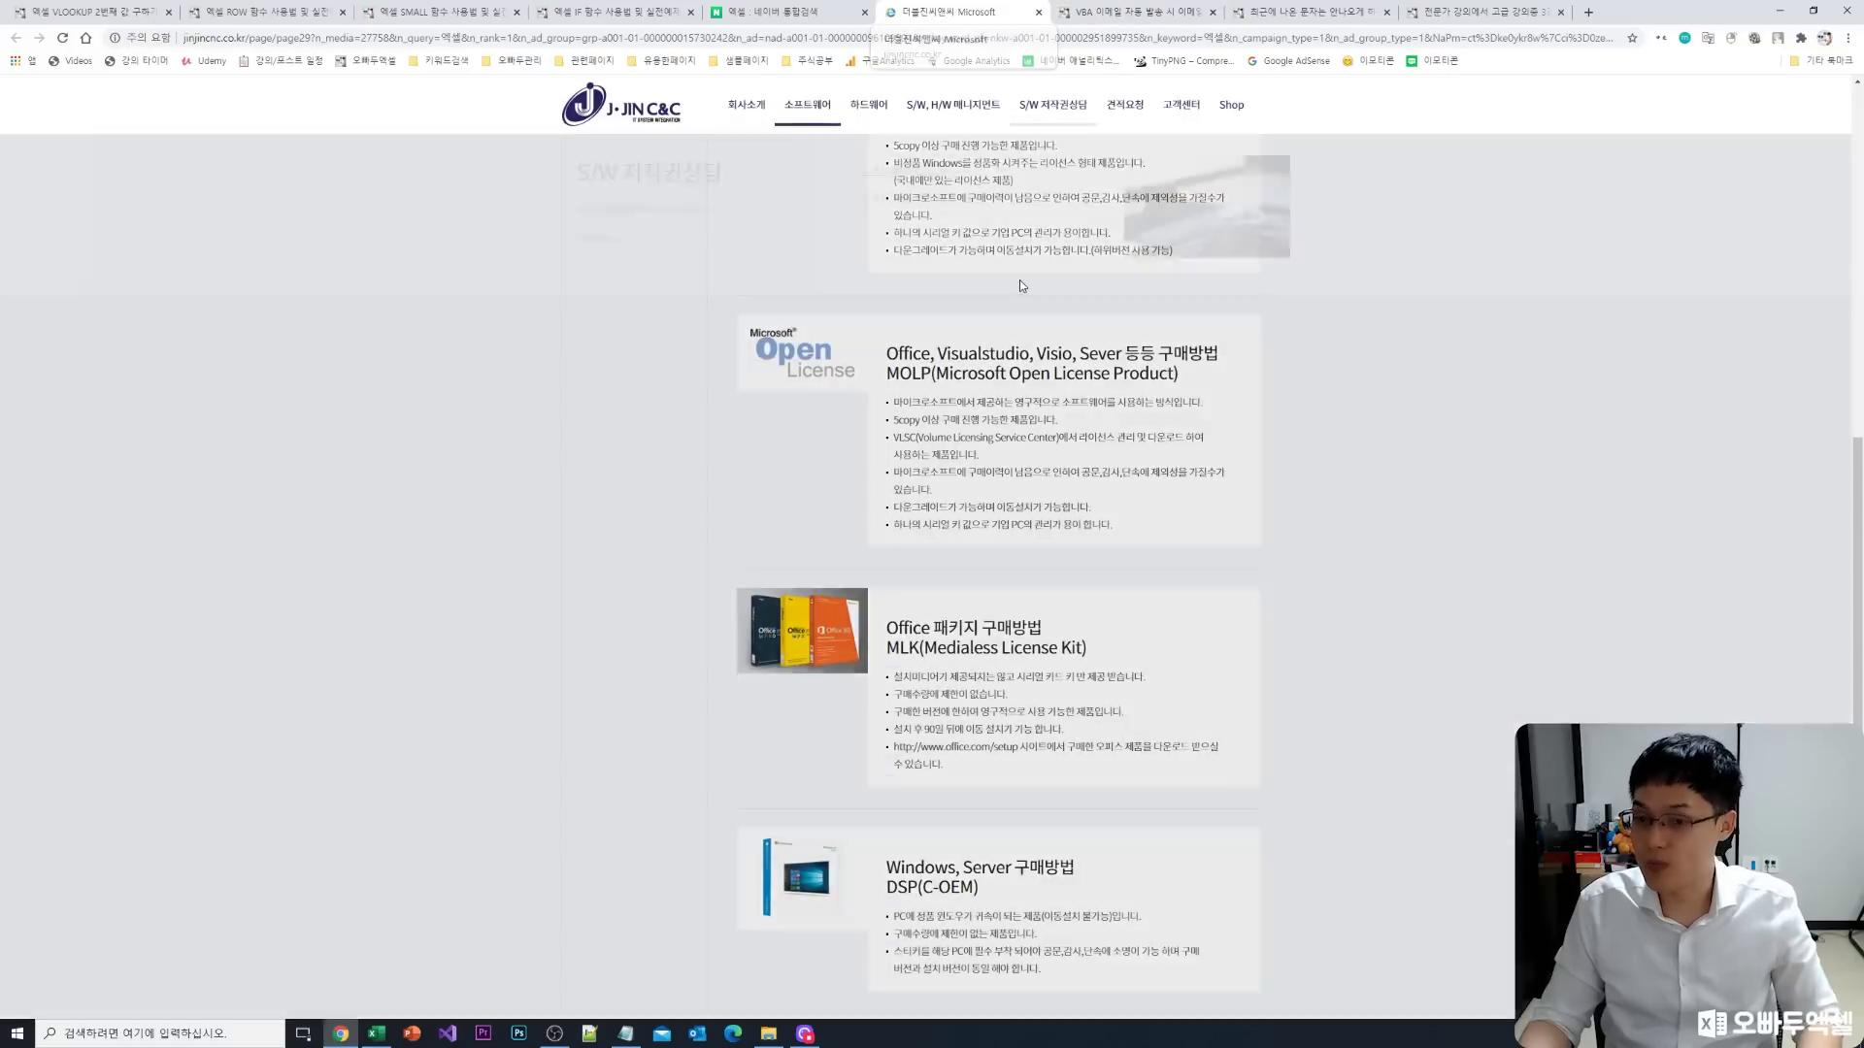
pyautogui.hotkey('ctrl', 'w')
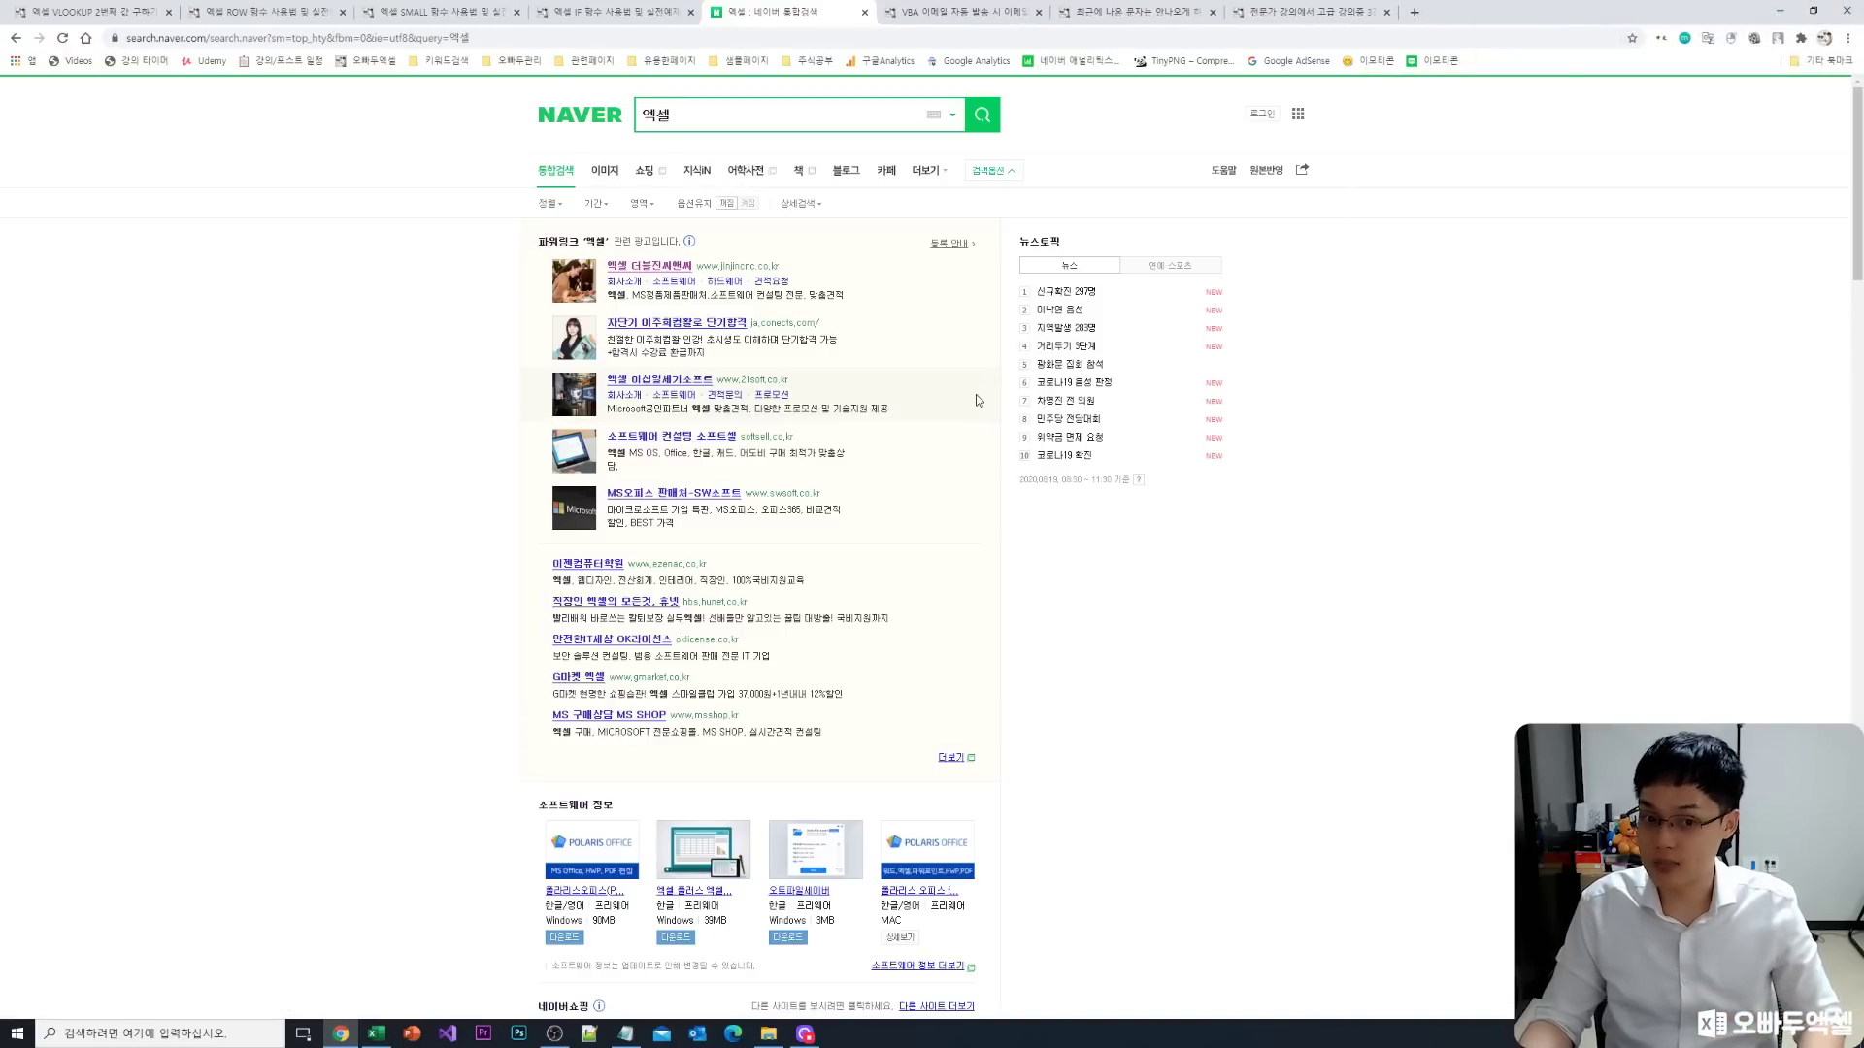
# Open the MS Shop result from the Naver search, view its Excel product page, and close its tab
pyautogui.scroll(-5, 976, 394)
pyautogui.click(622, 280)
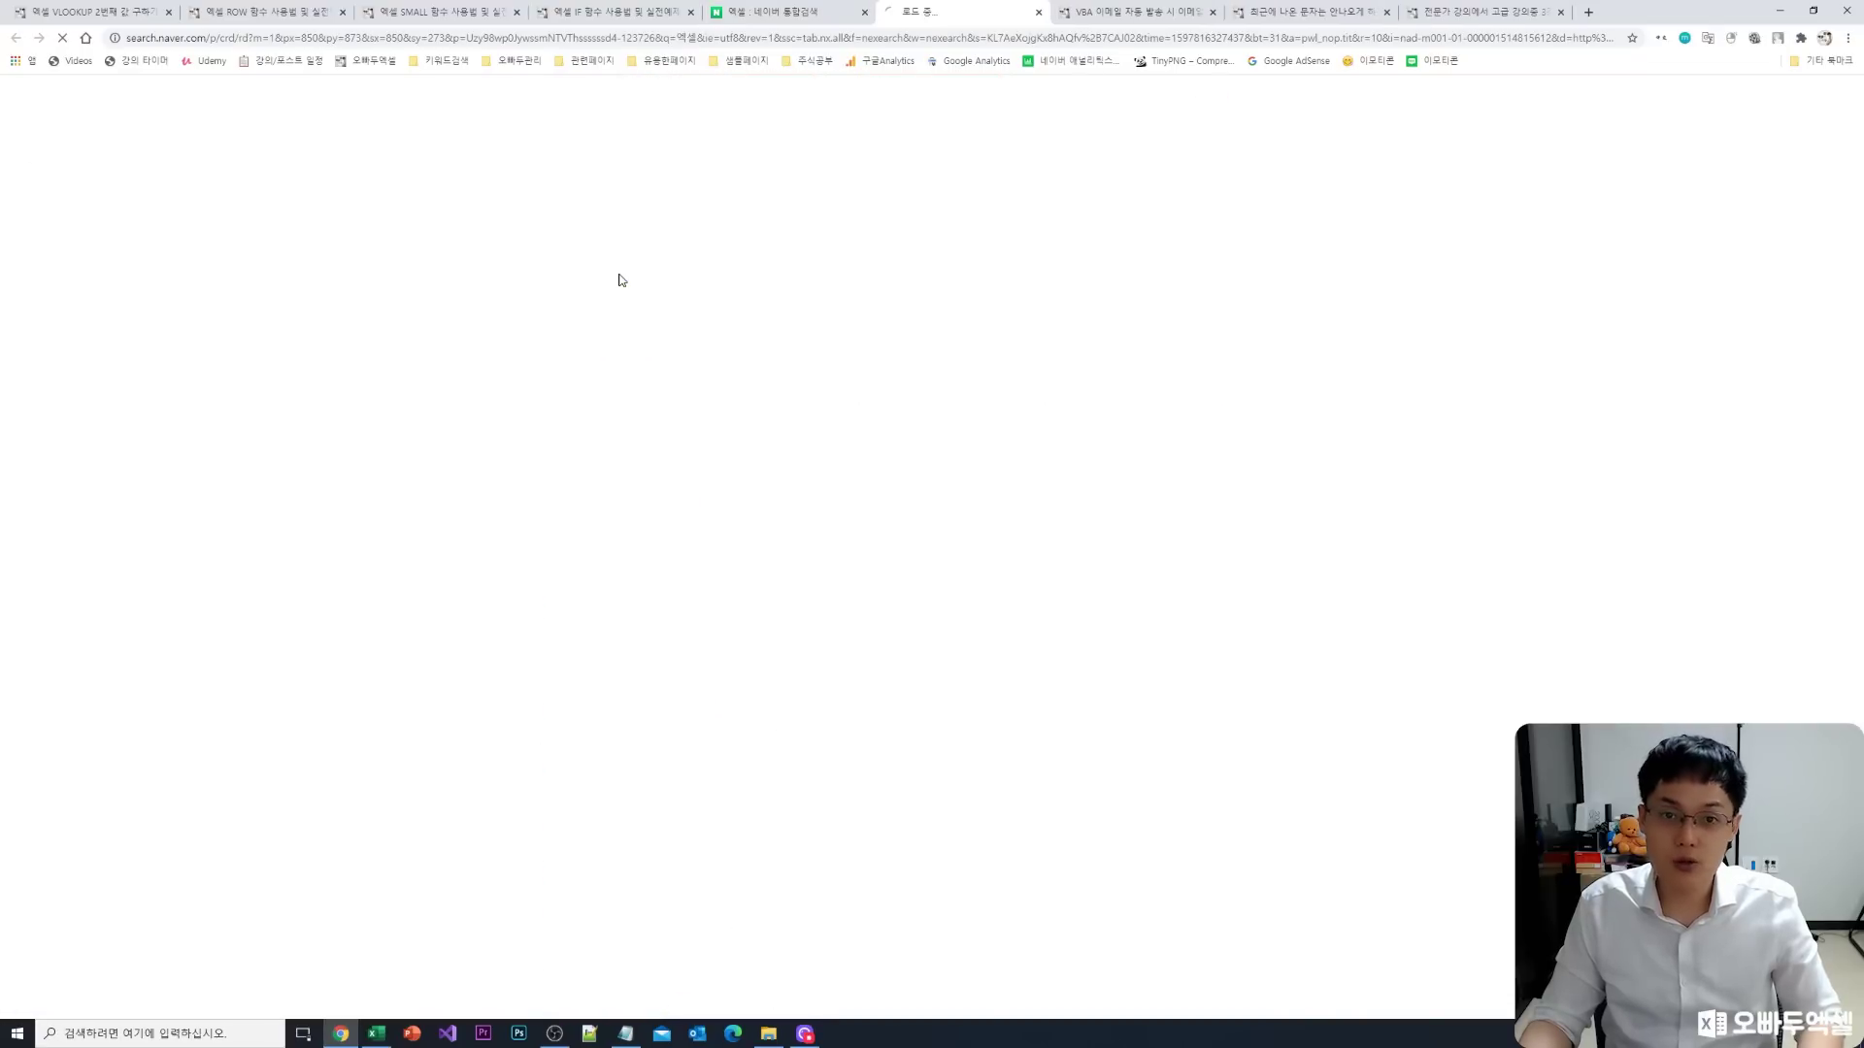
pyautogui.scroll(-3, 864, 396)
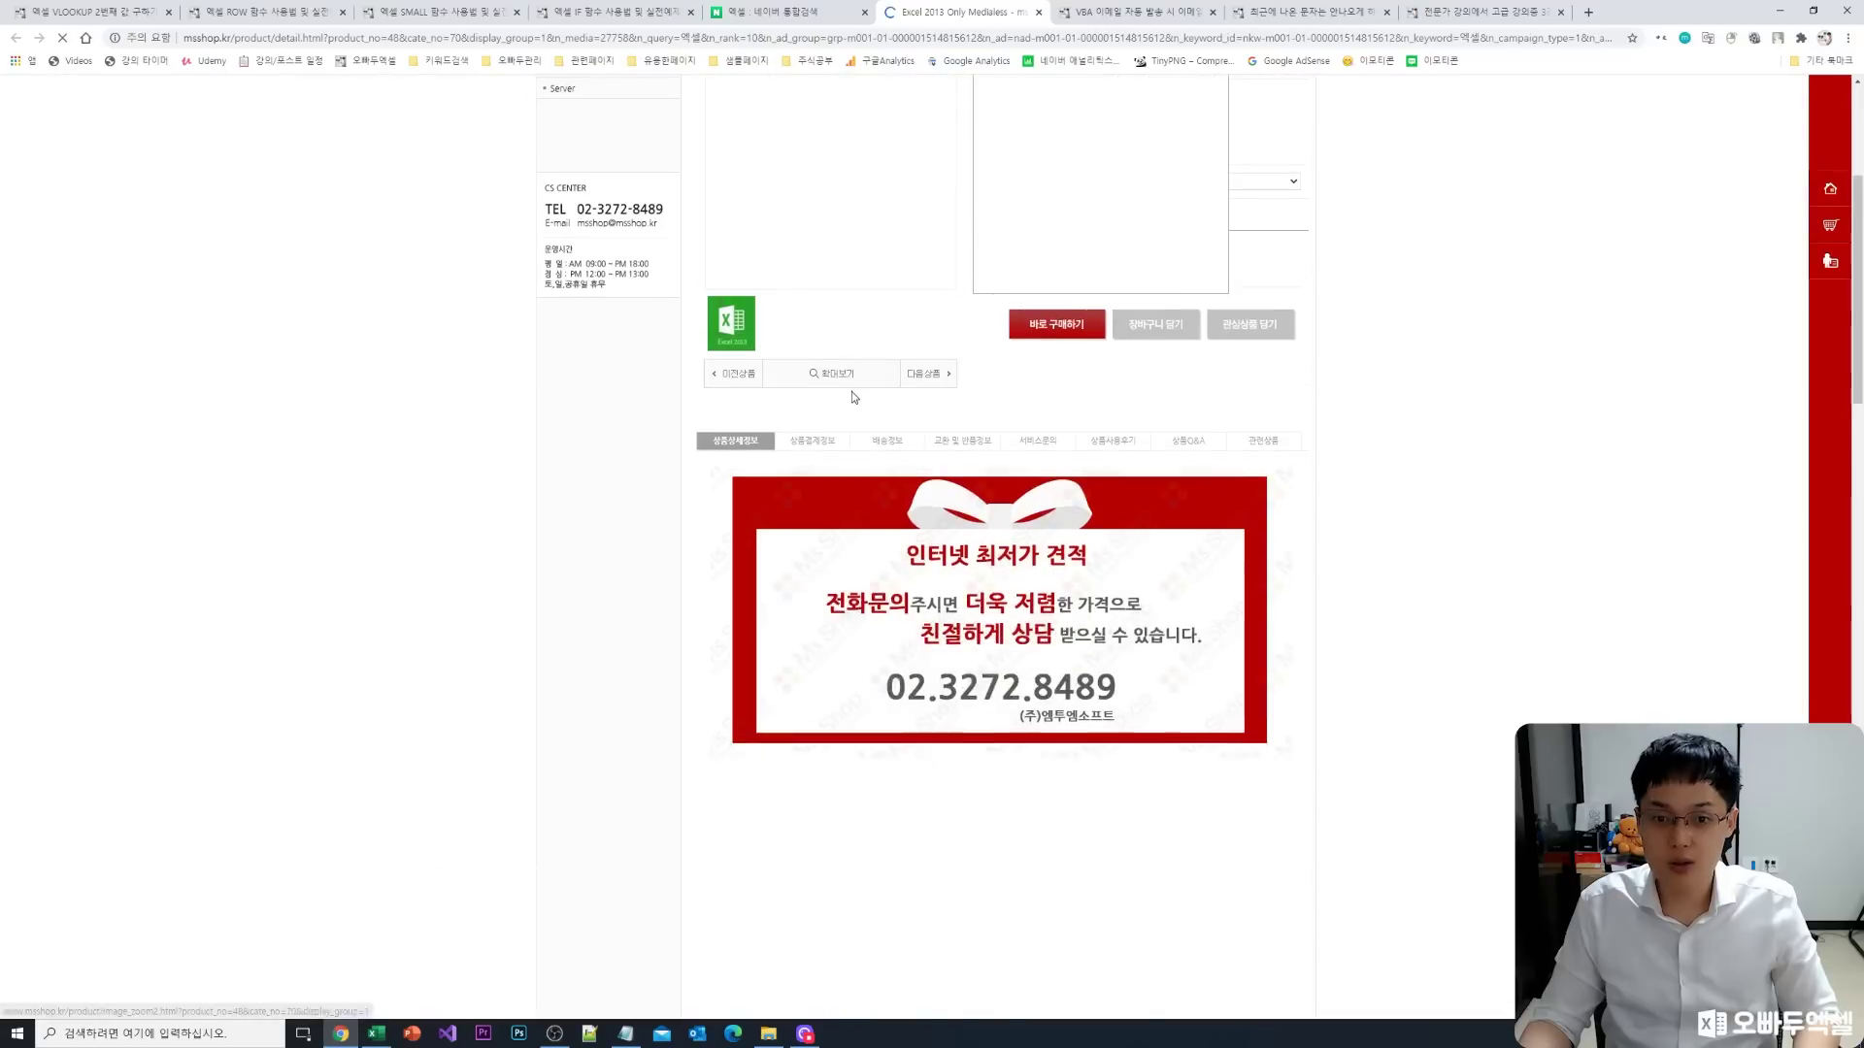
pyautogui.hotkey('ctrl', 'w')
# Open the first 엑셀 [Excel] encyclopedia entry from the Naver results and close its tab
pyautogui.scroll(-2, 846, 411)
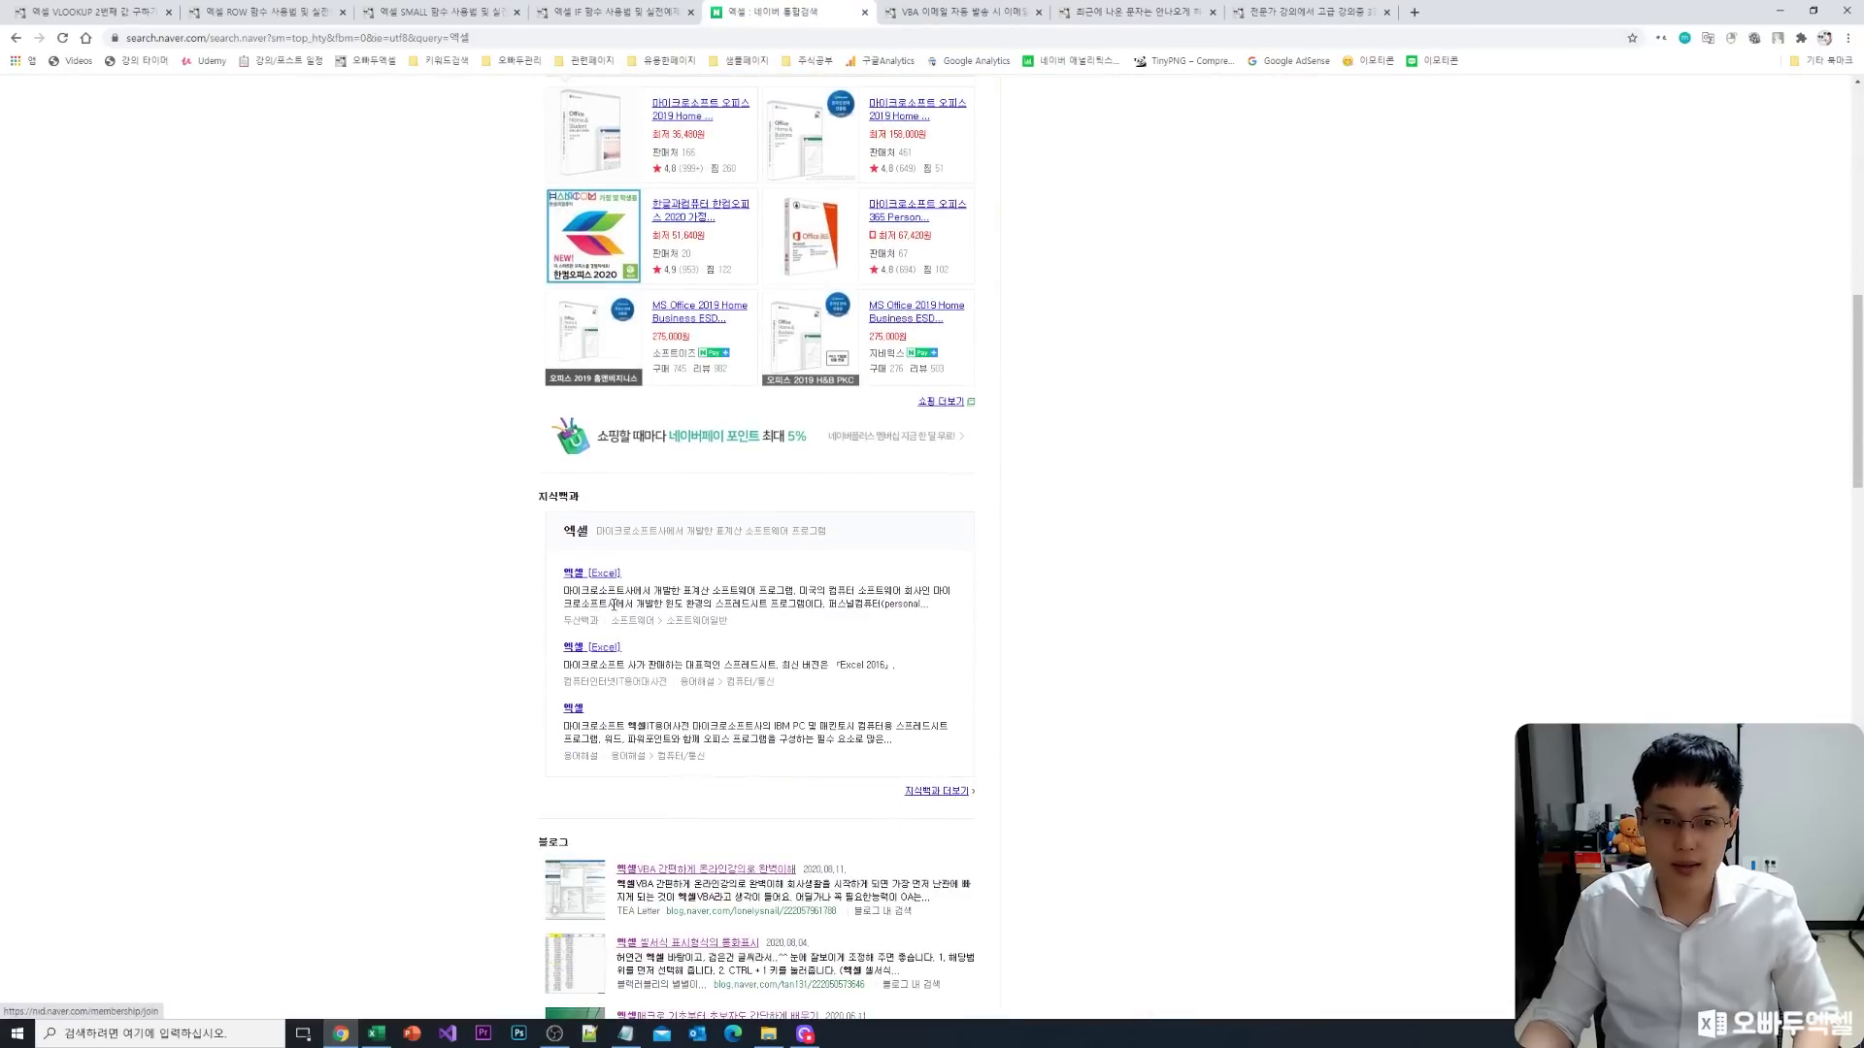
pyautogui.click(596, 575)
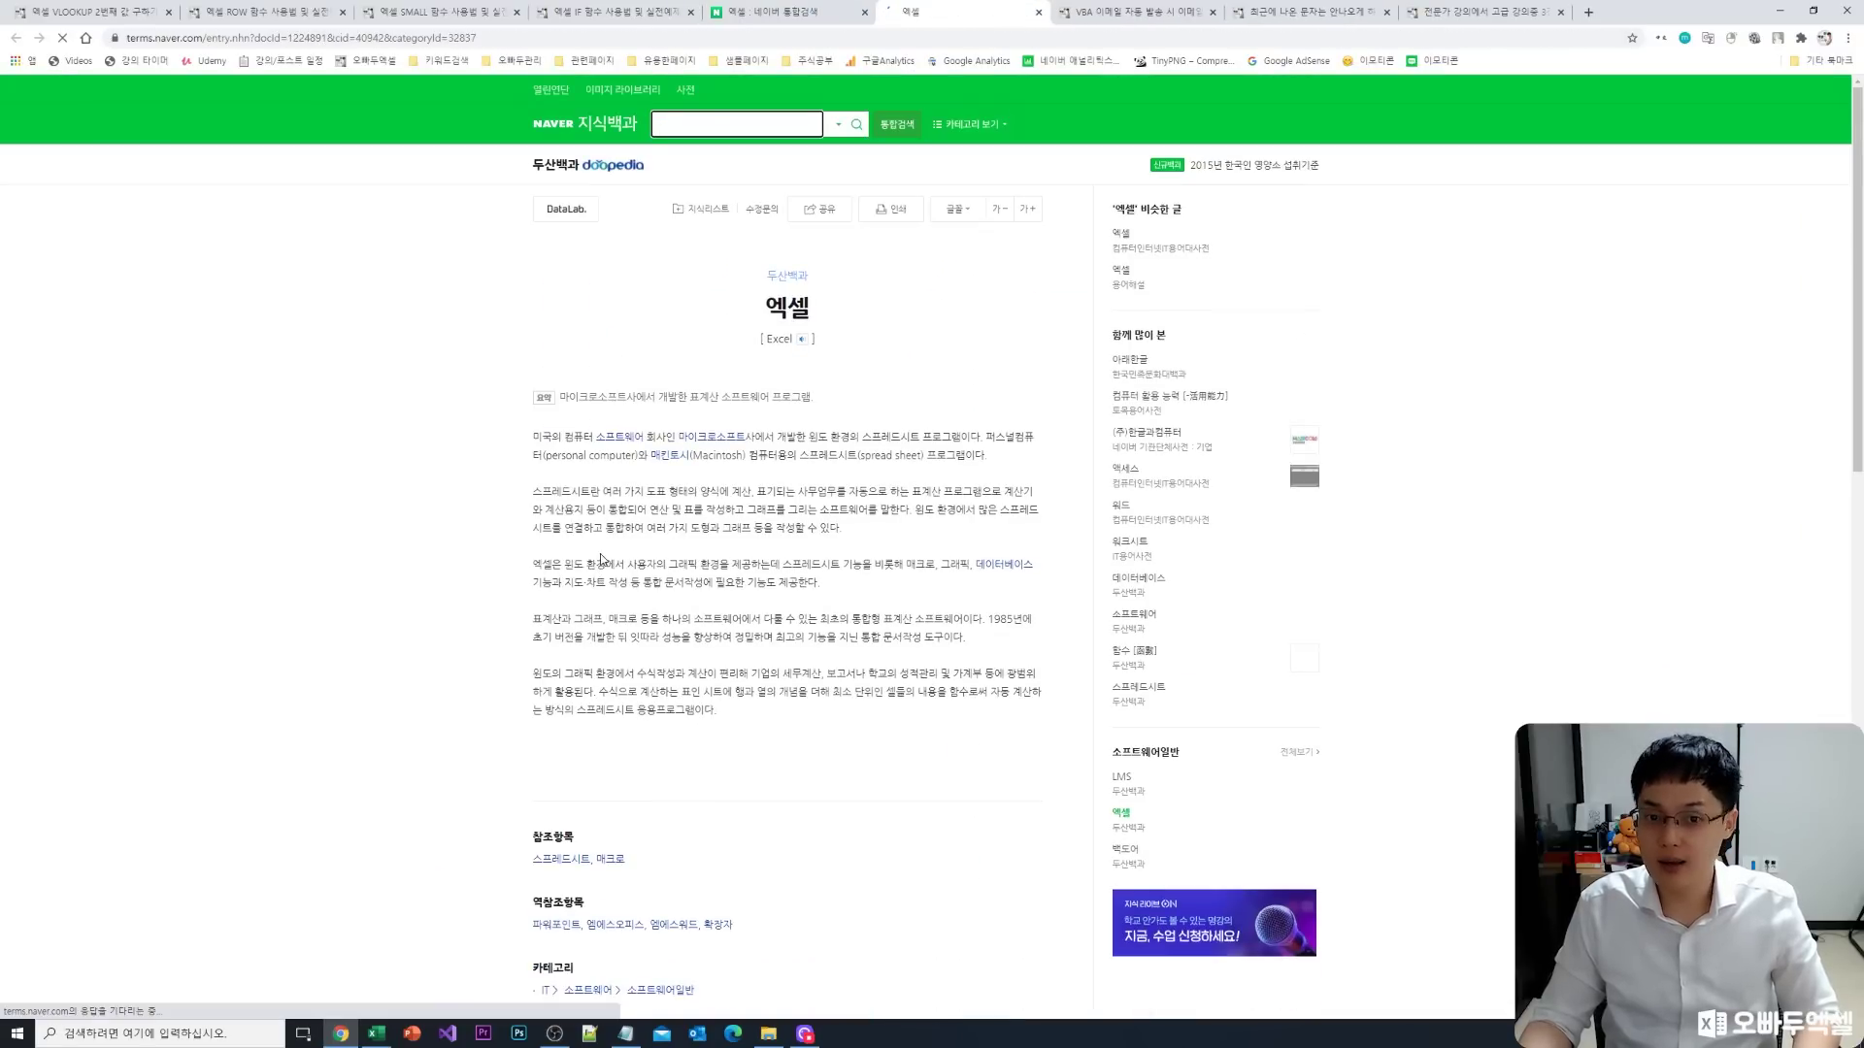
pyautogui.hotkey('ctrl', 'w')
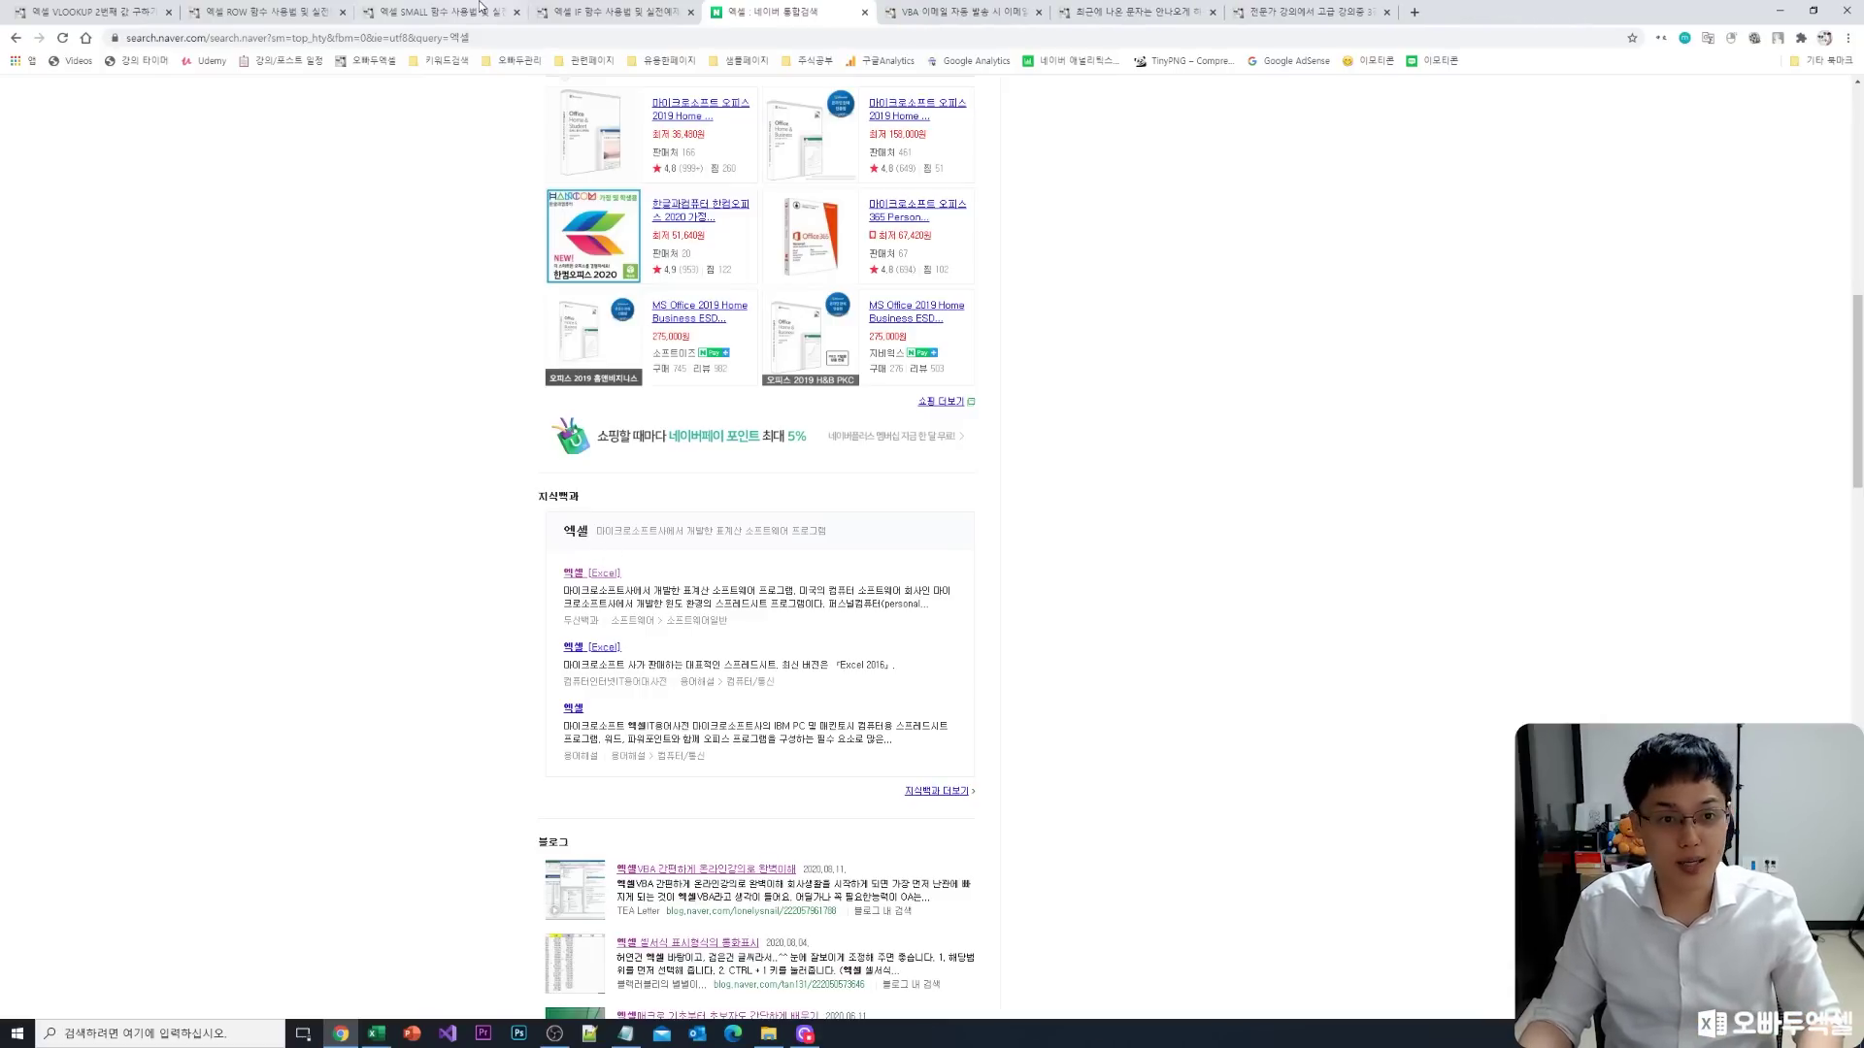
# Go to google.com in the same tab and search Google for 엑셀
pyautogui.hotkey('ctrl', 'l')
pyautogui.write('google.com')
pyautogui.press('Return')
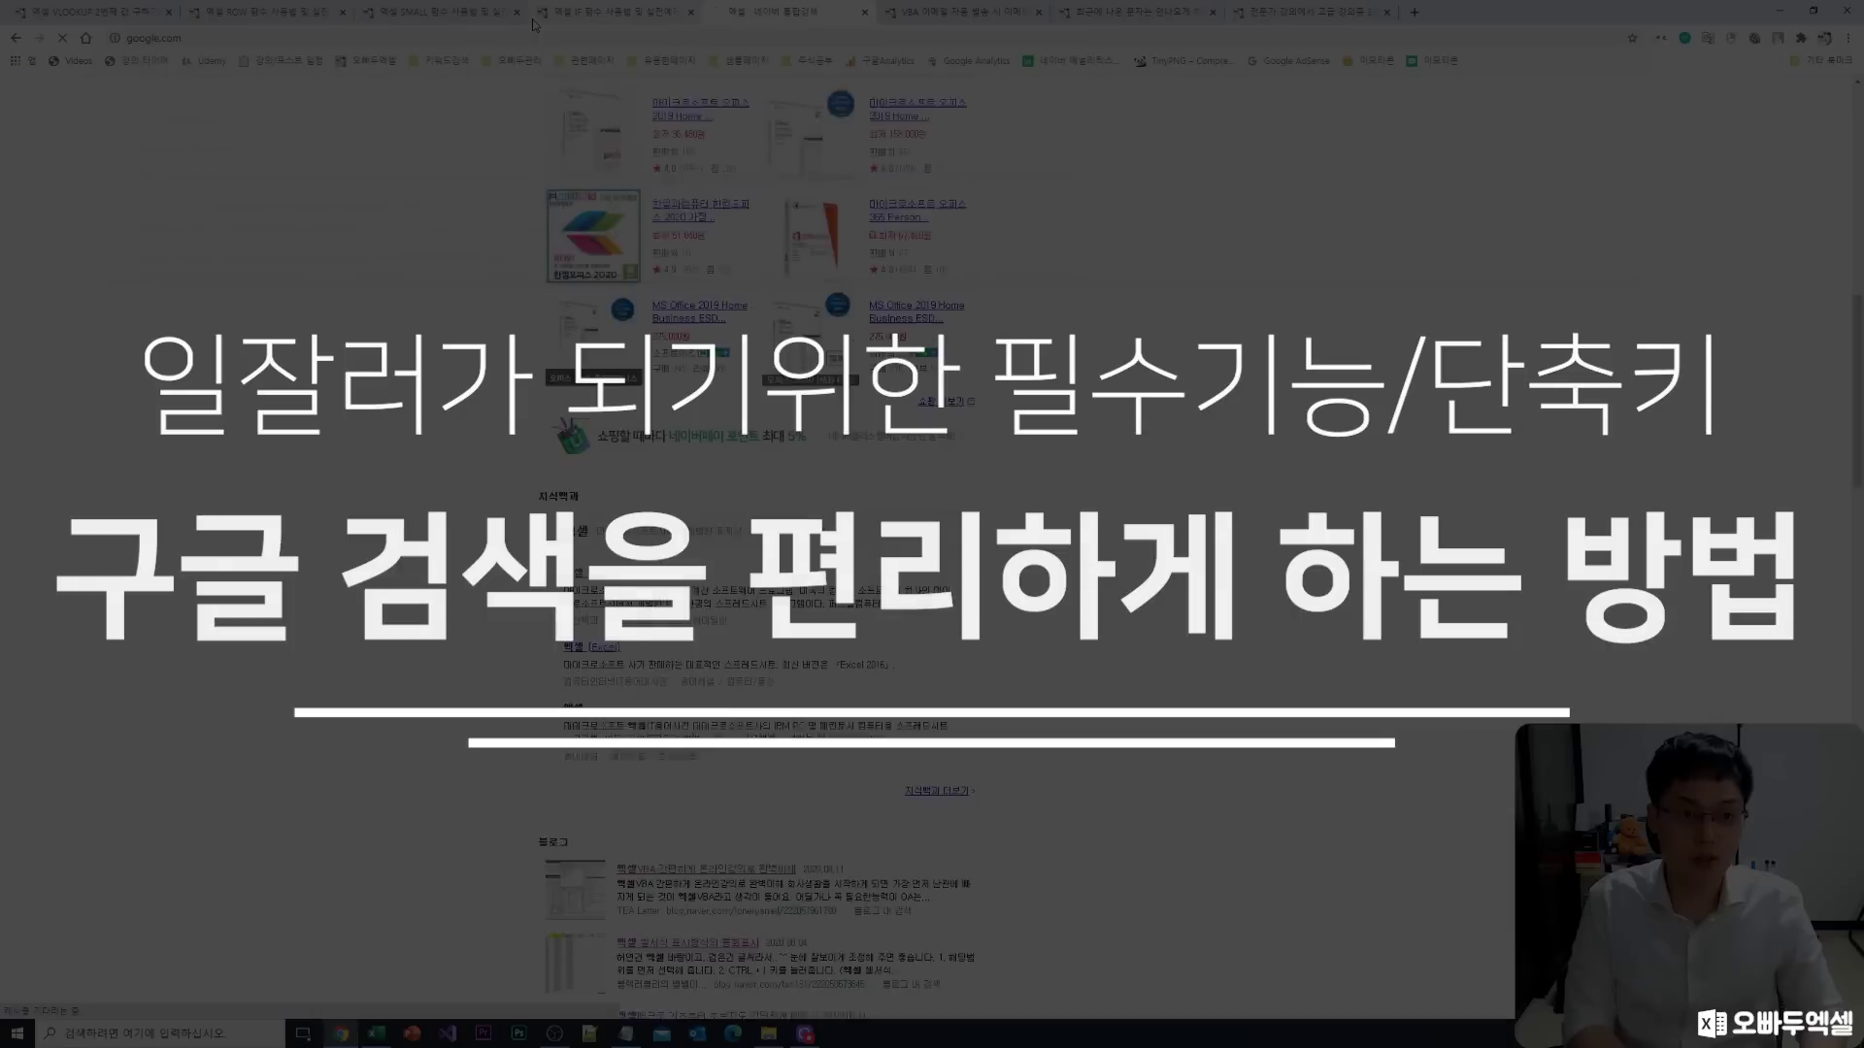
pyautogui.click(988, 308)
pyautogui.write('엑셀')
pyautogui.press('Return')
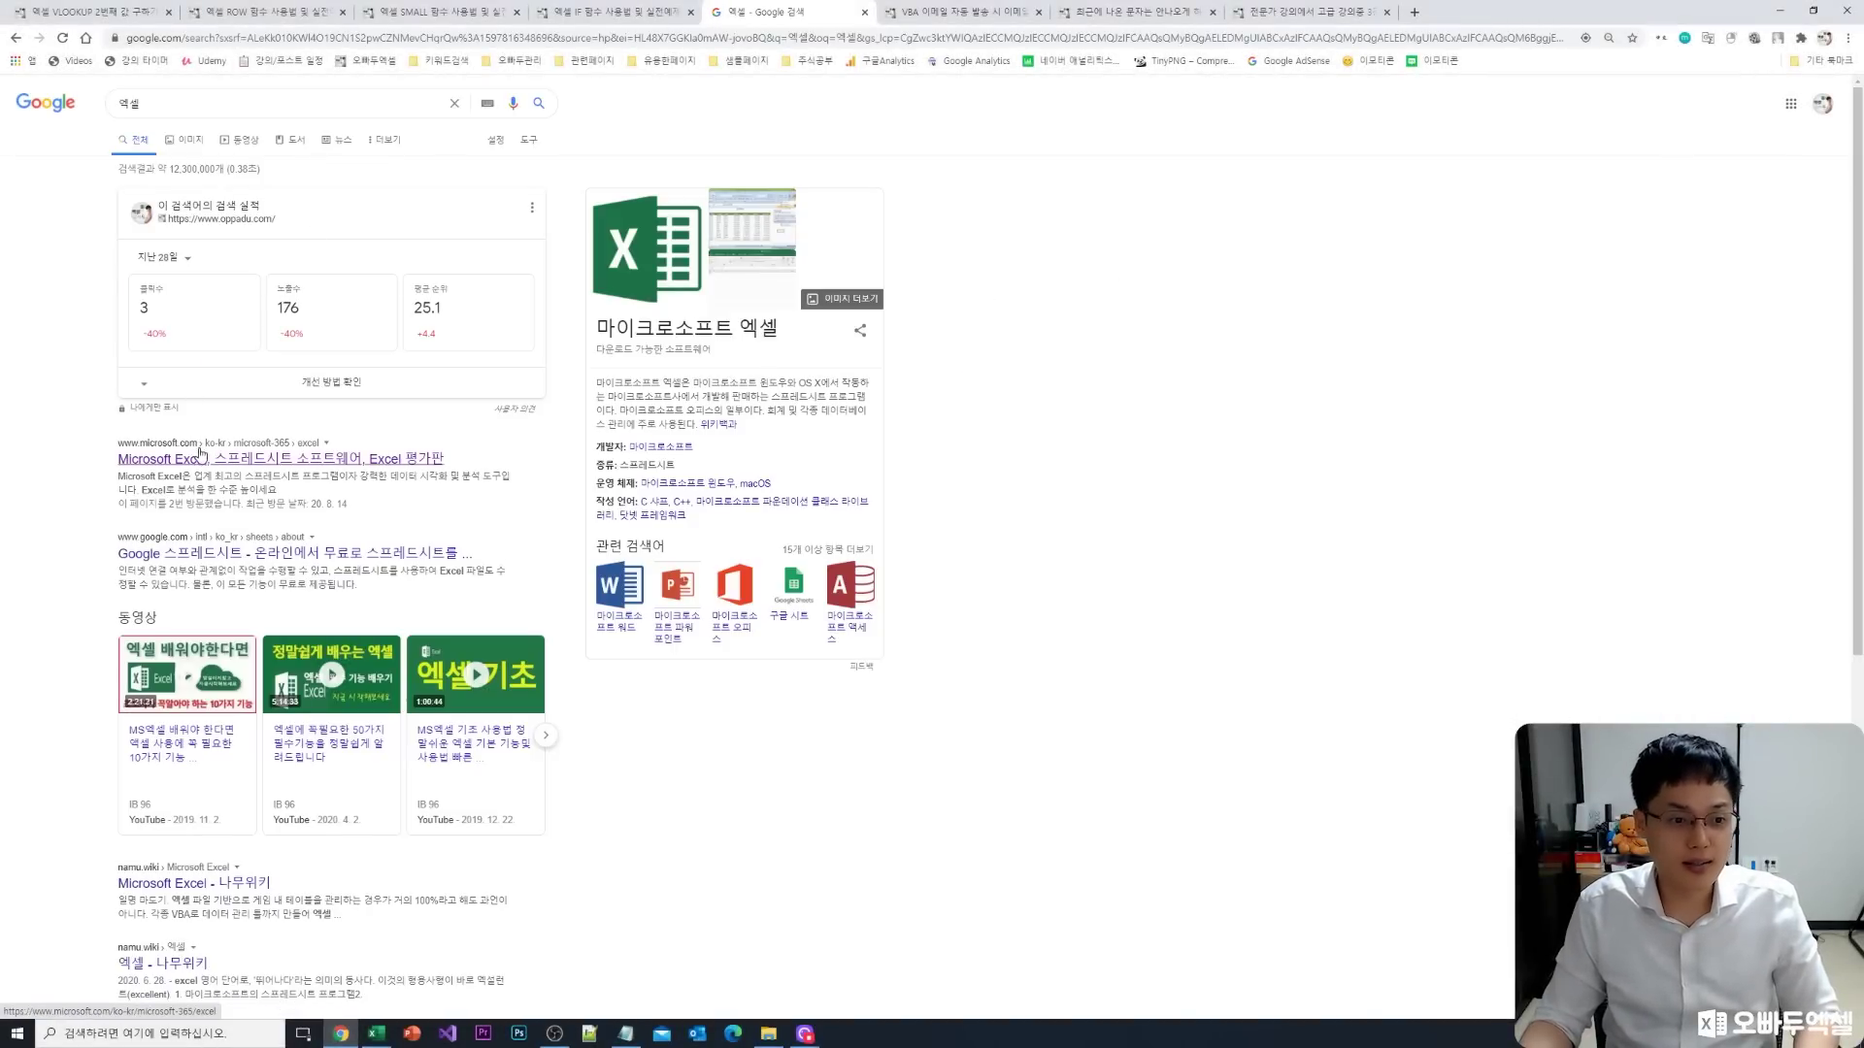
# Open the Microsoft Excel result in the same tab and go back to the Google results
pyautogui.click(201, 457)
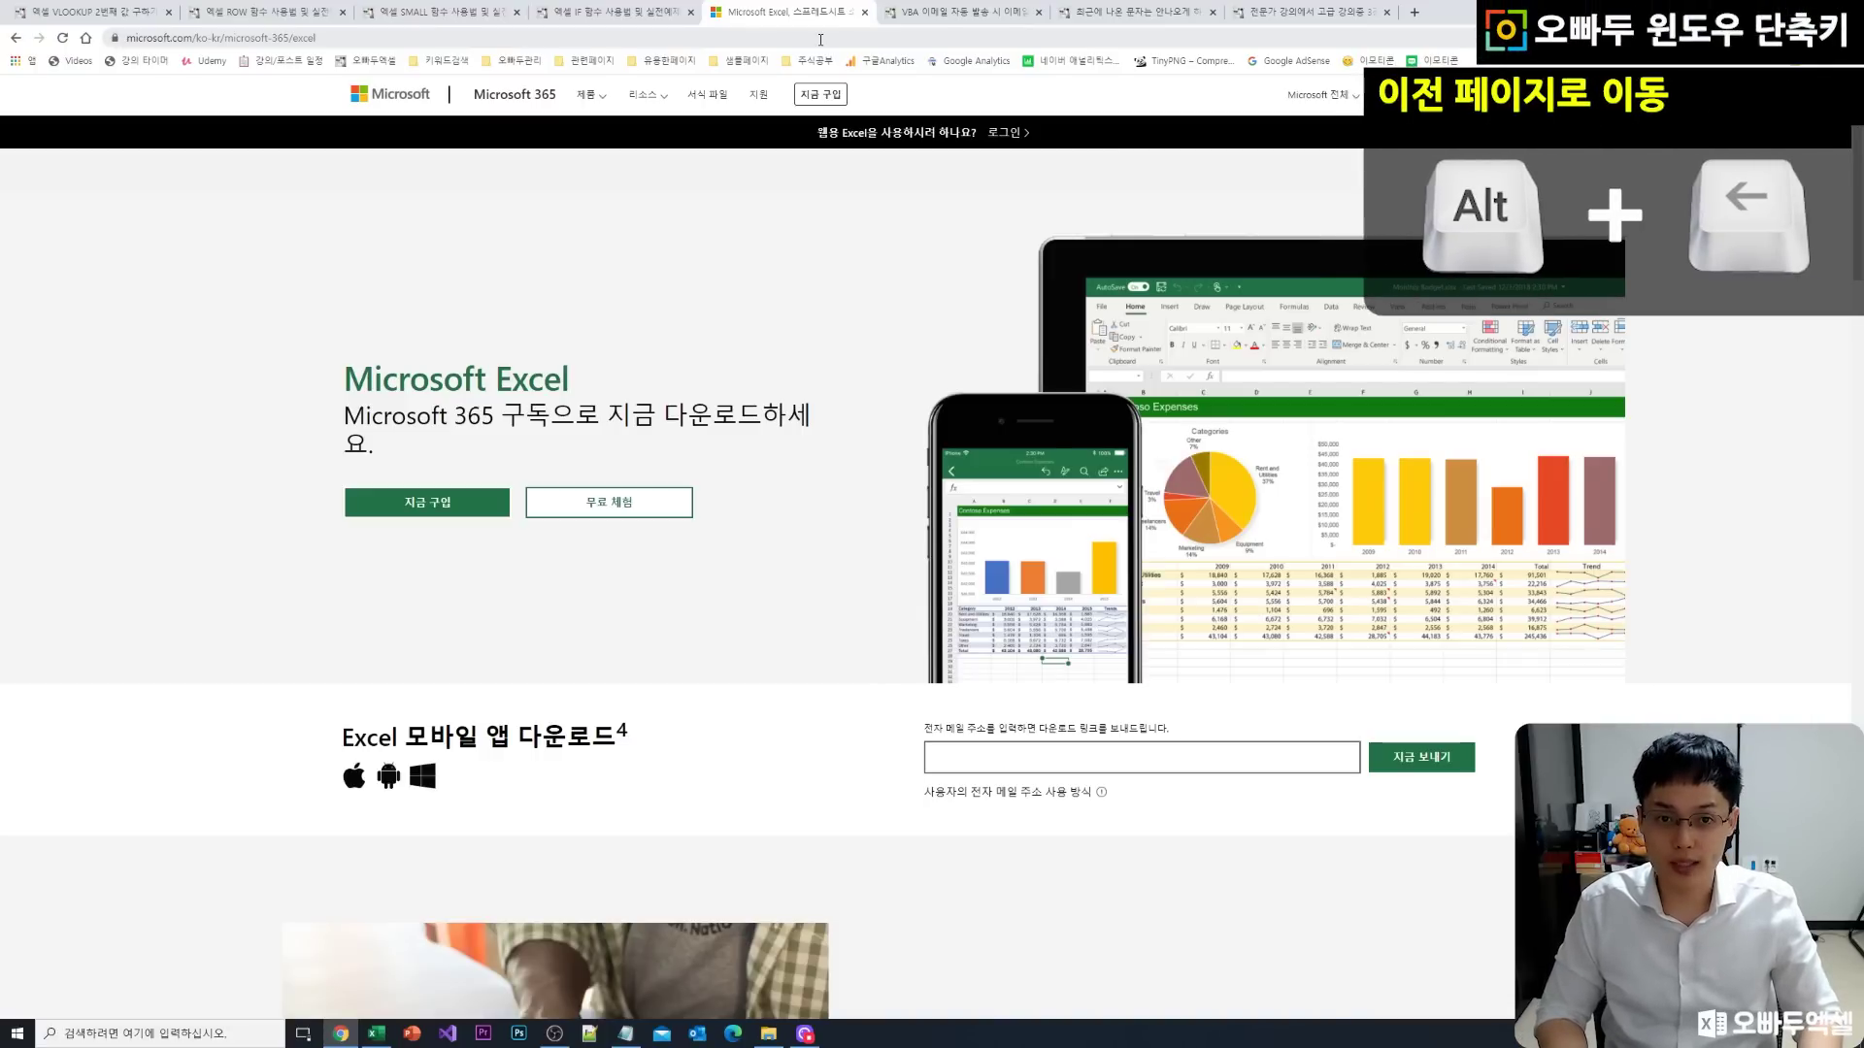
pyautogui.hotkey('alt', 'Left')
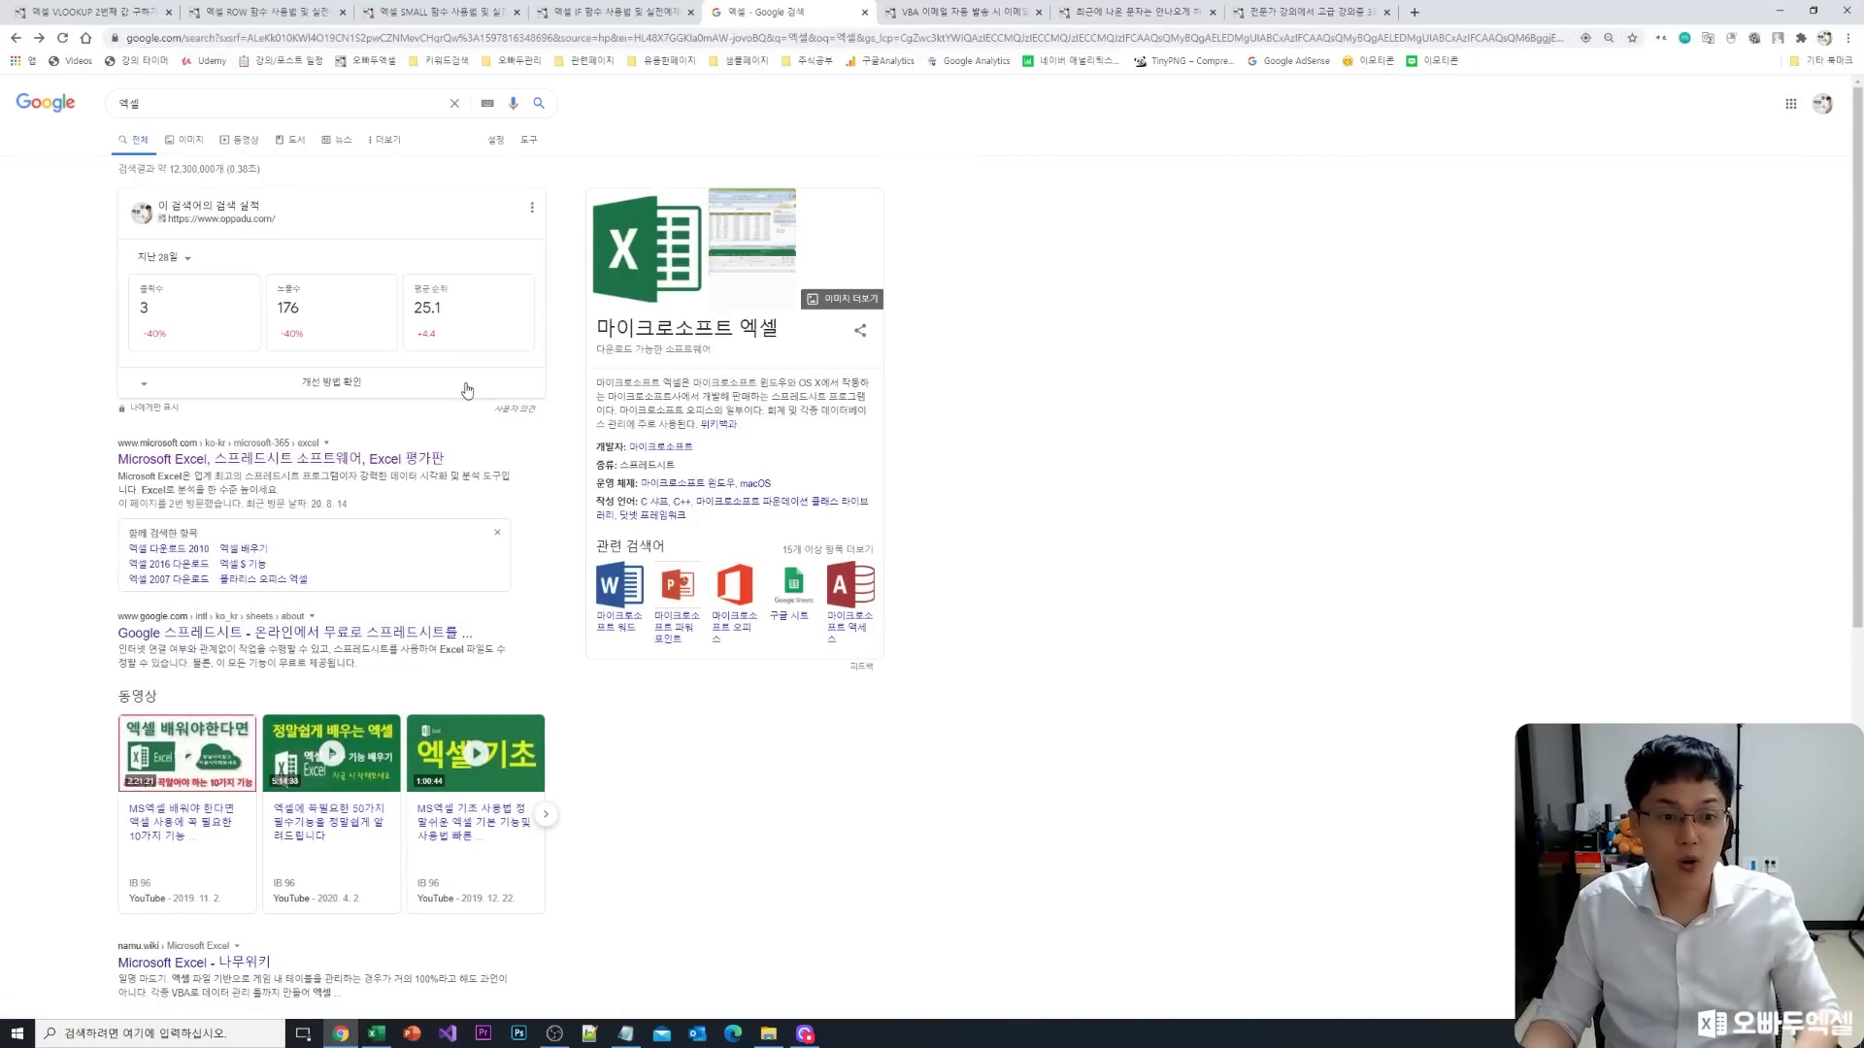
# Open the Microsoft Excel and Google Sheets results in separate new tabs and view the Google Sheets page
pyautogui.keyDown('ctrl'); pyautogui.click(369, 454); pyautogui.keyUp('ctrl')
pyautogui.keyDown('ctrl'); pyautogui.click(347, 647); pyautogui.keyUp('ctrl')
pyautogui.click(1107, 12)
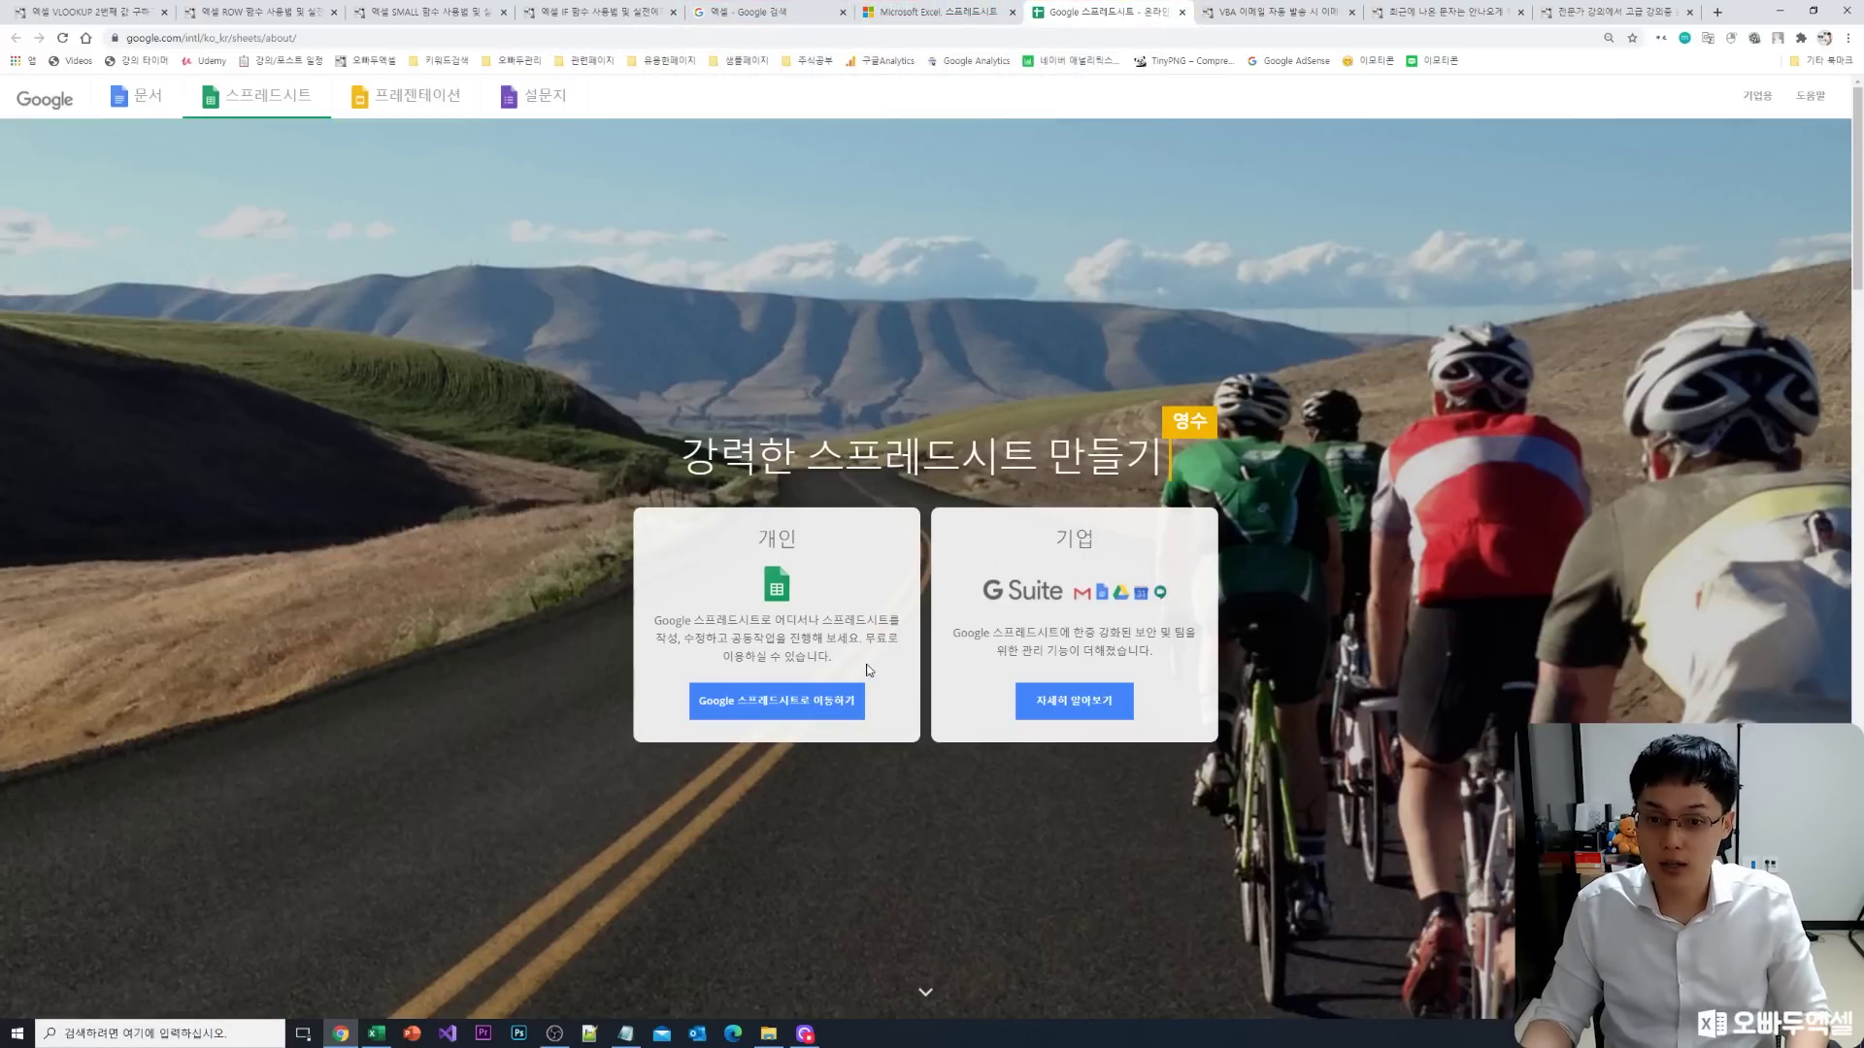
pyautogui.scroll(-2, 865, 481)
pyautogui.scroll(2, 865, 481)
# Close the Microsoft Excel and Google Sheets tabs to return to the Google results
pyautogui.hotkey('ctrl', 'pageup')
pyautogui.hotkey('ctrl', 'w')
pyautogui.hotkey('ctrl', 'w')
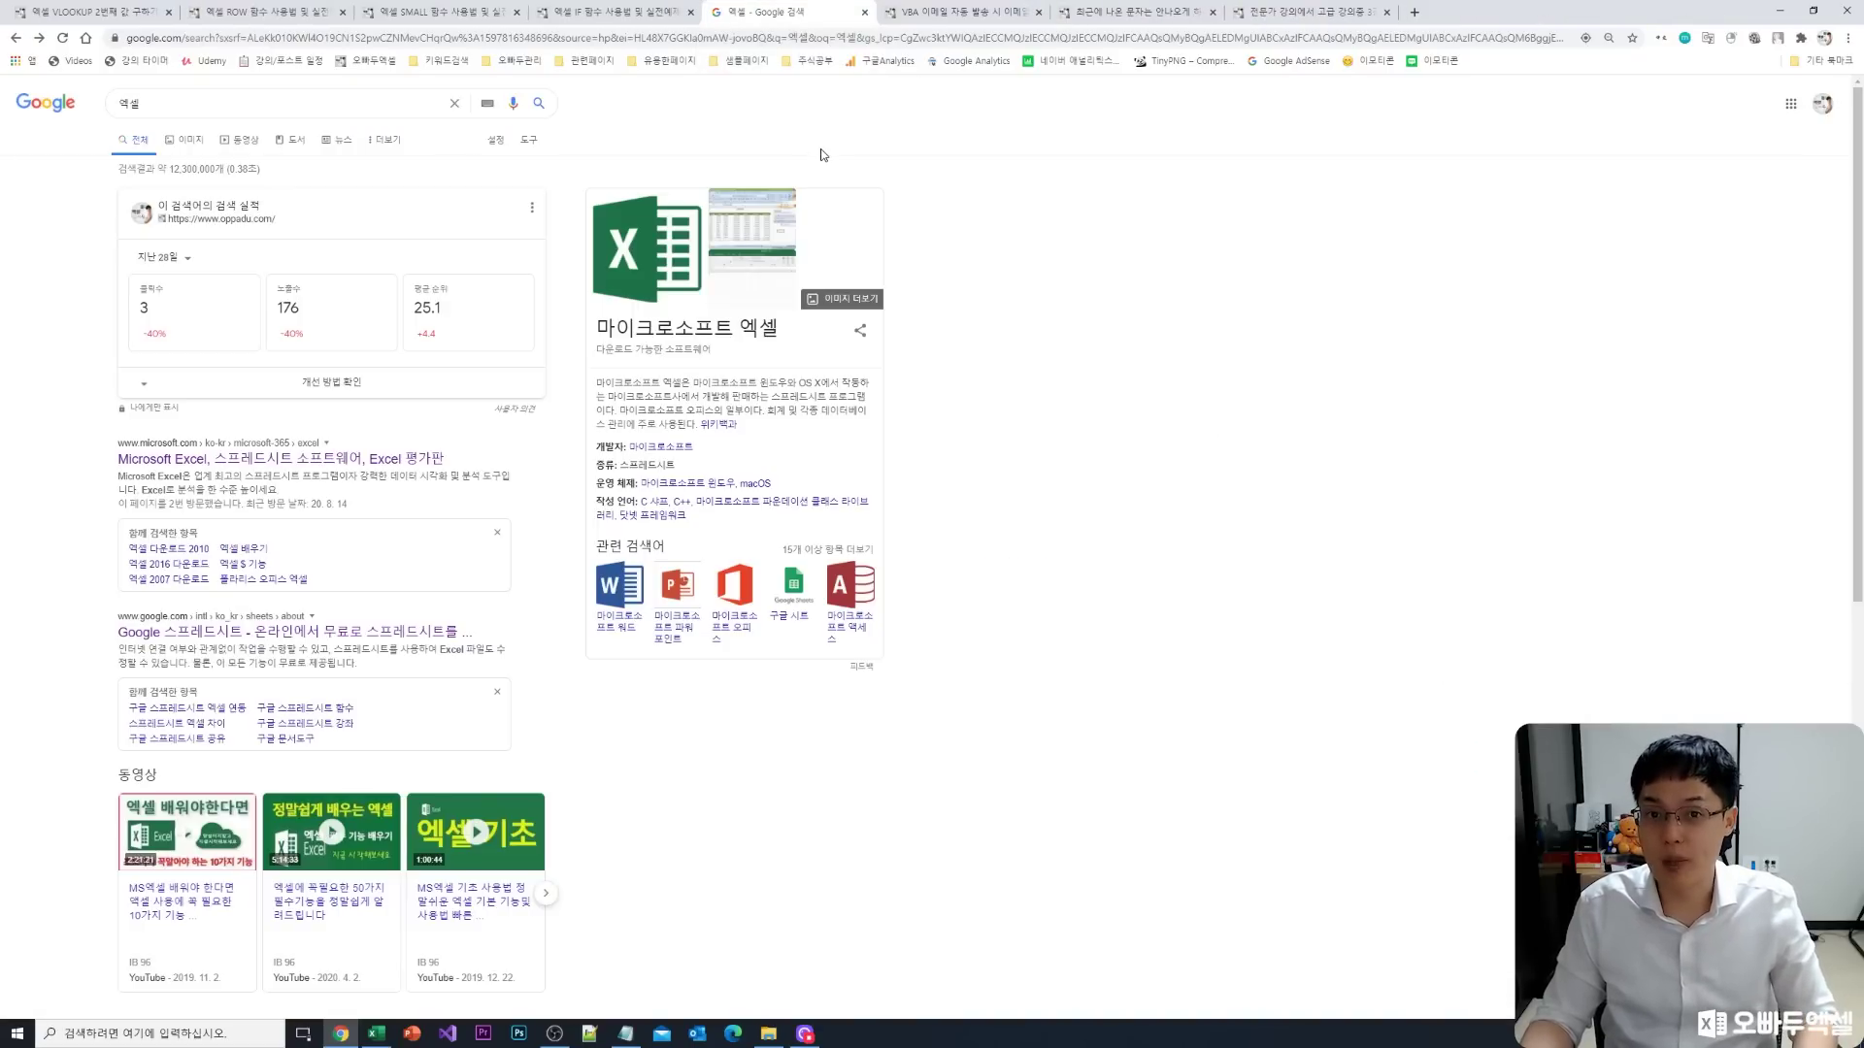
# Switch to the Excel guide at page 8 and highlight its numbered Windows shortcuts and the tip box of additional shortcuts
pyautogui.hotkey('alt', 'Tab')
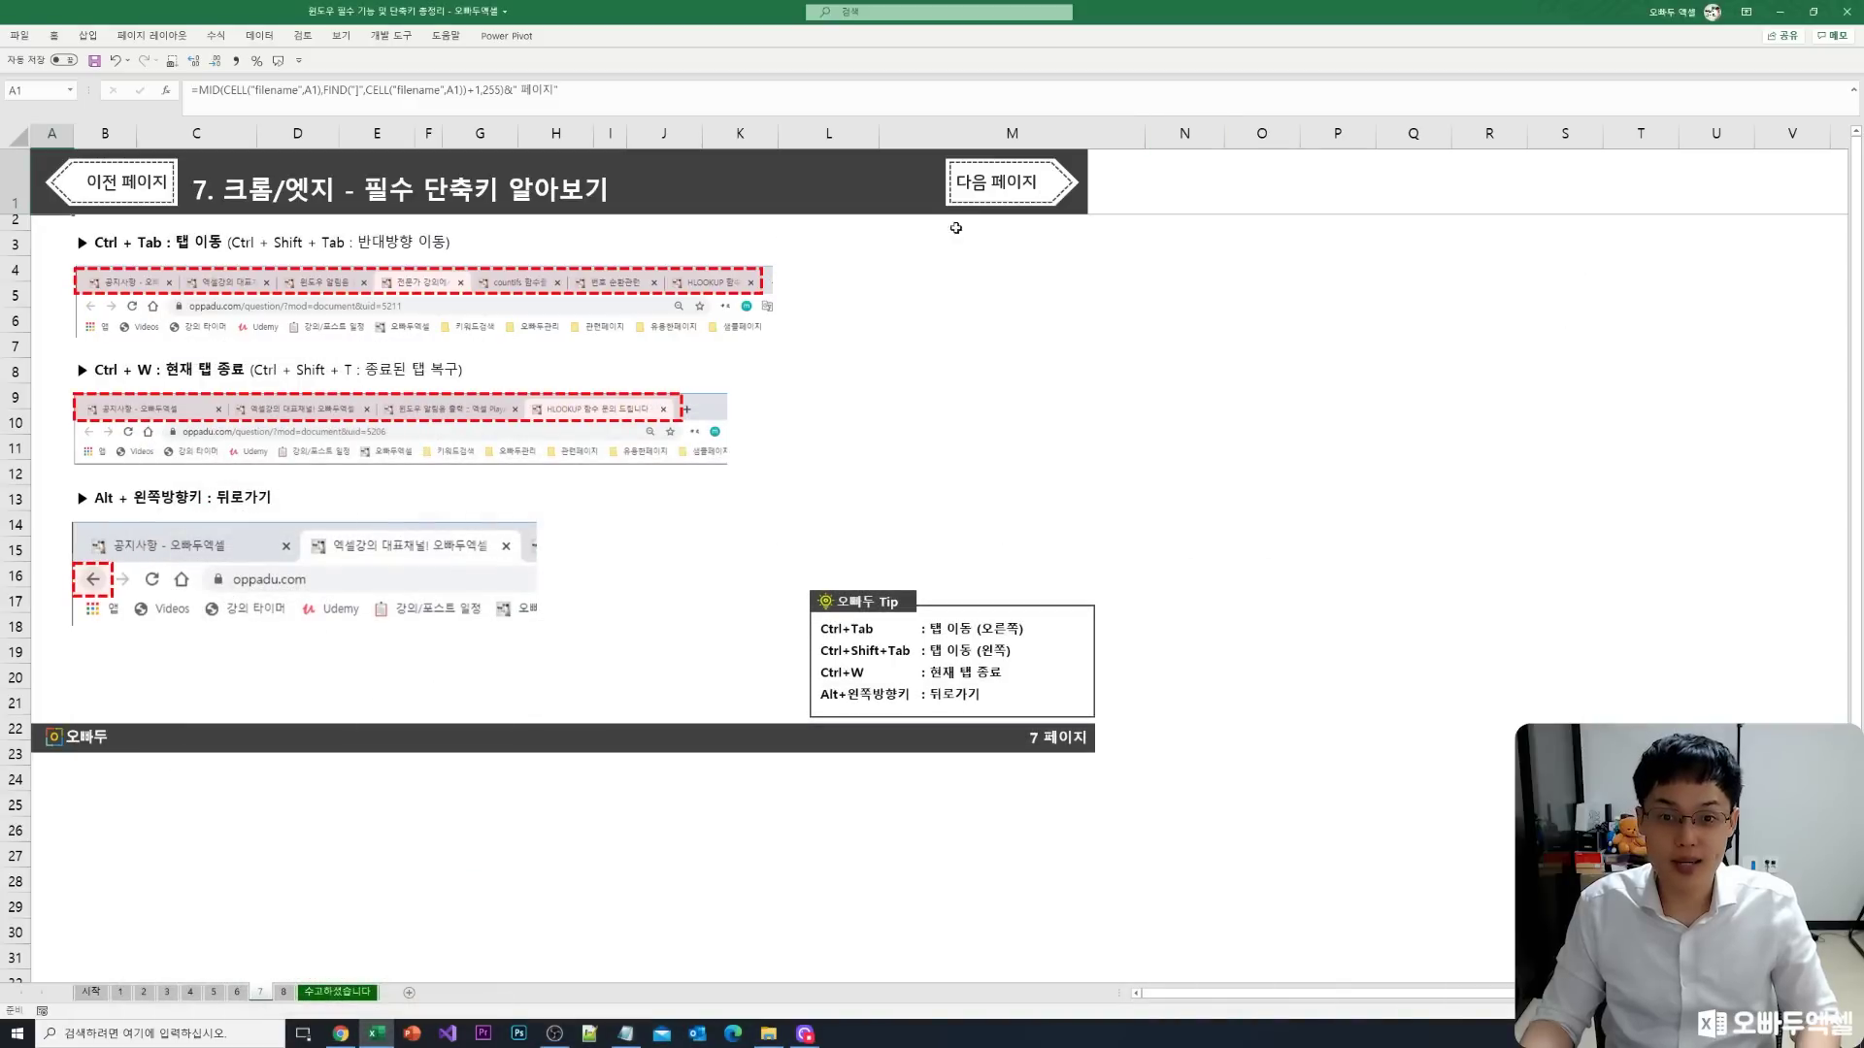
pyautogui.click(997, 197)
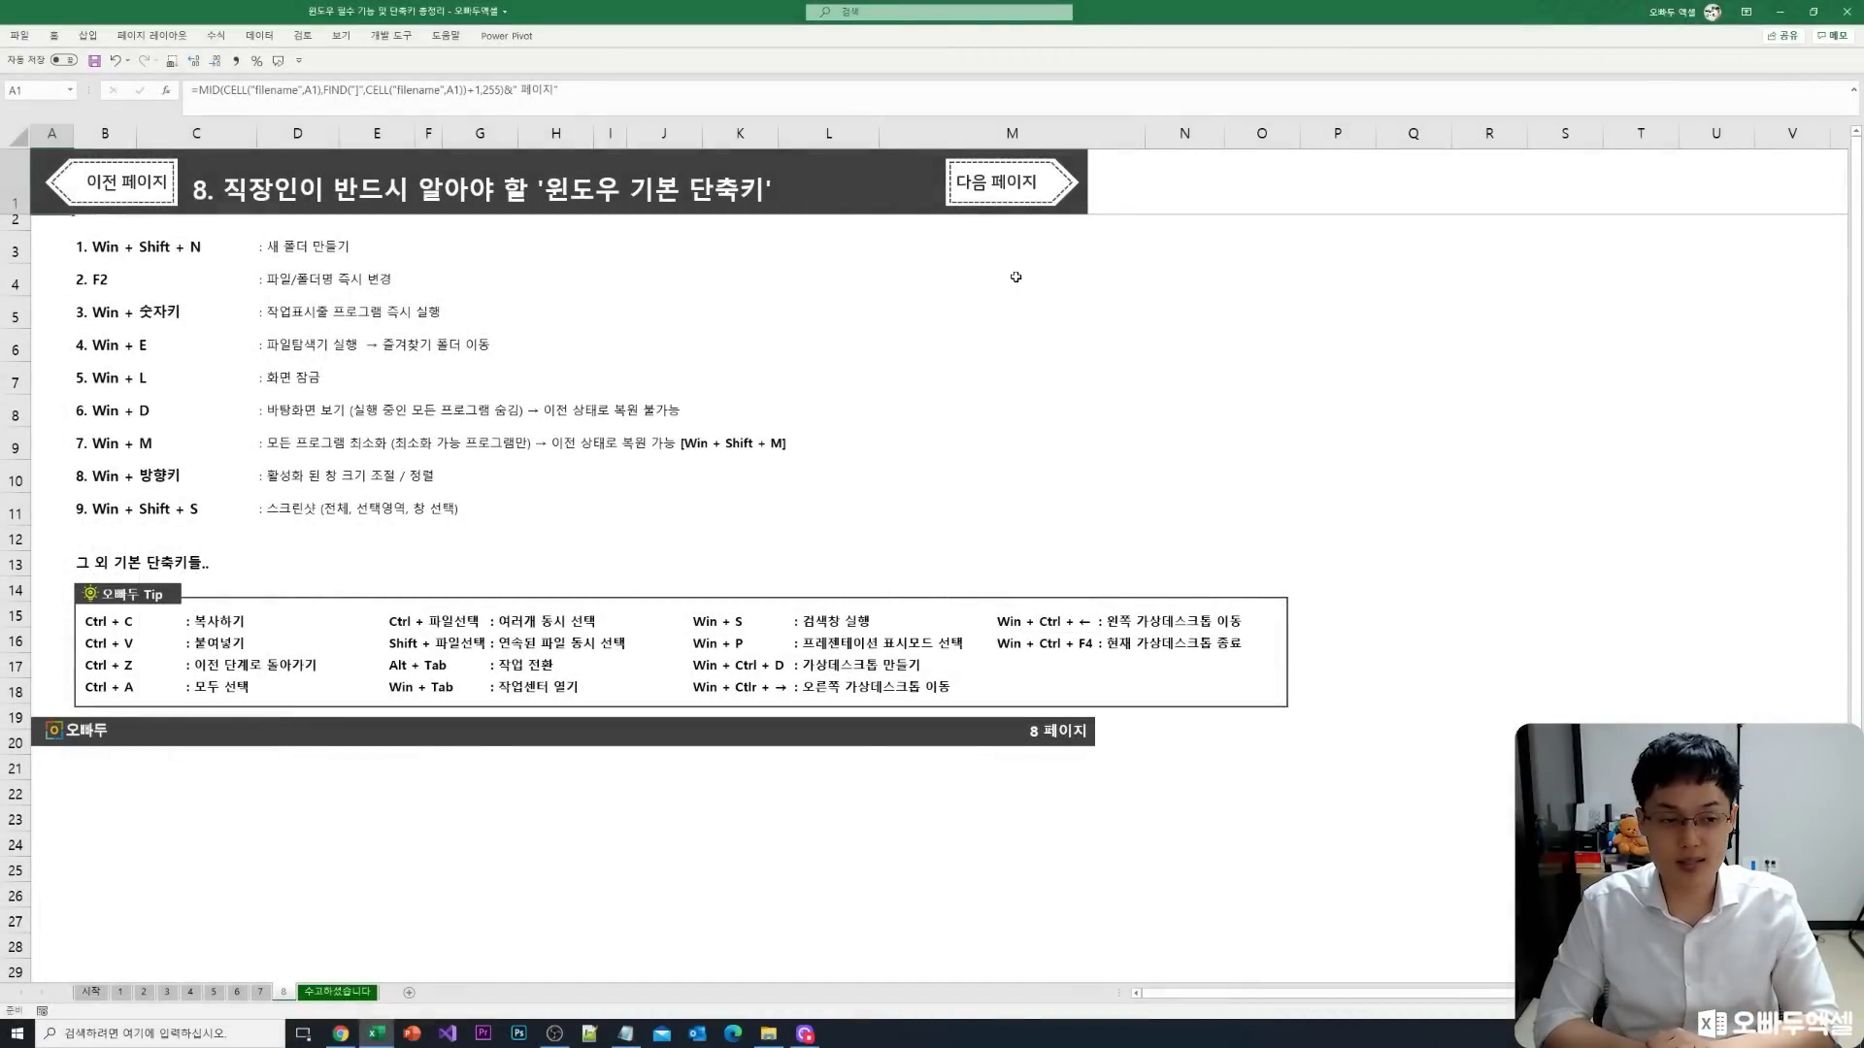
pyautogui.moveTo(99, 255); pyautogui.dragTo(97, 385)
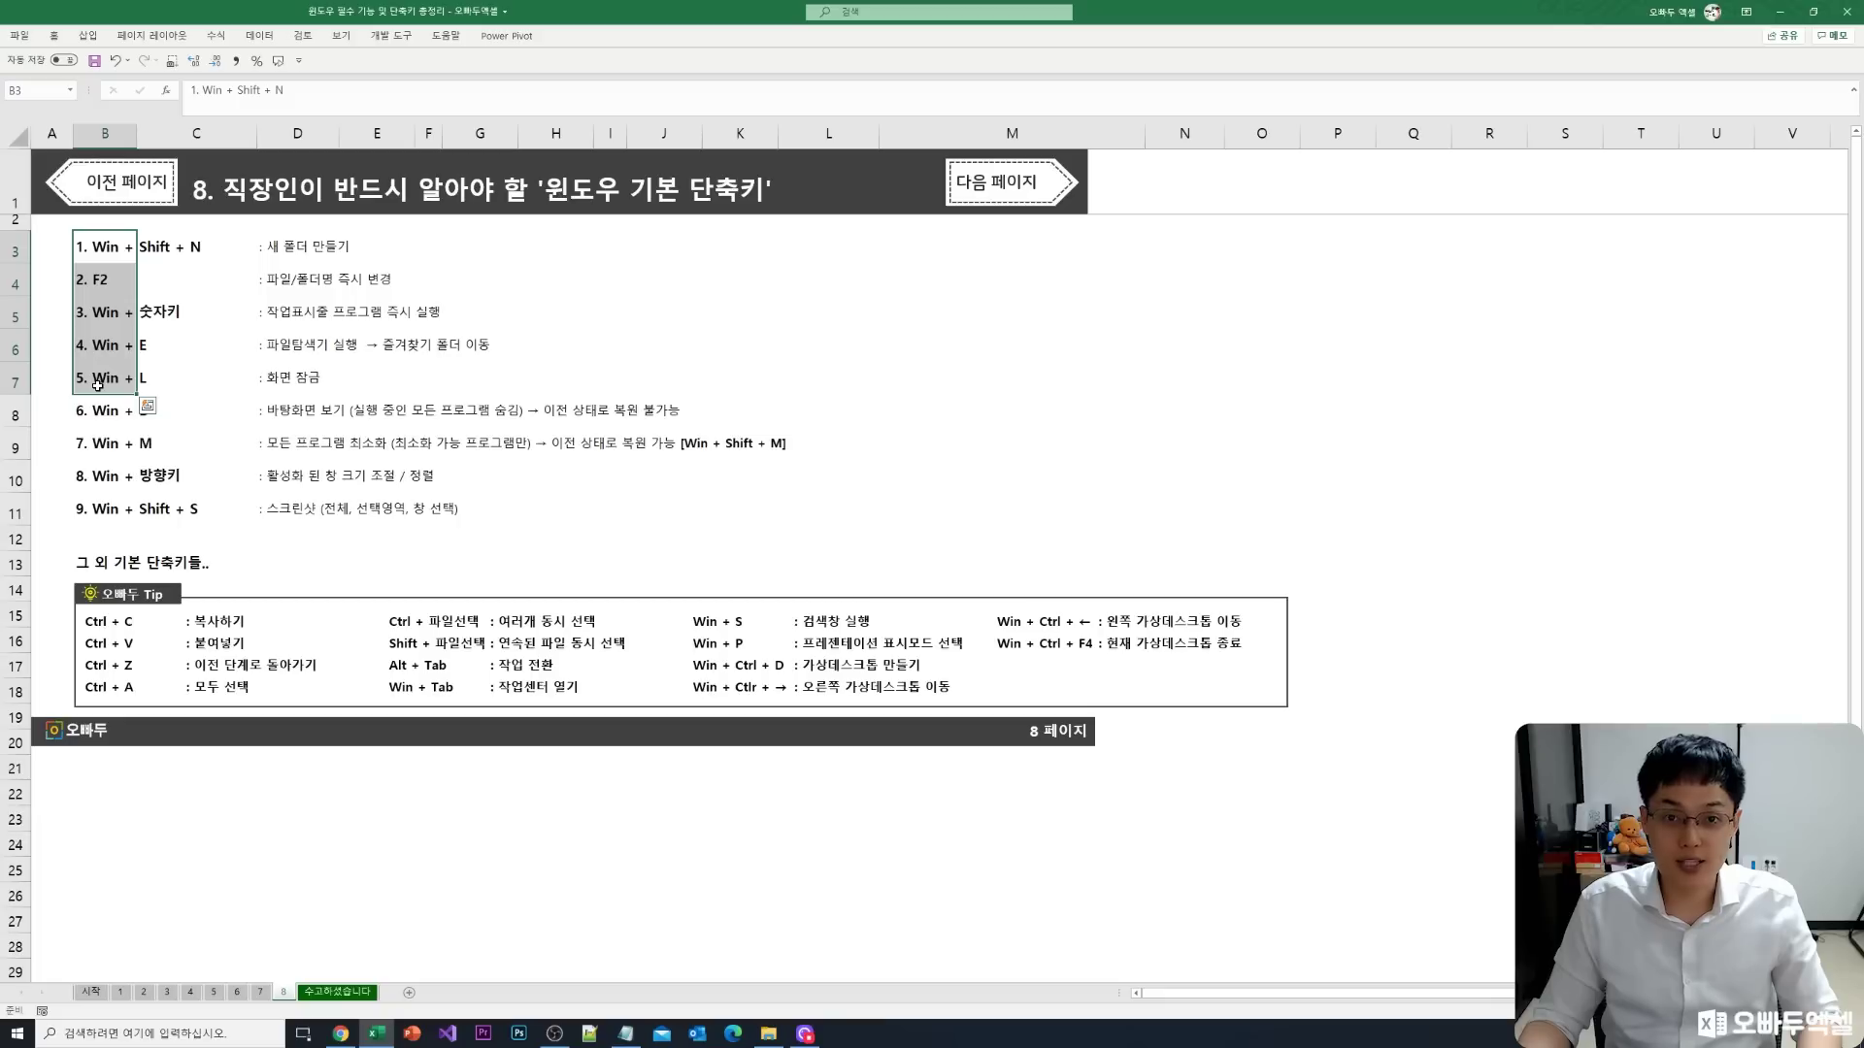
pyautogui.moveTo(98, 403); pyautogui.dragTo(98, 514)
pyautogui.click(289, 464)
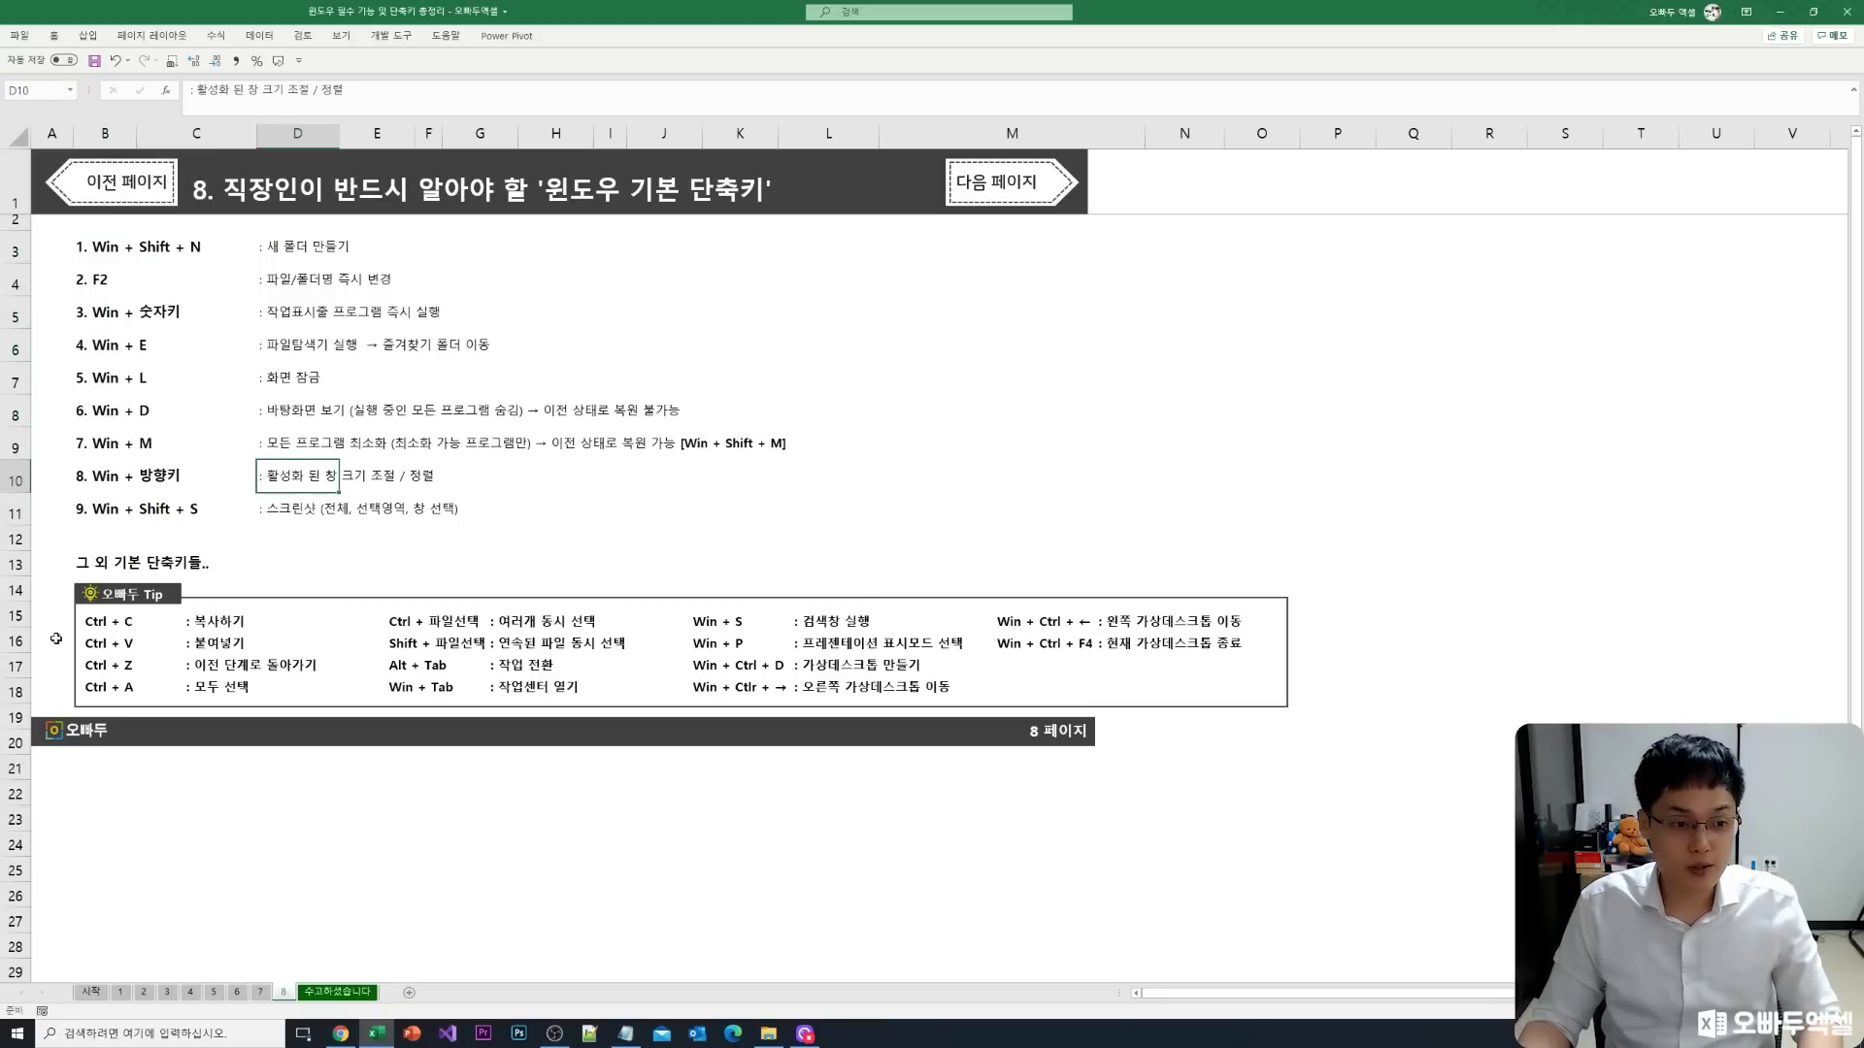
pyautogui.moveTo(86, 622); pyautogui.dragTo(980, 687)
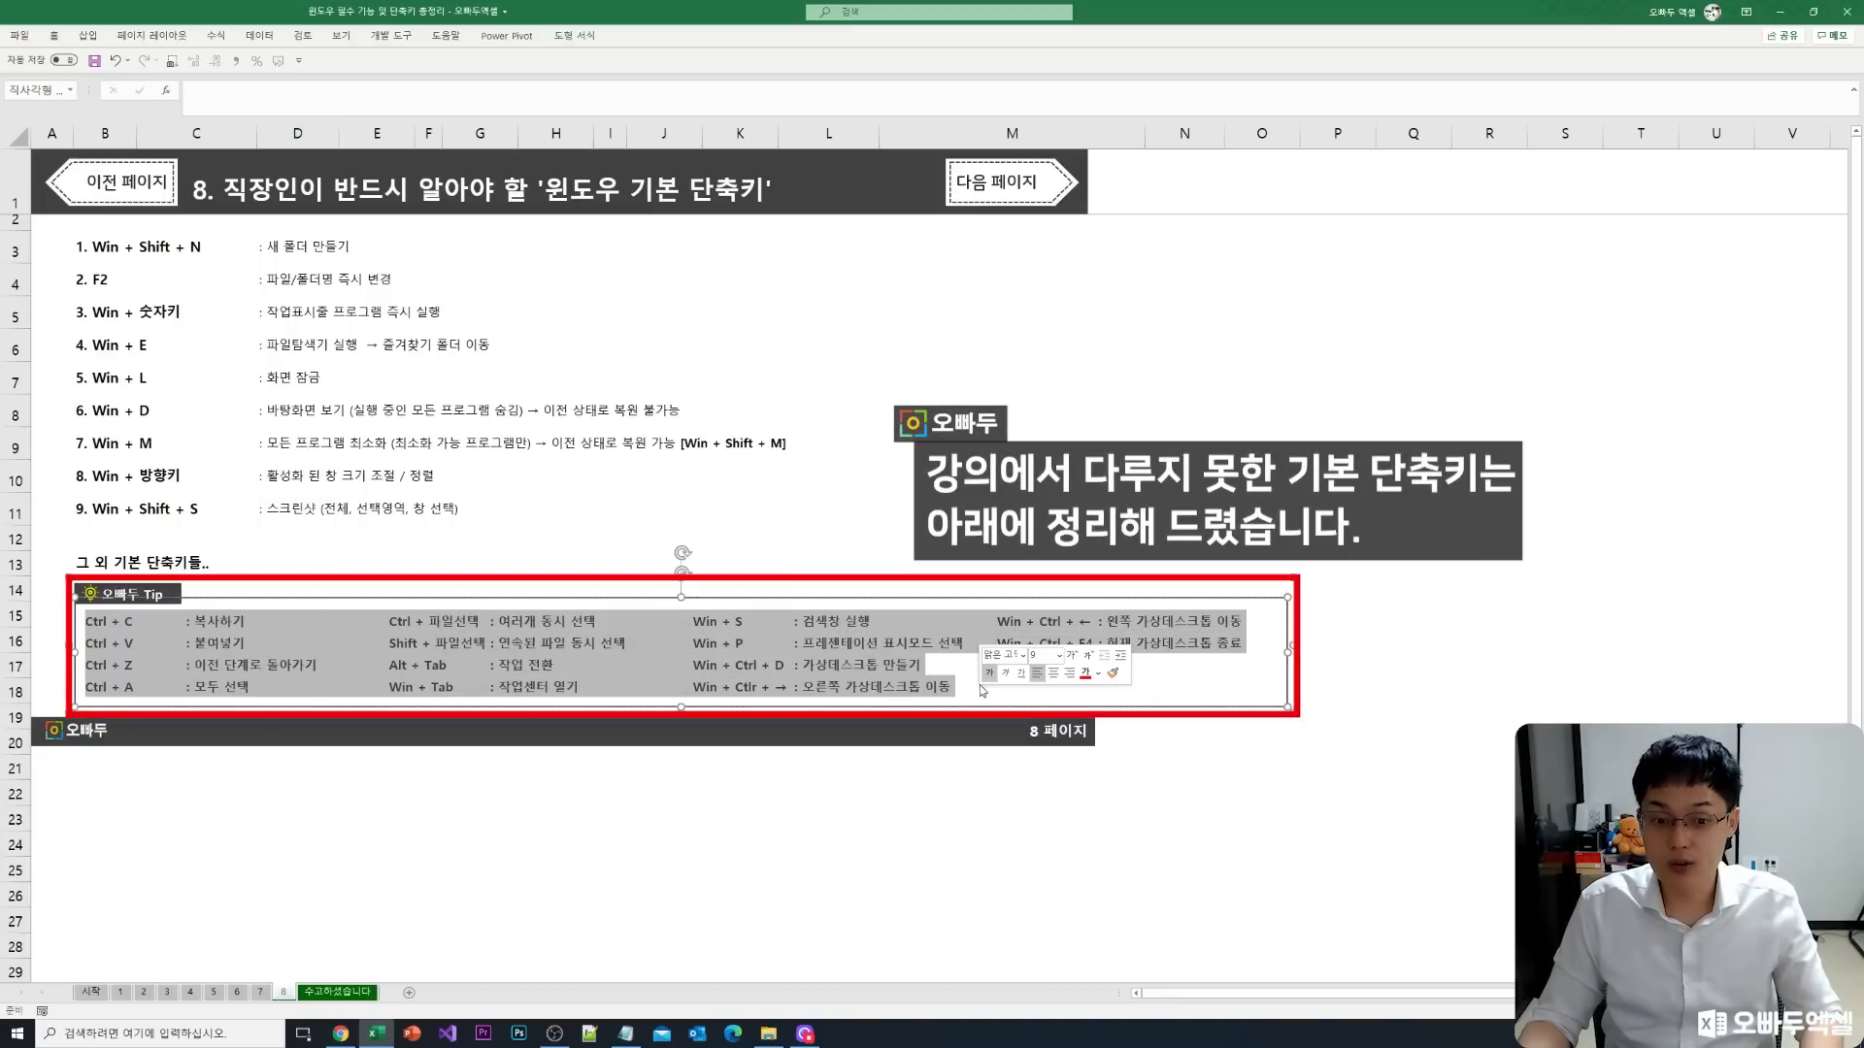
pyautogui.click(798, 550)
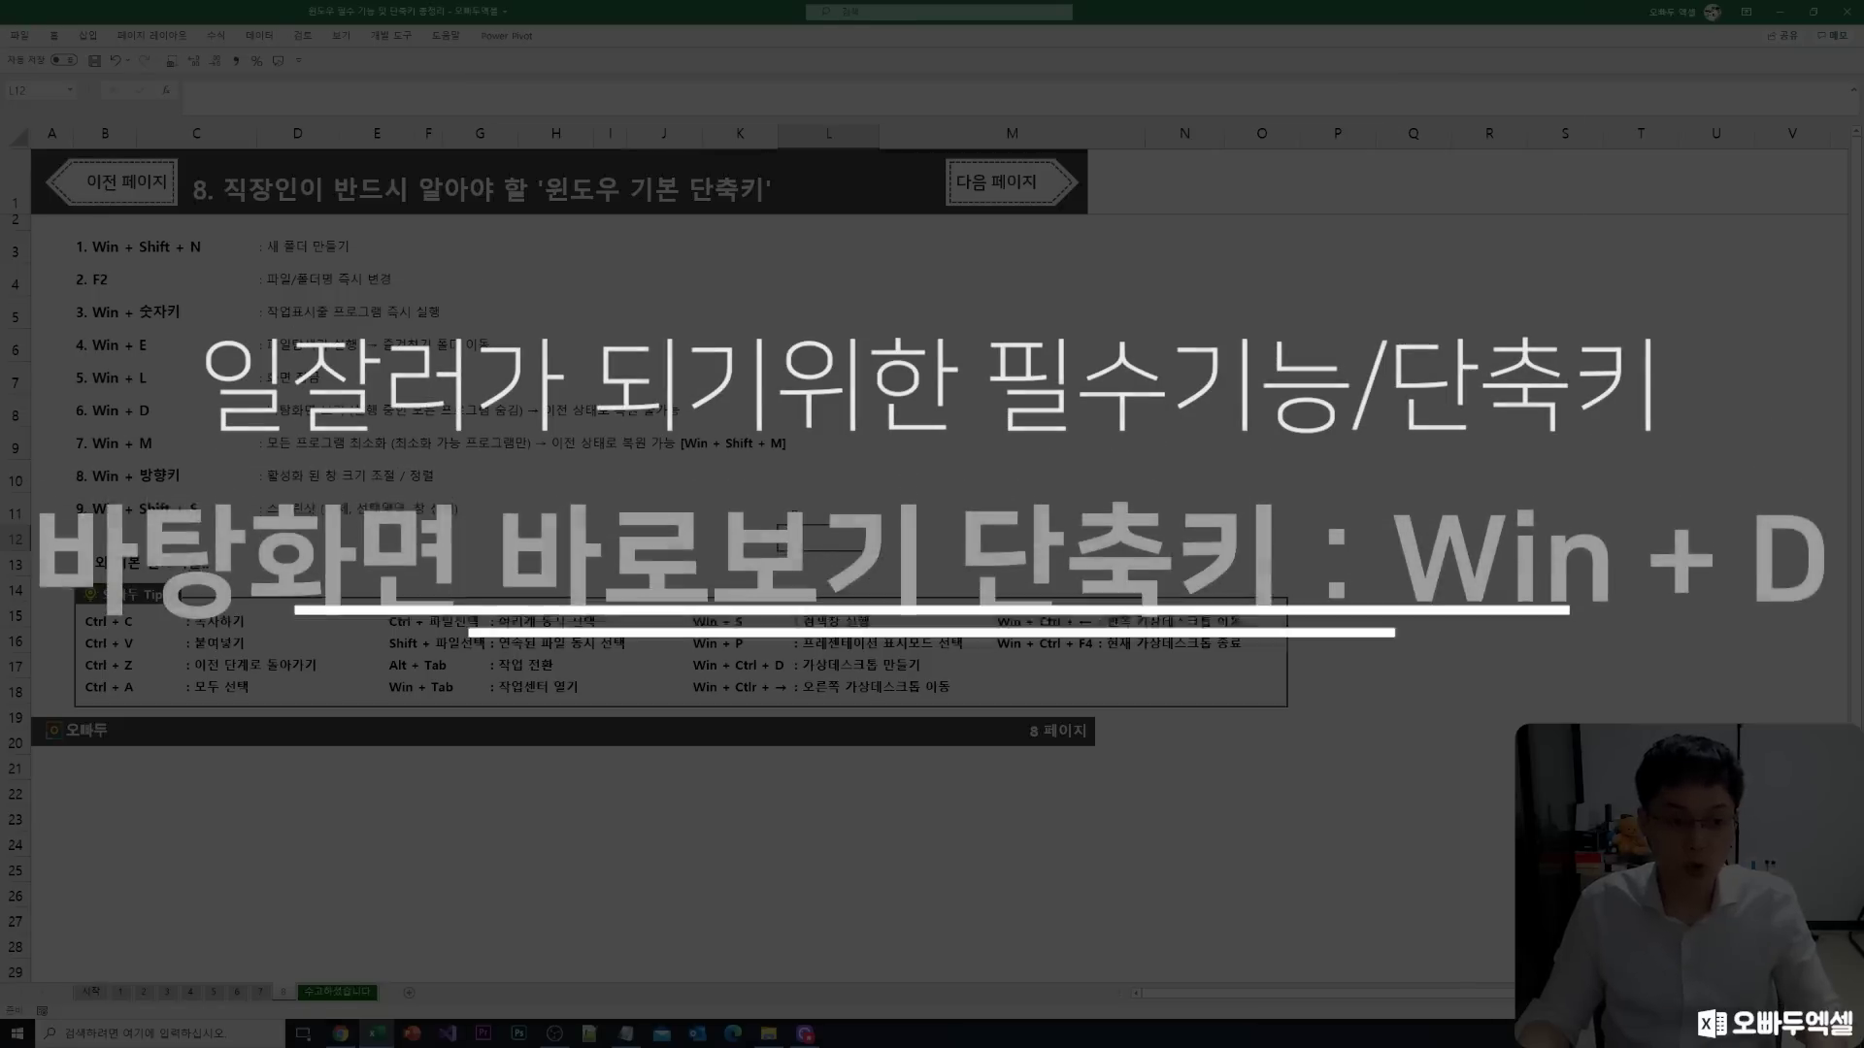
# Demonstrate the guide's Win + D entry by showing the desktop, opening and closing the 묶음1 folder, and restoring the windows
pyautogui.click(105, 410)
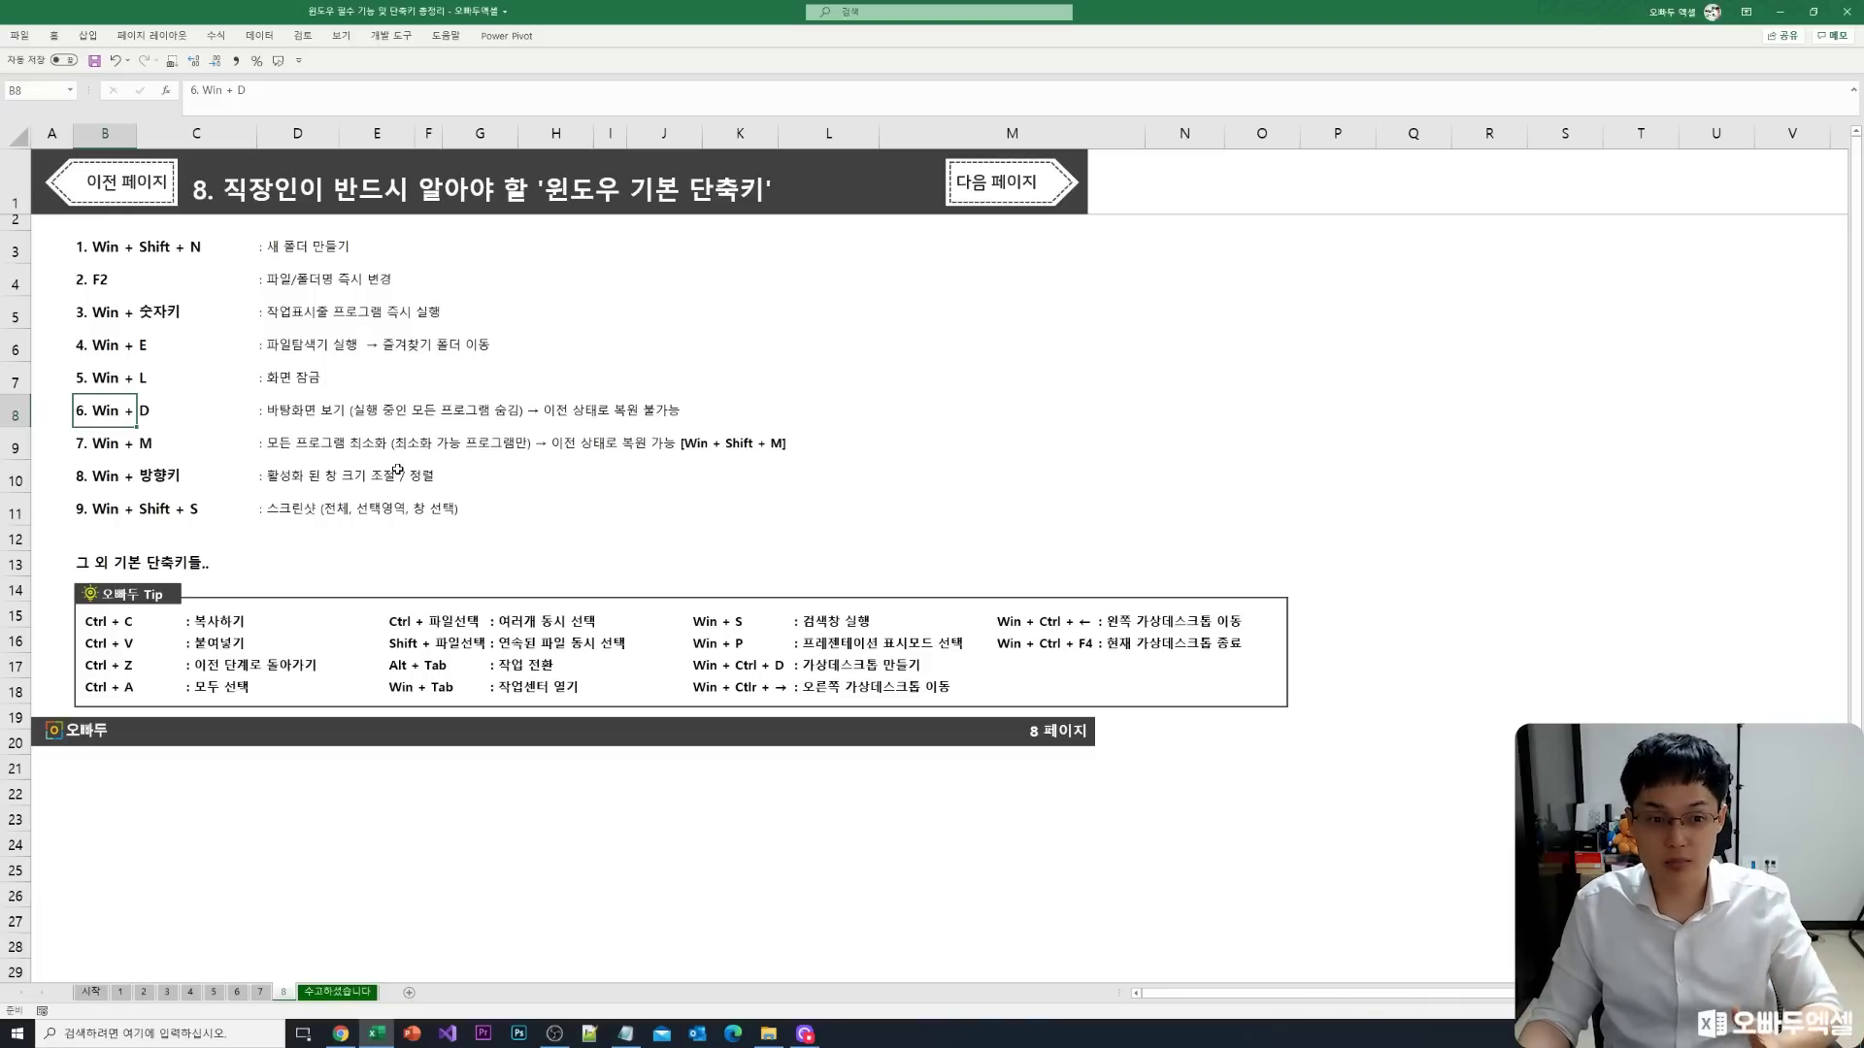
pyautogui.press('super+d')
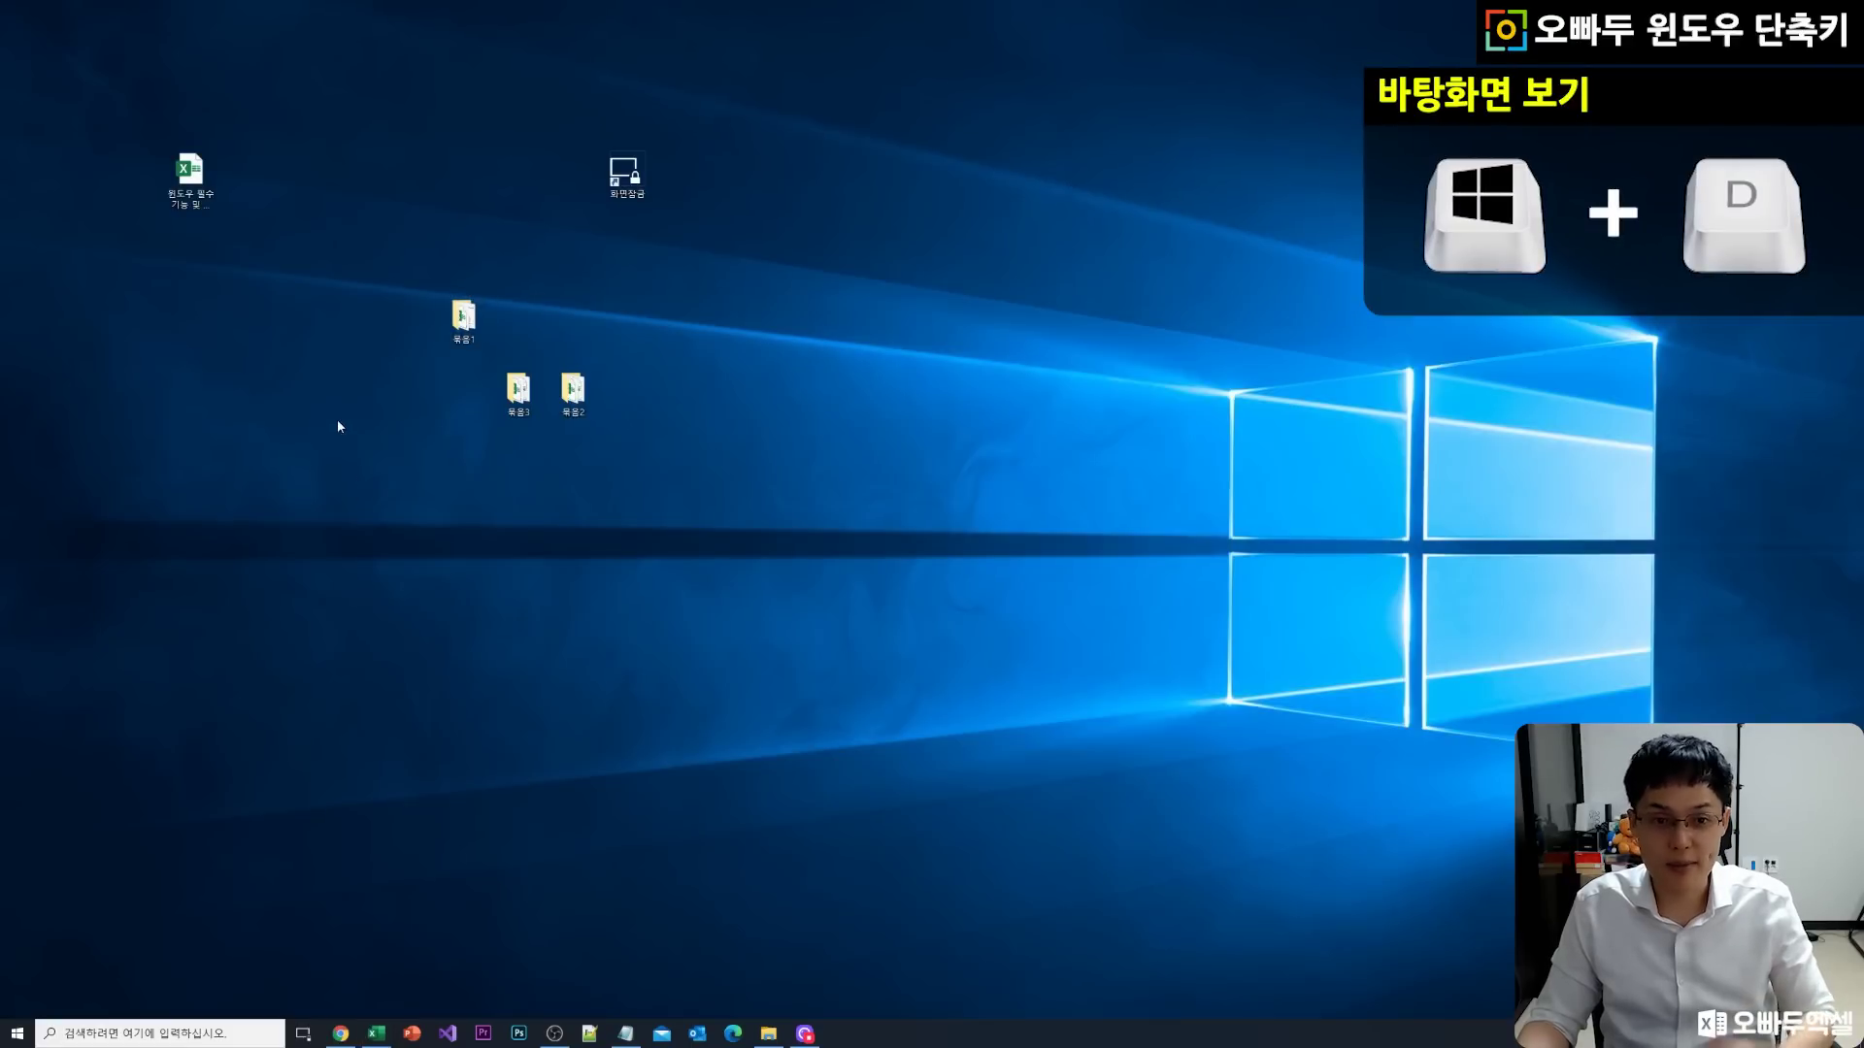
pyautogui.doubleClick(463, 317)
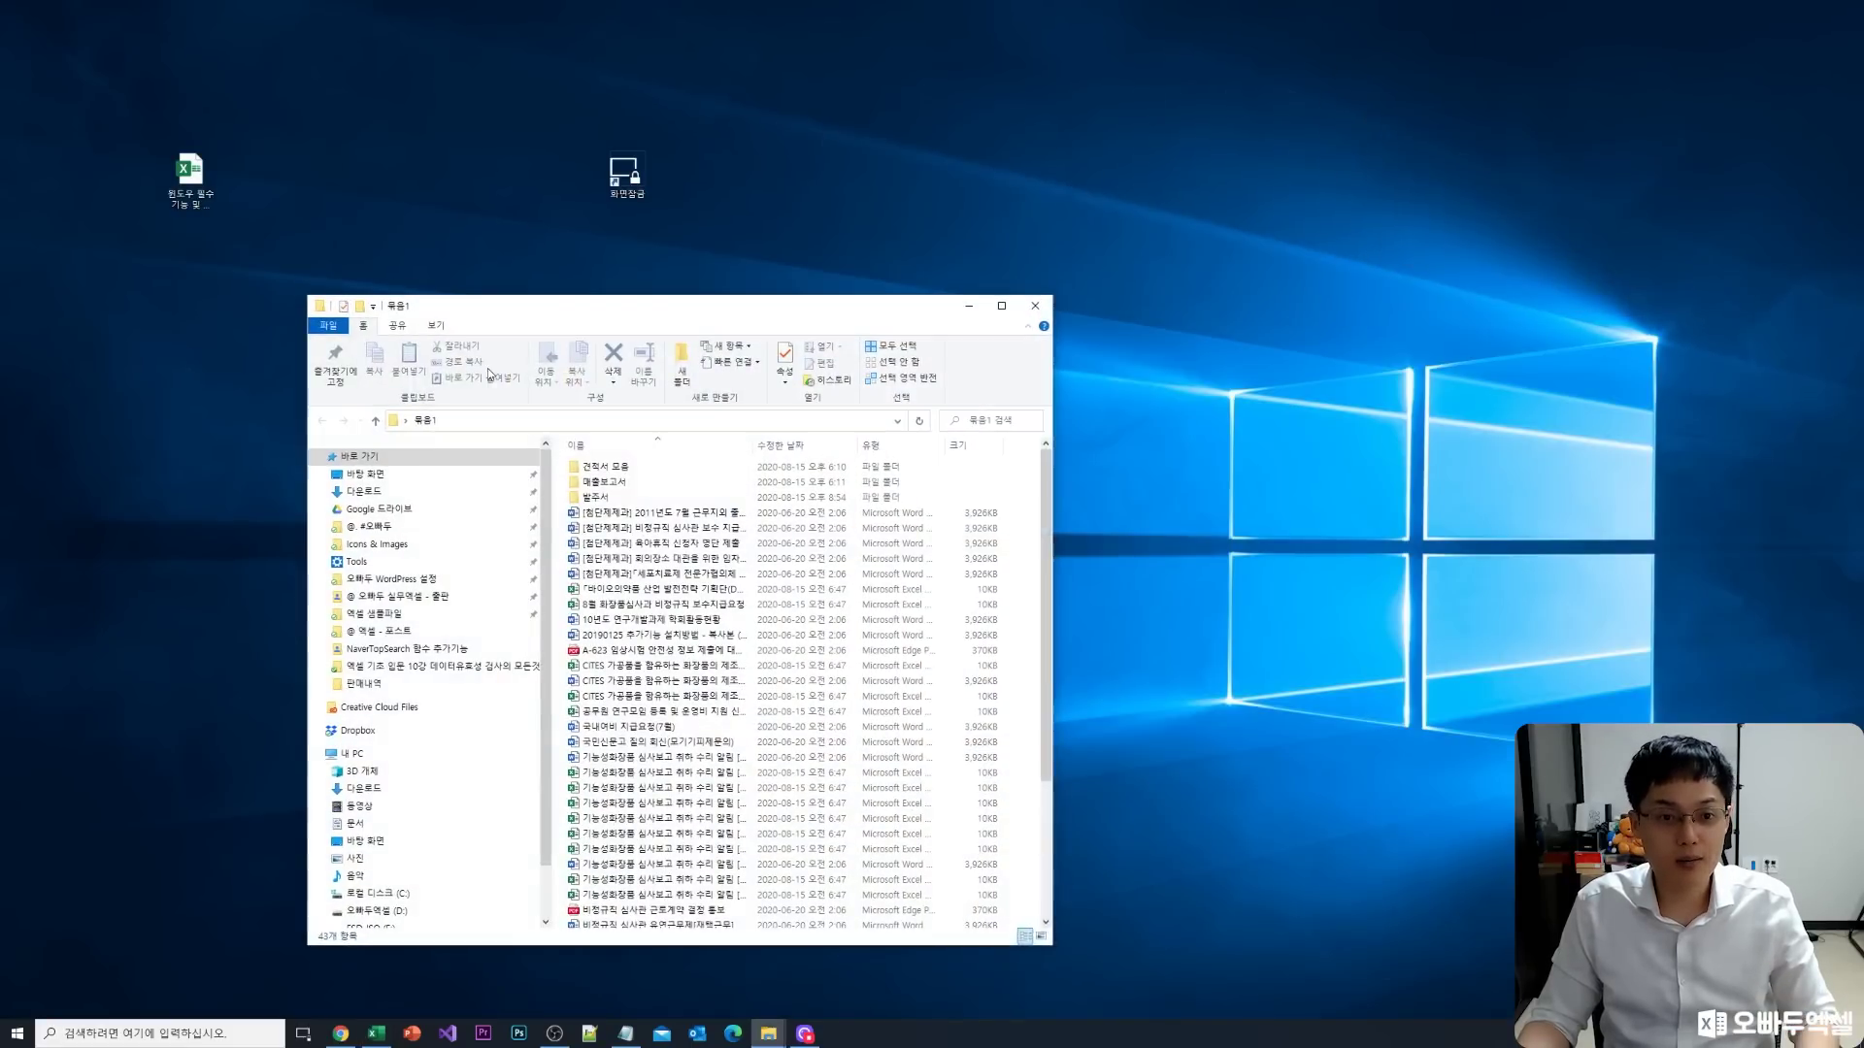
pyautogui.click(1032, 309)
pyautogui.press('super+d')
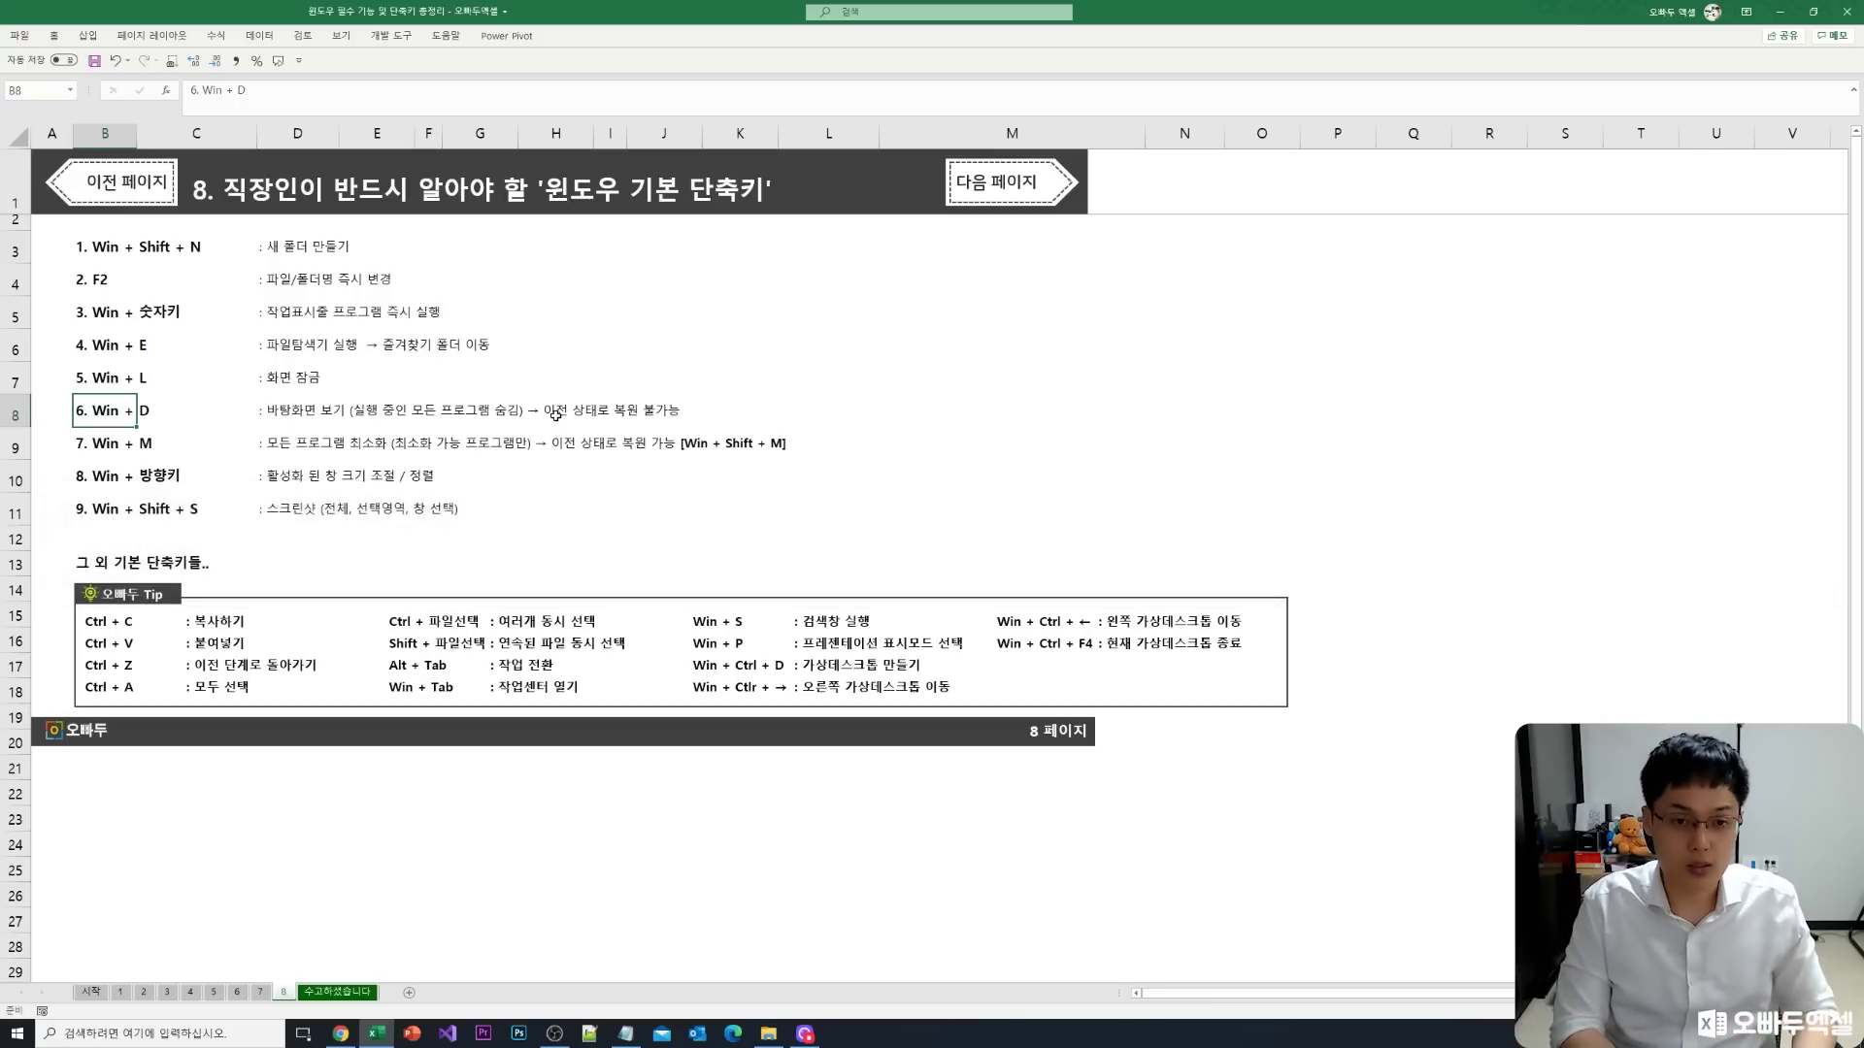
# Create blank Excel workbooks and arrange three of them as small separate windows over the guide
pyautogui.hotkey('ctrl', 'n')
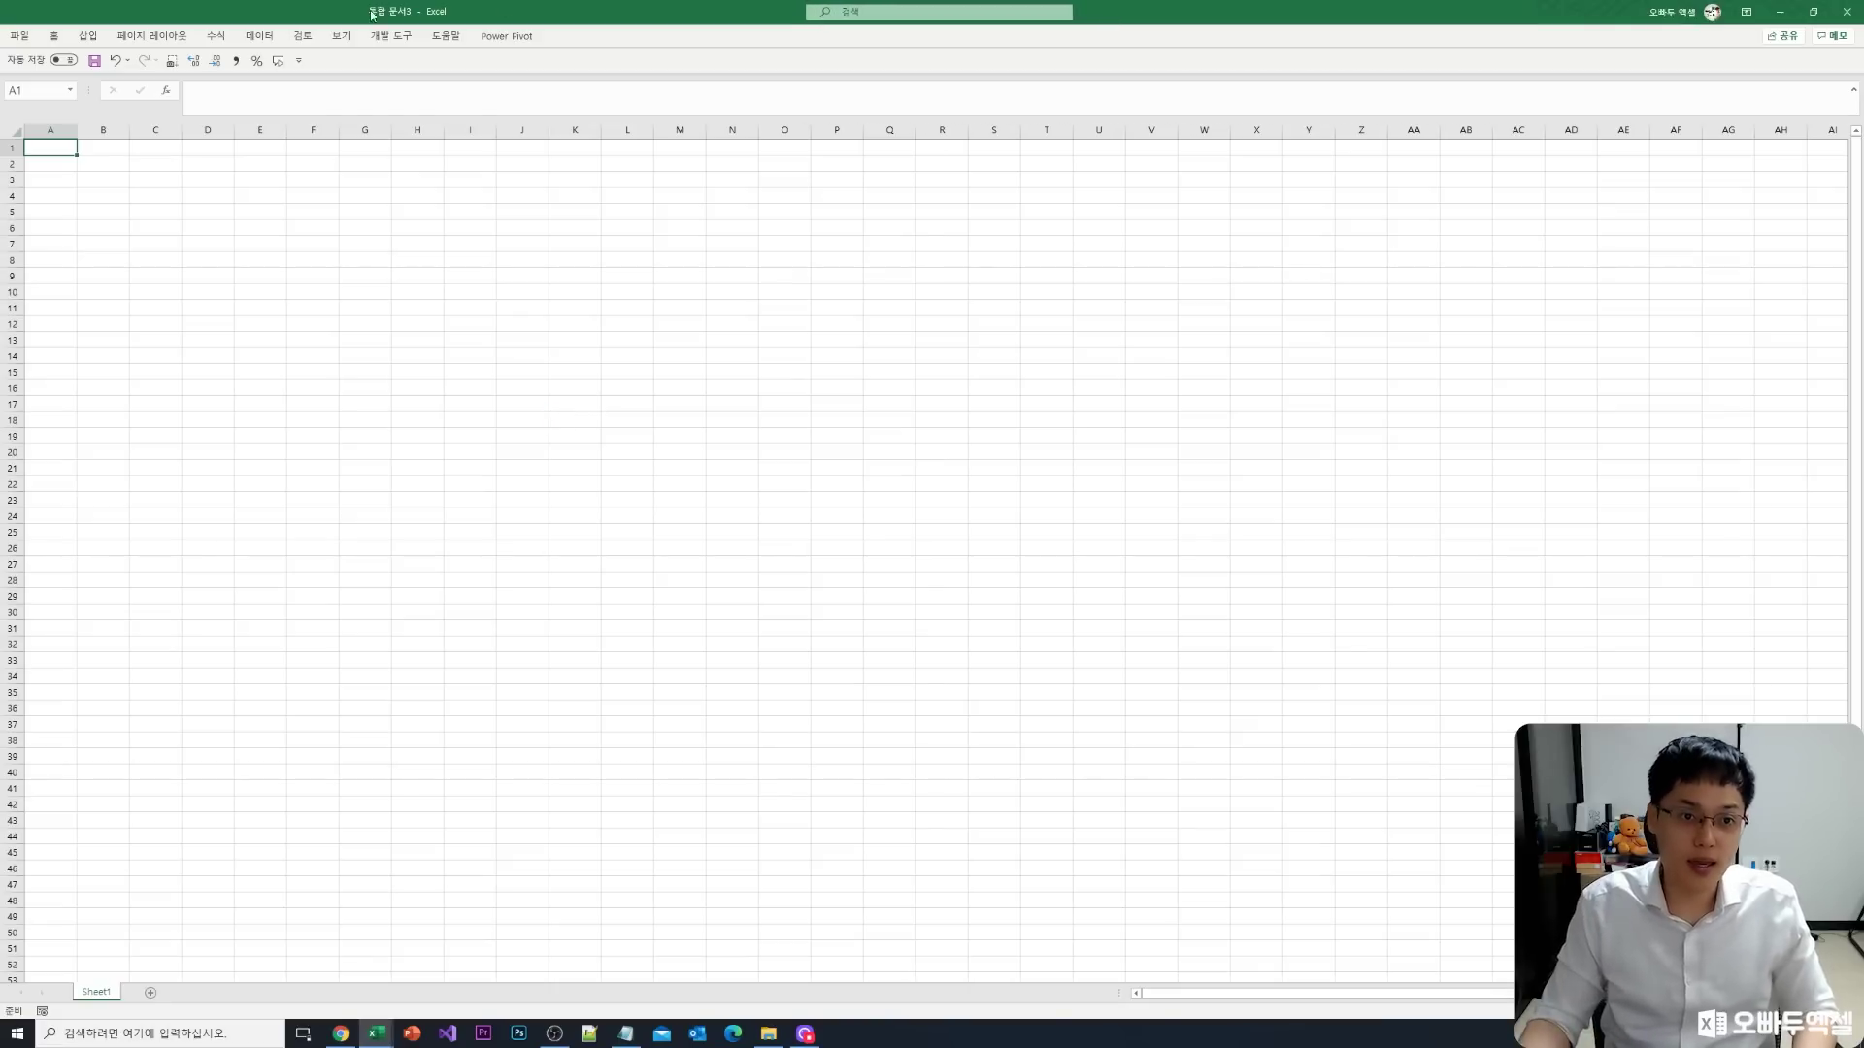
pyautogui.hotkey('ctrl', 'n')
pyautogui.doubleClick(461, 12)
pyautogui.moveTo(461, 12); pyautogui.dragTo(447, 372)
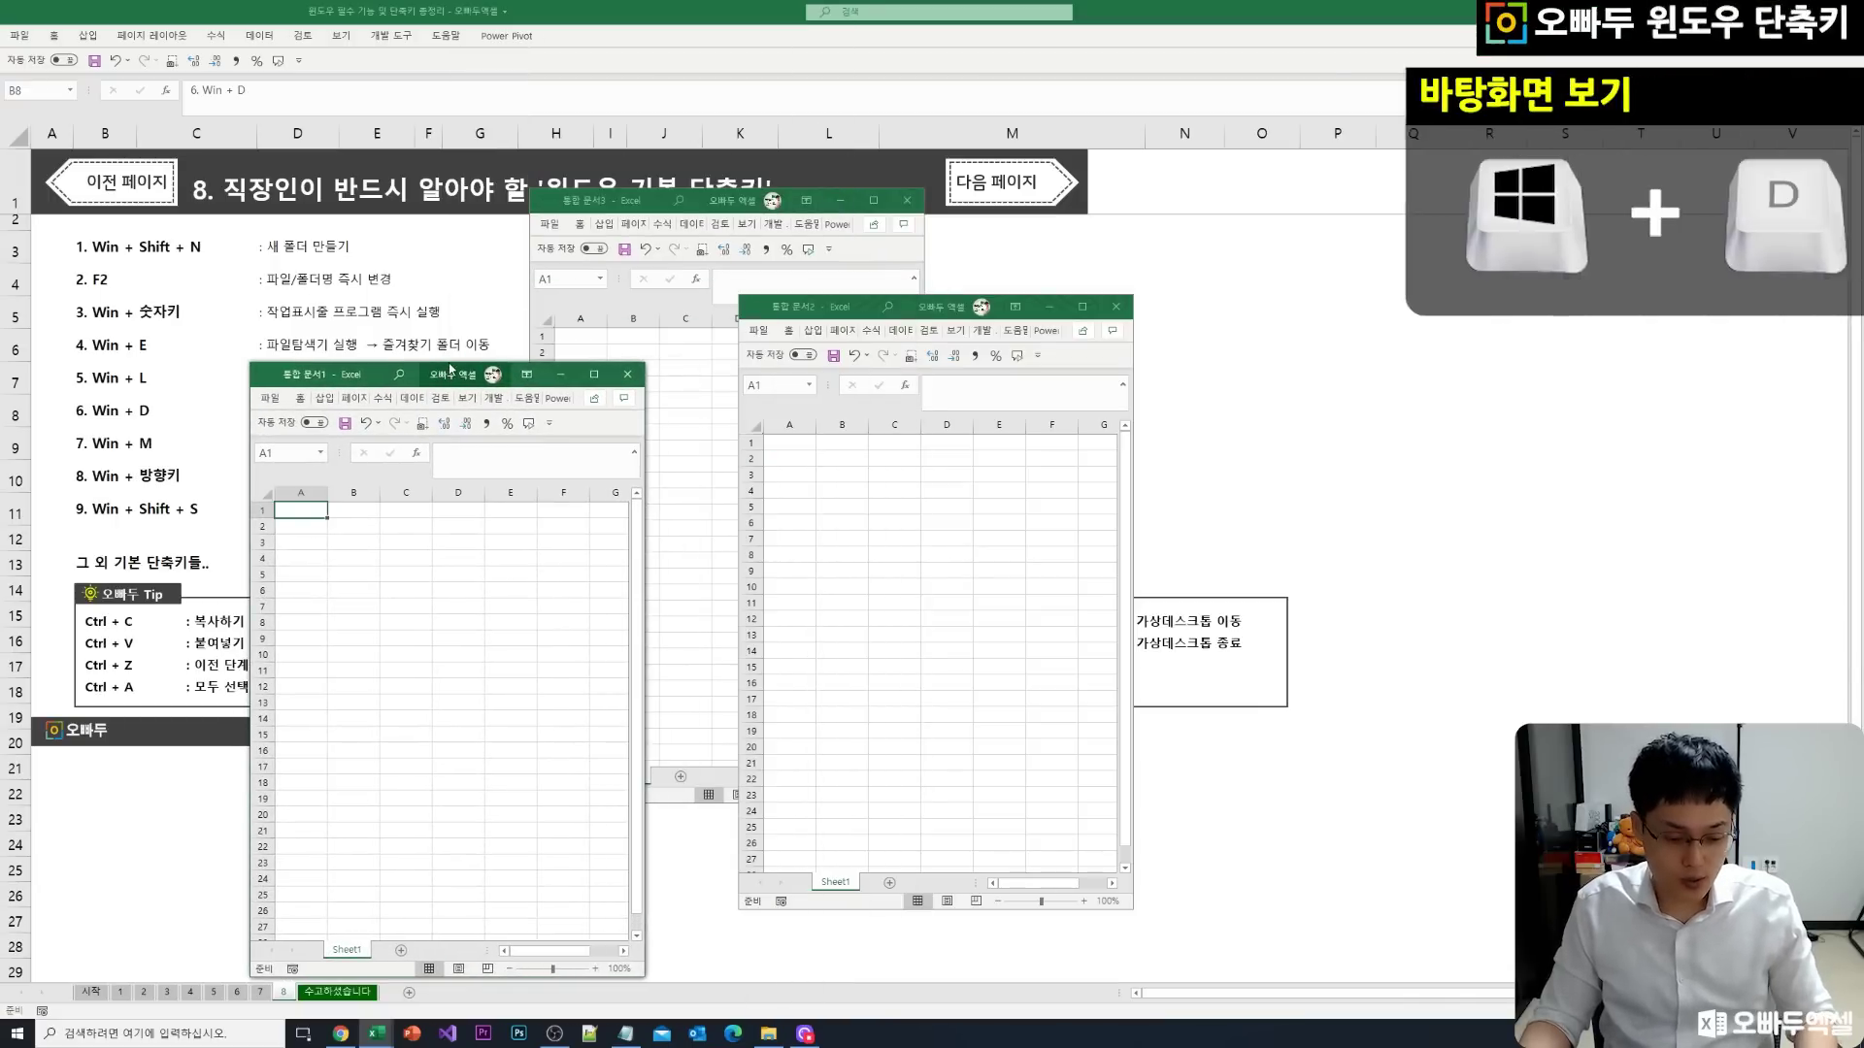
# Show the desktop and bring the hidden workbook windows back individually by switching between windows
pyautogui.press('super+d')
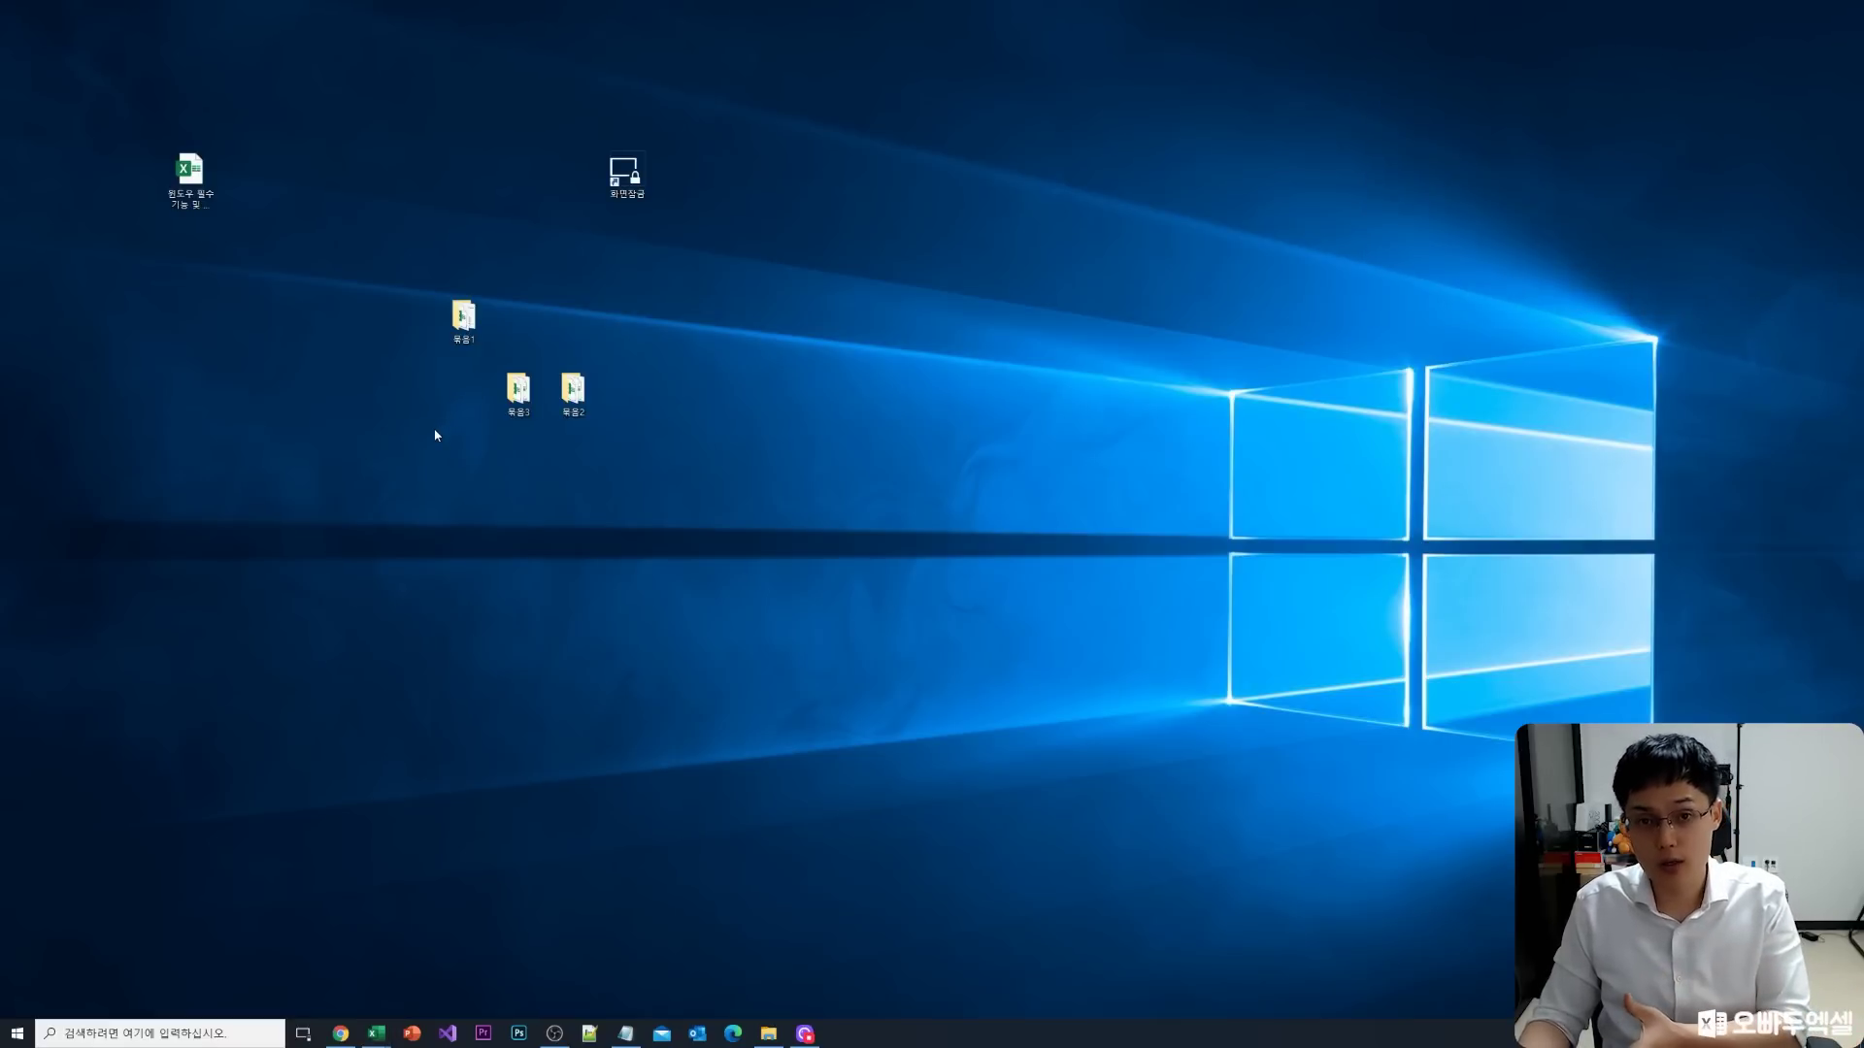
pyautogui.hotkey('alt', 'Tab')
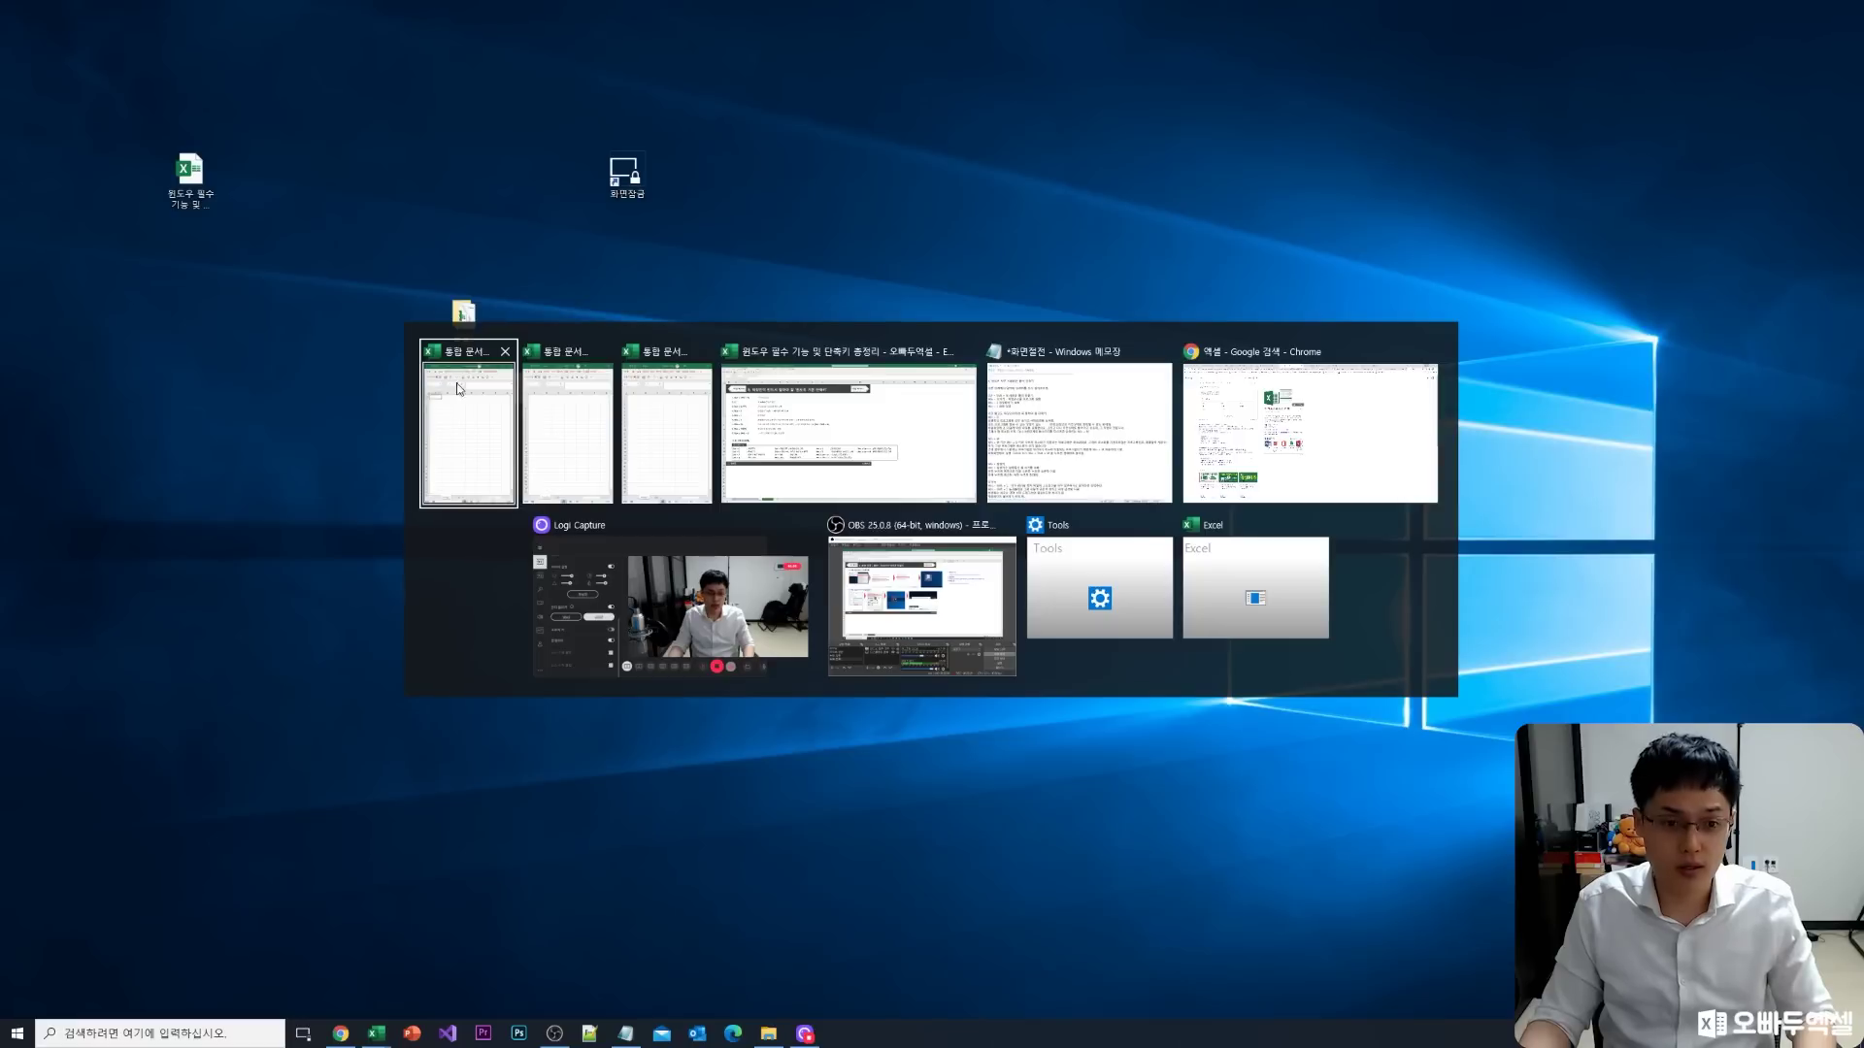
pyautogui.hotkey('alt', 'Tab')
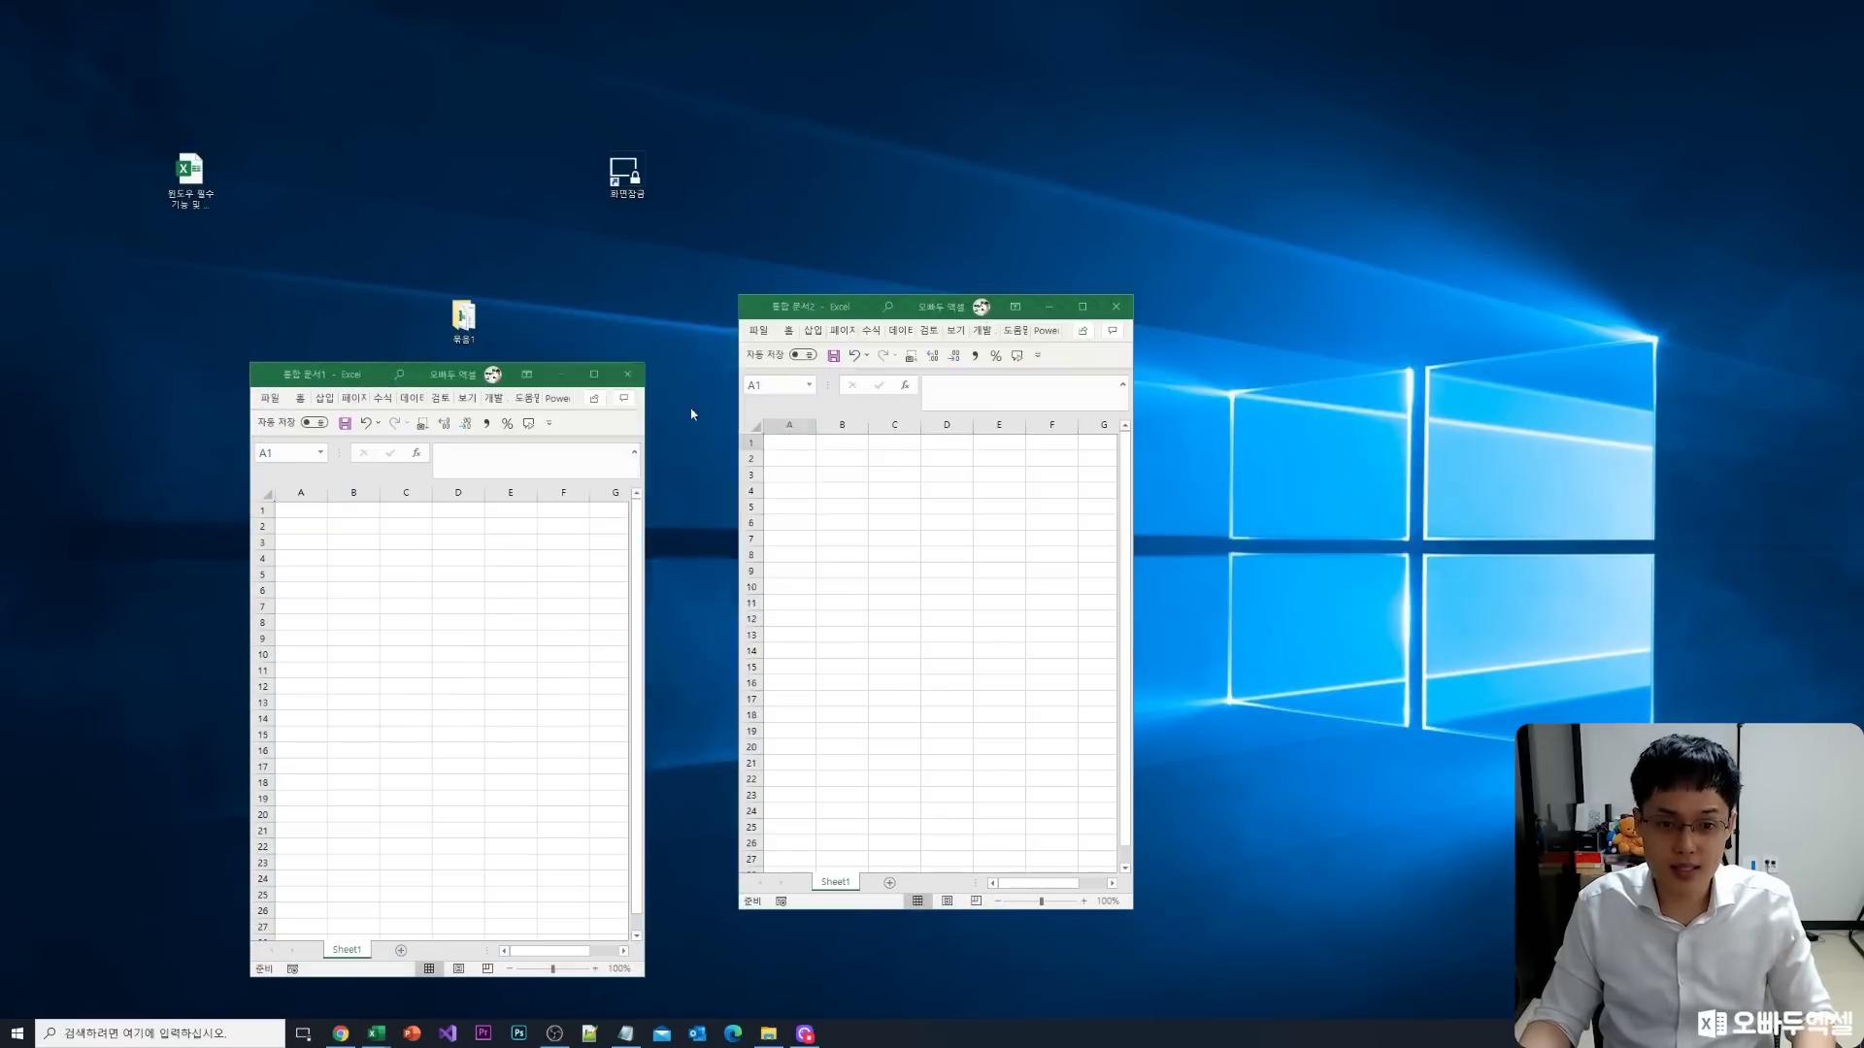
pyautogui.click(849, 418)
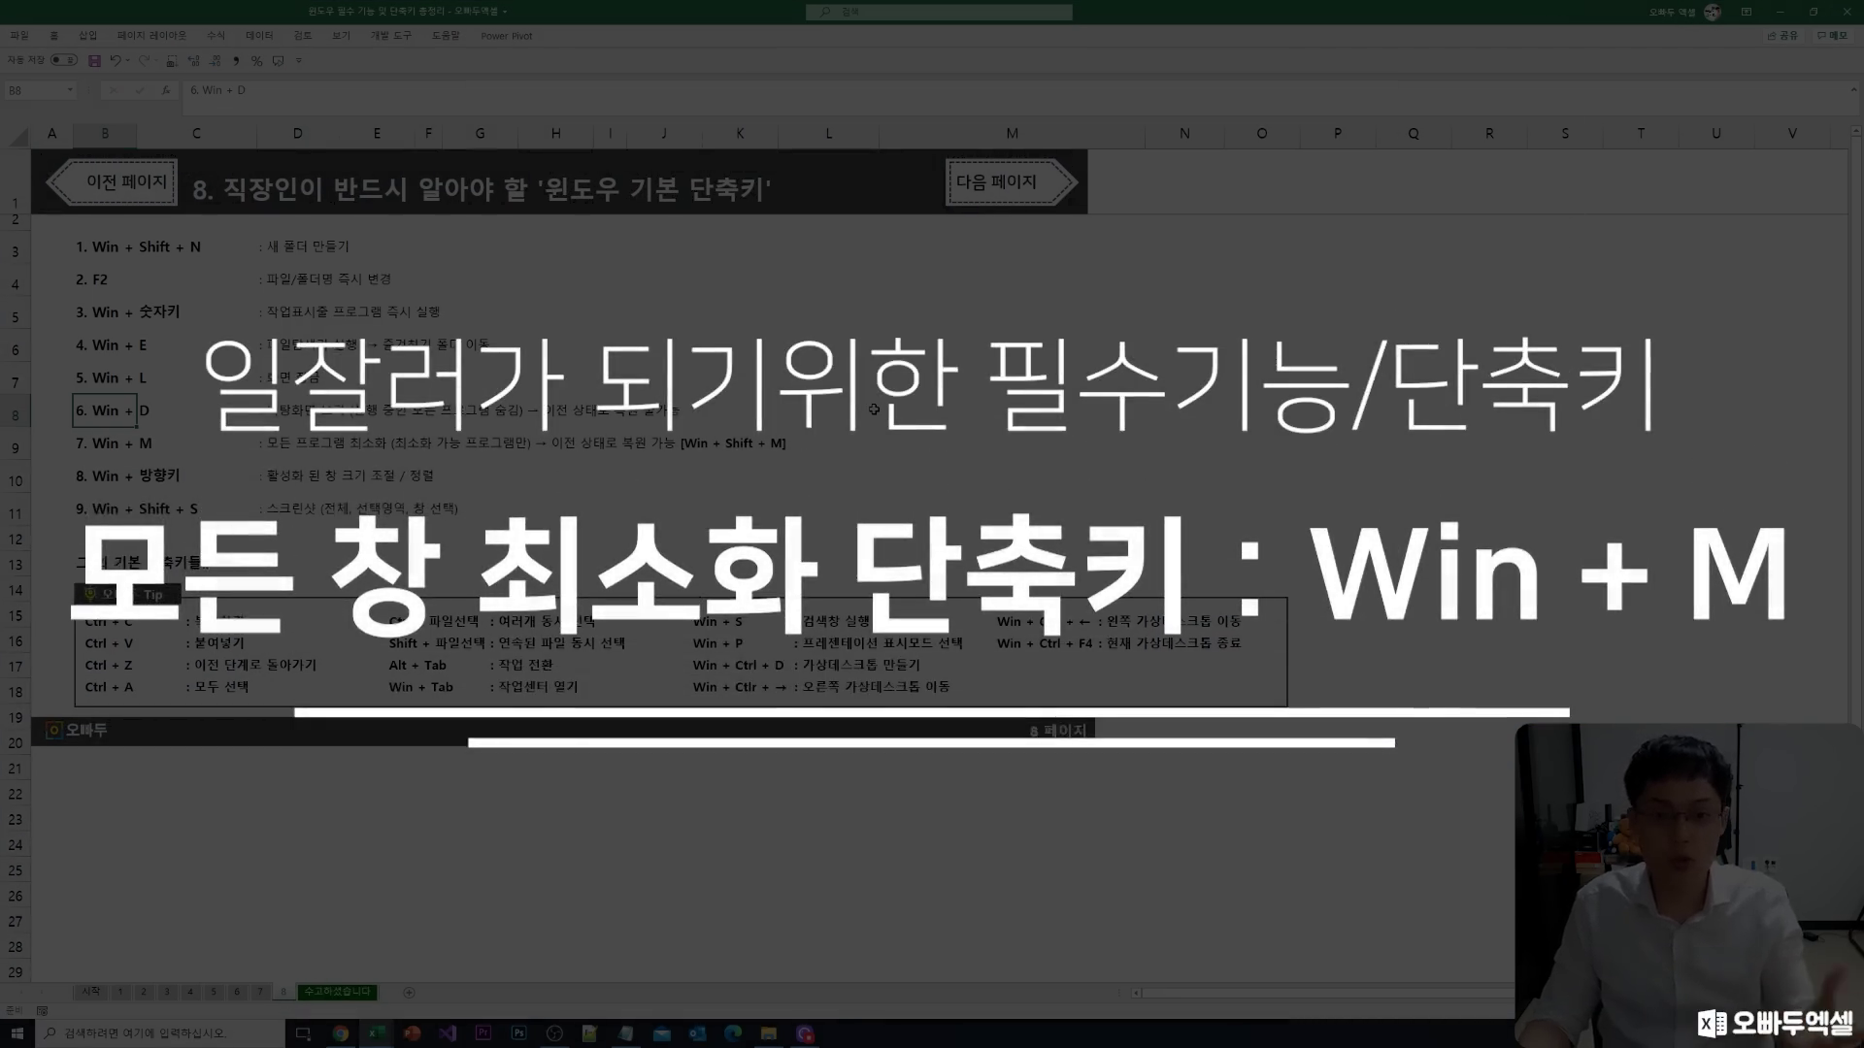
# Bring the three small blank Excel workbook windows back in front of the guide by switching between windows
pyautogui.hotkey('alt', 'Tab')
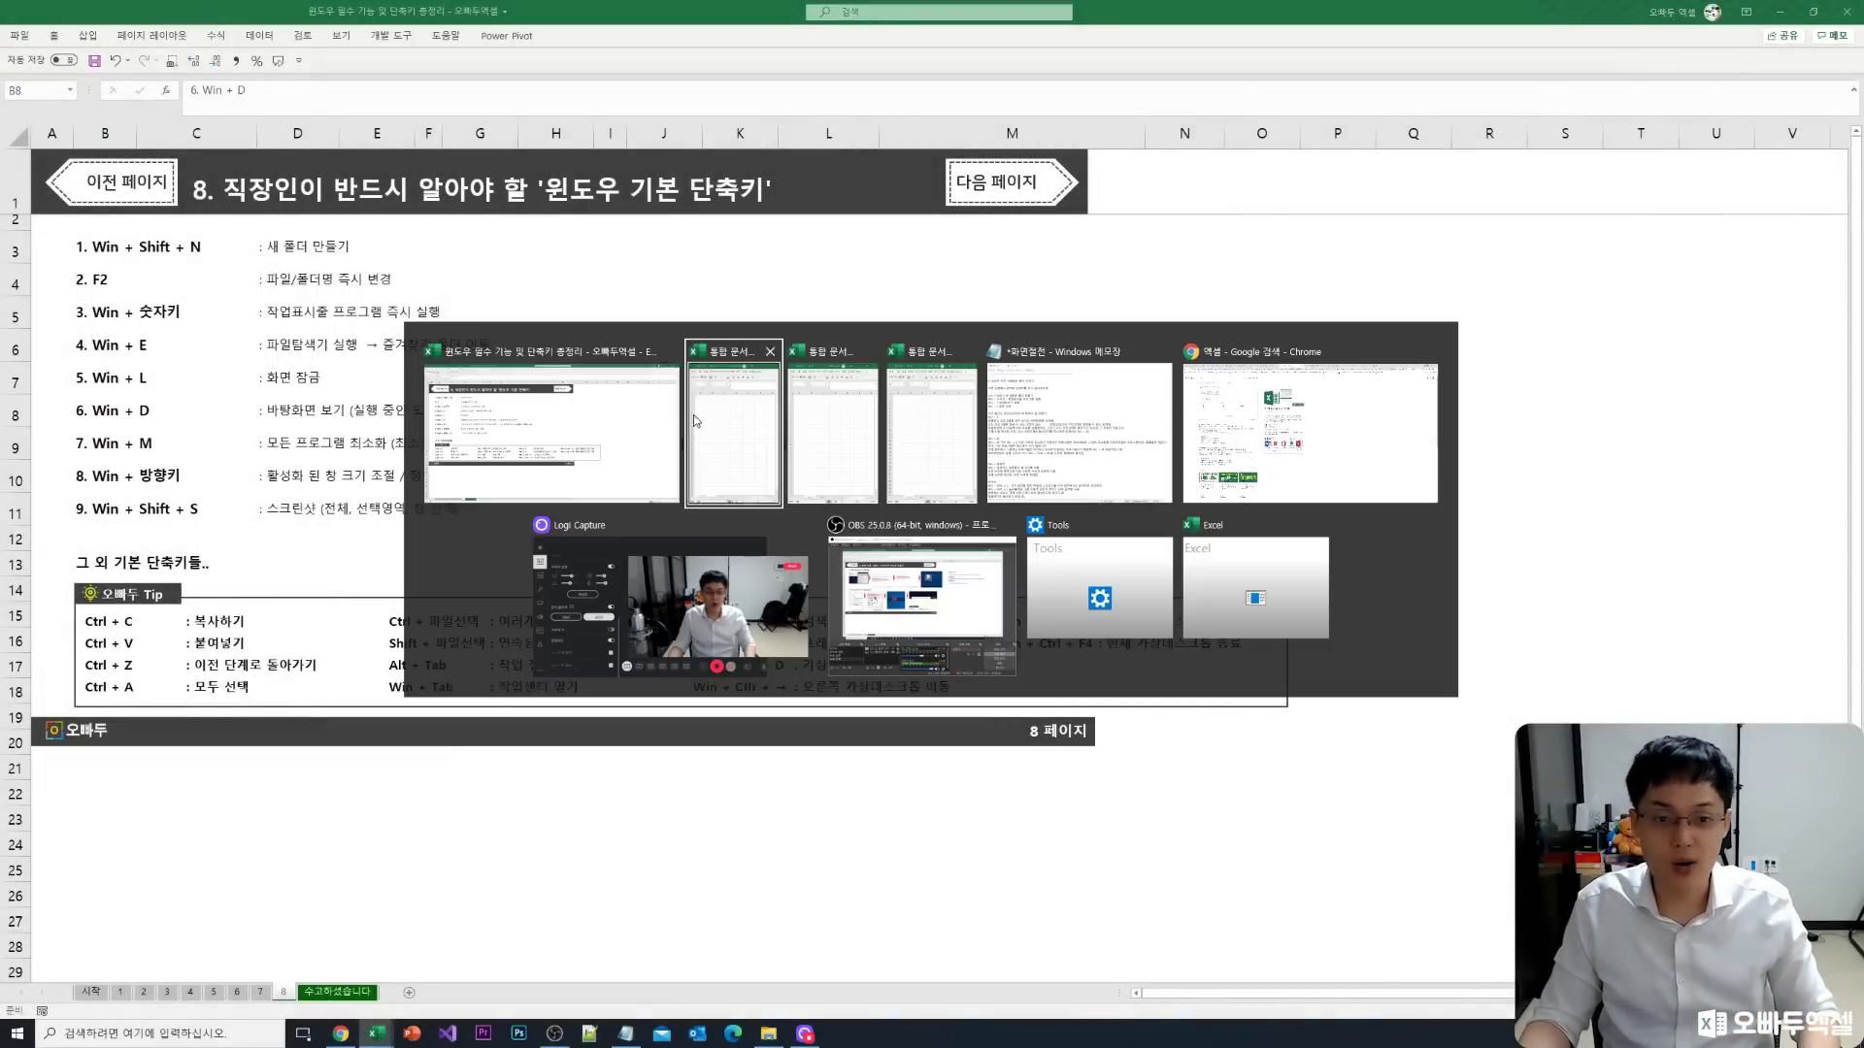
pyautogui.click(845, 451)
pyautogui.hotkey('alt', 'Tab')
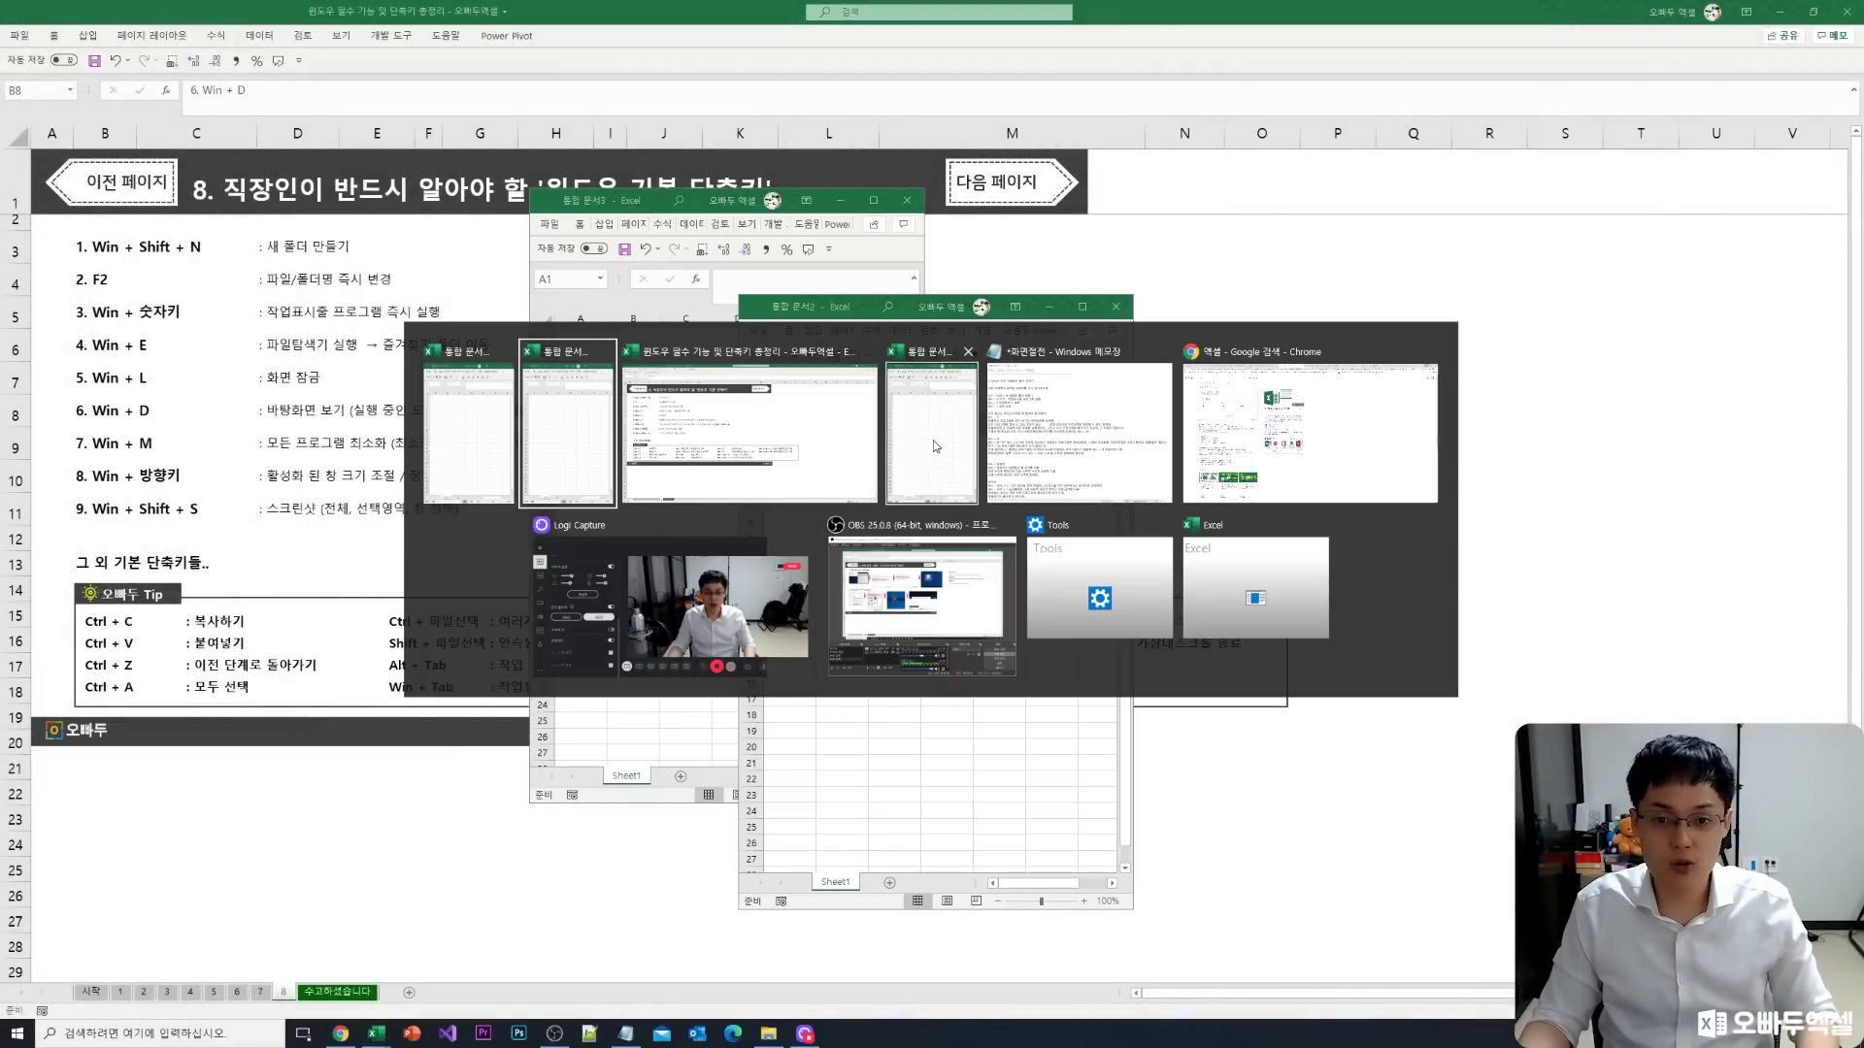
pyautogui.hotkey('alt', 'Tab')
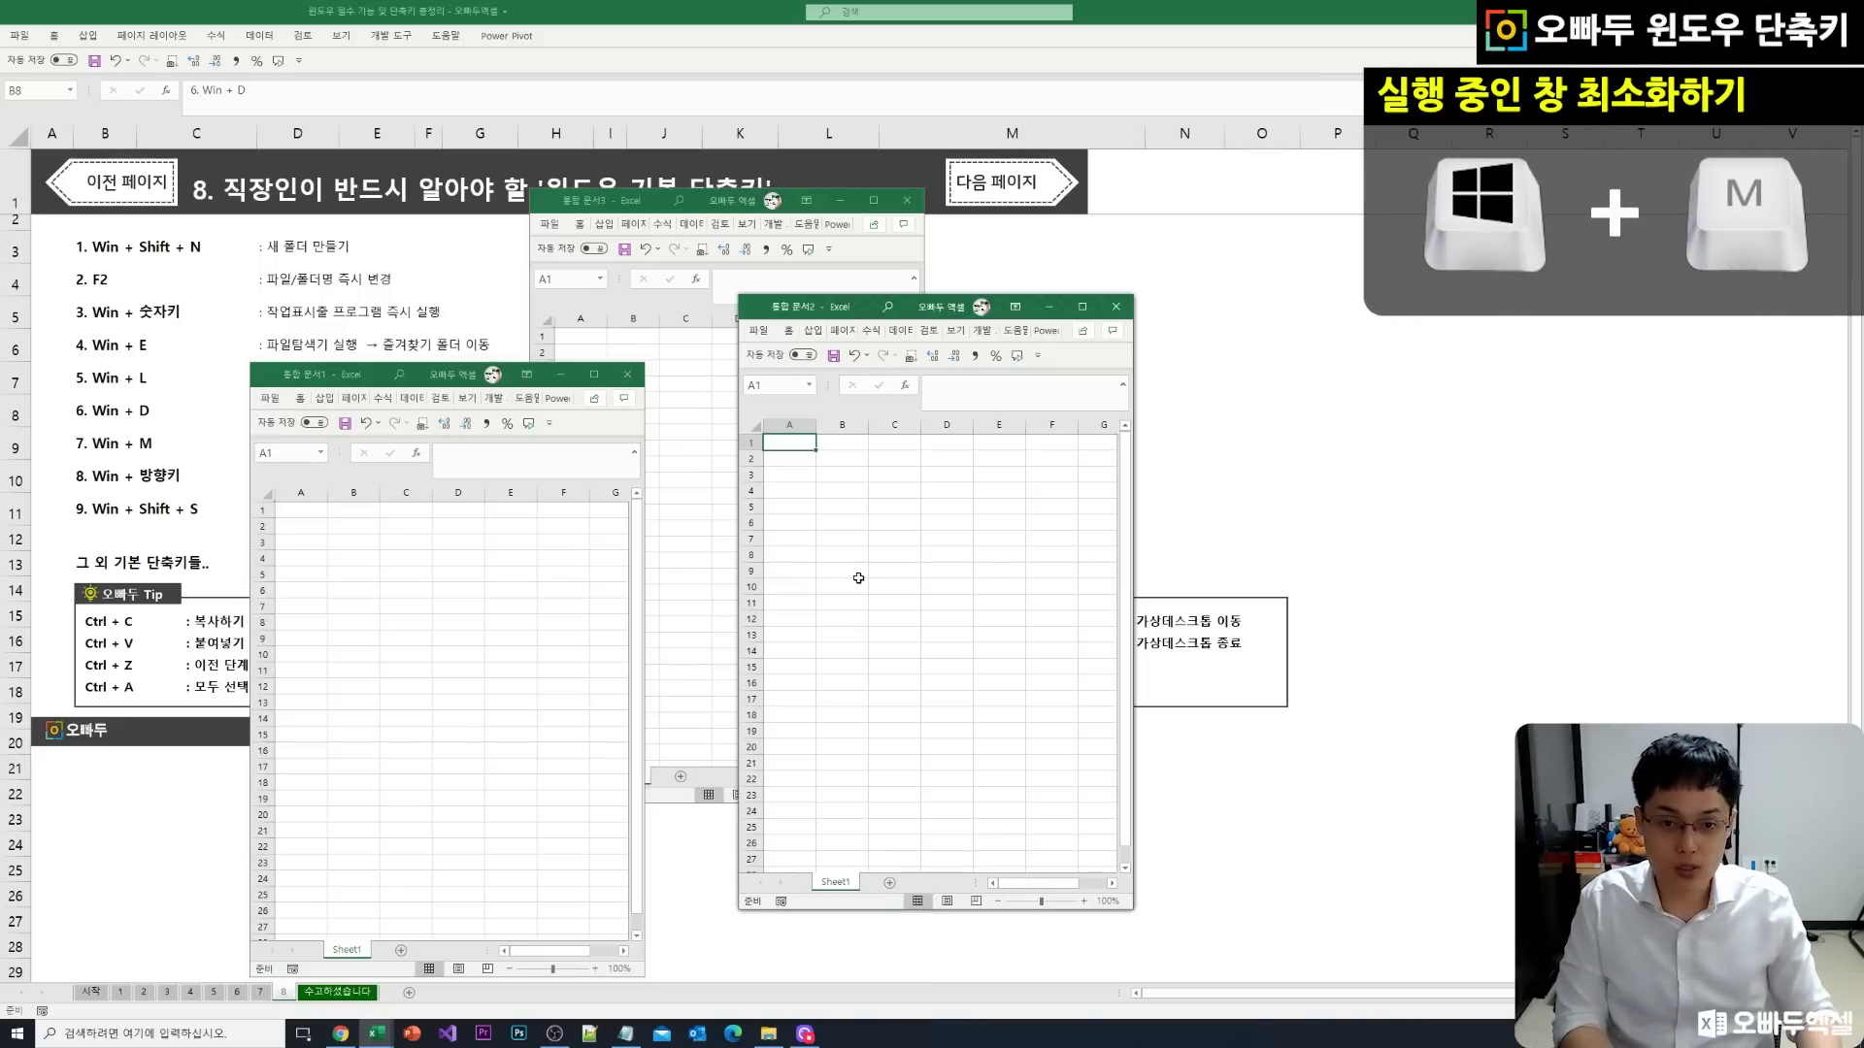
# Demonstrate Win + M by minimizing all windows, opening the 묶음2 folder, and restoring the minimized windows with Win + Shift + M
pyautogui.press('super+m')
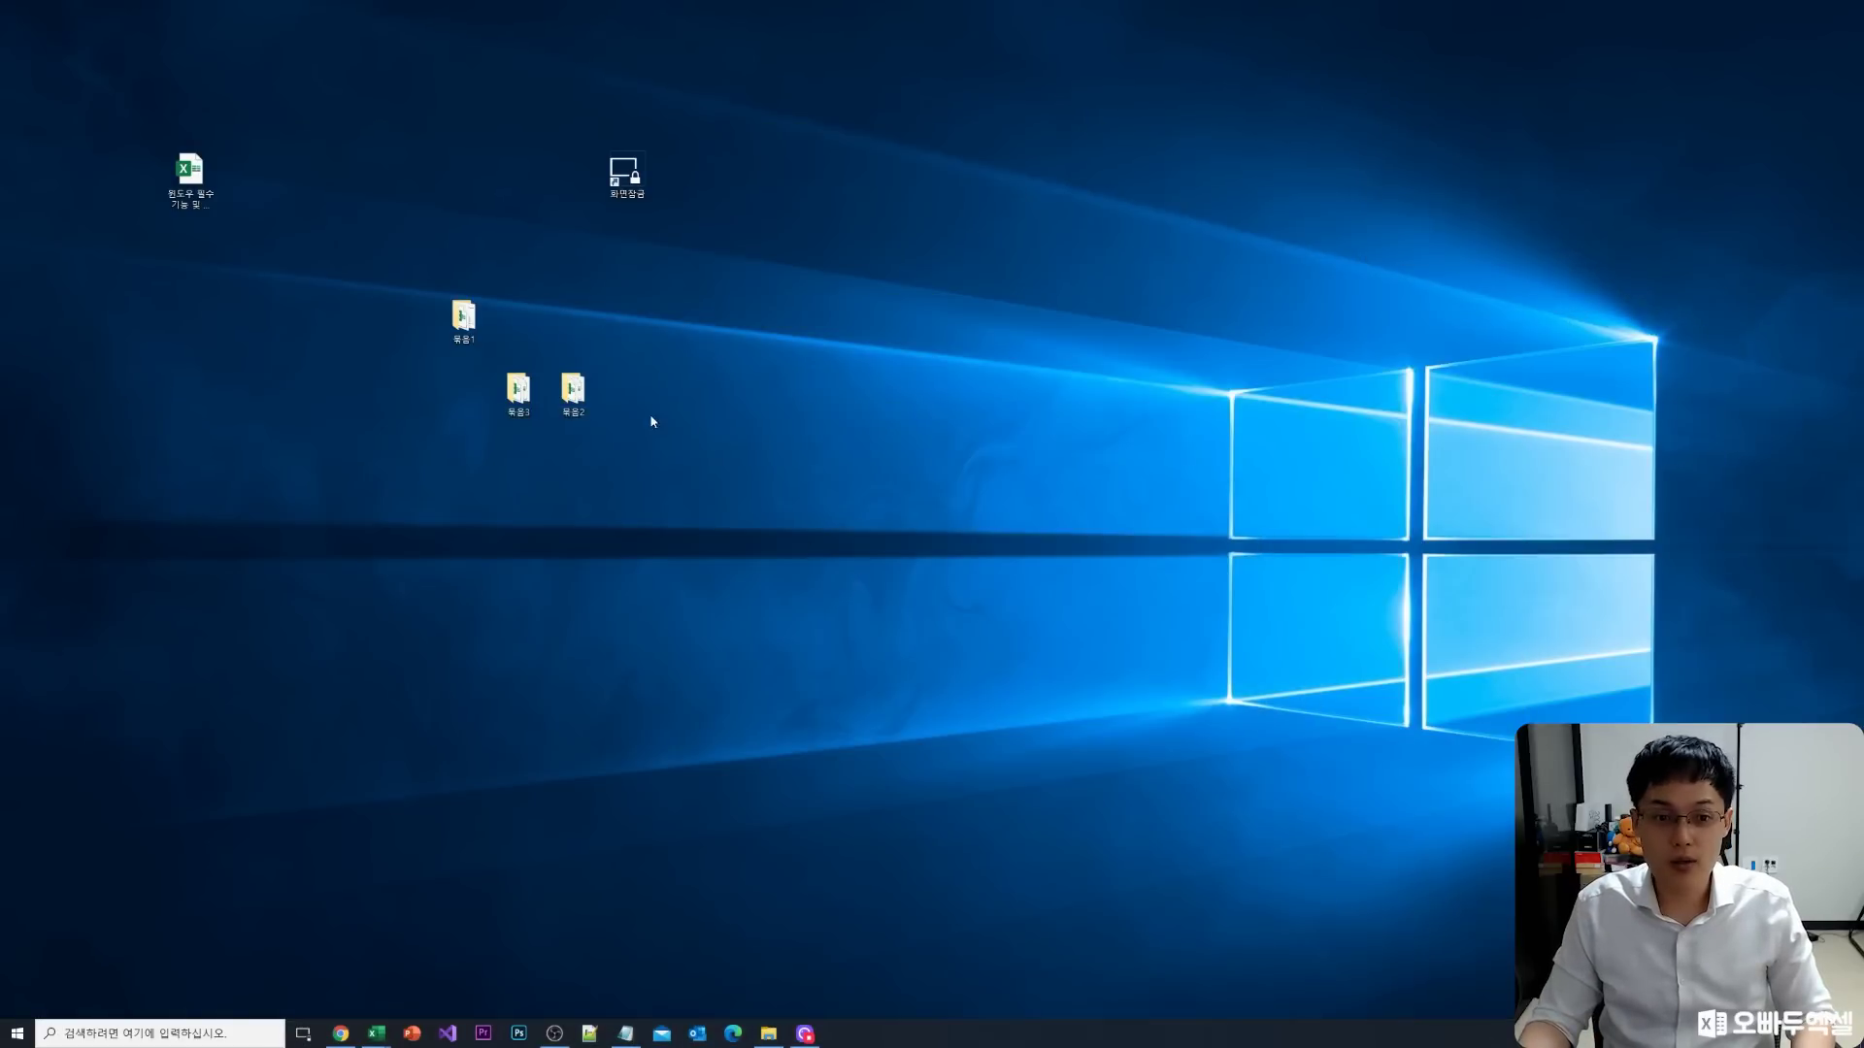
pyautogui.doubleClick(592, 393)
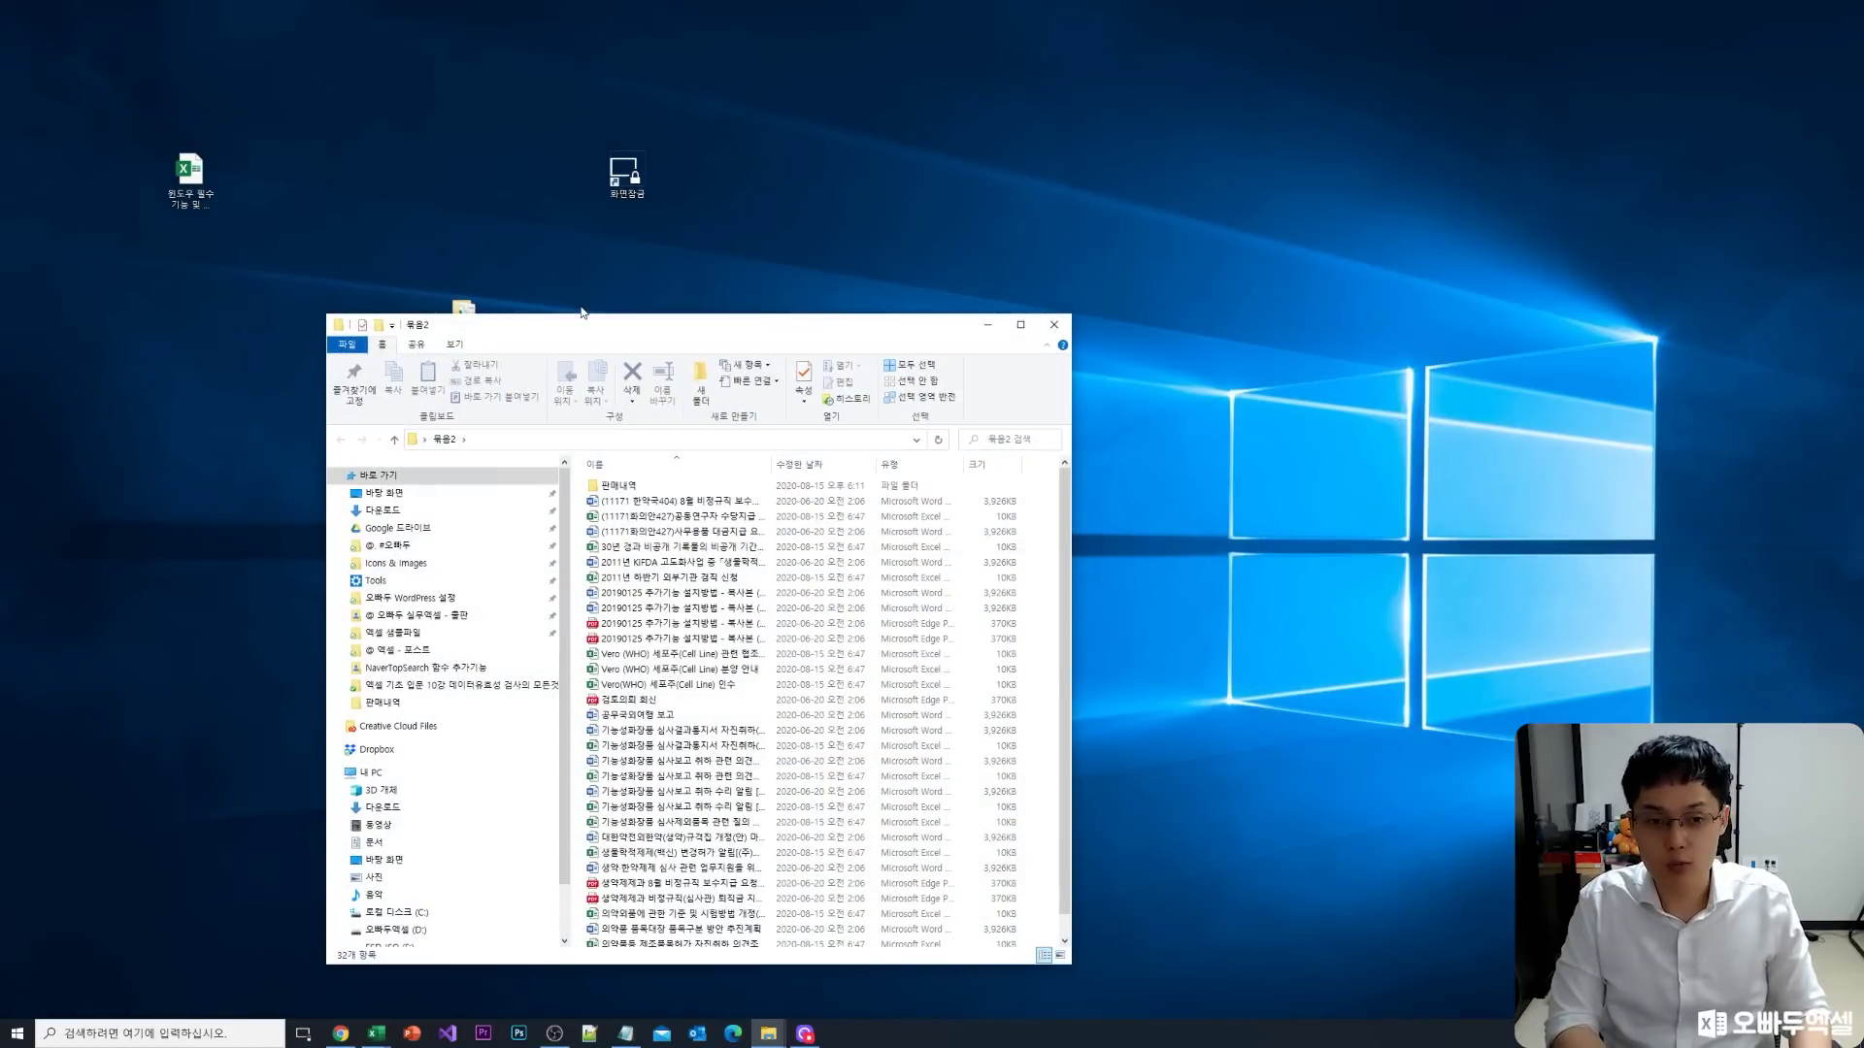
pyautogui.press('super+shift+m')
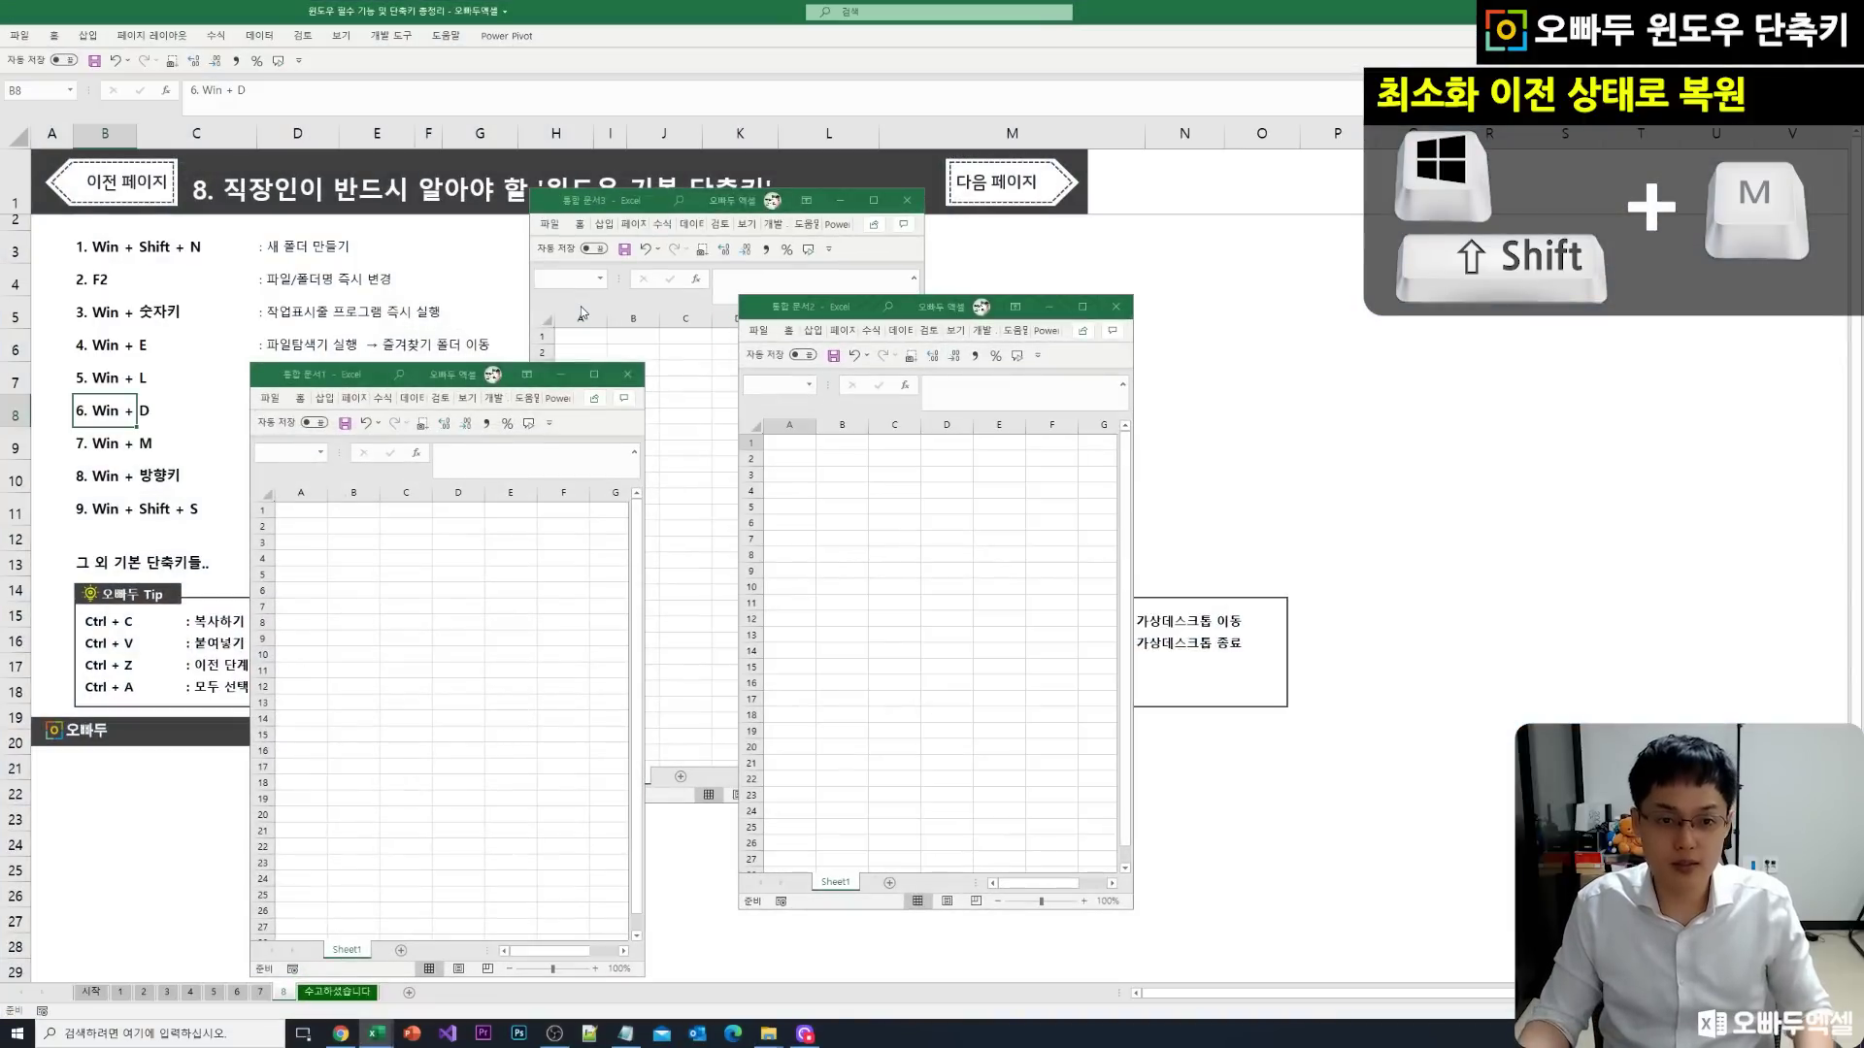
# Bring the Excel guide in front of the blank workbooks and highlight its Win + M entry and description
pyautogui.click(495, 314)
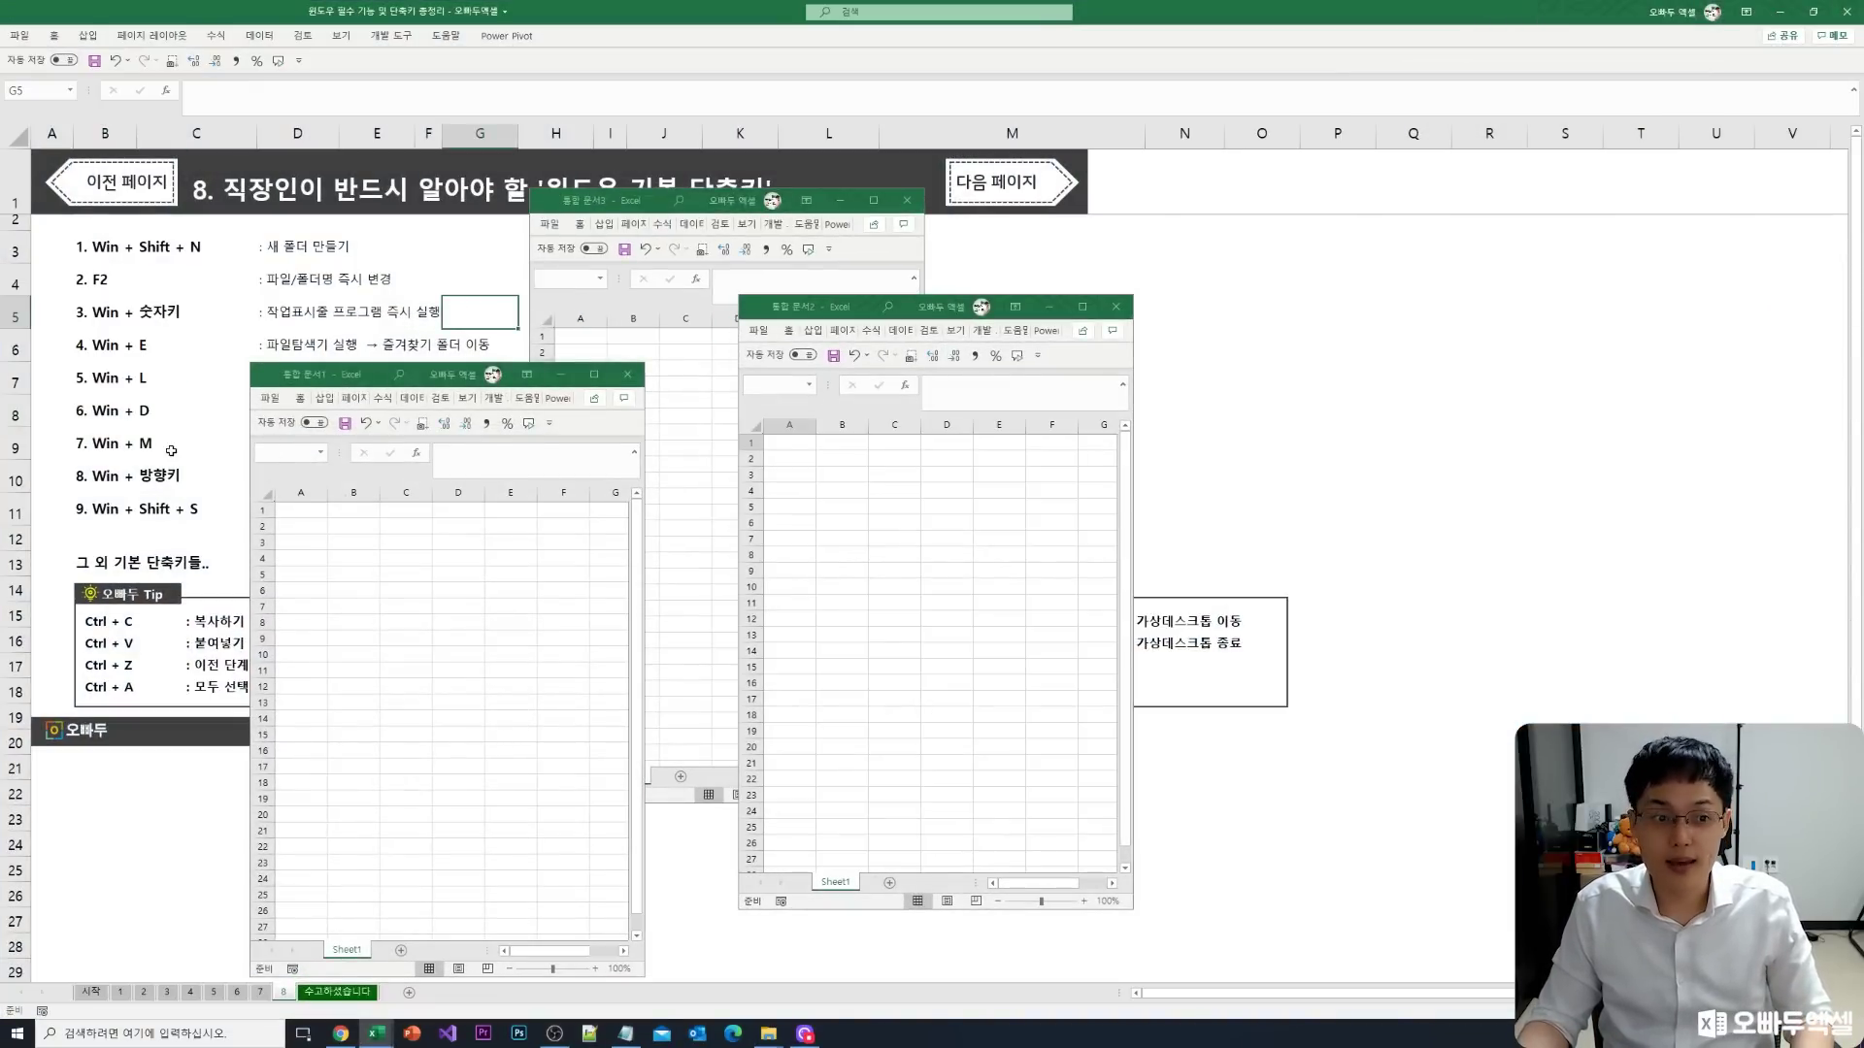
pyautogui.press('super+Home')
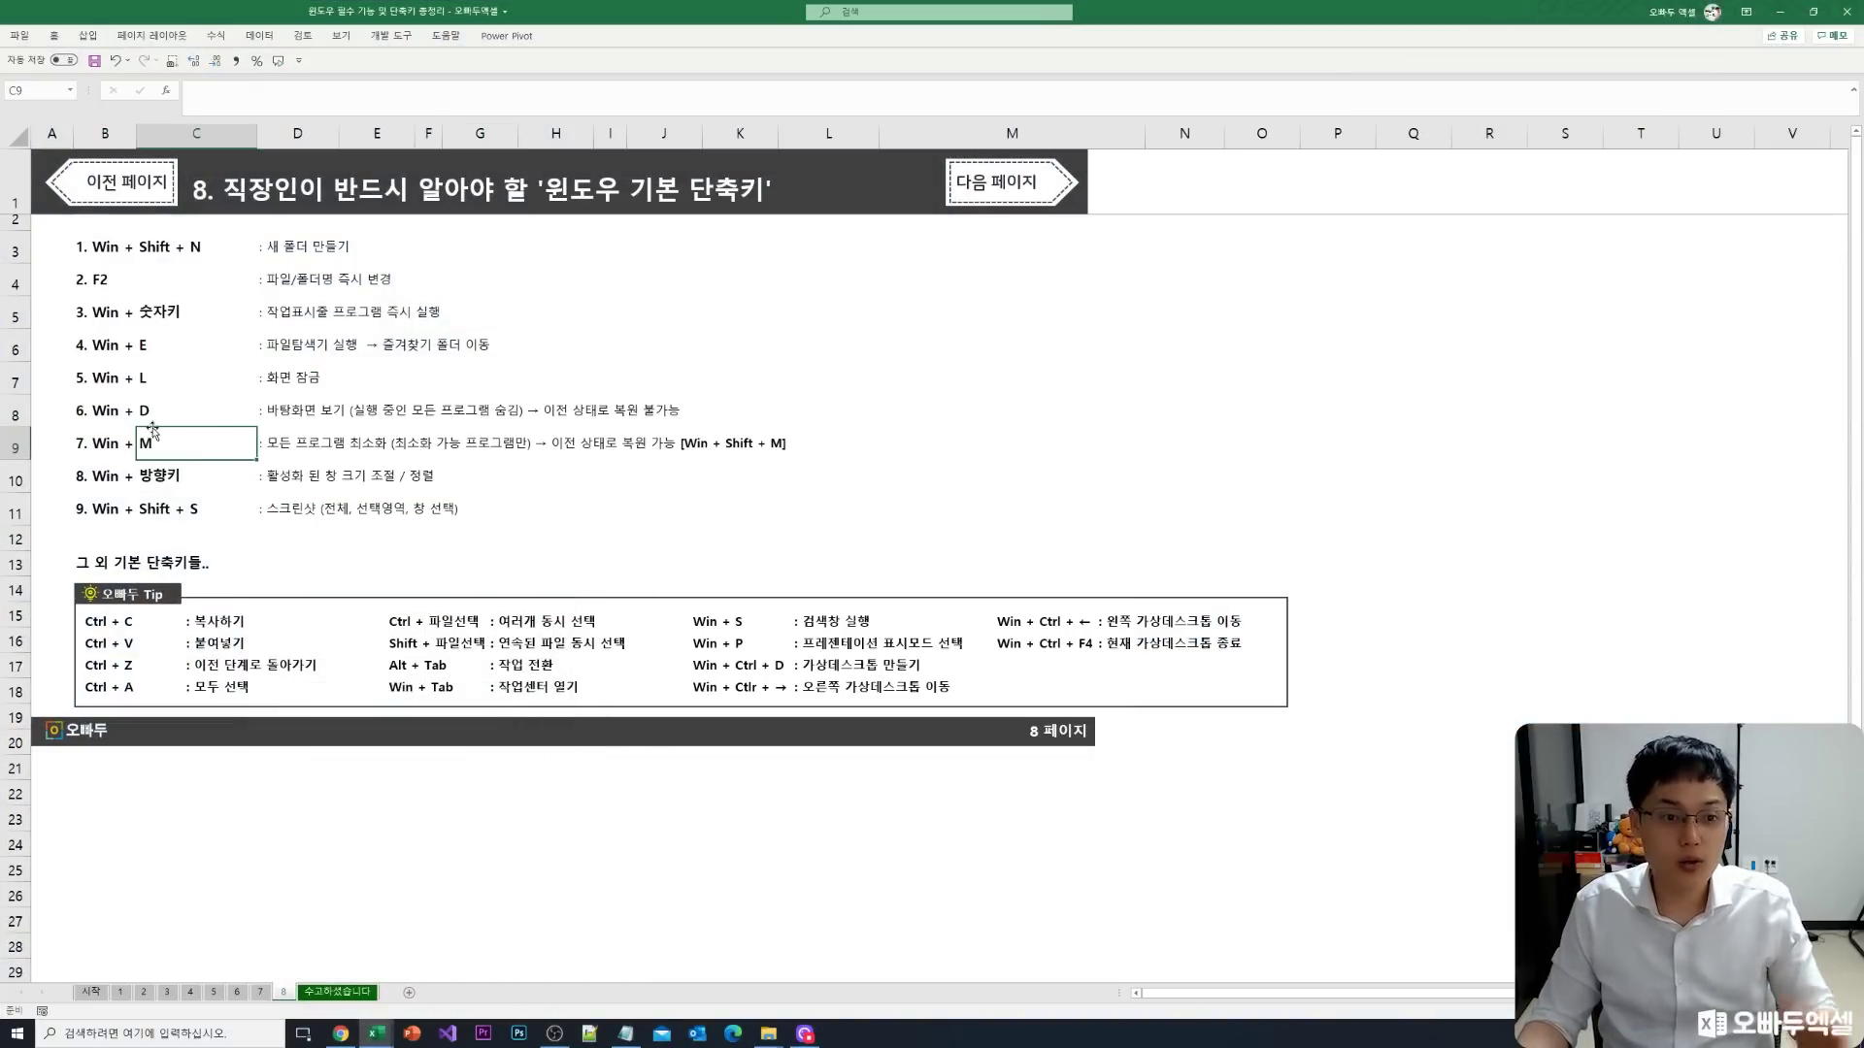
pyautogui.click(273, 449)
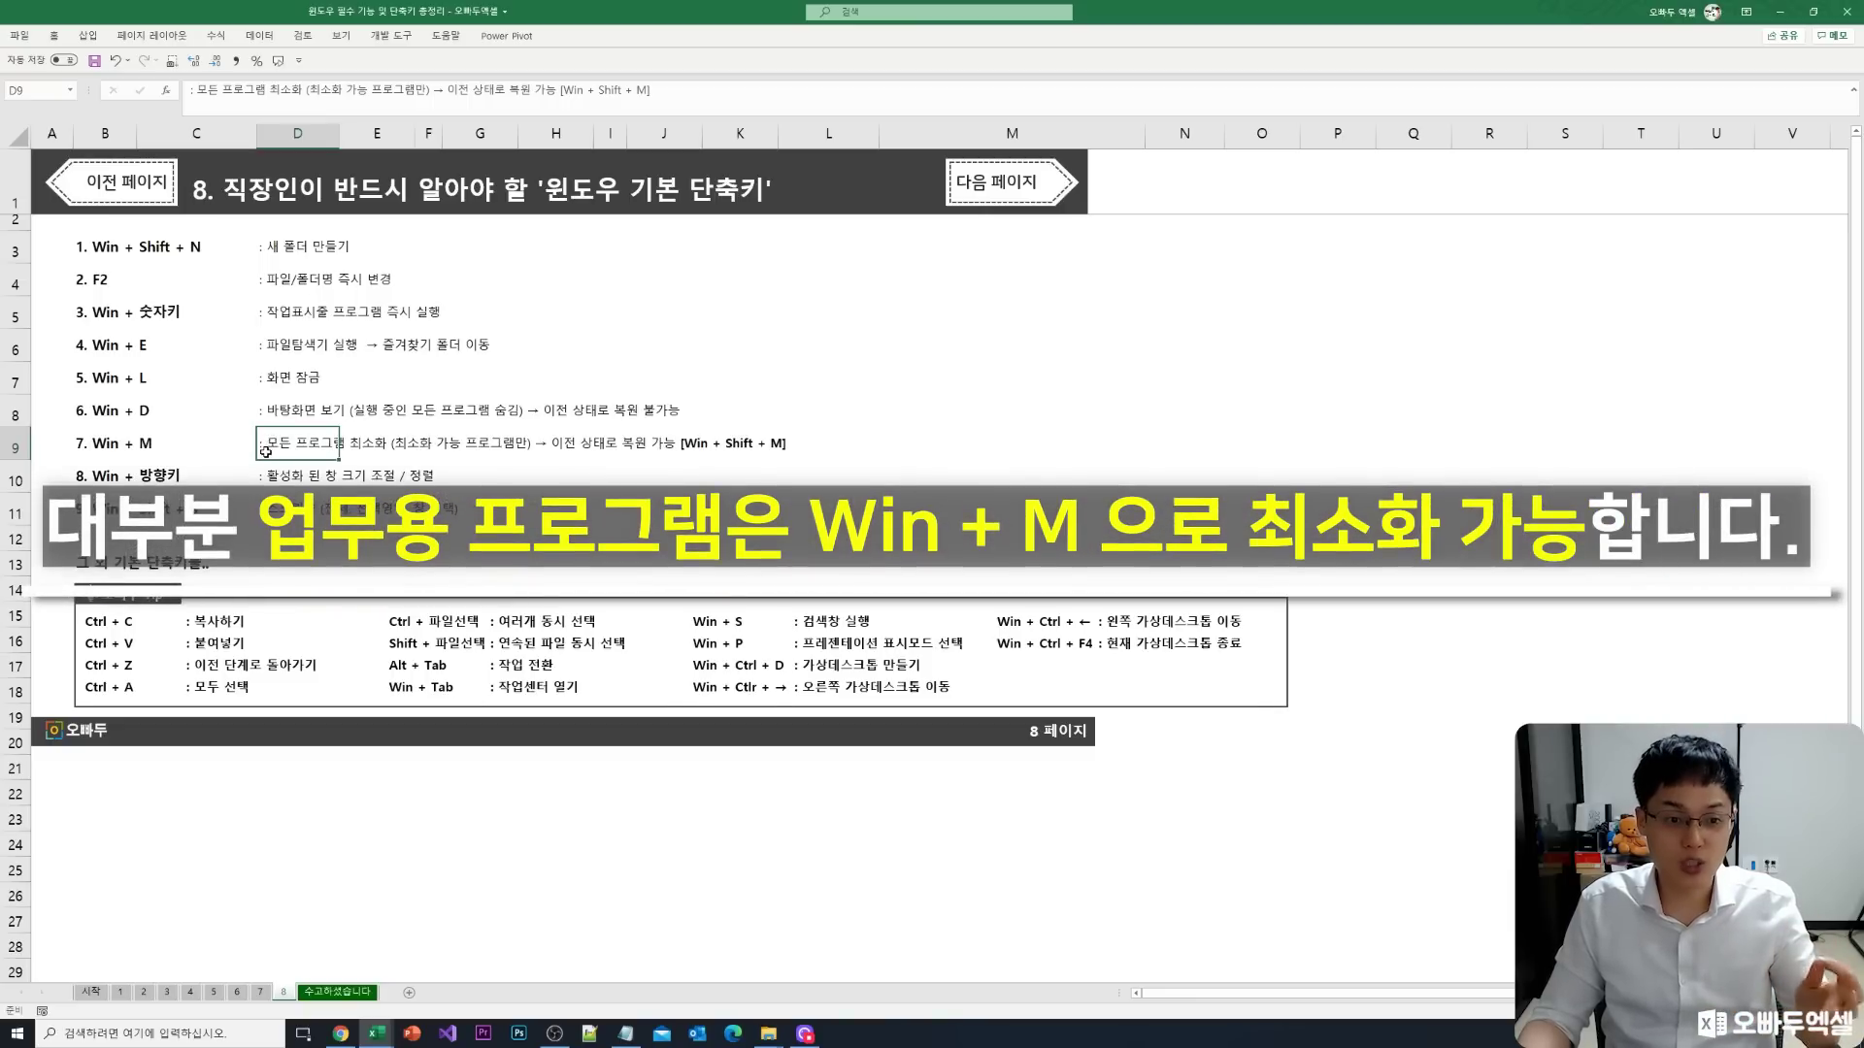
pyautogui.click(118, 447)
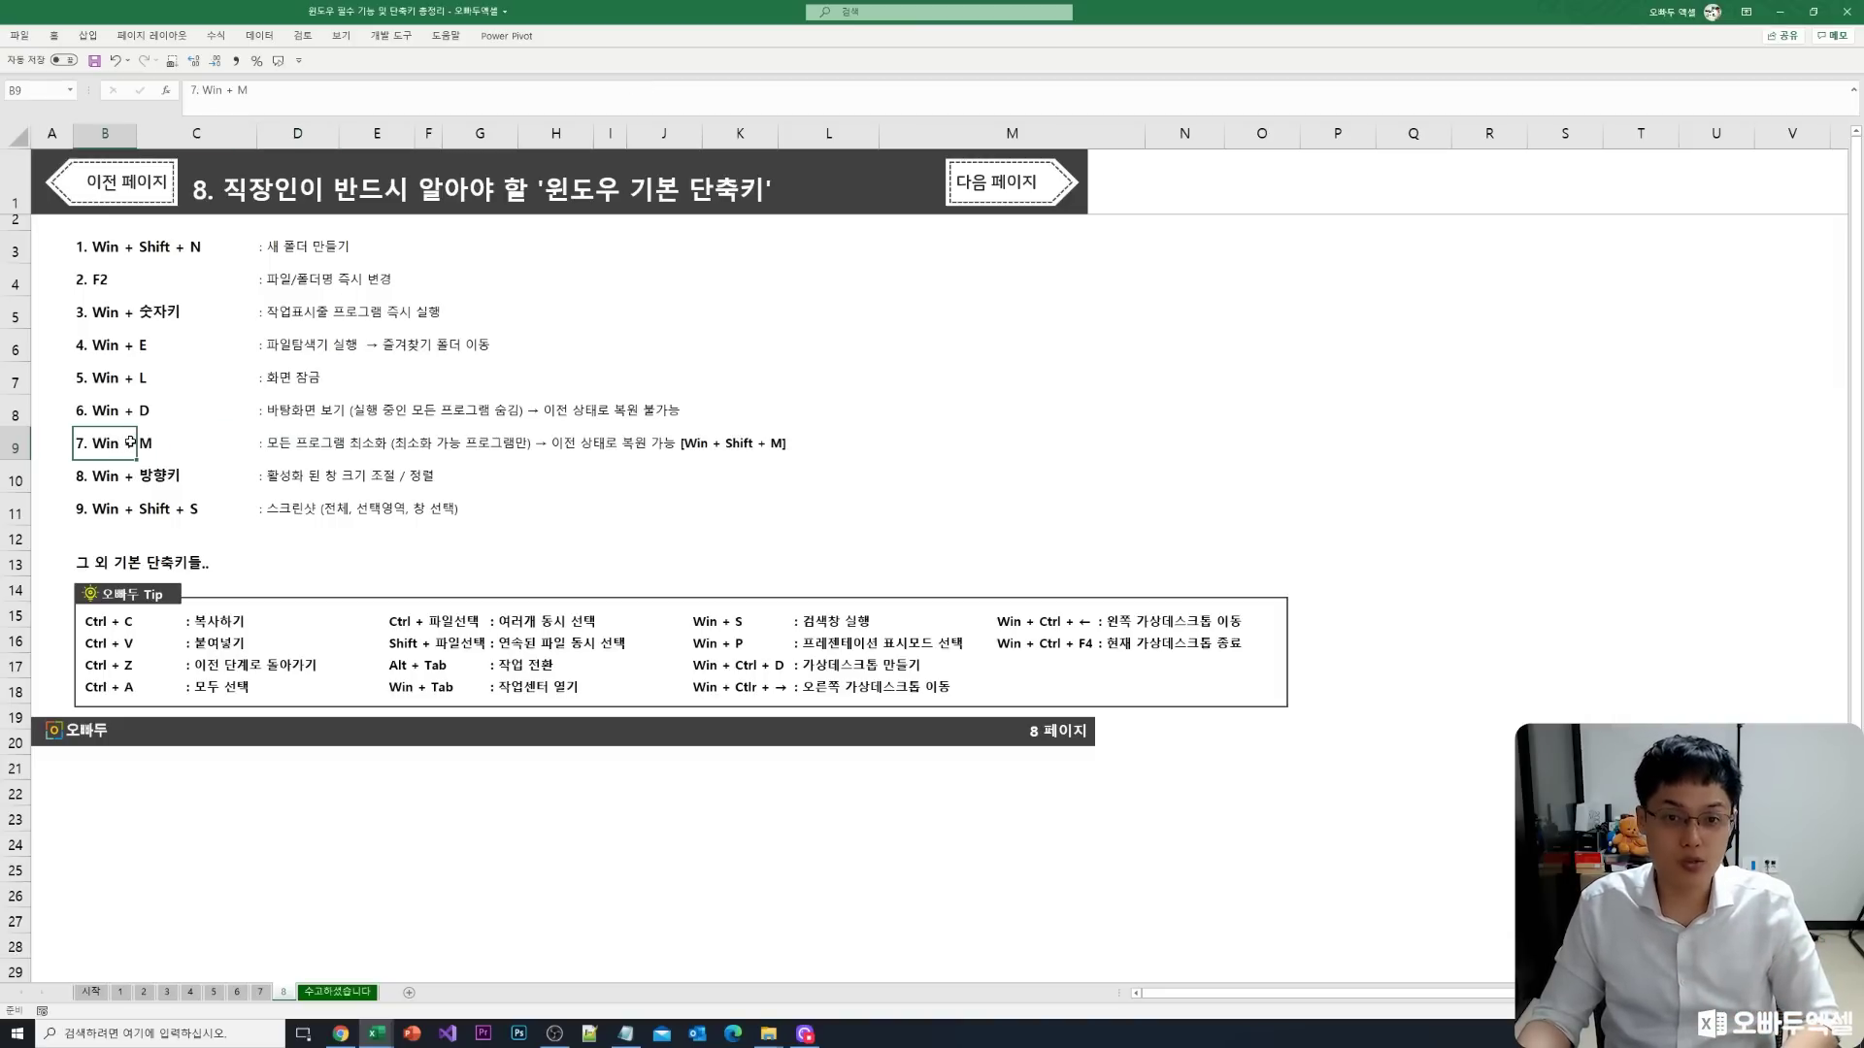
# Demonstrate the guide's Win + 방향키 entry by snapping its window to the left half, right half and lower-right quarter, then minimizing it
pyautogui.click(115, 485)
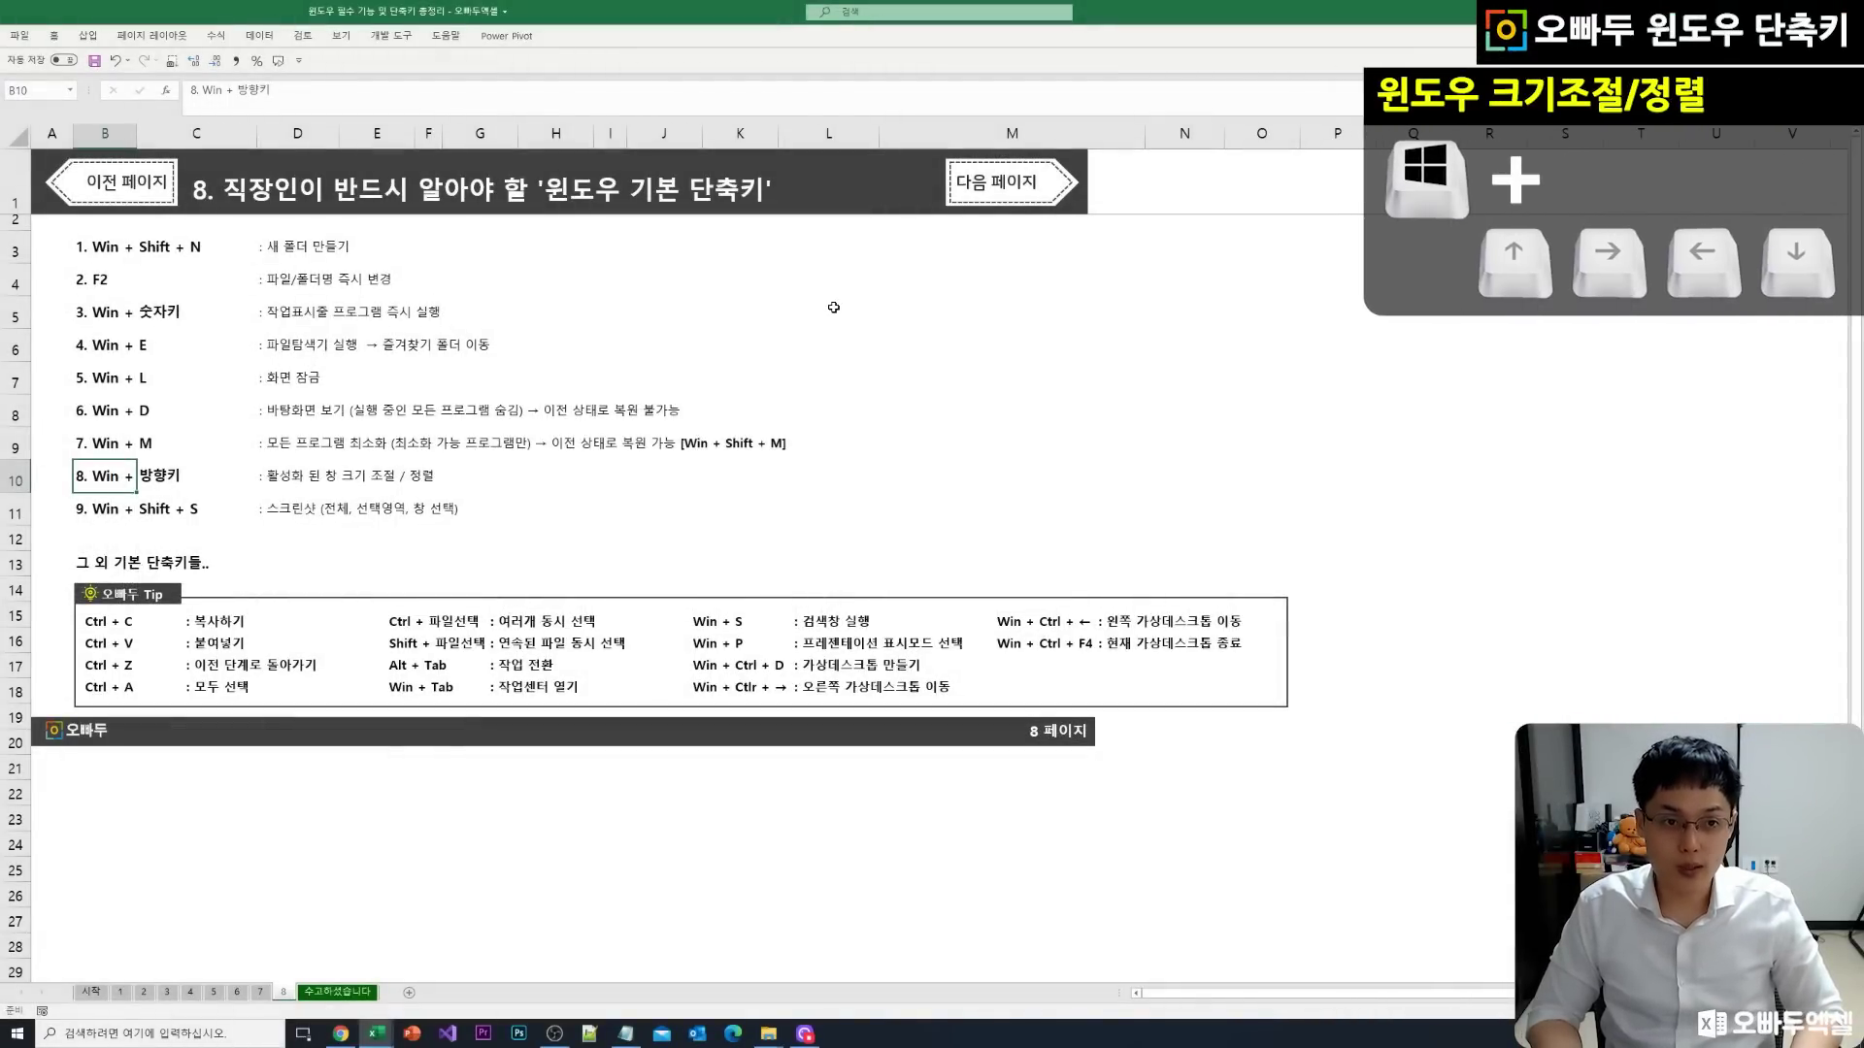
pyautogui.press('super+Left')
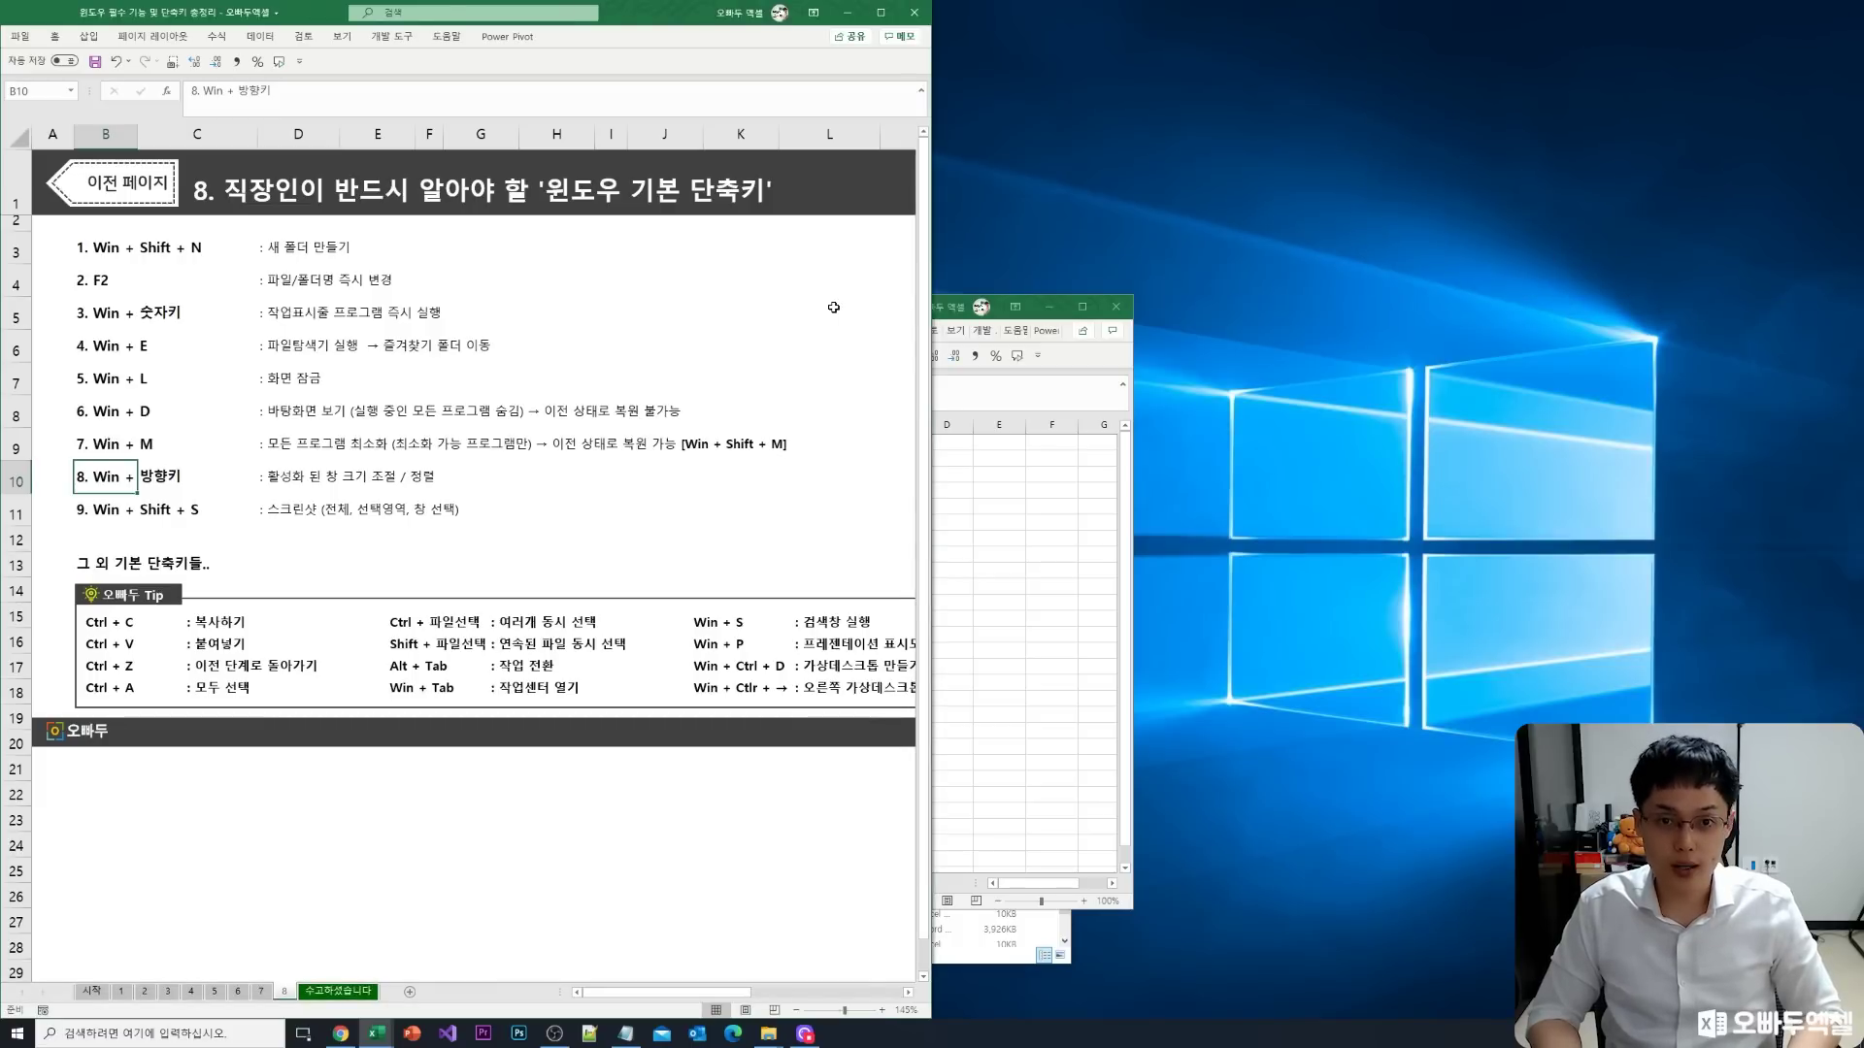
pyautogui.press('super+Right')
pyautogui.press('super+Right')
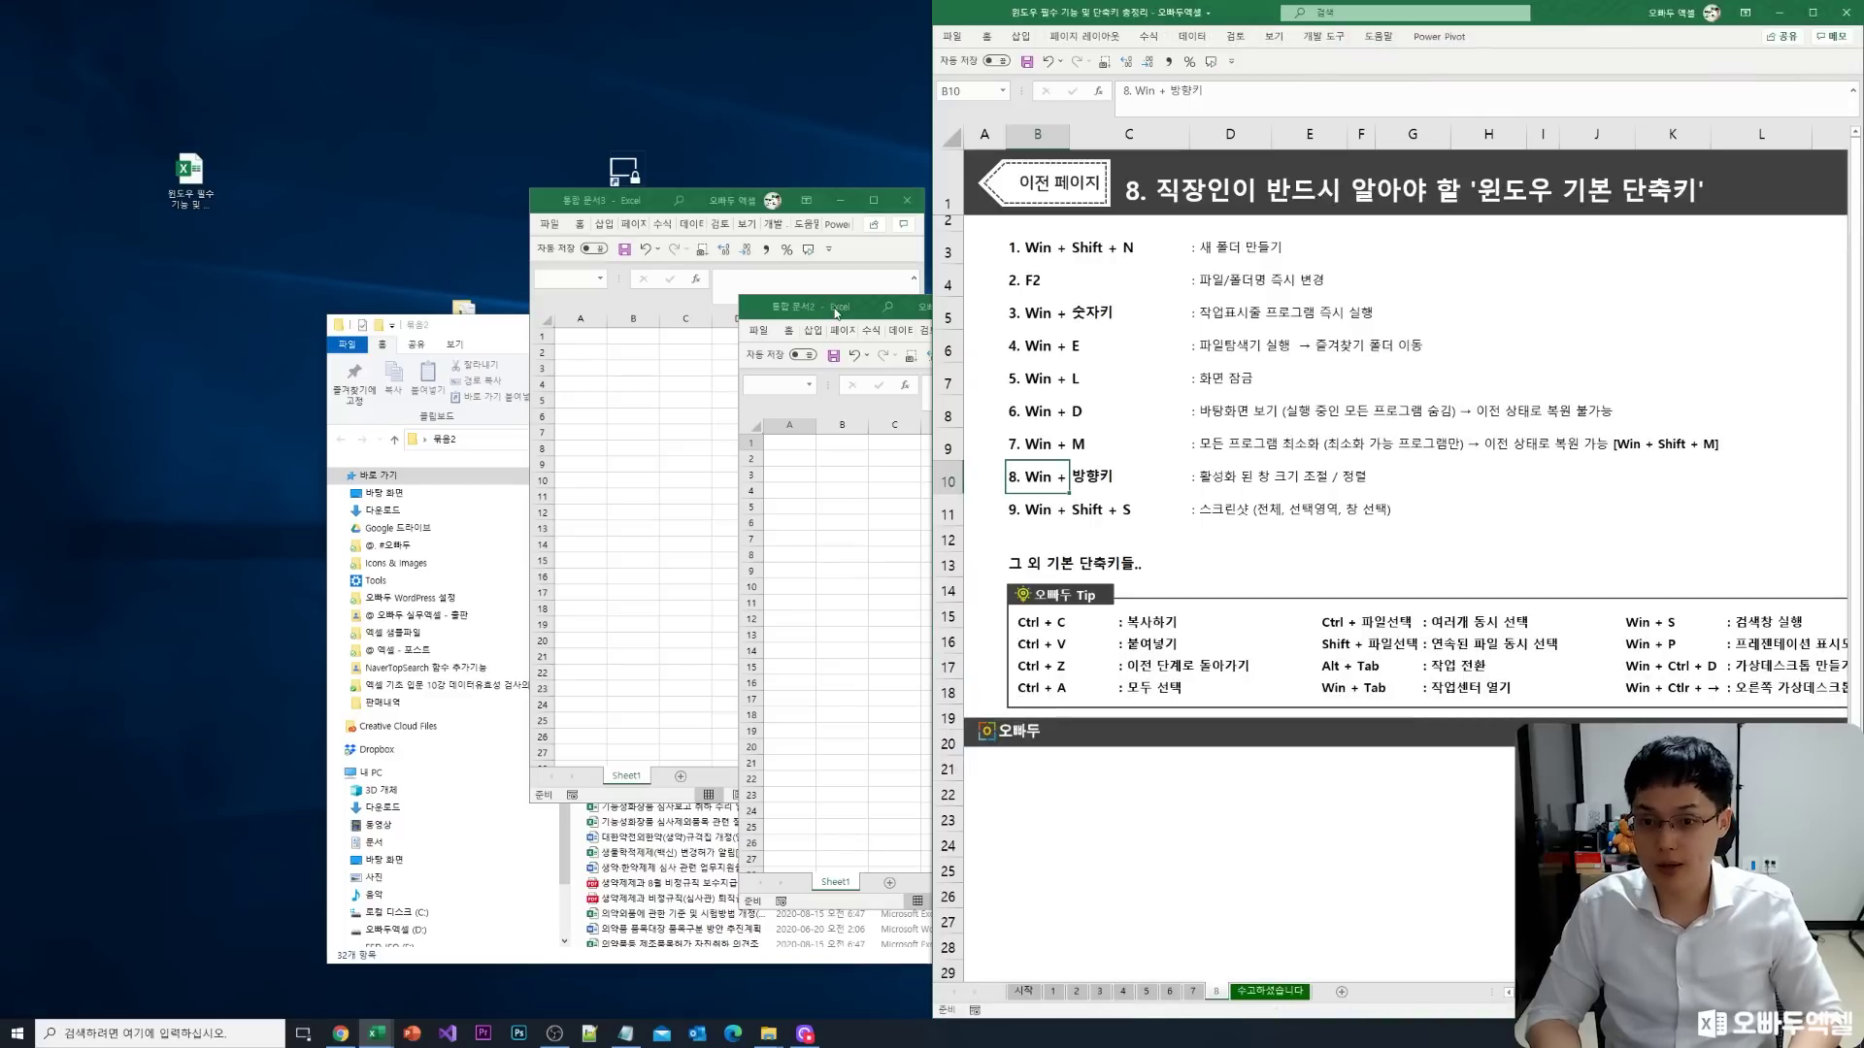
pyautogui.press('super+Down')
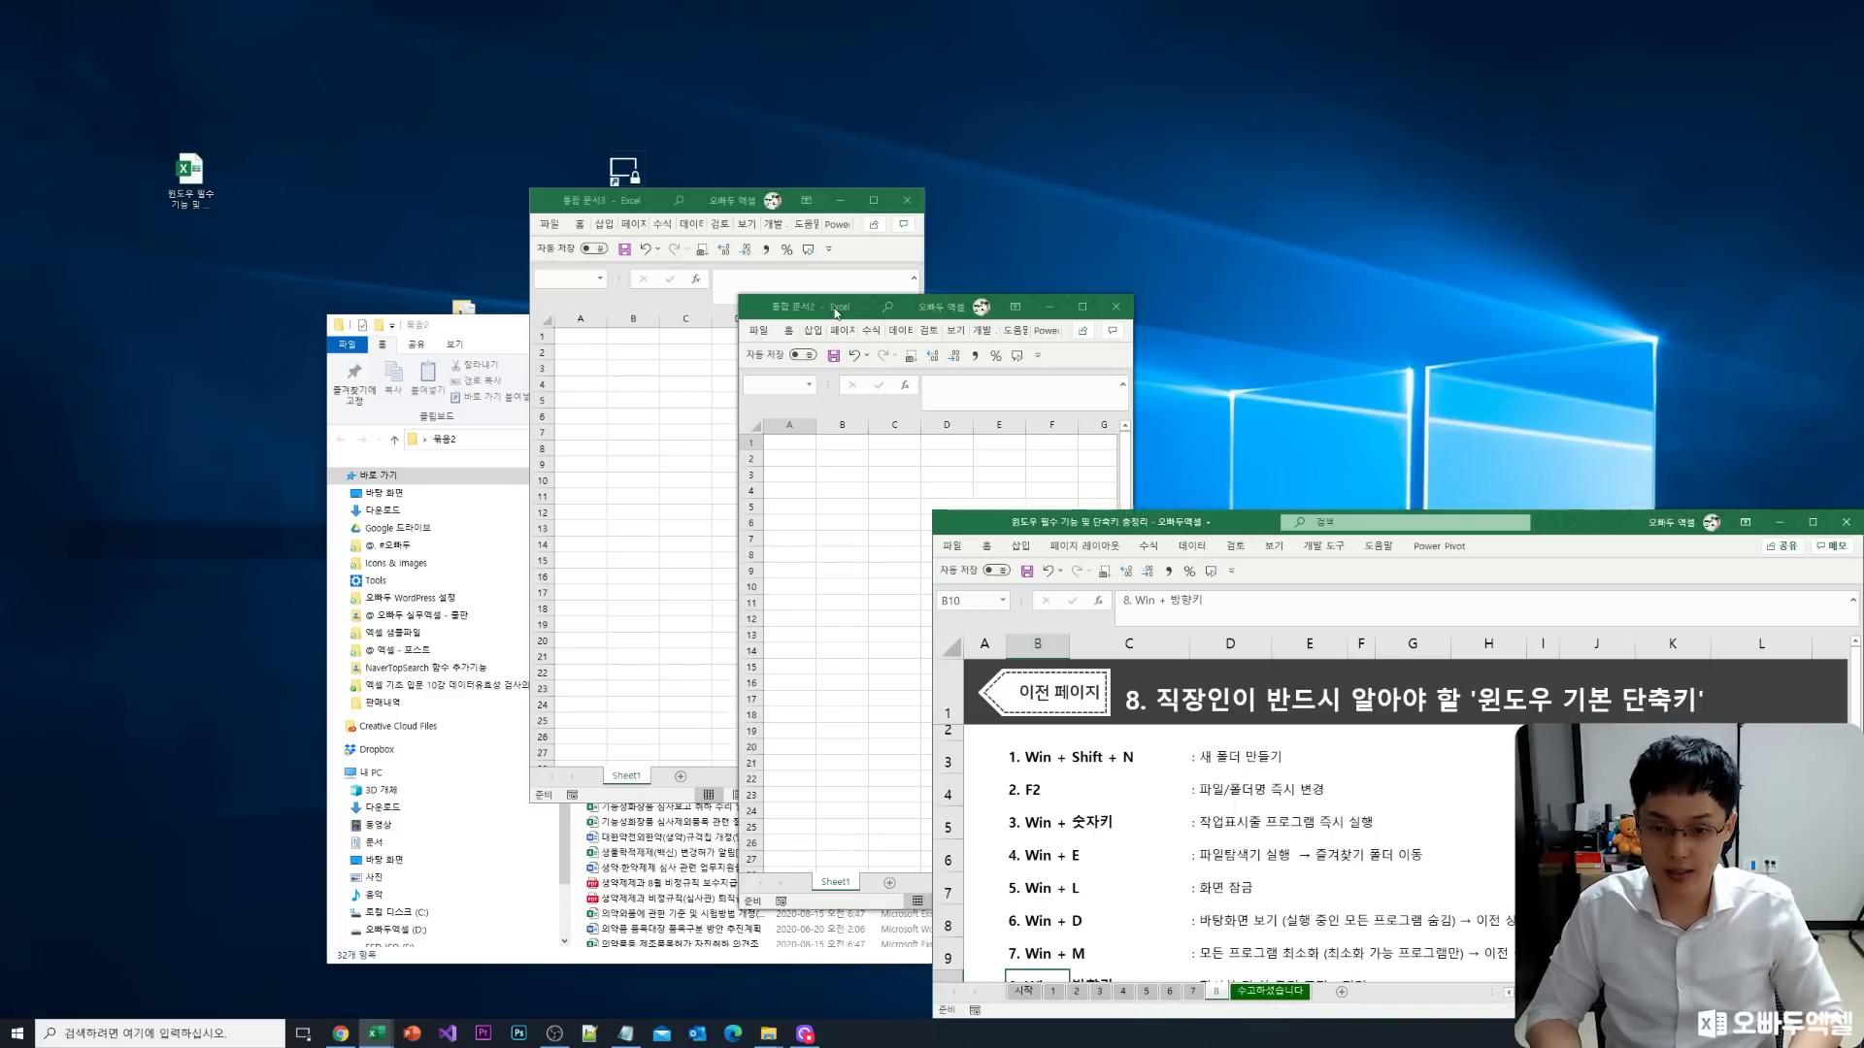
pyautogui.press('super+Down')
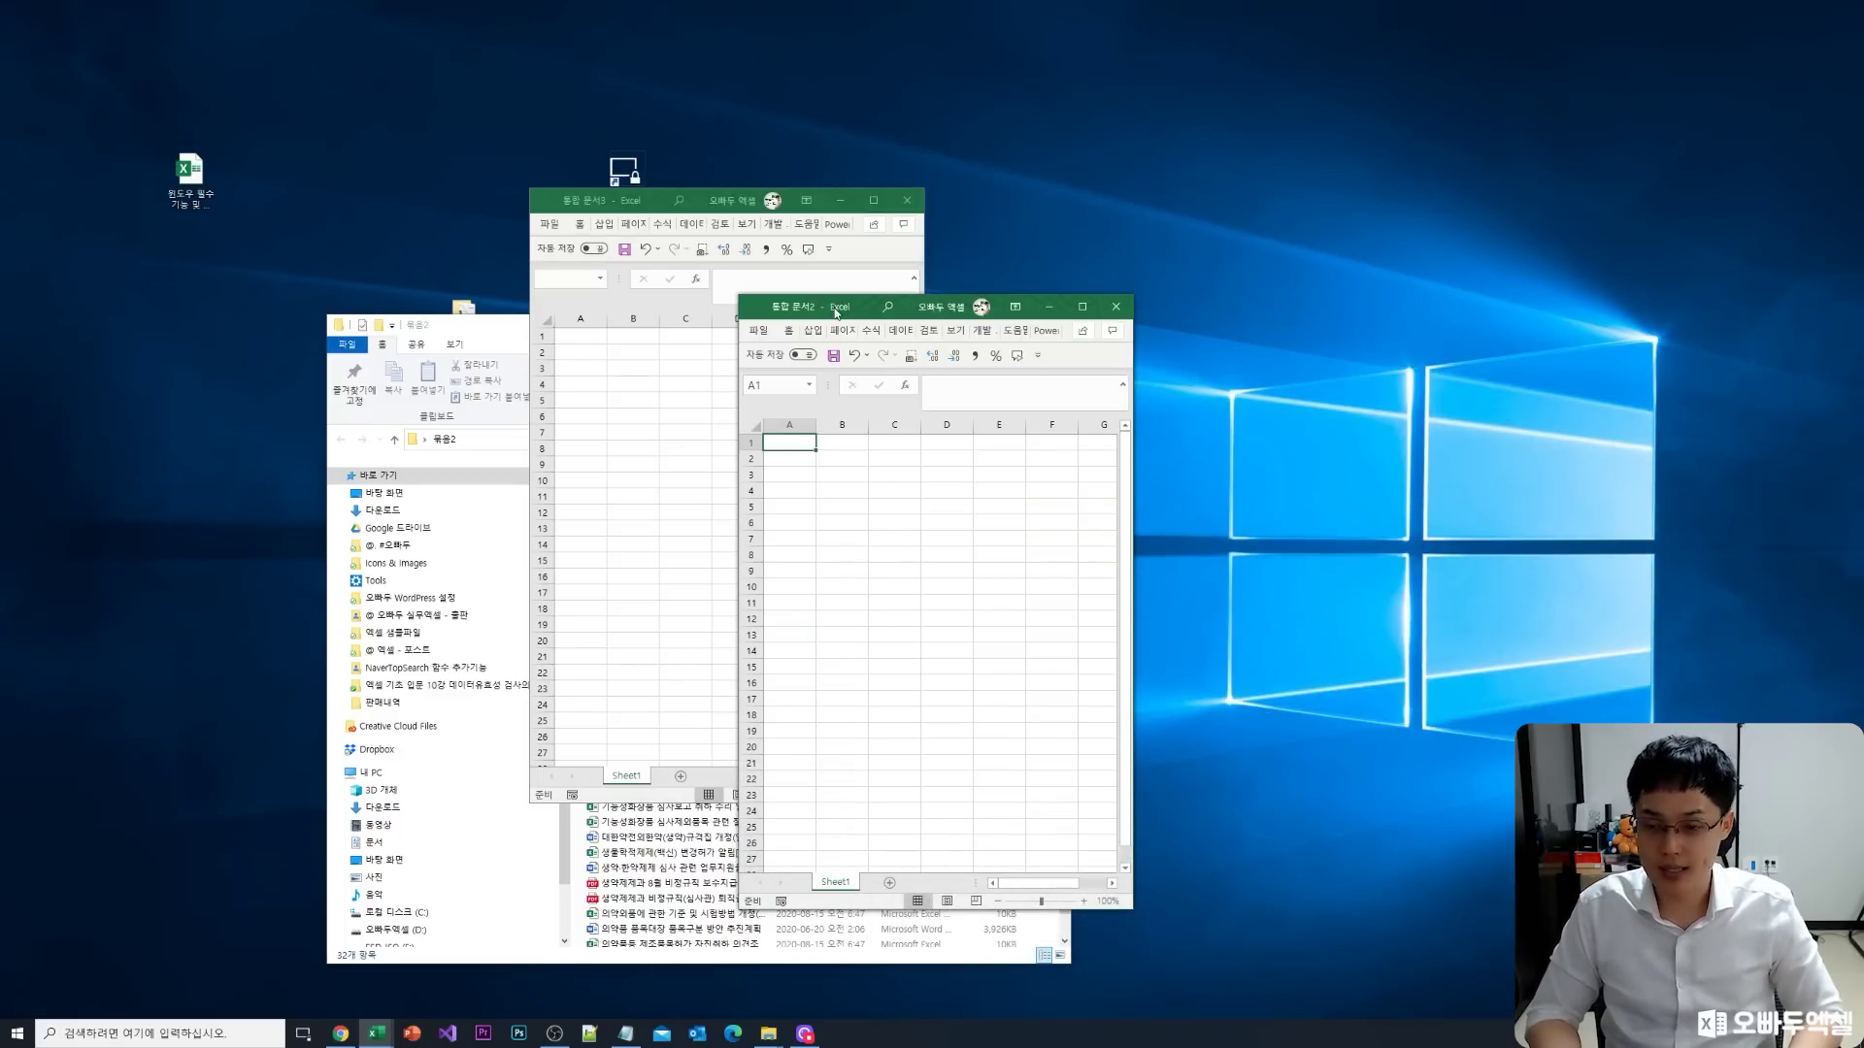